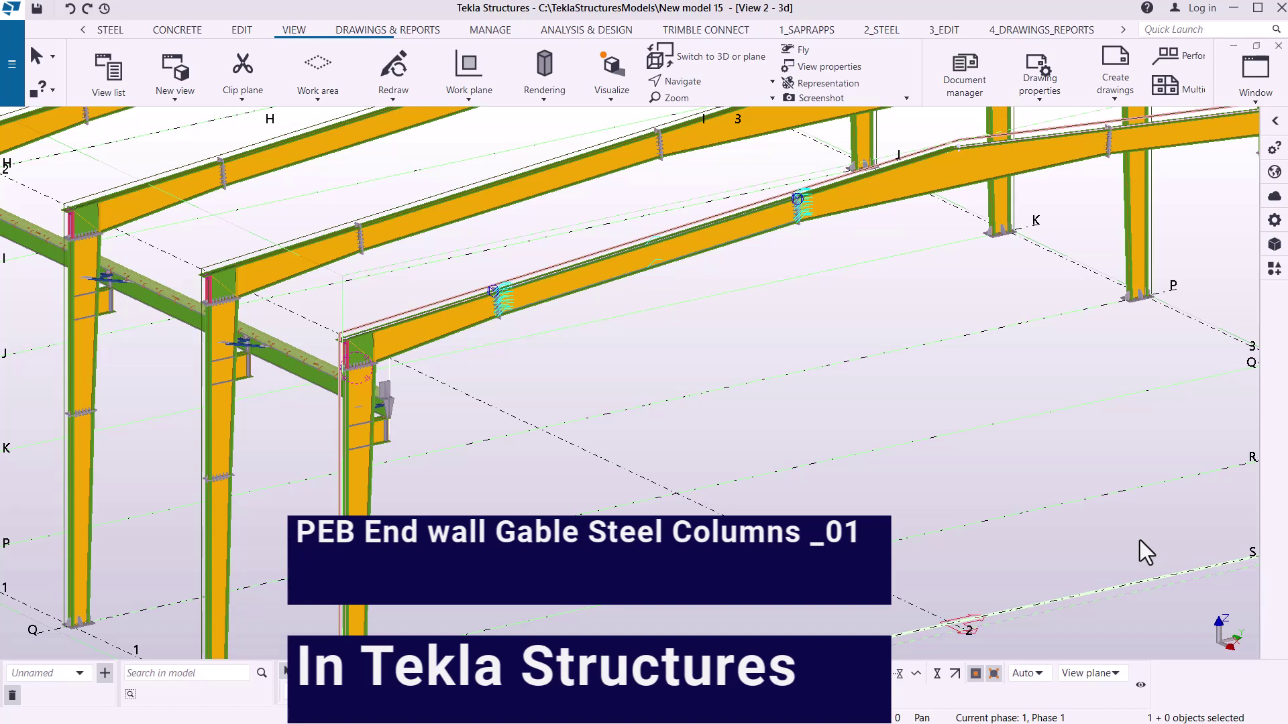
Step: Examine the row of portal frames and the end frame on grid line S in the 3D view
left_click(694, 83)
left_click(698, 111)
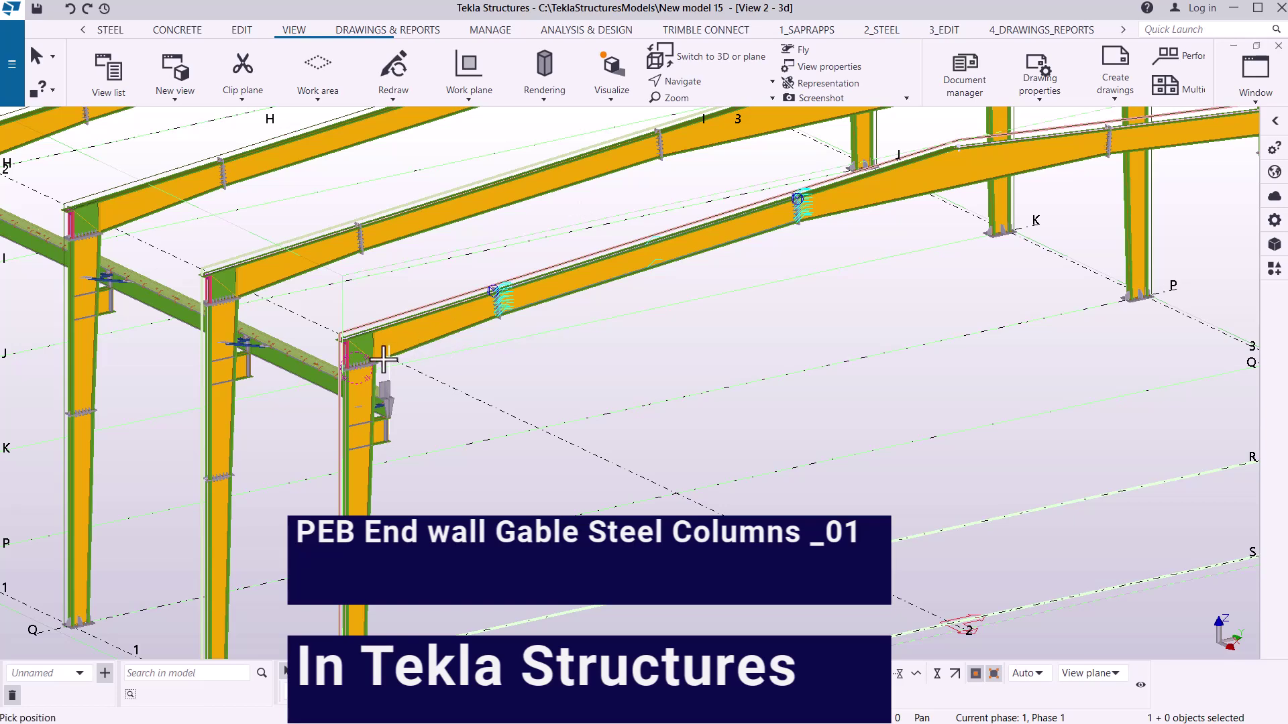
left_click_drag(386, 362, 884, 320)
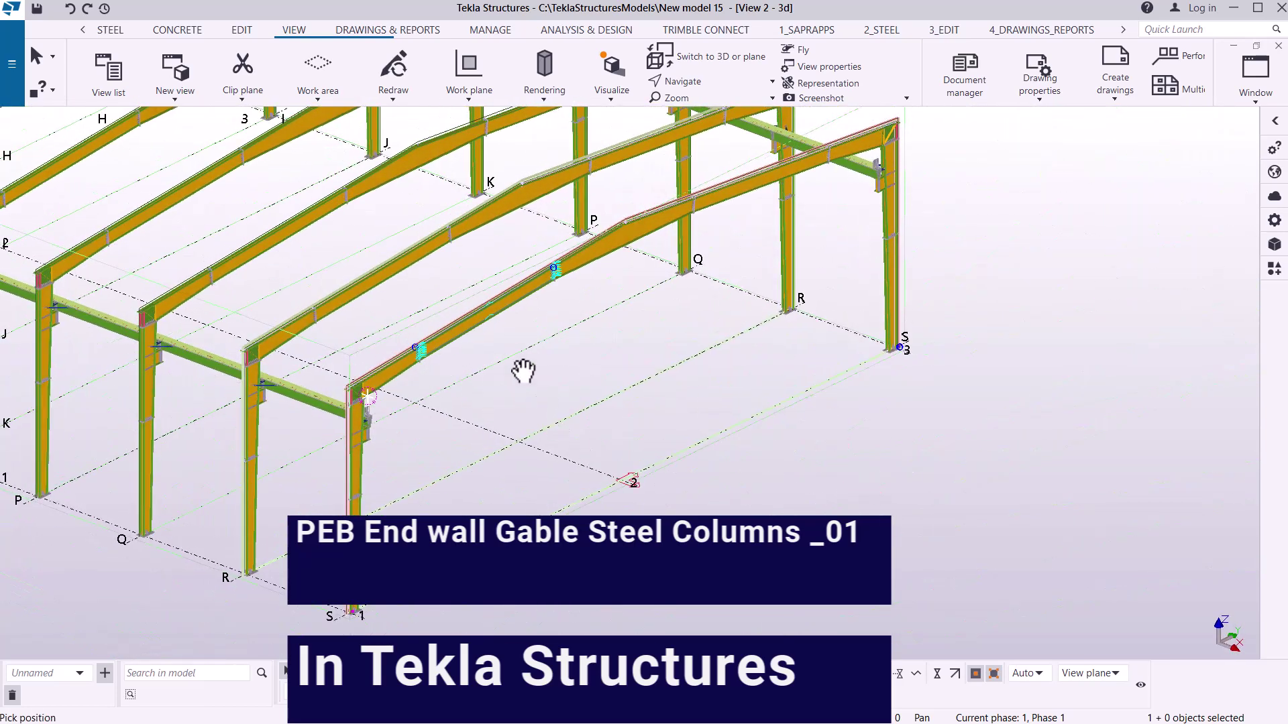
scroll(796, 336, "down", 2)
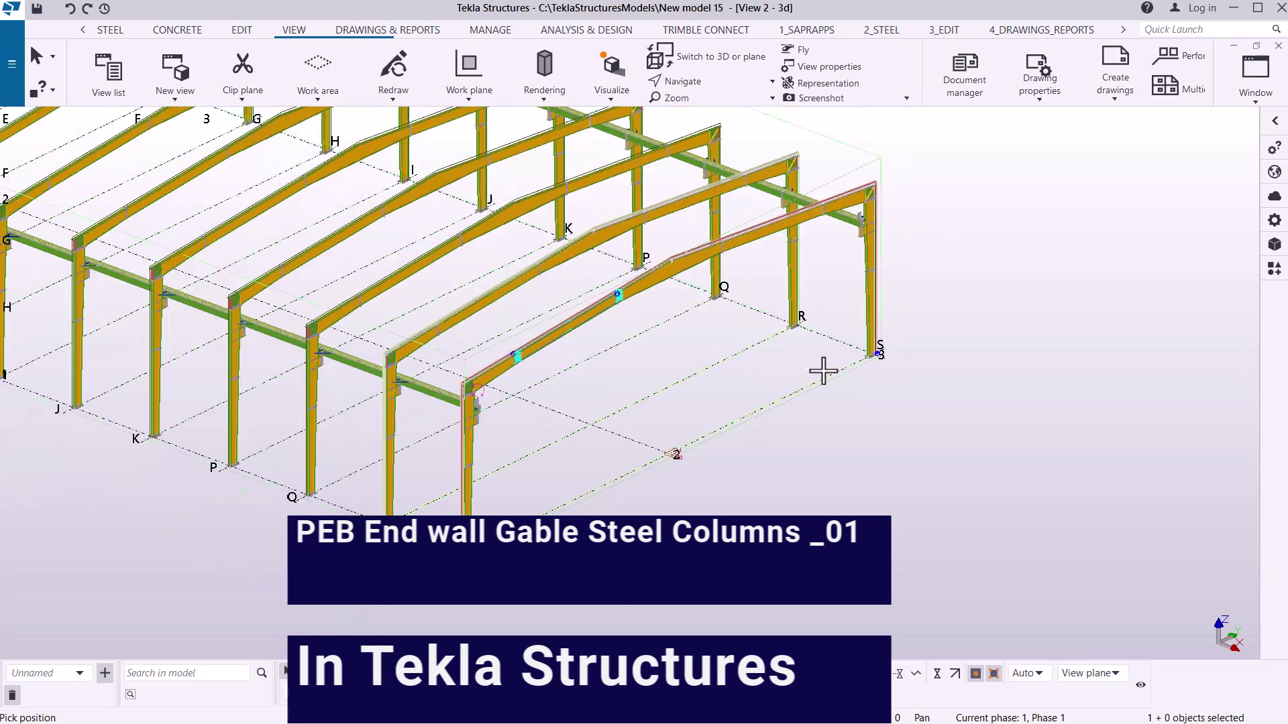
scroll(823, 368, "down", 2)
scroll(876, 383, "down", 3)
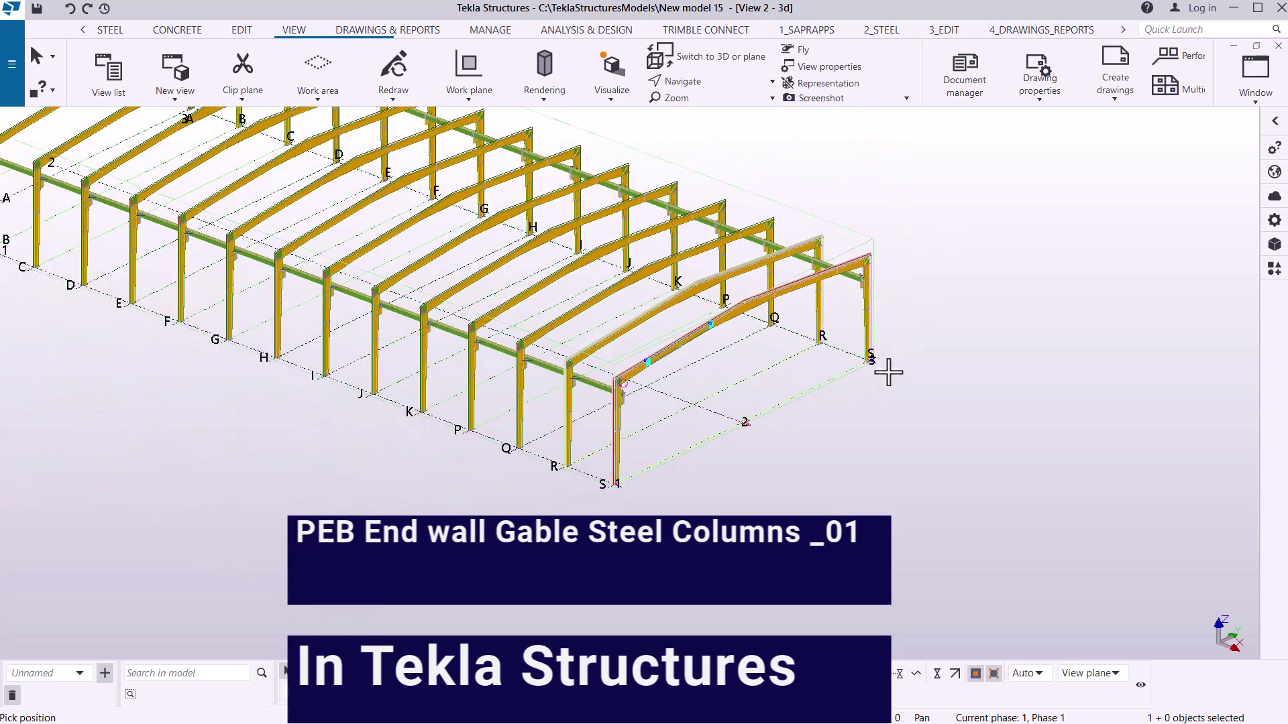
scroll(303, 186, "up", 3)
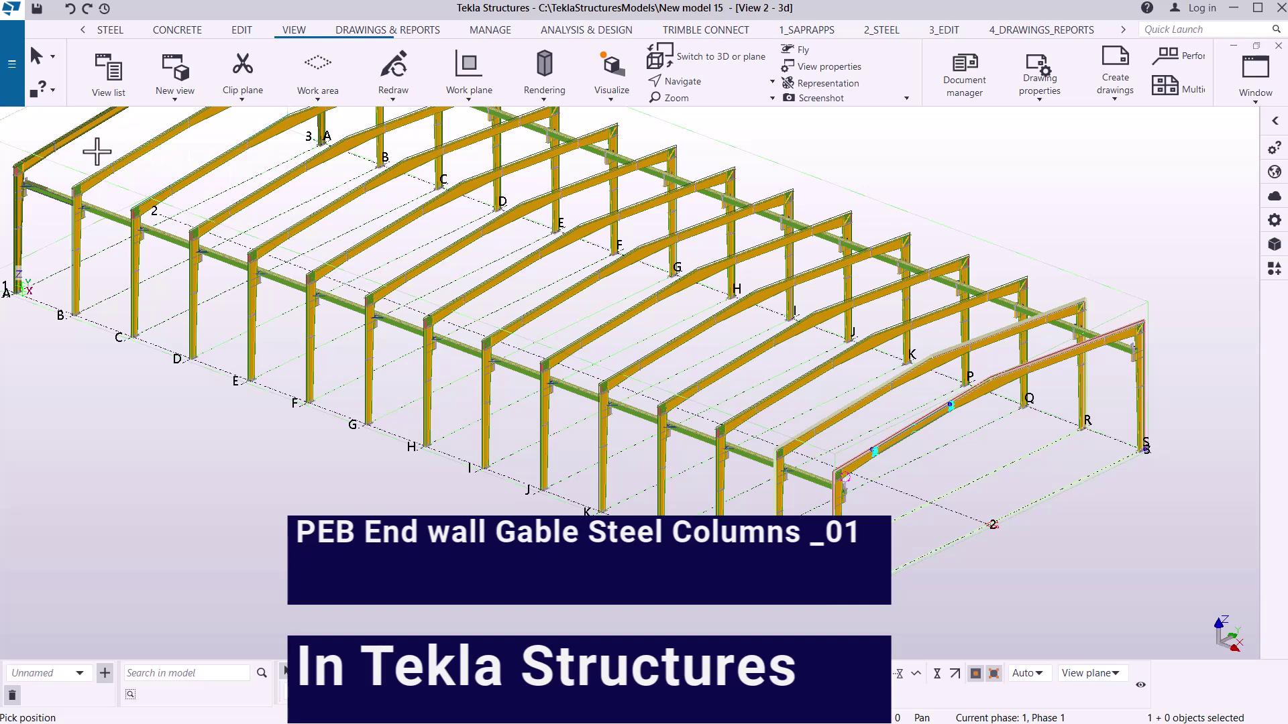
scroll(197, 307, "down", 1)
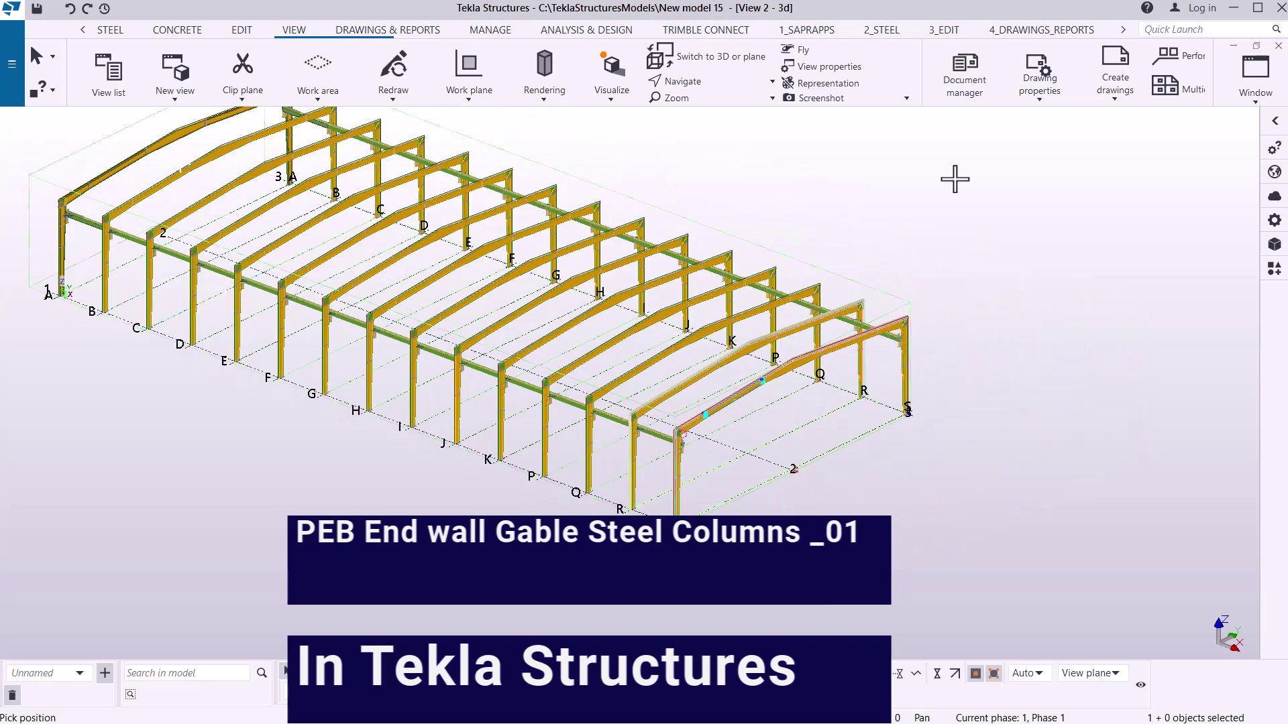
right_click(855, 164)
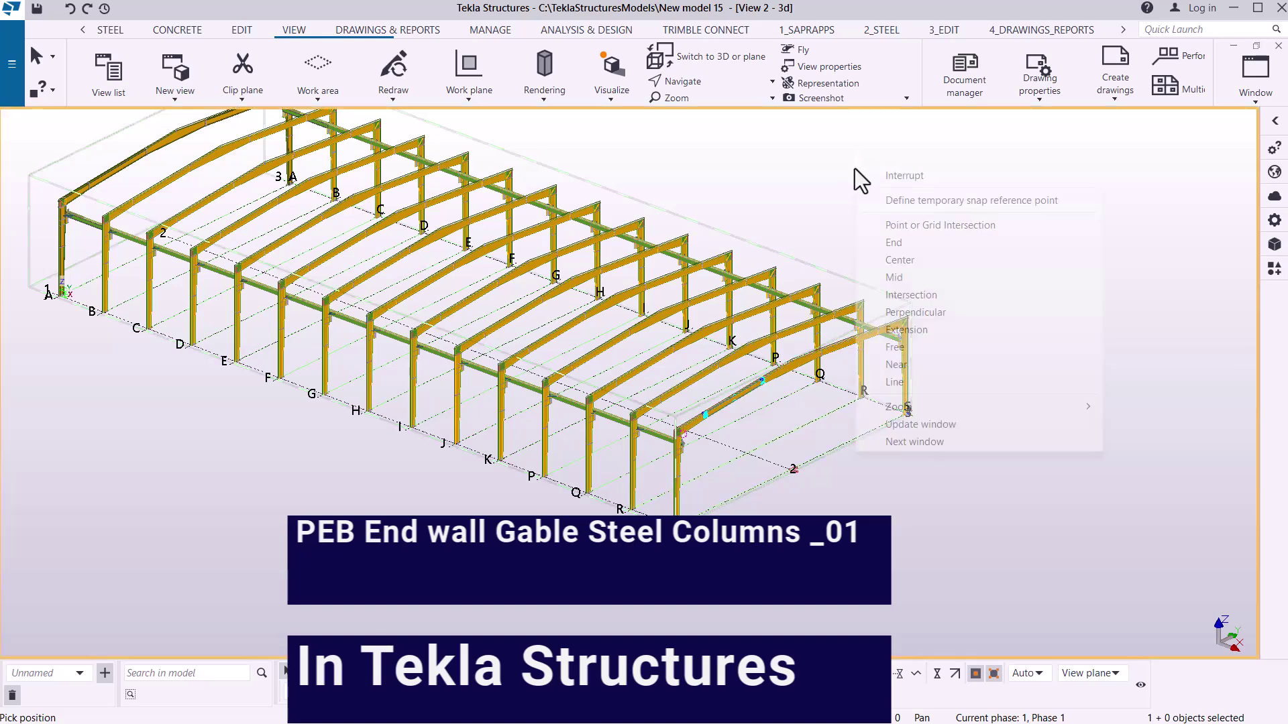
left_click(892, 176)
Step: Modify the PEB Steel Line of the grid S end frame to include interior column lines spaced 5*6000.00
scroll(913, 393, "up", 1)
scroll(914, 392, "up", 3)
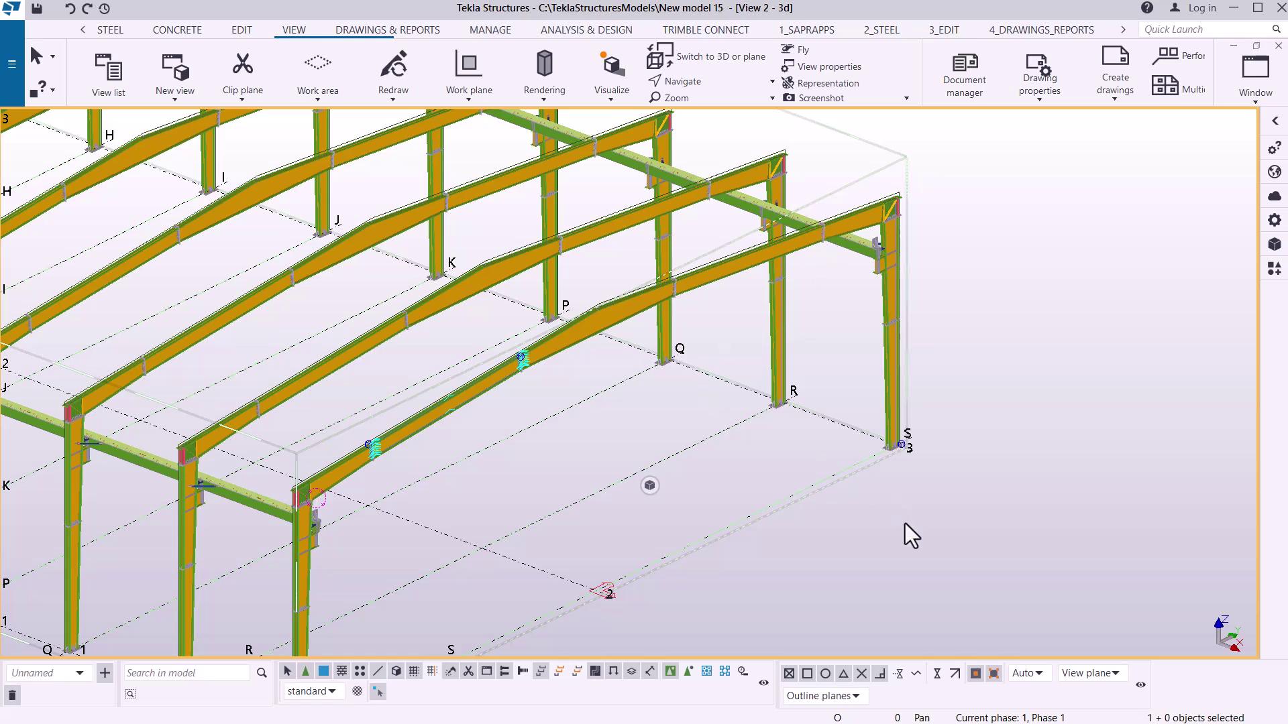
scroll(817, 232, "up", 6)
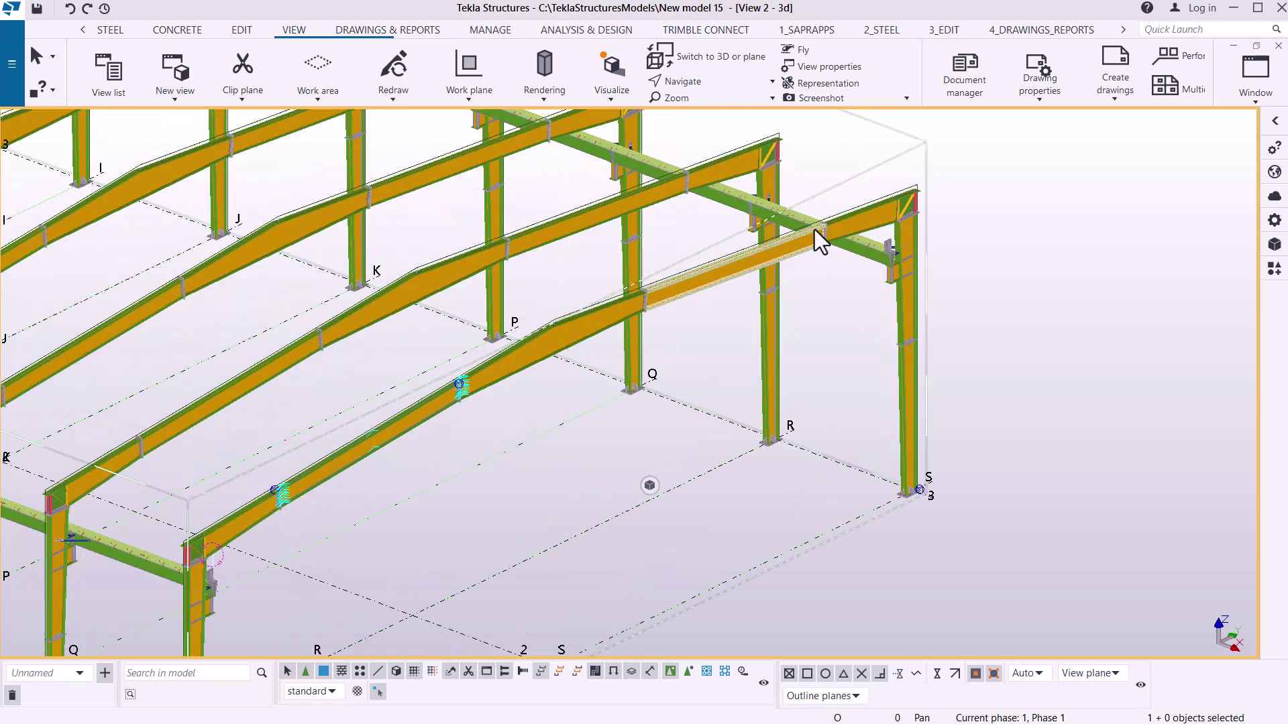
scroll(872, 195, "up", 2)
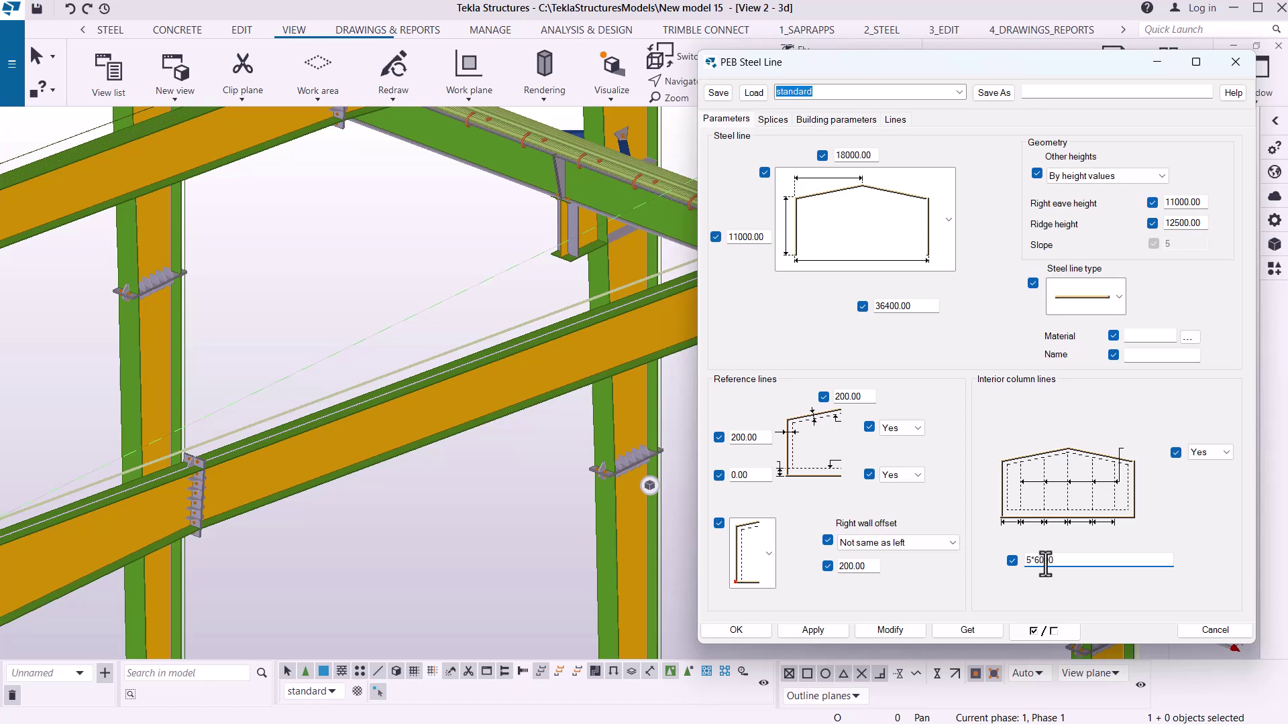
left_click(899, 629)
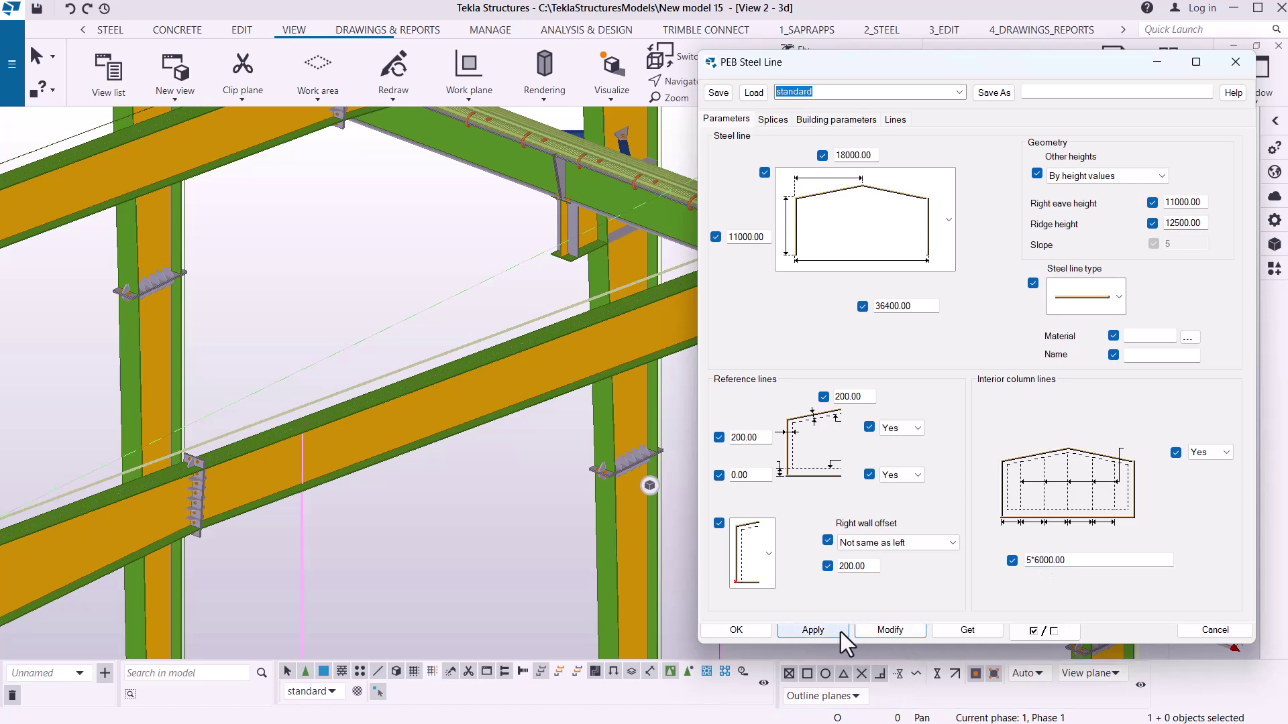
left_click(815, 633)
left_click(741, 629)
Step: Inspect the interior column lines across the grid S end wall from several angles
scroll(497, 288, "down", 3)
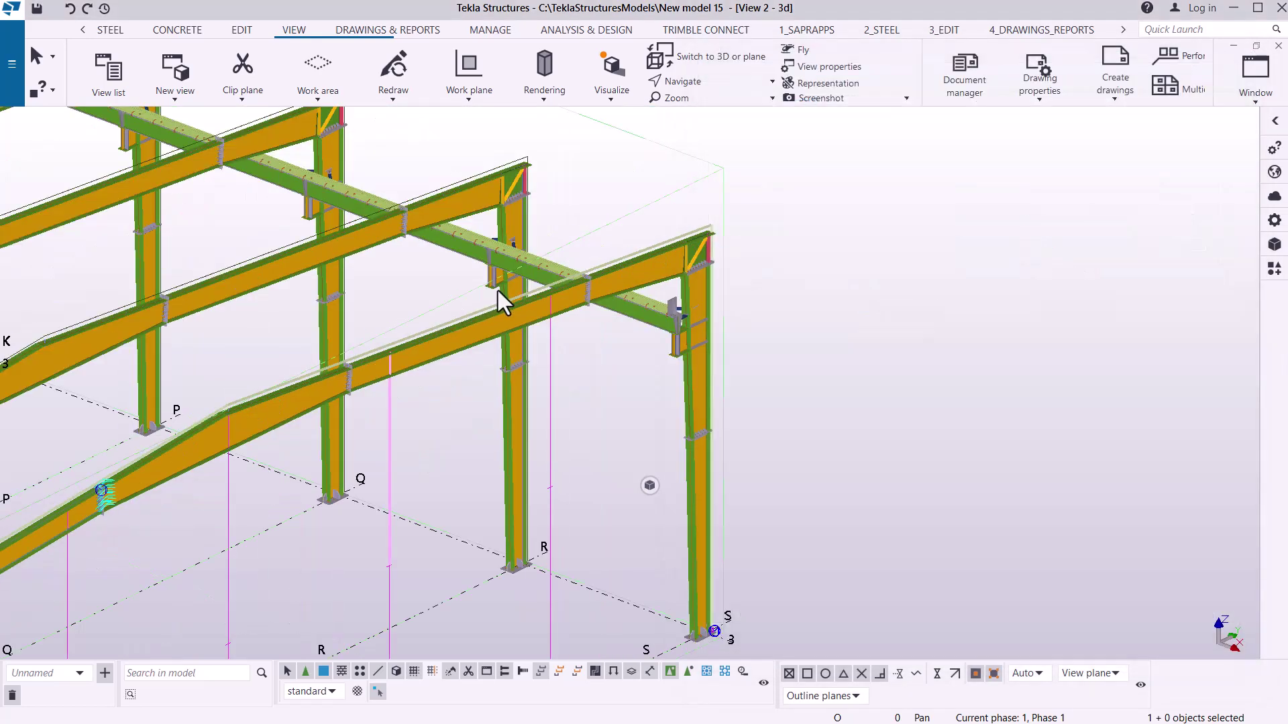
scroll(519, 281, "down", 3)
scroll(377, 477, "up", 5)
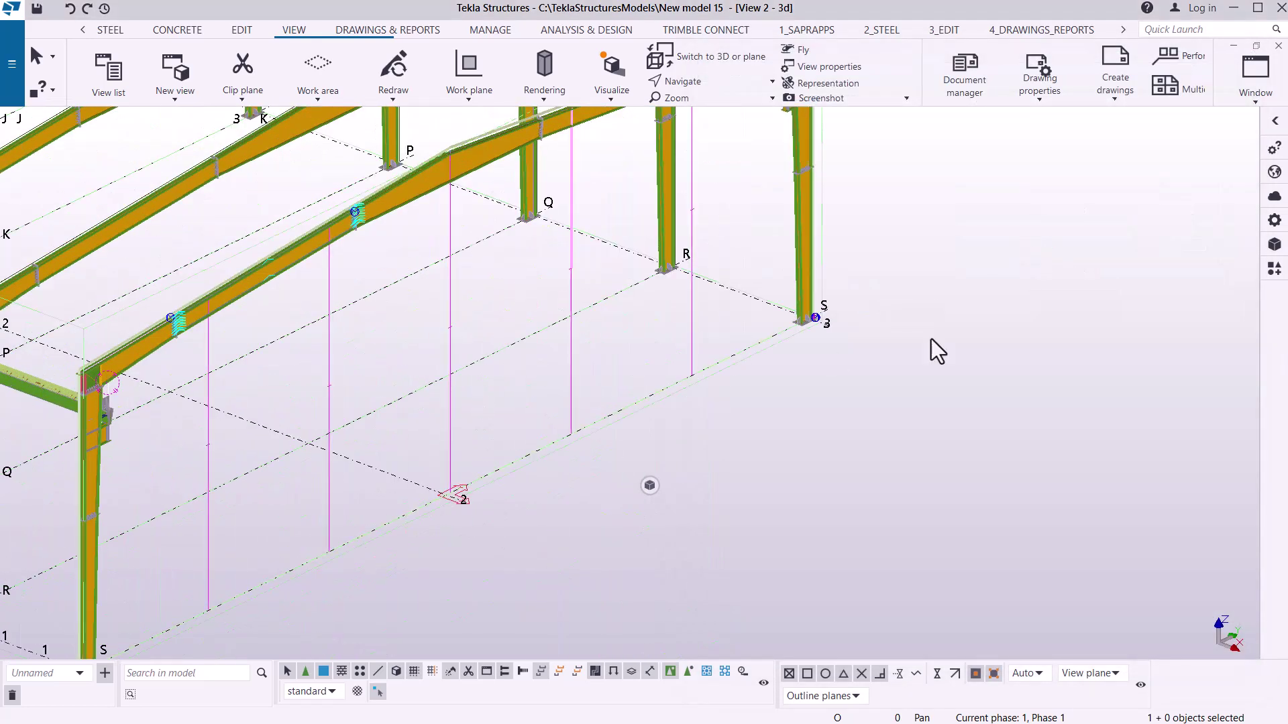
left_click(707, 85)
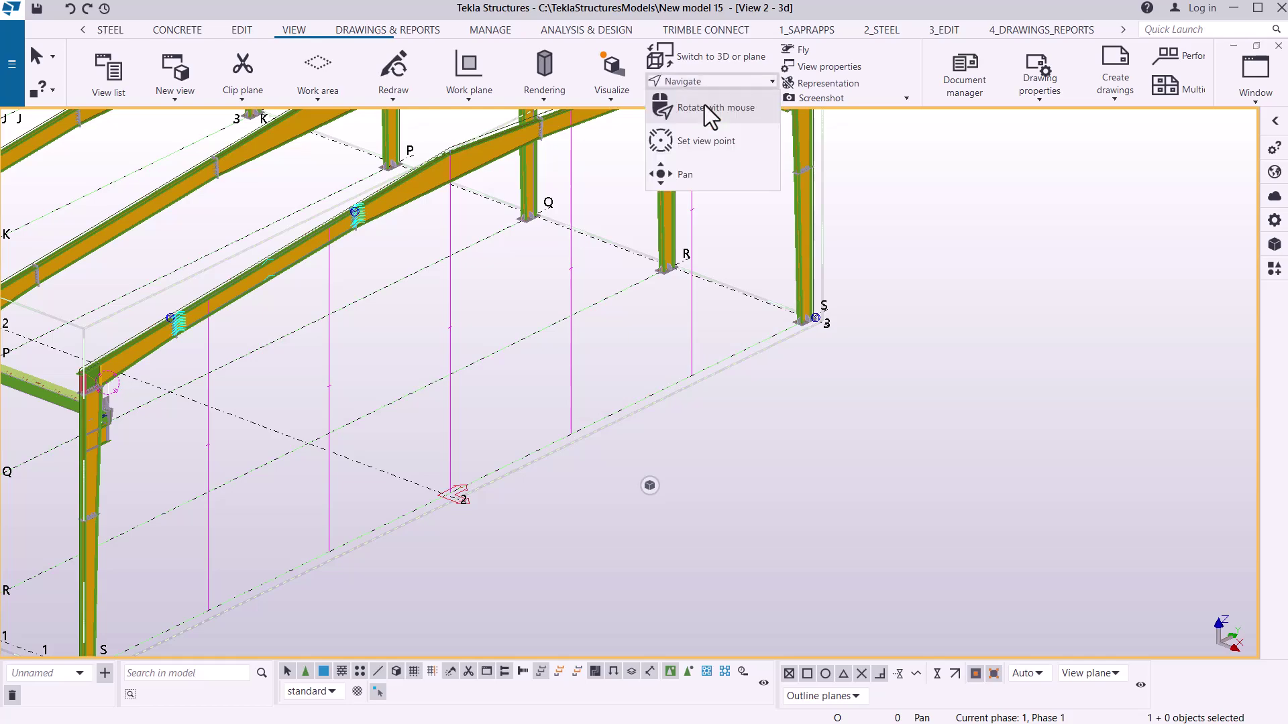
left_click(704, 107)
mouse_move(477, 473)
left_mouse_down()
mouse_move(465, 501)
mouse_move(279, 472)
mouse_move(405, 492)
mouse_move(460, 451)
mouse_move(466, 423)
mouse_move(494, 431)
mouse_move(362, 489)
mouse_move(425, 496)
mouse_move(348, 463)
left_mouse_up()
scroll(330, 454, "up", 3)
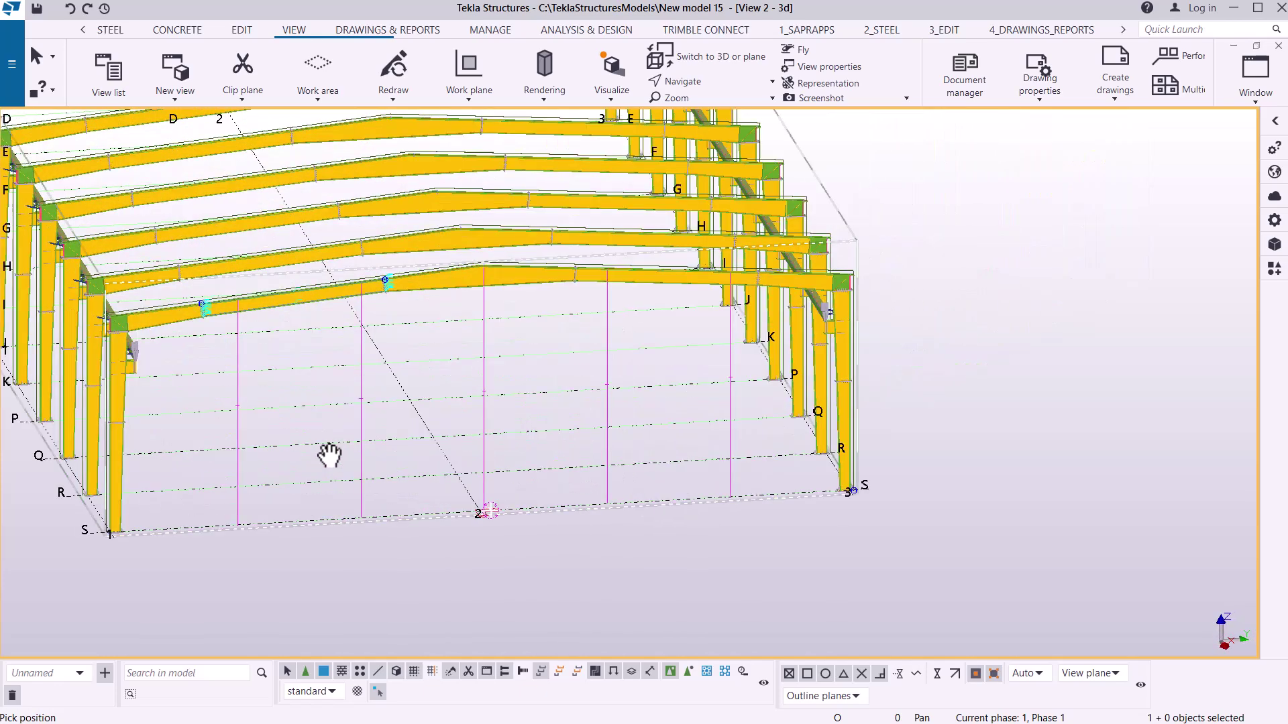
scroll(351, 431, "down", 3)
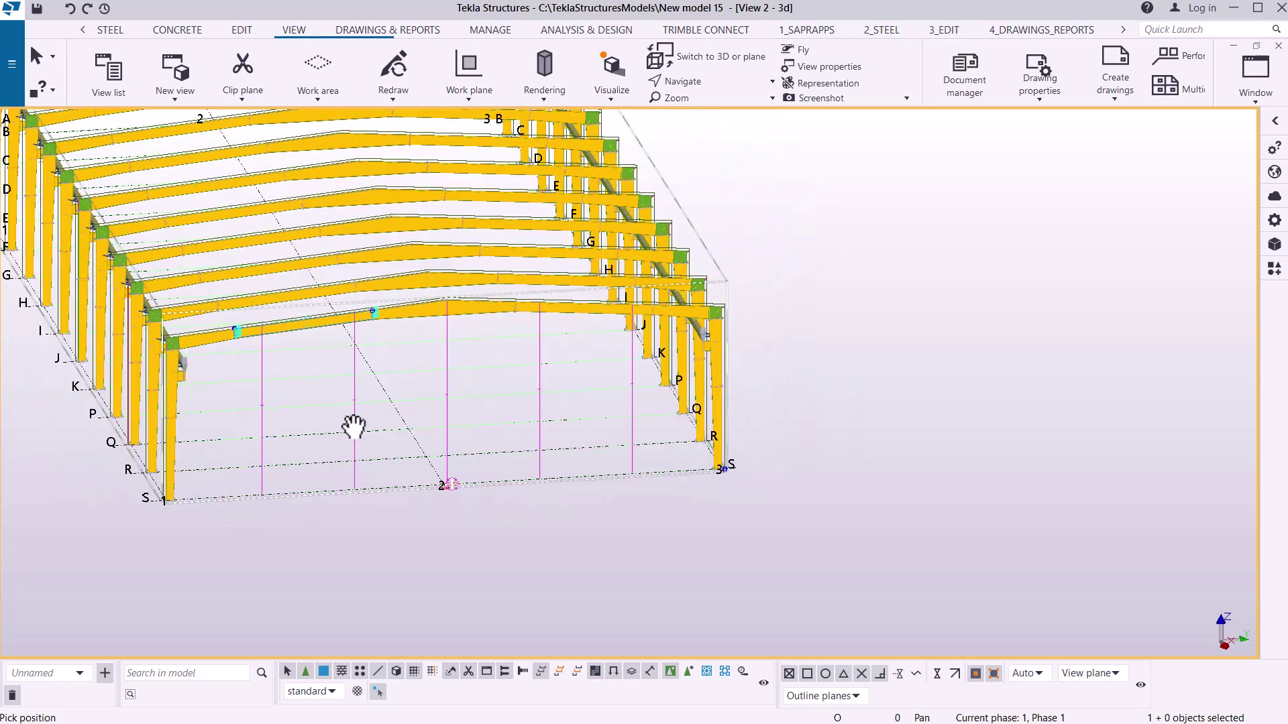
scroll(402, 447, "up", 2)
scroll(409, 448, "up", 1)
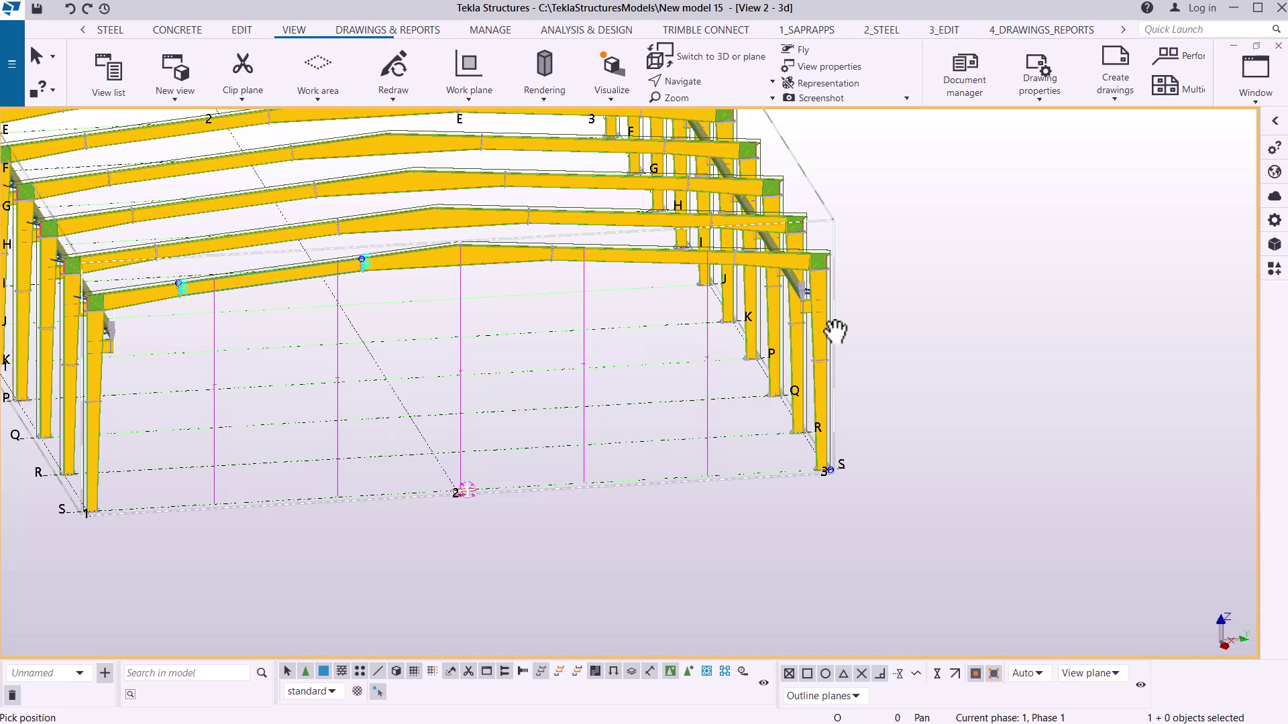
middle_click_drag(699, 319, 677, 356, "ctrl")
right_click(920, 226)
left_click(939, 237)
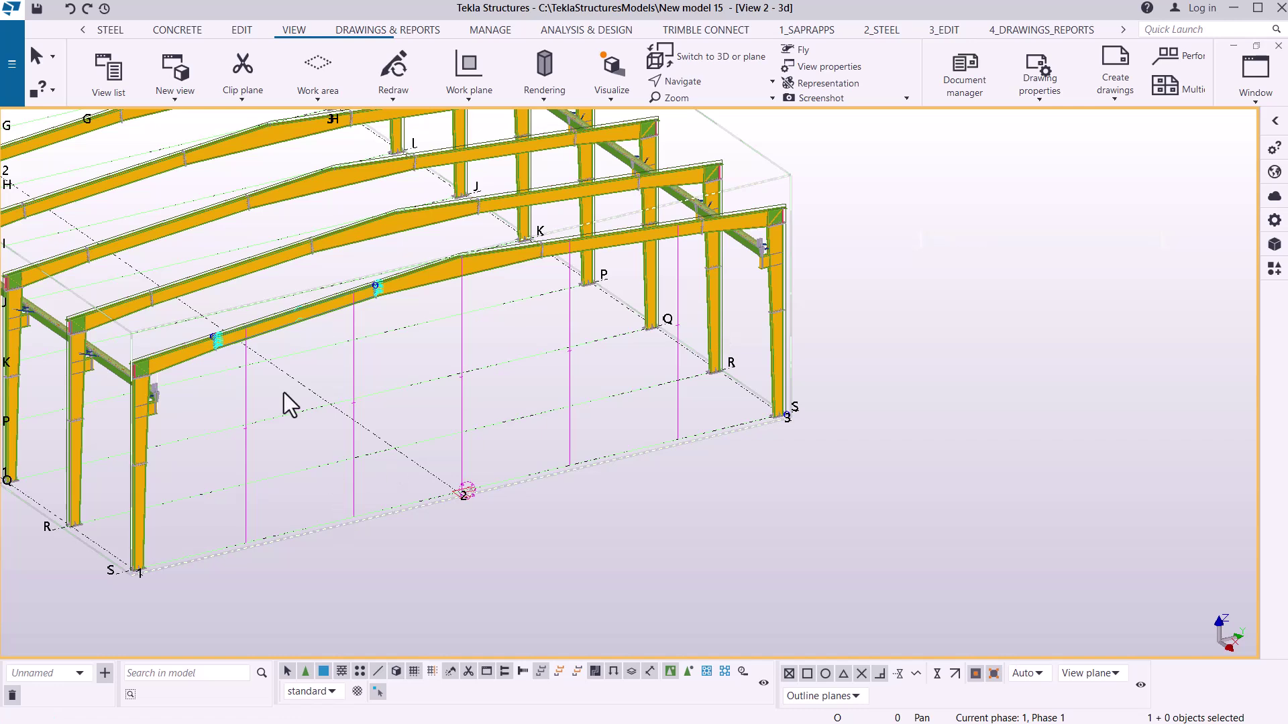
Step: Place a PEB Member column along the interior column line nearest grid 1, from its base to its end point at the rafter
left_click(1273, 271)
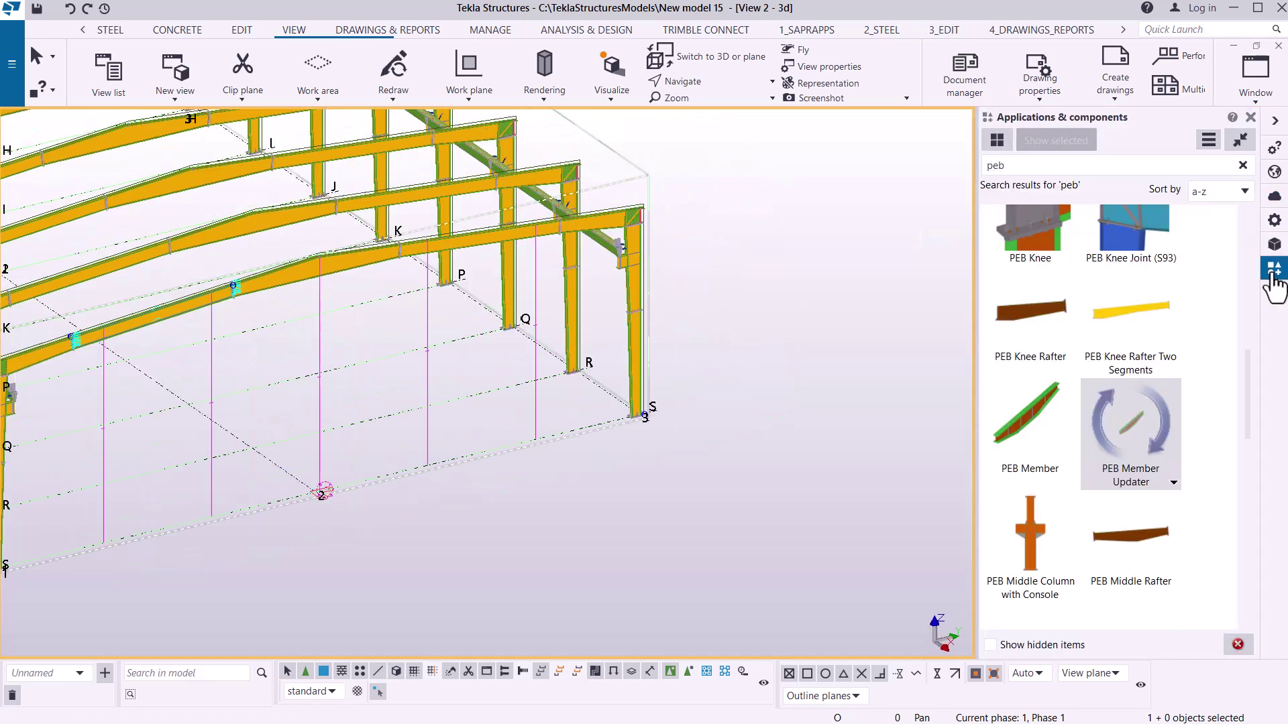
left_click(1025, 429)
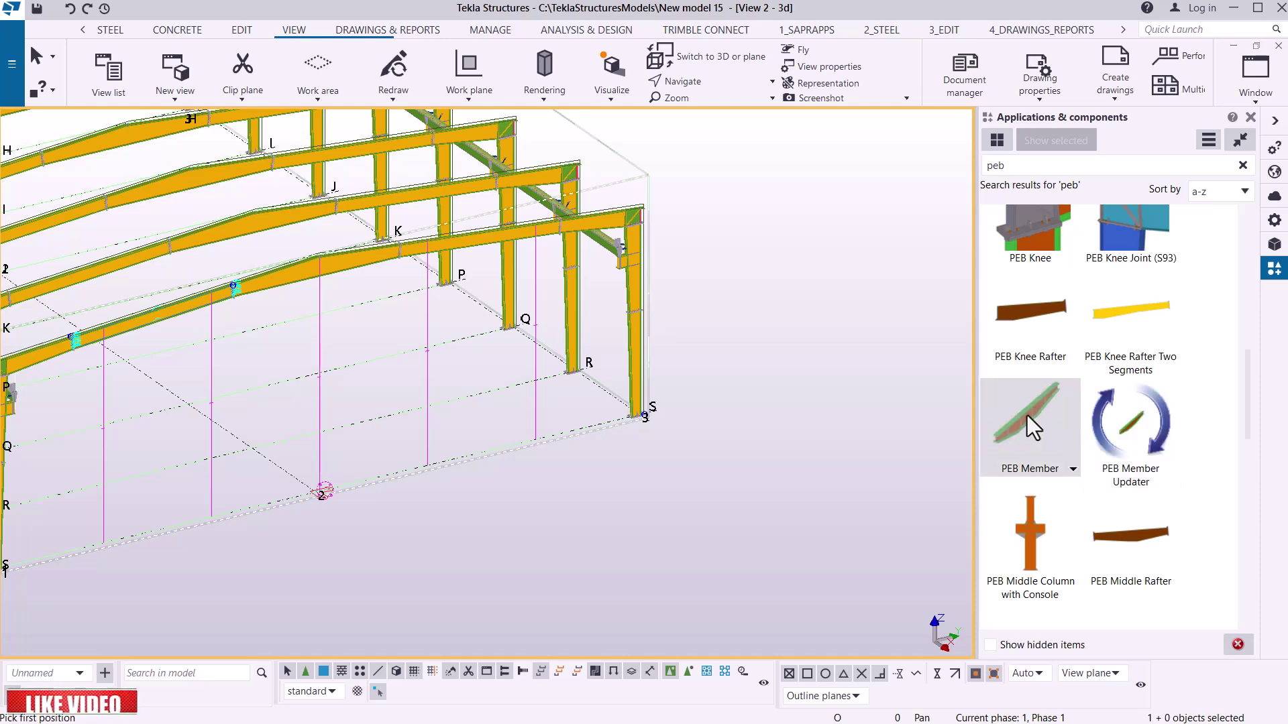
scroll(703, 291, "down", 1)
scroll(135, 520, "up", 6)
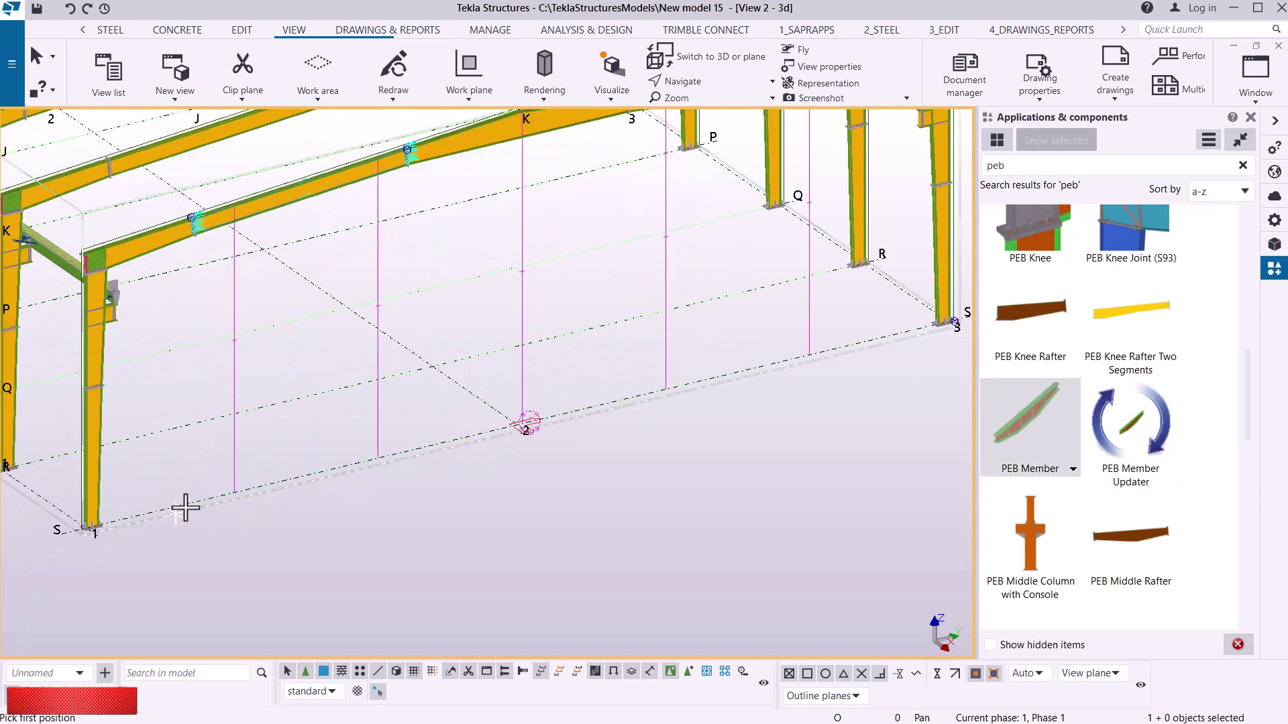
scroll(257, 484, "up", 1)
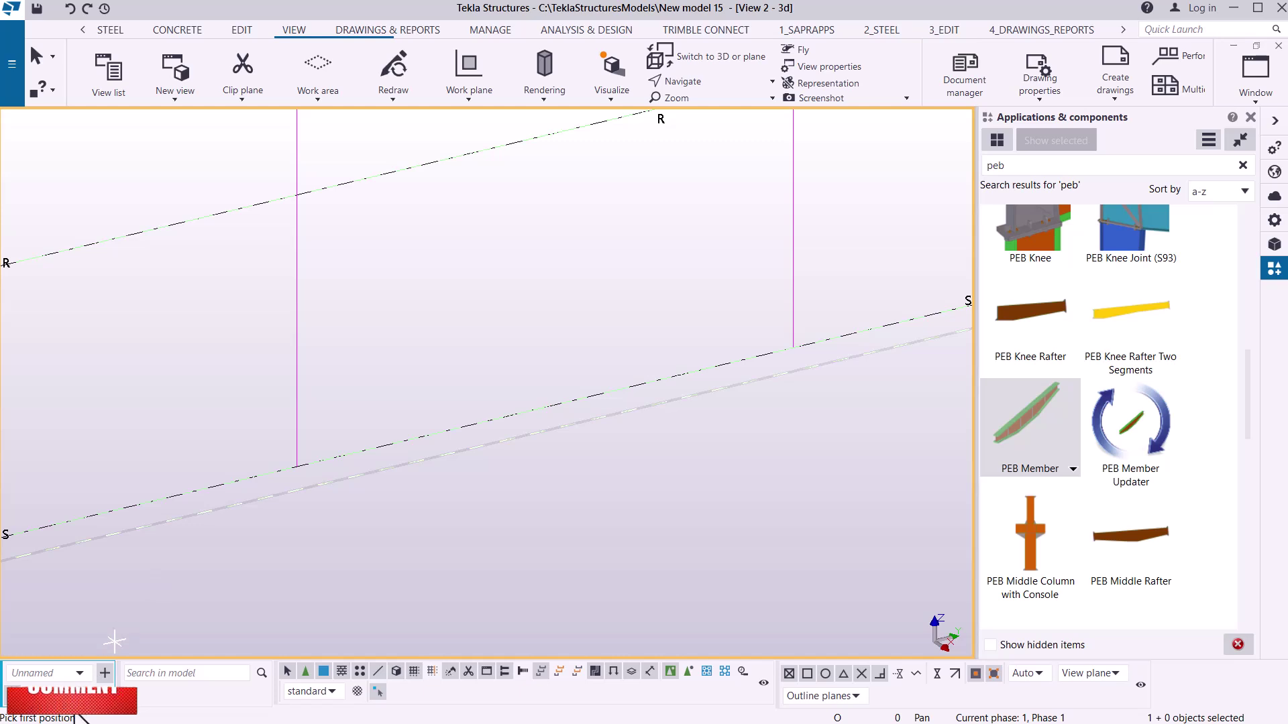
scroll(299, 474, "up", 2)
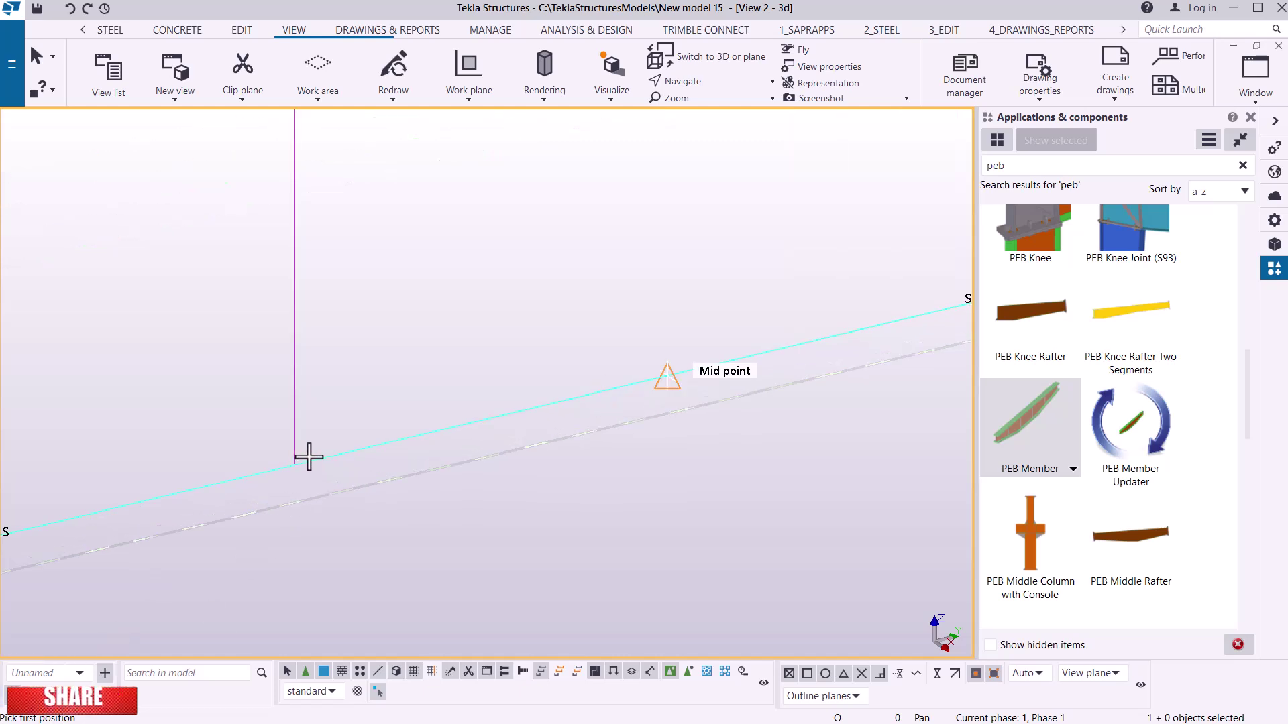
left_click(295, 359)
scroll(308, 578, "down", 4)
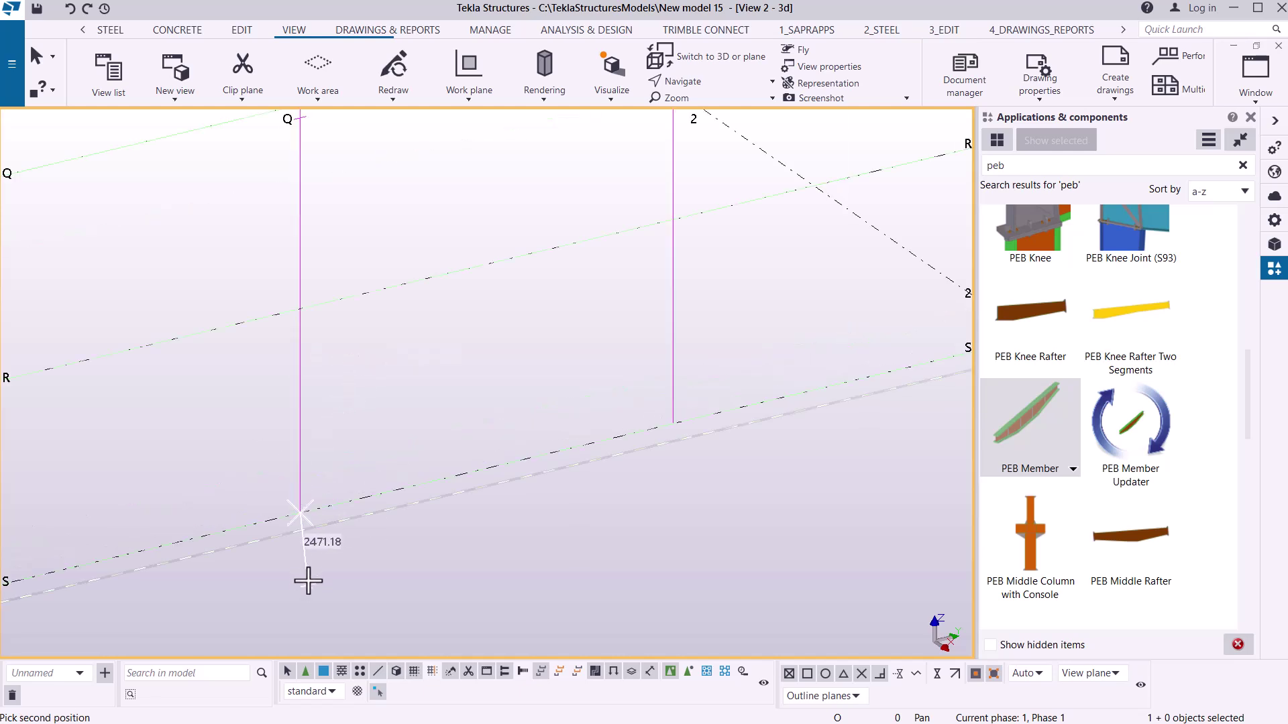
scroll(344, 190, "up", 5)
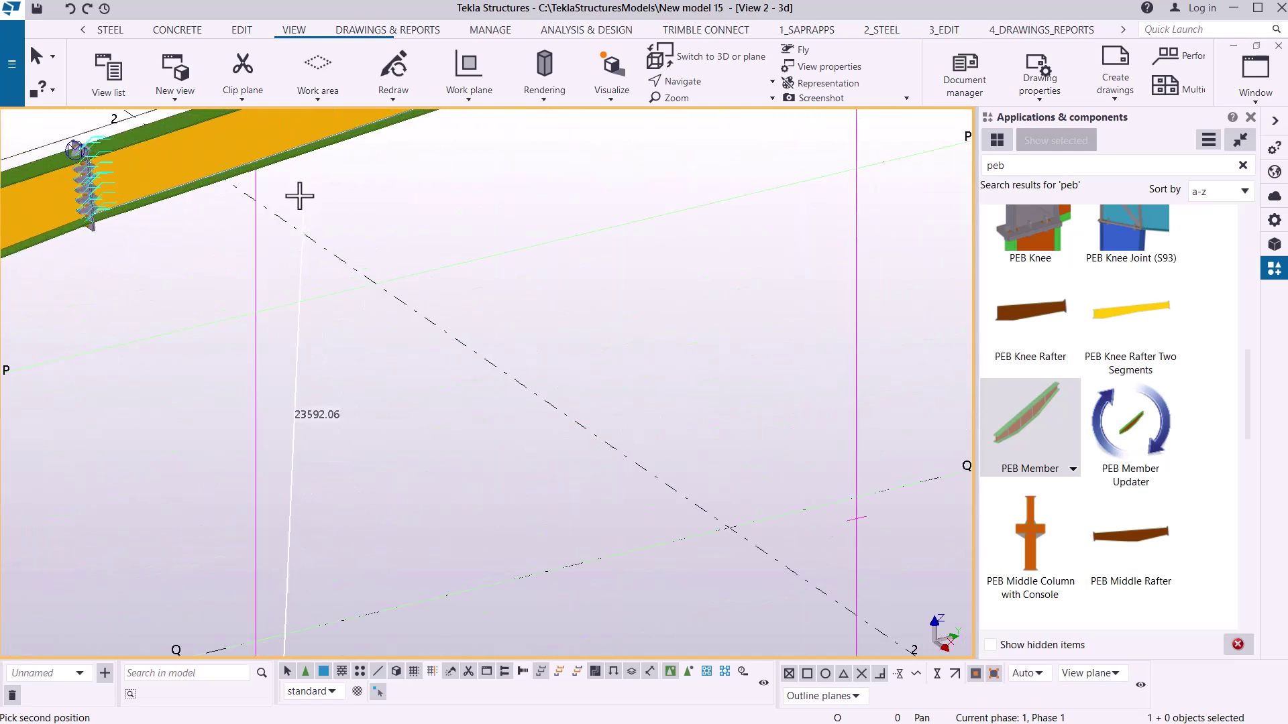
scroll(238, 423, "down", 1)
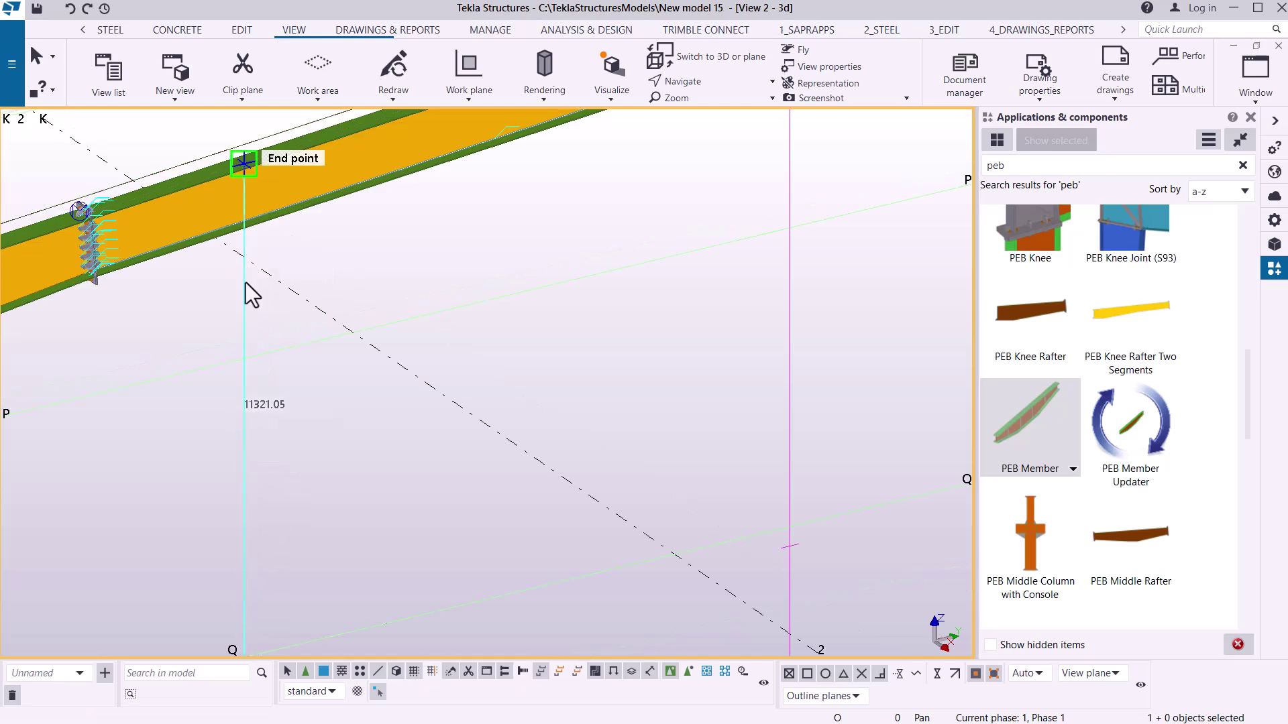
left_click(245, 283)
Step: Place a second PEB Member column along the next interior column line before grid 2, from base to rafter
scroll(231, 223, "down", 5)
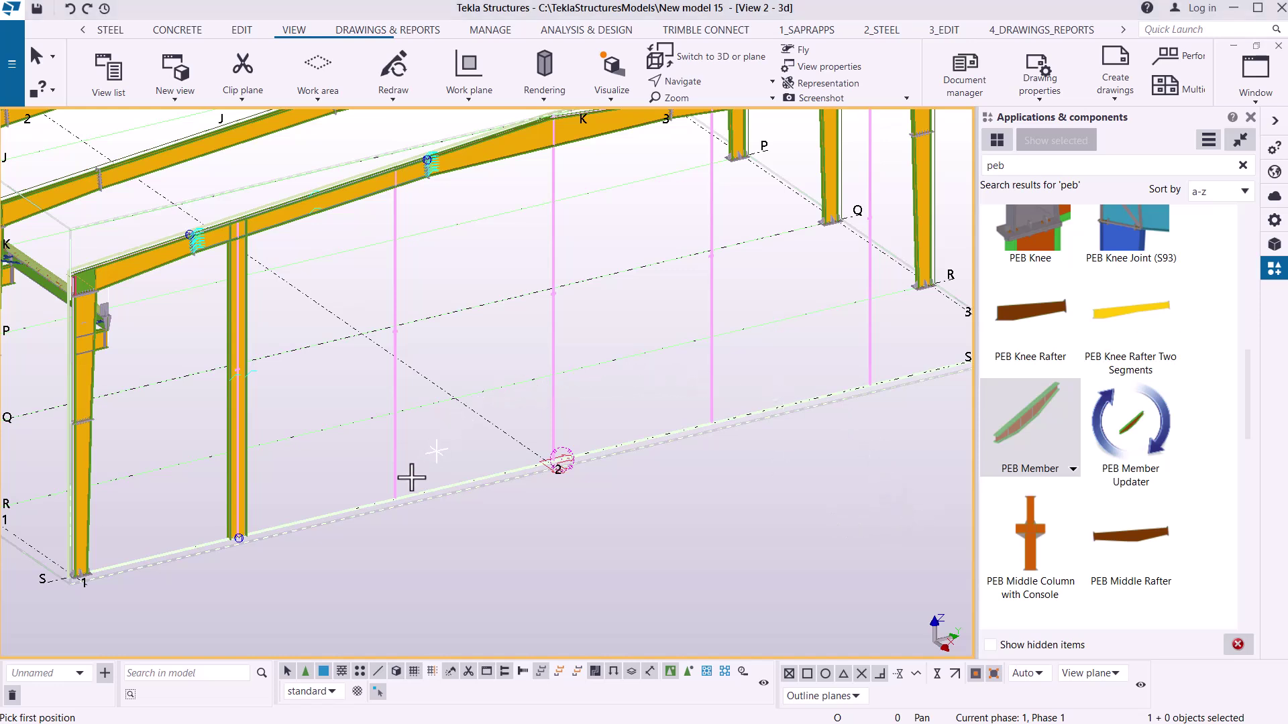
scroll(402, 473, "up", 2)
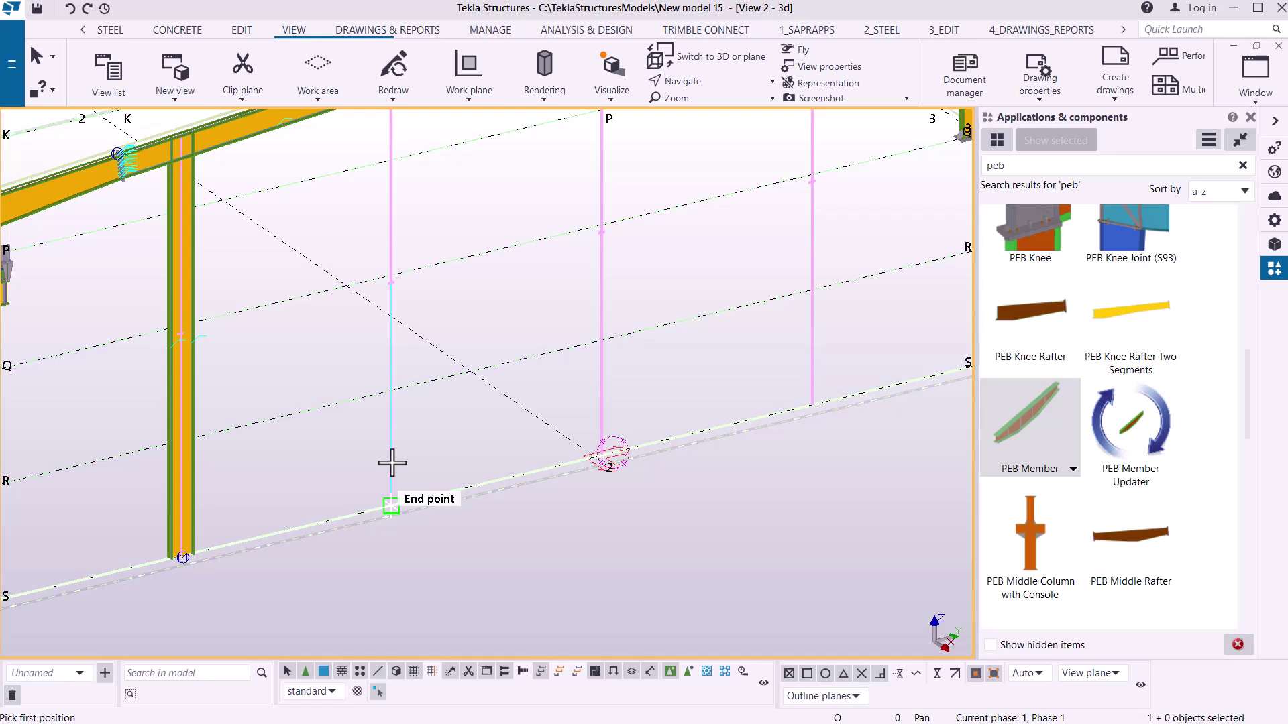
left_click(392, 463)
scroll(437, 489, "down", 4)
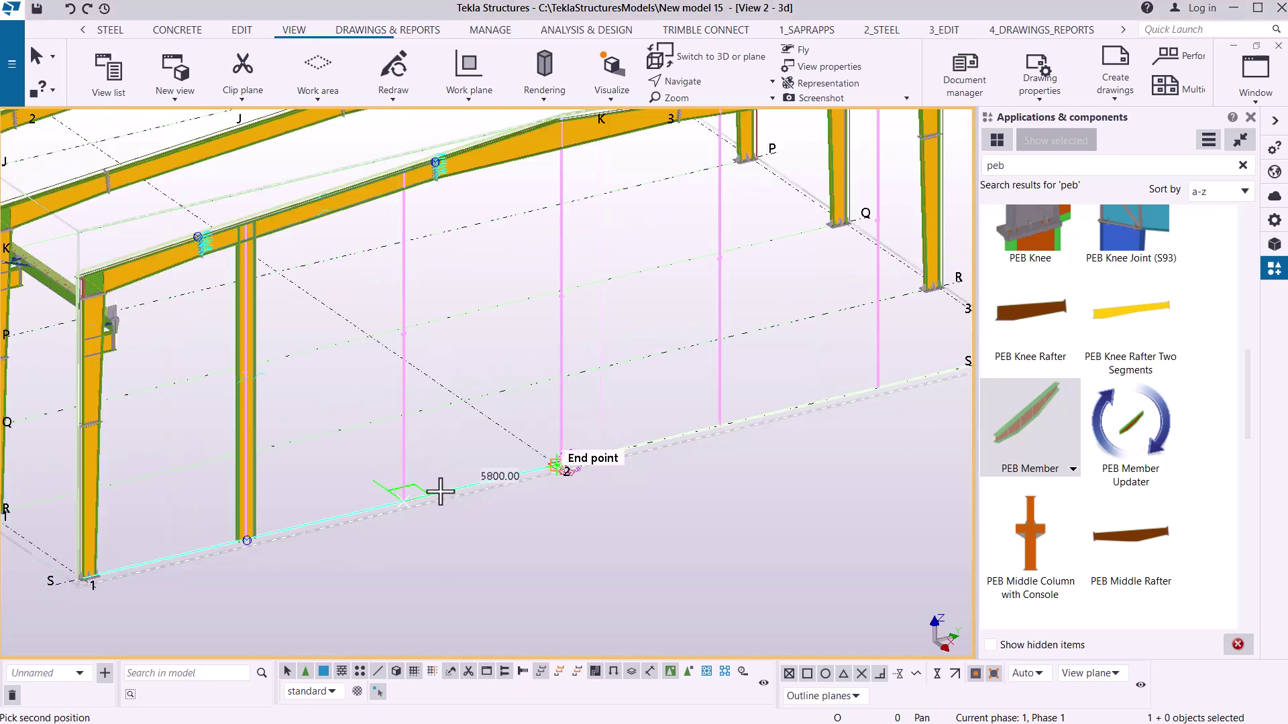
scroll(418, 270, "up", 2)
scroll(418, 271, "up", 2)
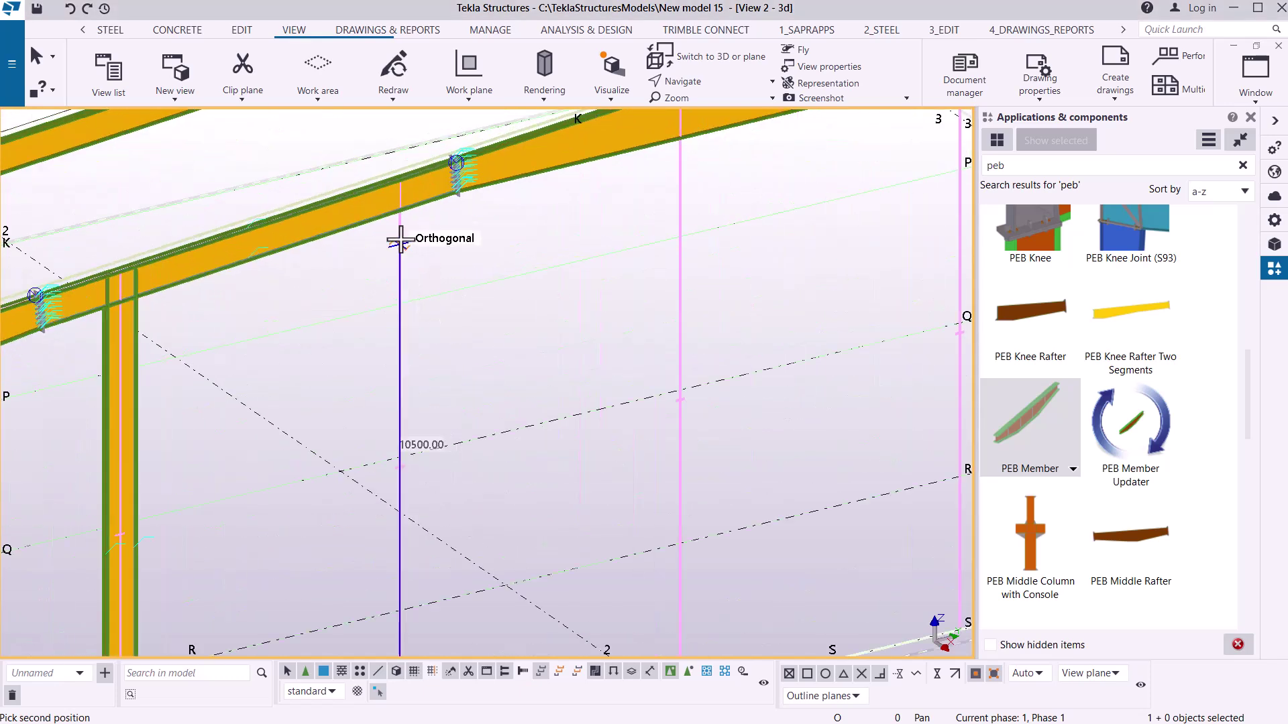
left_click(406, 254)
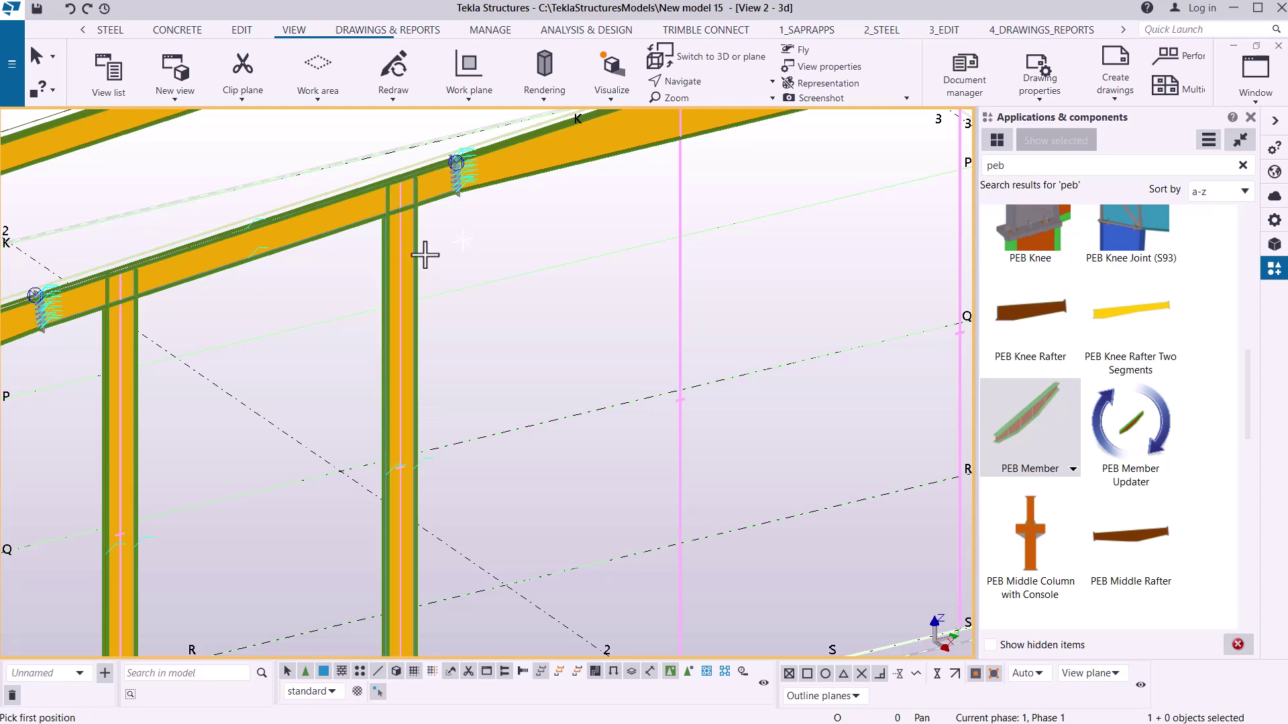
Step: Place a PEB Member column along the first interior column line between grids 2 and 3, from its base to its end point at the rafter
scroll(282, 255, "down", 4)
scroll(289, 256, "down", 1)
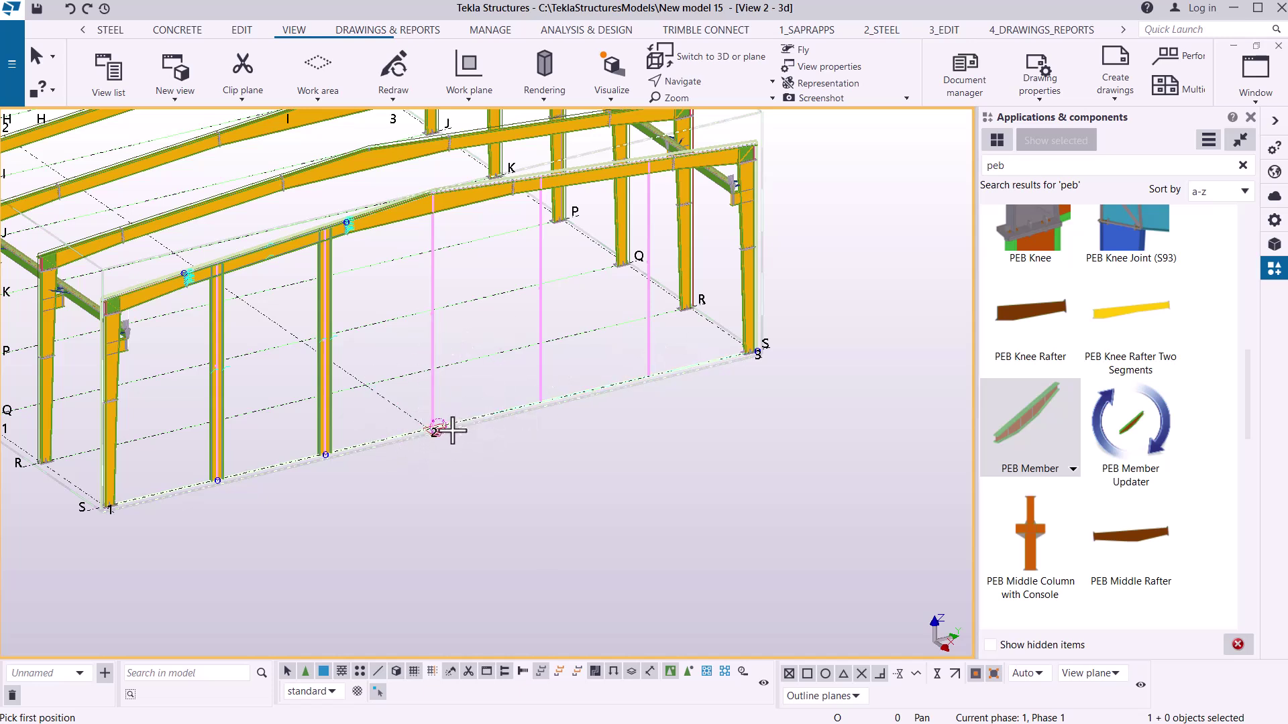
scroll(563, 389, "up", 4)
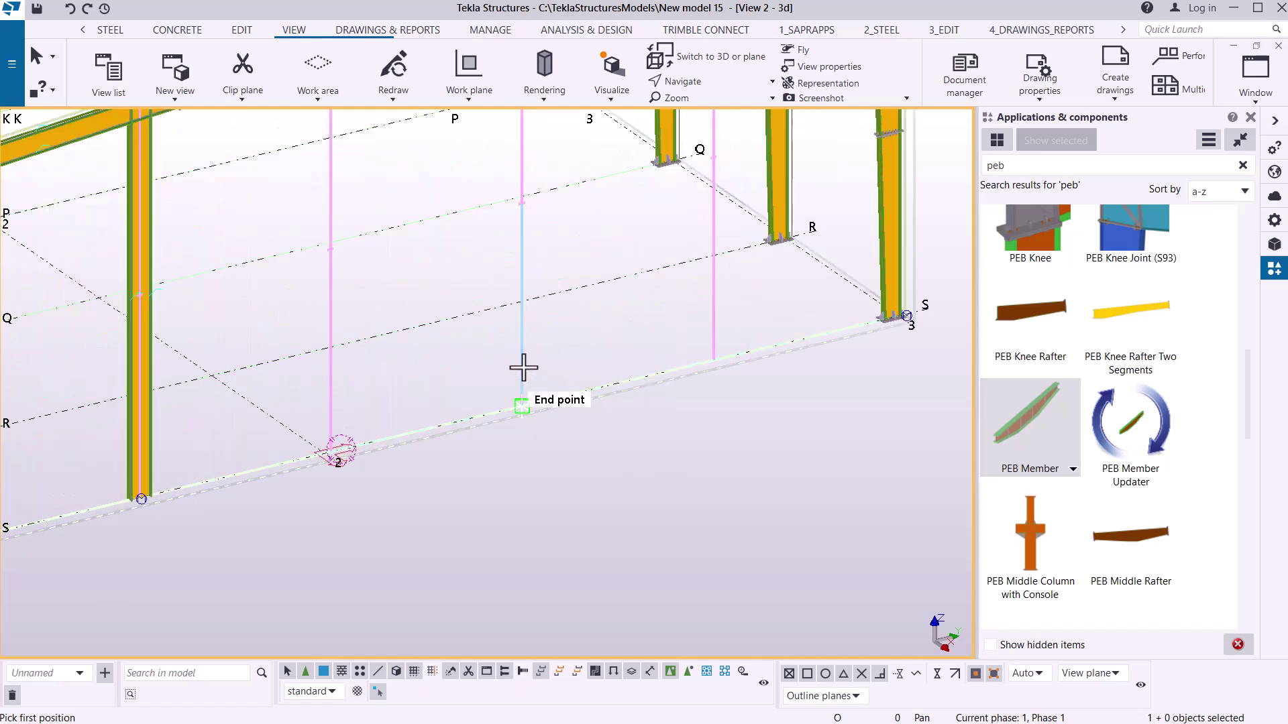
left_click(522, 406)
scroll(546, 382, "down", 4)
scroll(546, 195, "up", 5)
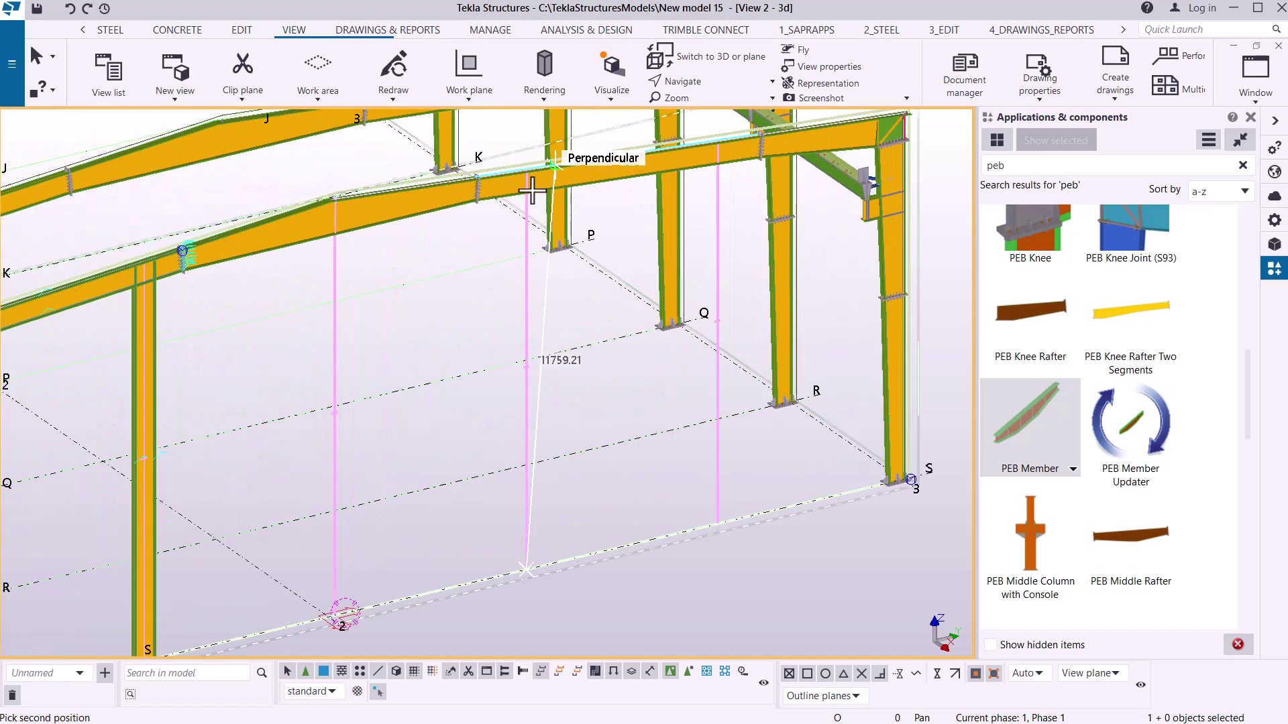
scroll(520, 213, "up", 2)
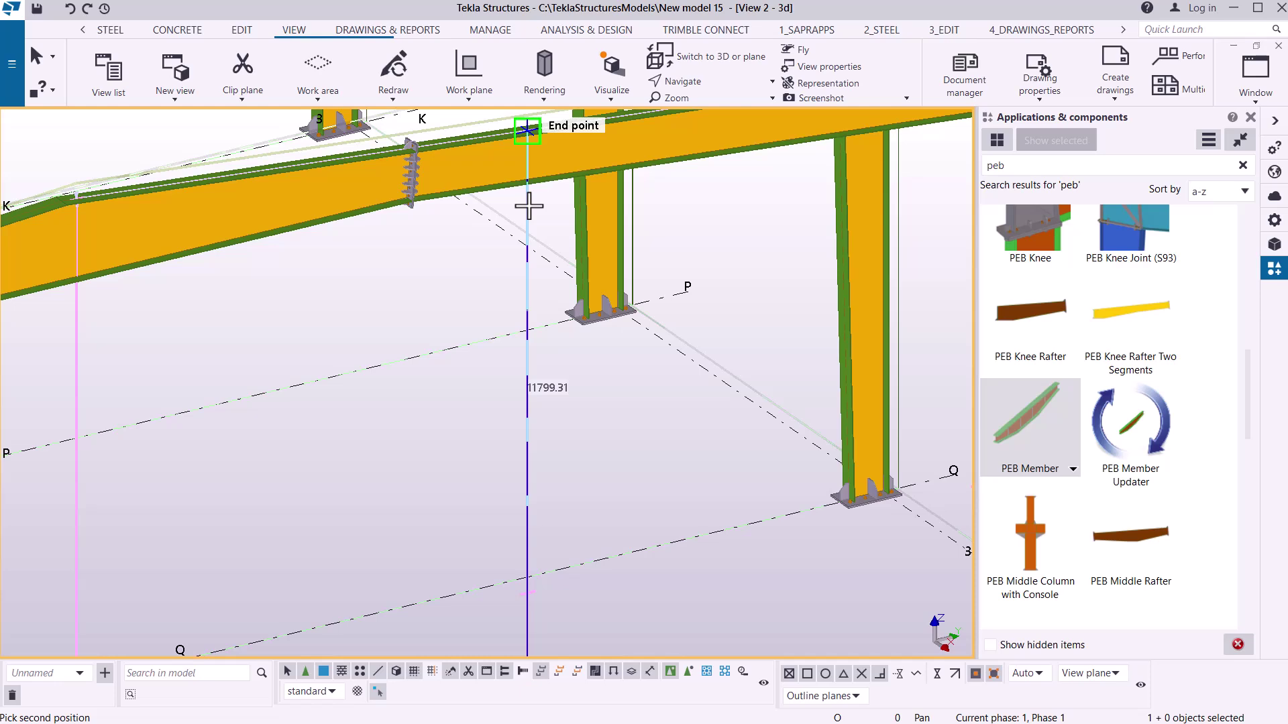
left_click(529, 207)
Step: Place a PEB Member column along the interior column line nearest grid 3, from its base to the rafter
scroll(398, 265, "down", 5)
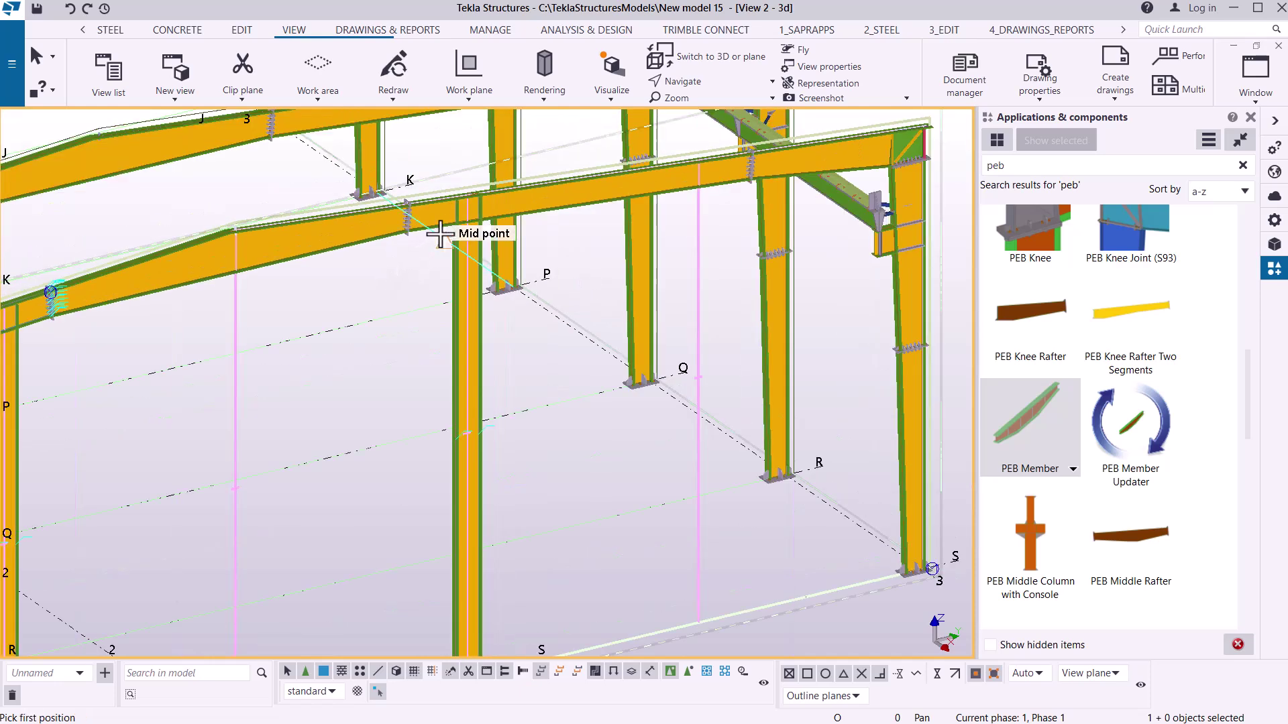
scroll(538, 241, "down", 3)
scroll(590, 394, "up", 5)
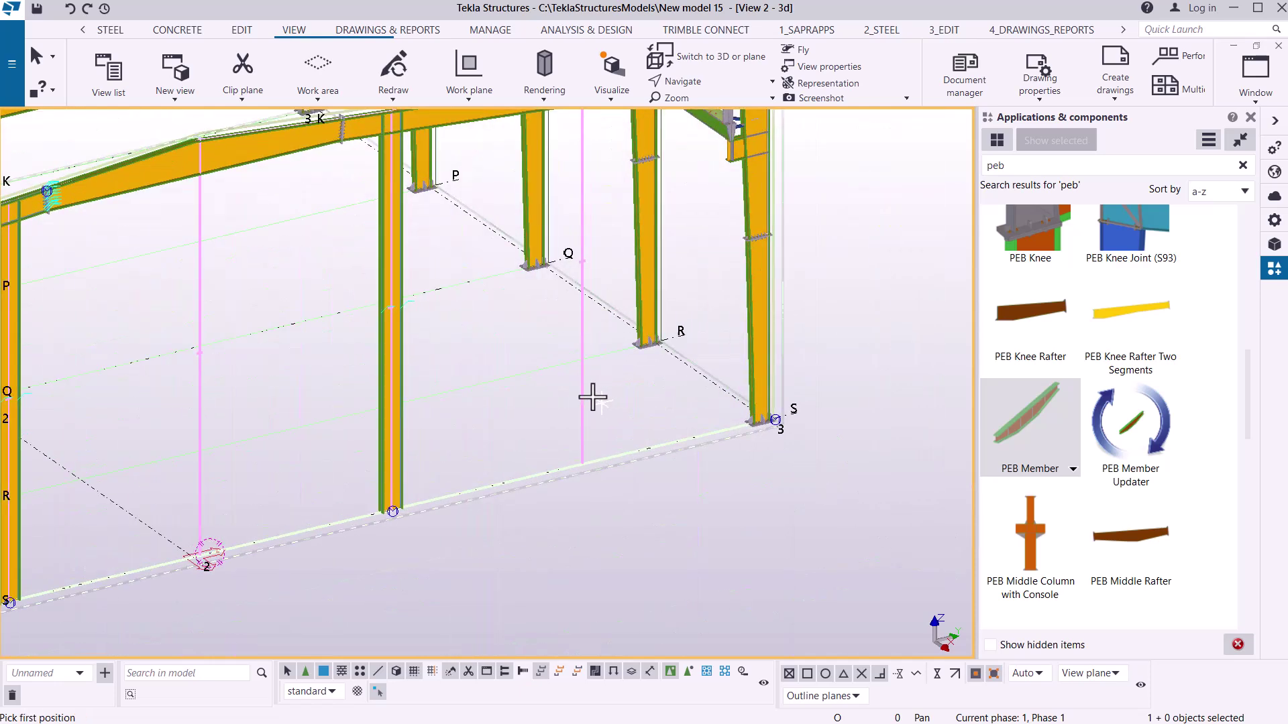
scroll(585, 401, "down", 3)
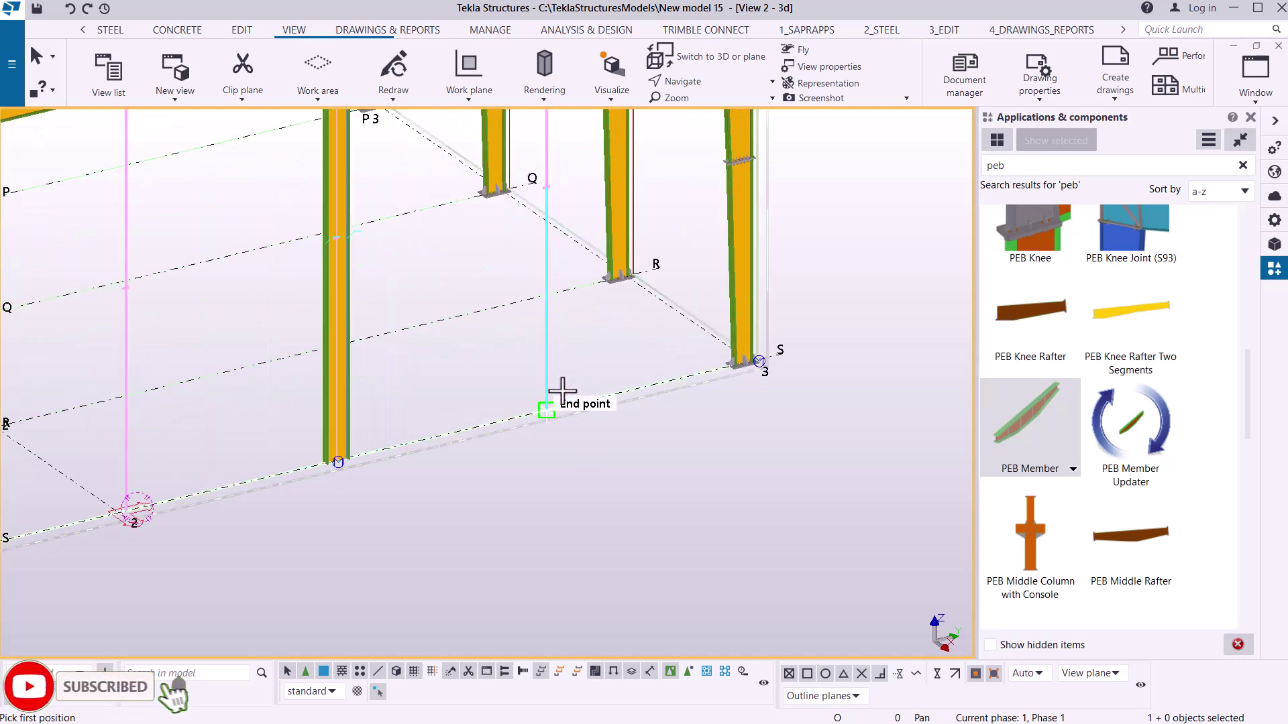
left_click(564, 383)
scroll(577, 362, "up", 3)
scroll(567, 234, "up", 3)
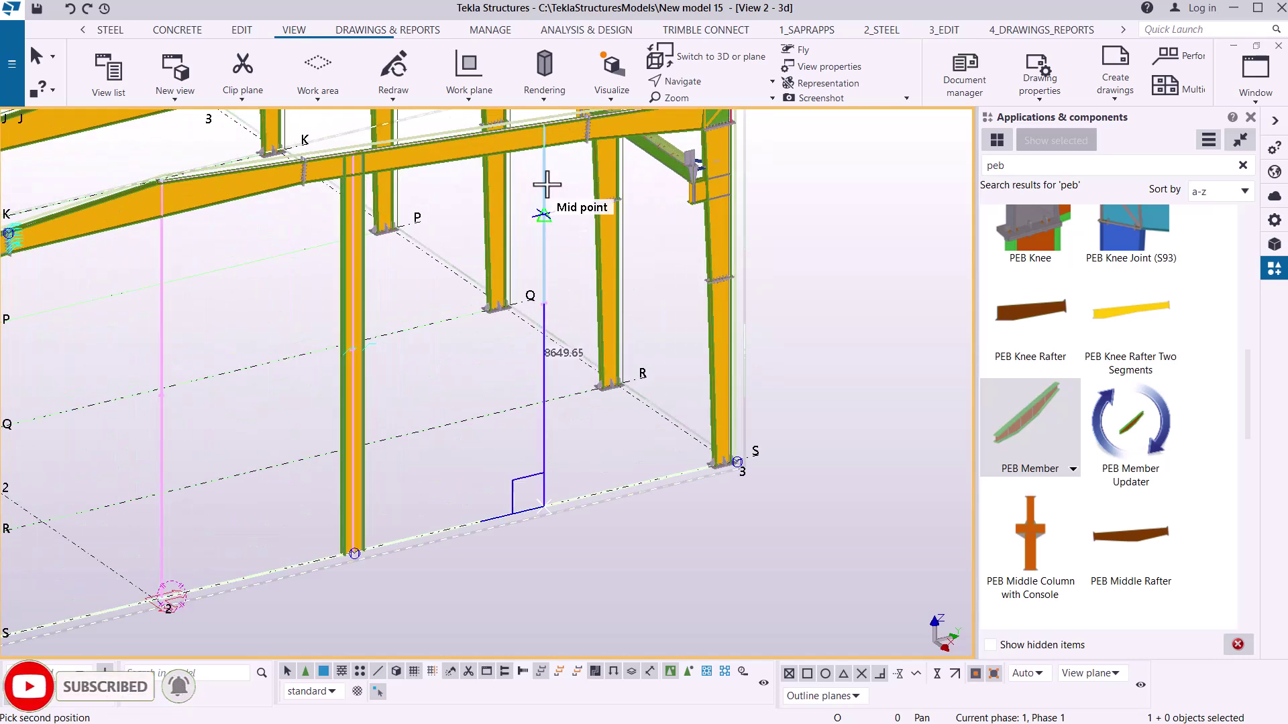
left_click(544, 164)
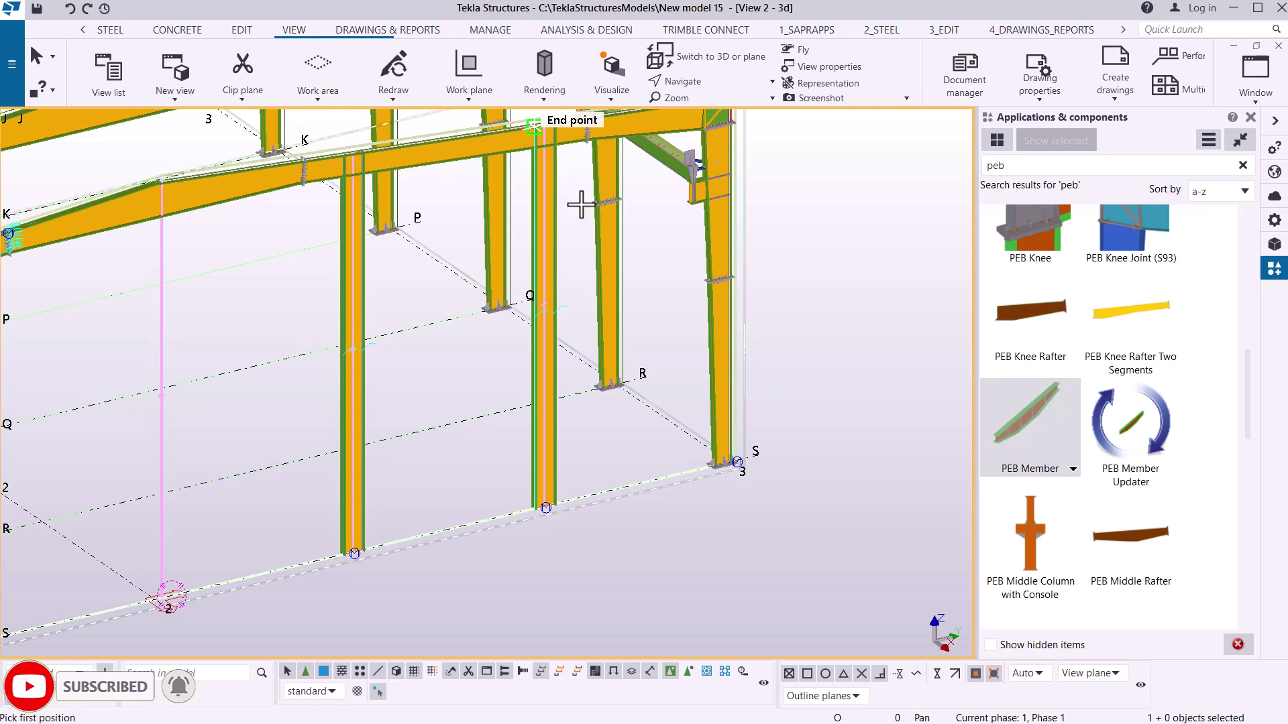
Step: Place a PEB Member column along the interior column line at grid 2, from its base to the ridge end point, and end the command
scroll(574, 203, "down", 4)
scroll(344, 325, "up", 3)
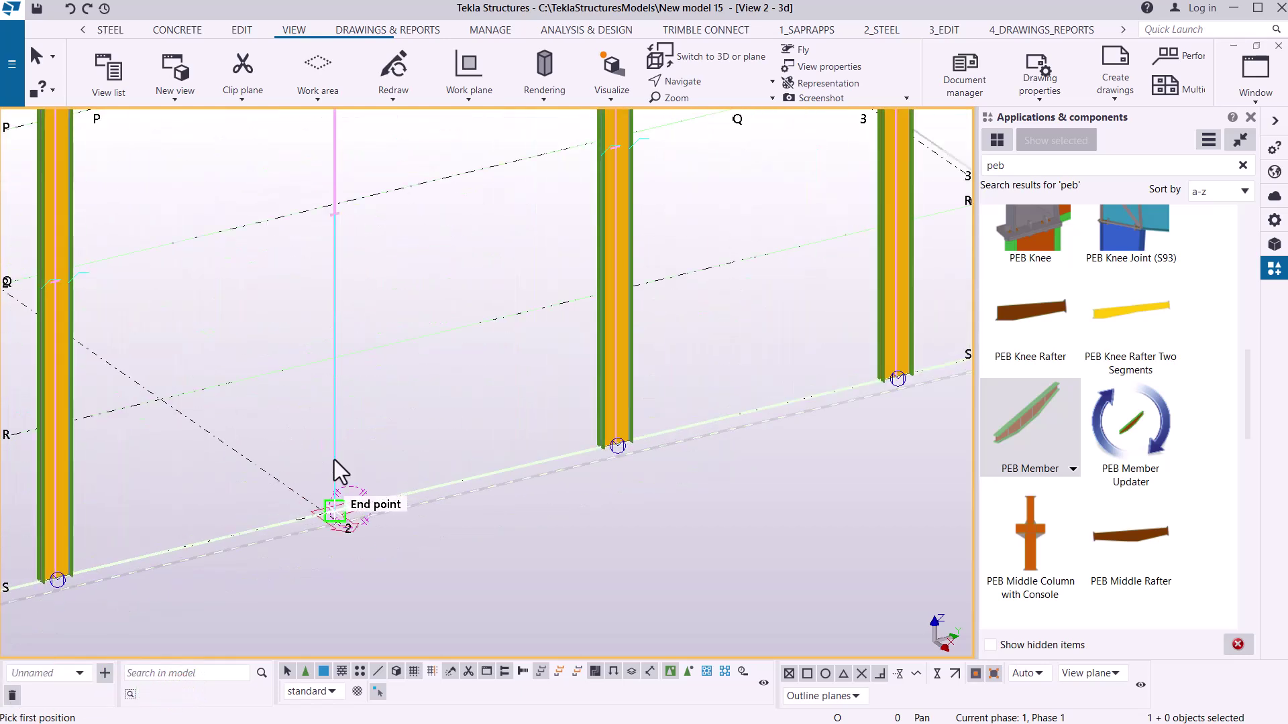
left_click(335, 466)
scroll(360, 510, "down", 4)
scroll(359, 284, "up", 3)
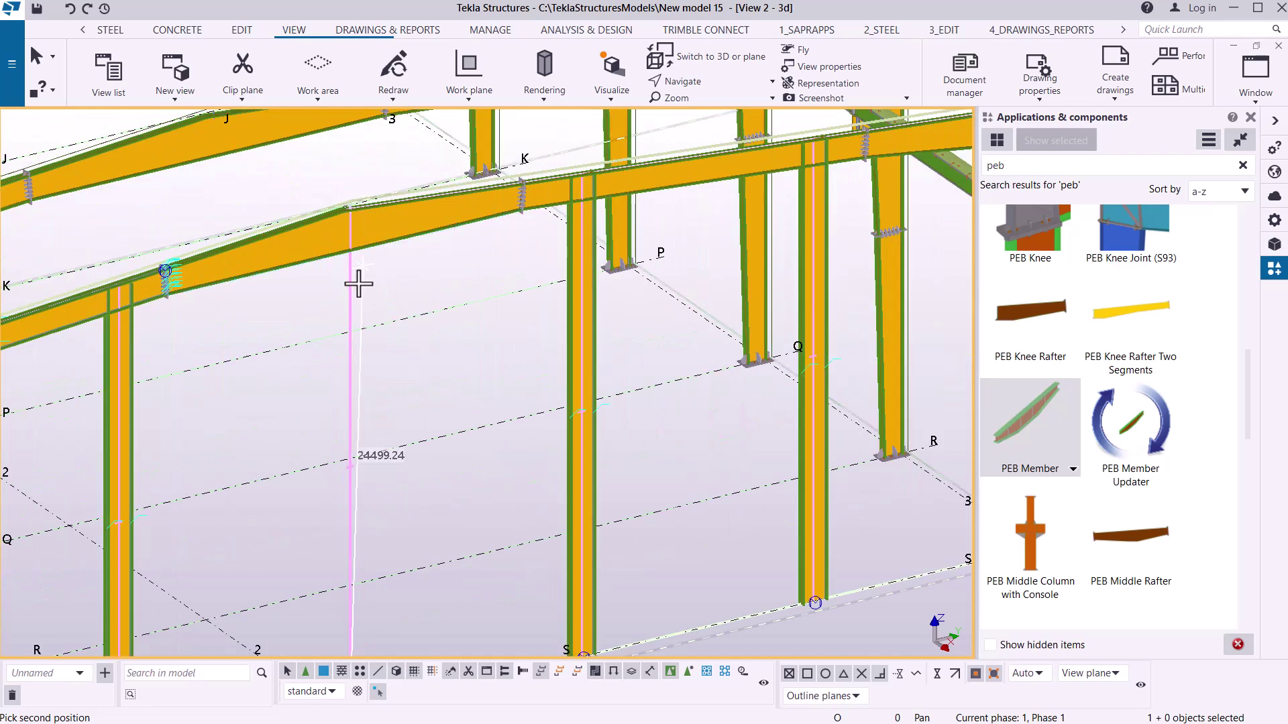
scroll(359, 284, "up", 1)
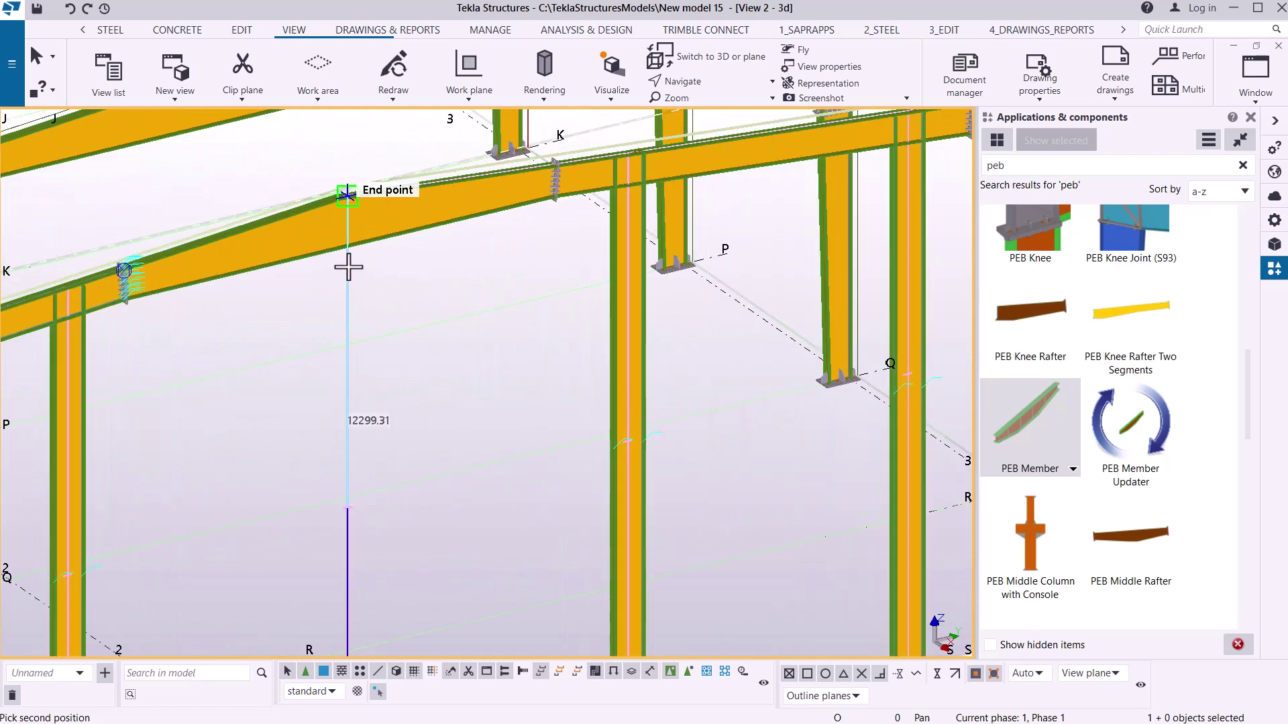
left_click(349, 267)
right_click(445, 281)
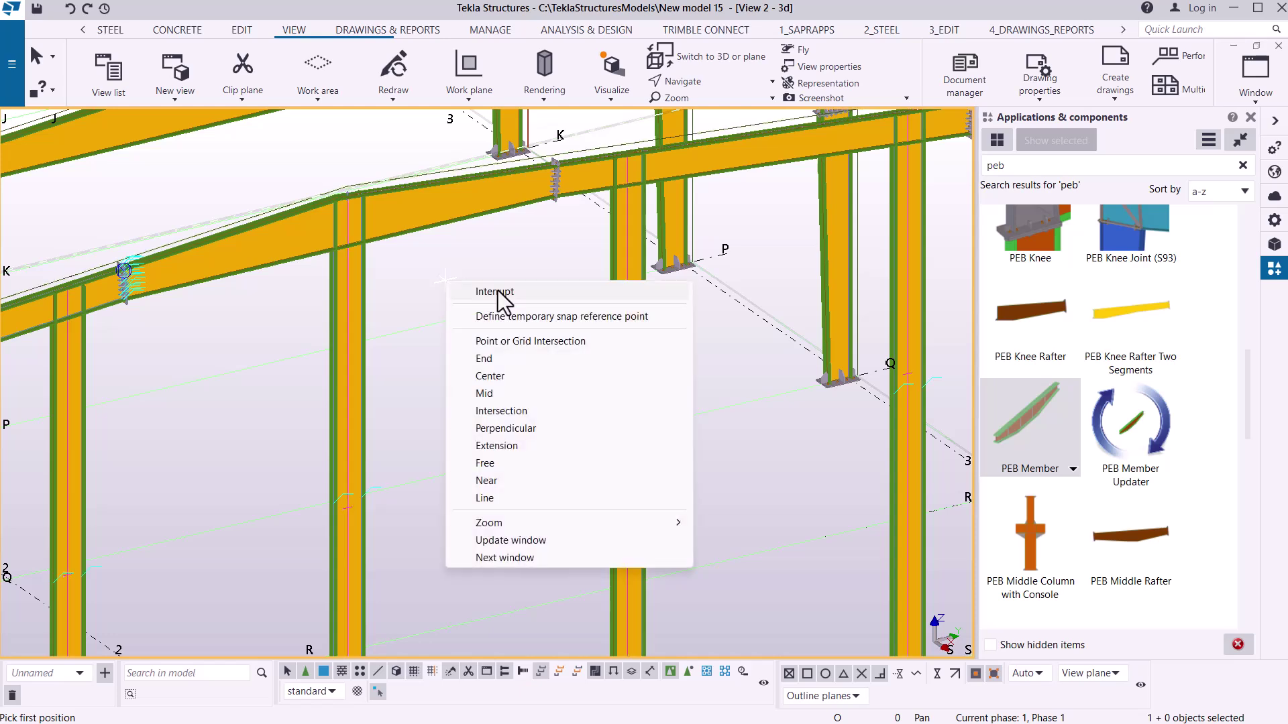
left_click(497, 291)
Step: Try to copy the five PEB Member columns of the grid S end wall, with the copy origin near the corner of grids S and 1
scroll(497, 268, "down", 8)
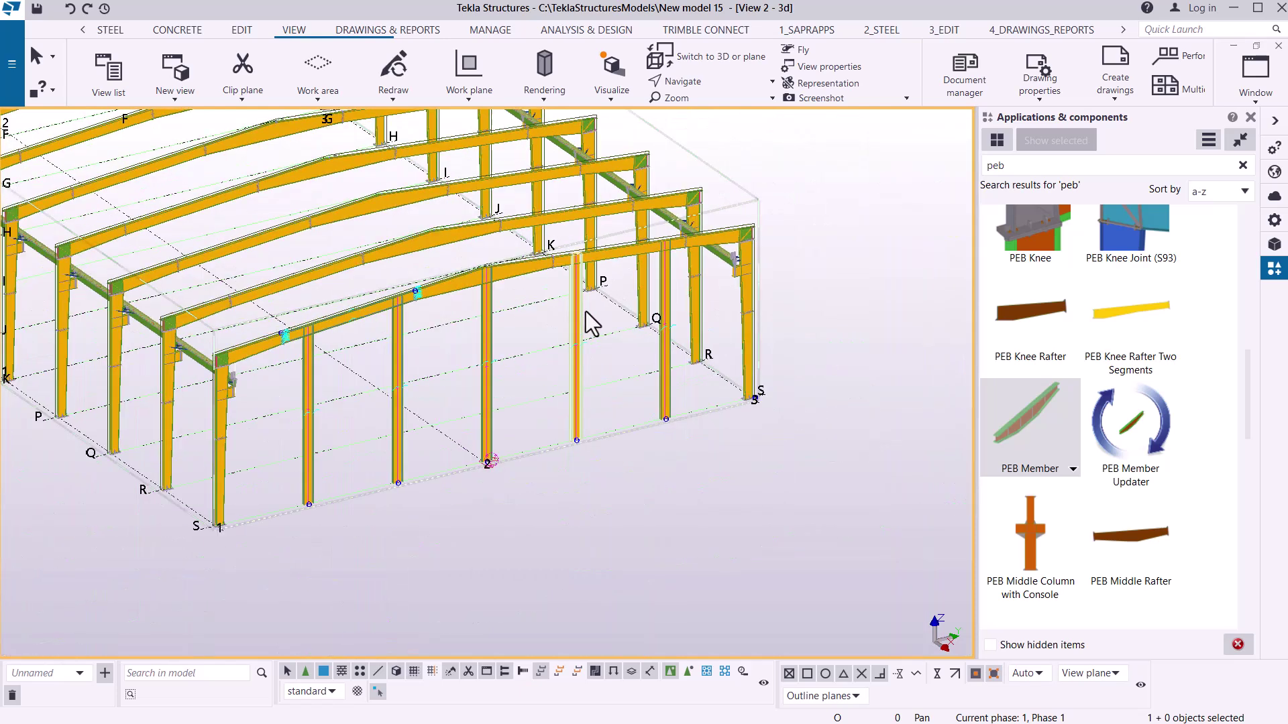
scroll(683, 363, "up", 6)
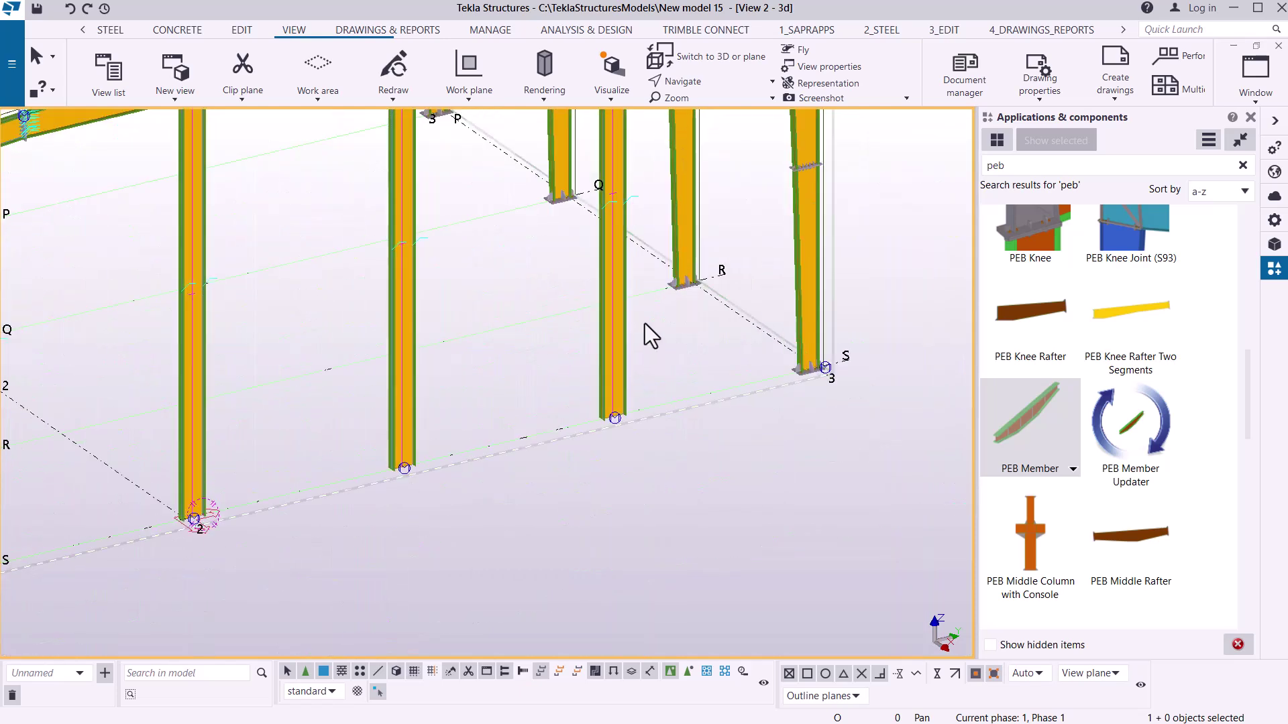
scroll(645, 342, "down", 10)
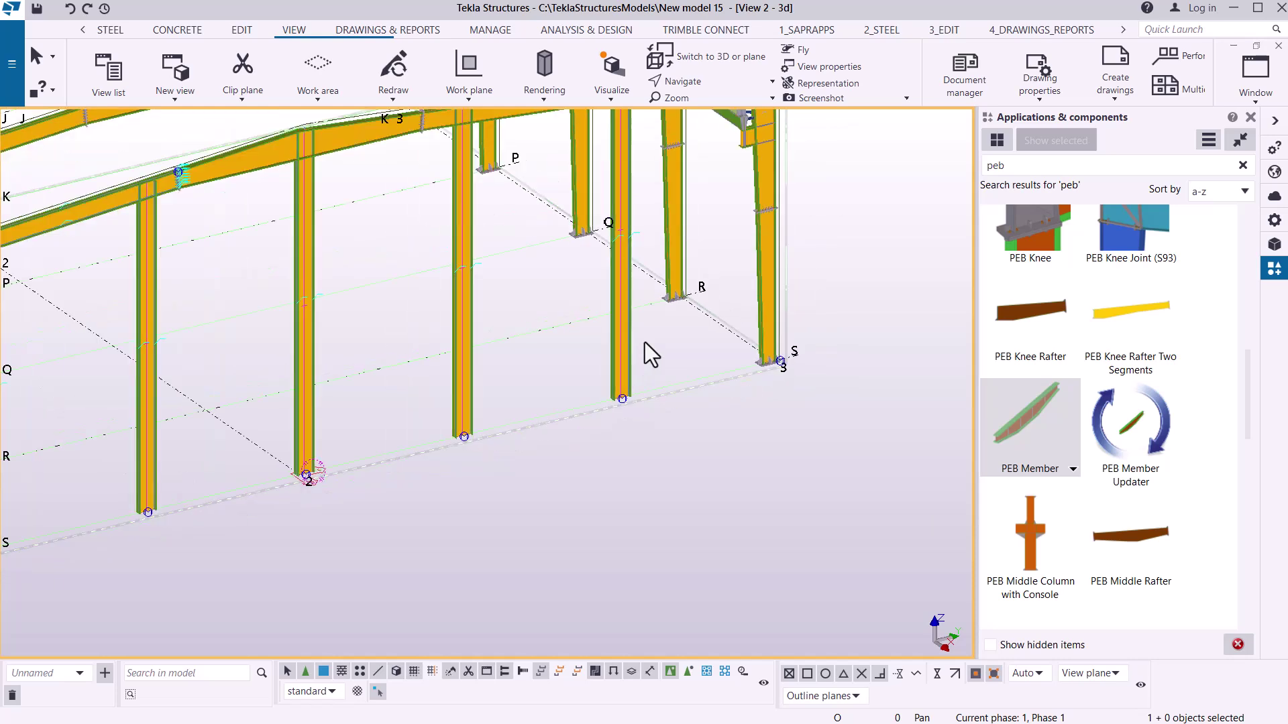
scroll(640, 344, "up", 10)
scroll(635, 345, "up", 3)
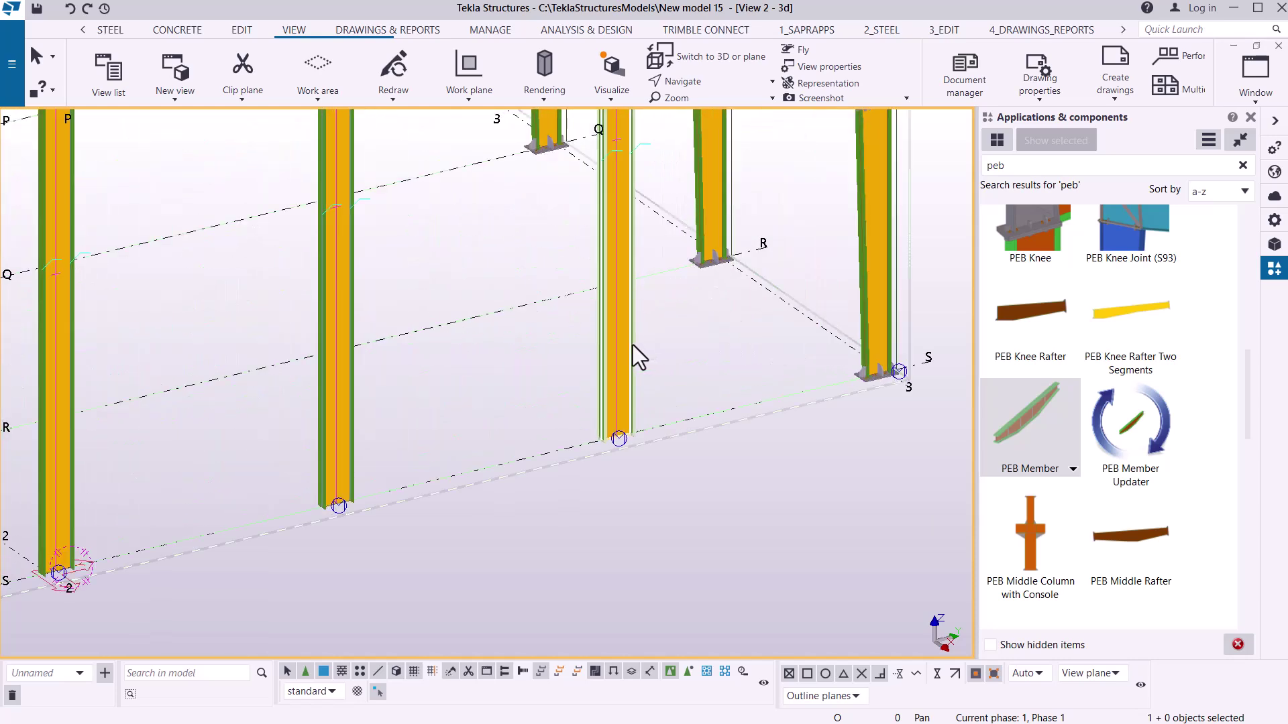
scroll(498, 398, "down", 8)
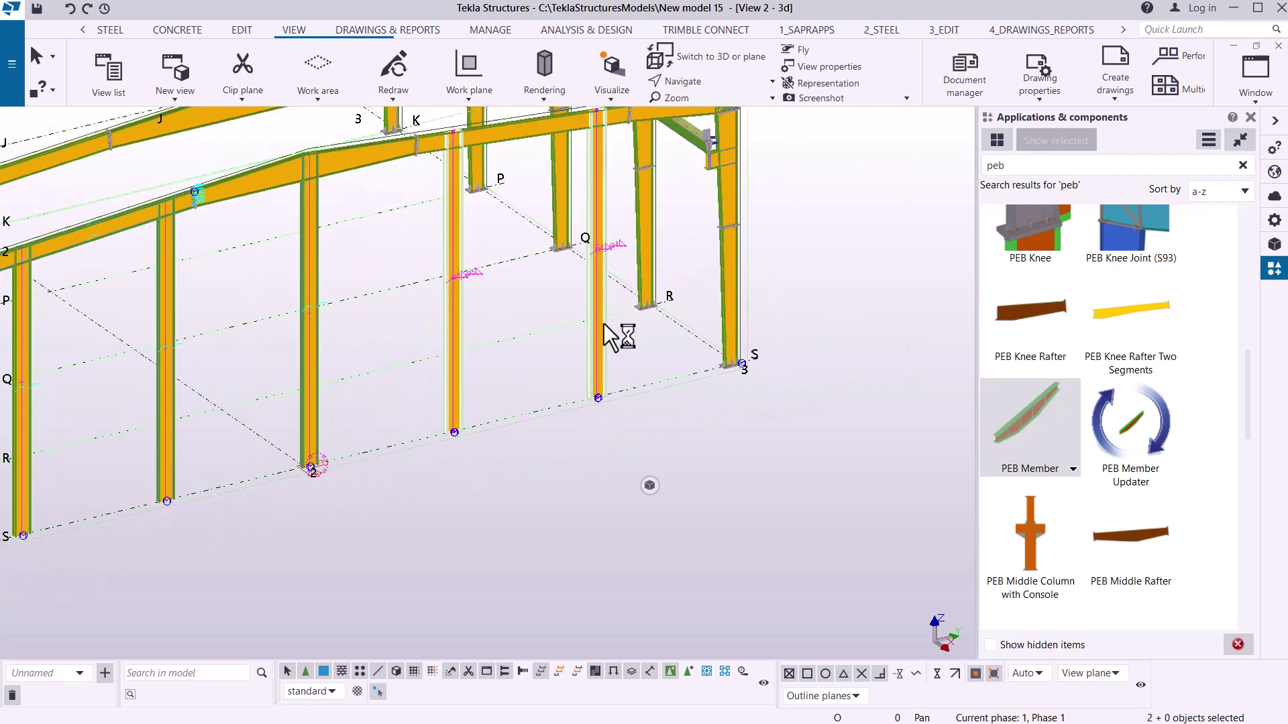
scroll(374, 394, "up", 8)
scroll(456, 310, "down", 8)
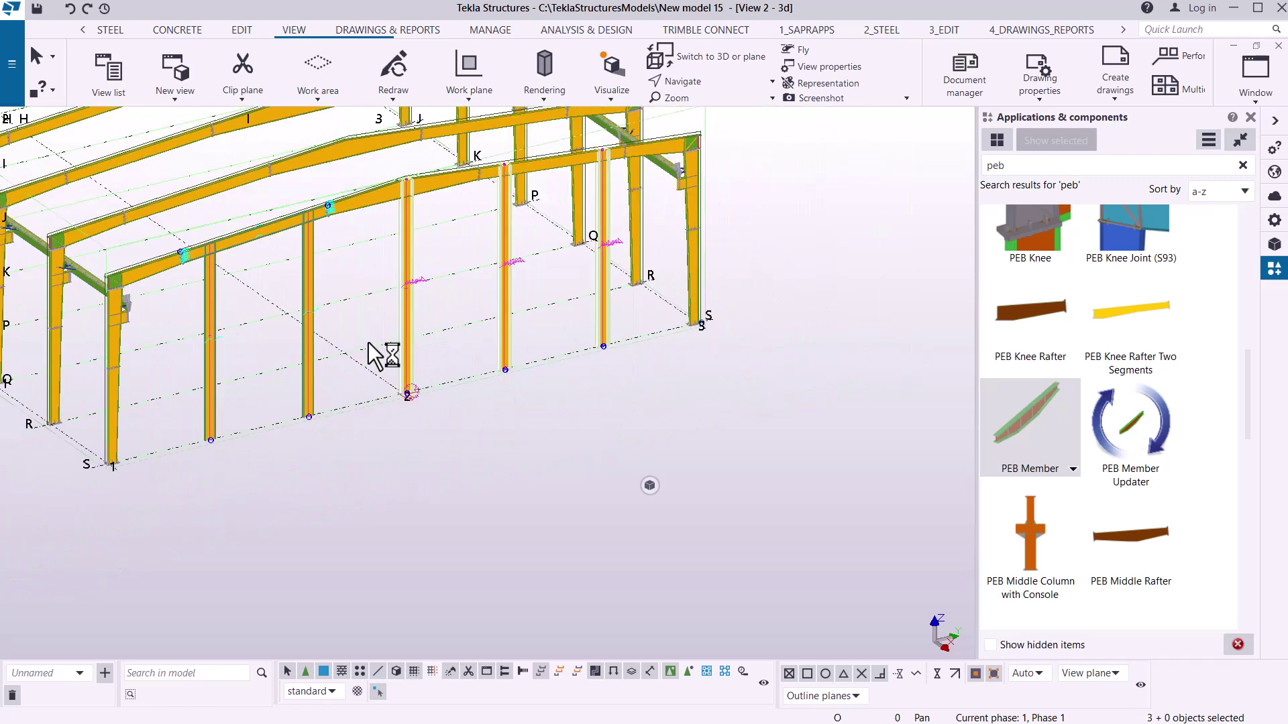
scroll(373, 357, "up", 9)
scroll(195, 373, "down", 8)
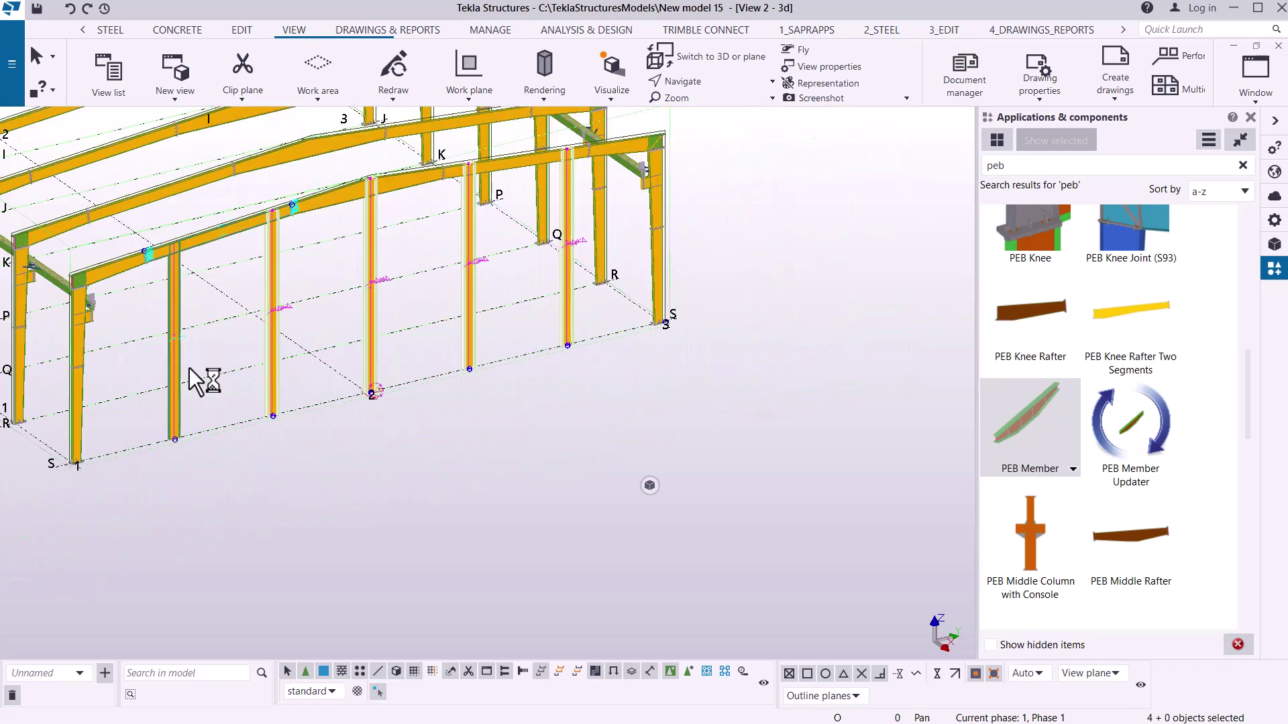
scroll(226, 365, "up", 8)
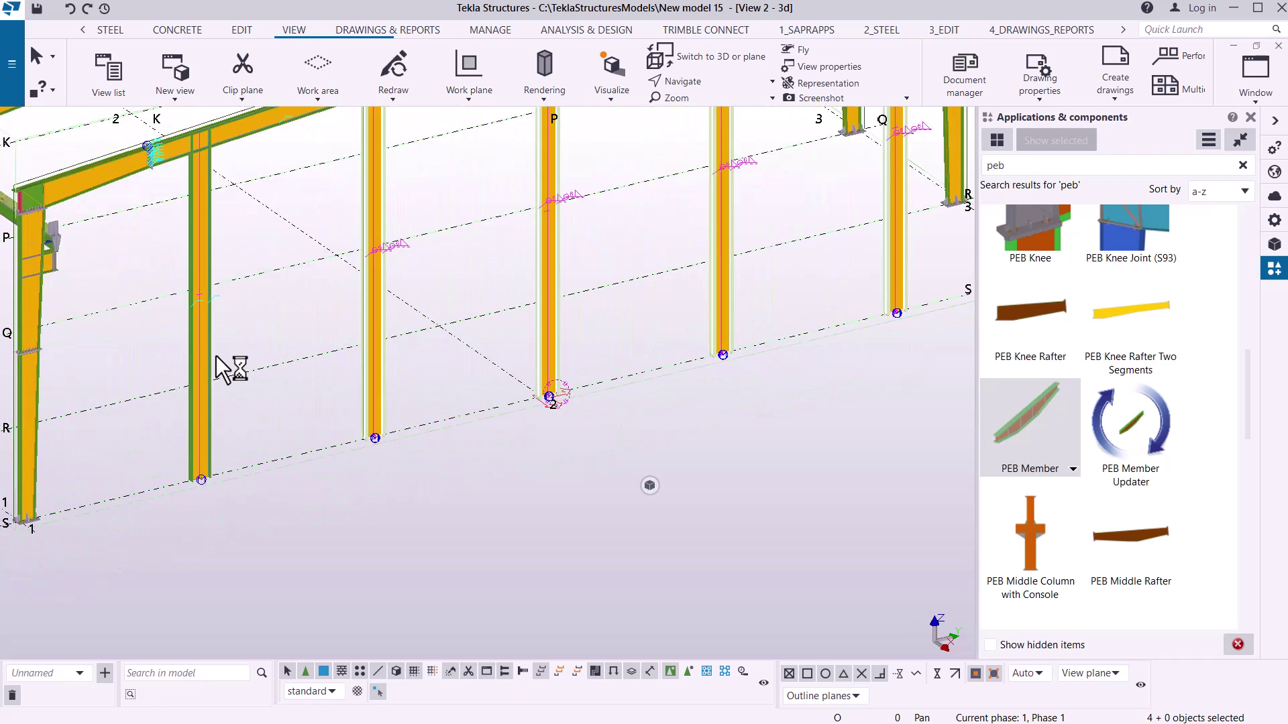
right_click(354, 508)
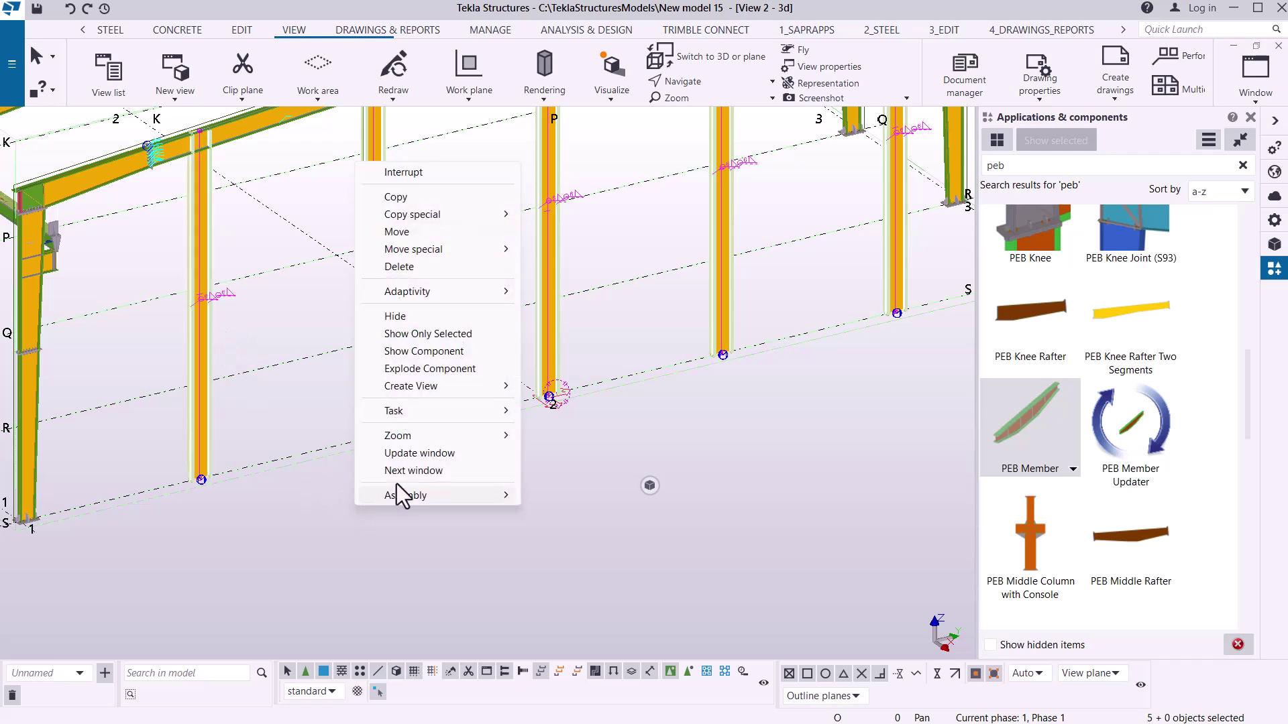
mouse_move(423, 222)
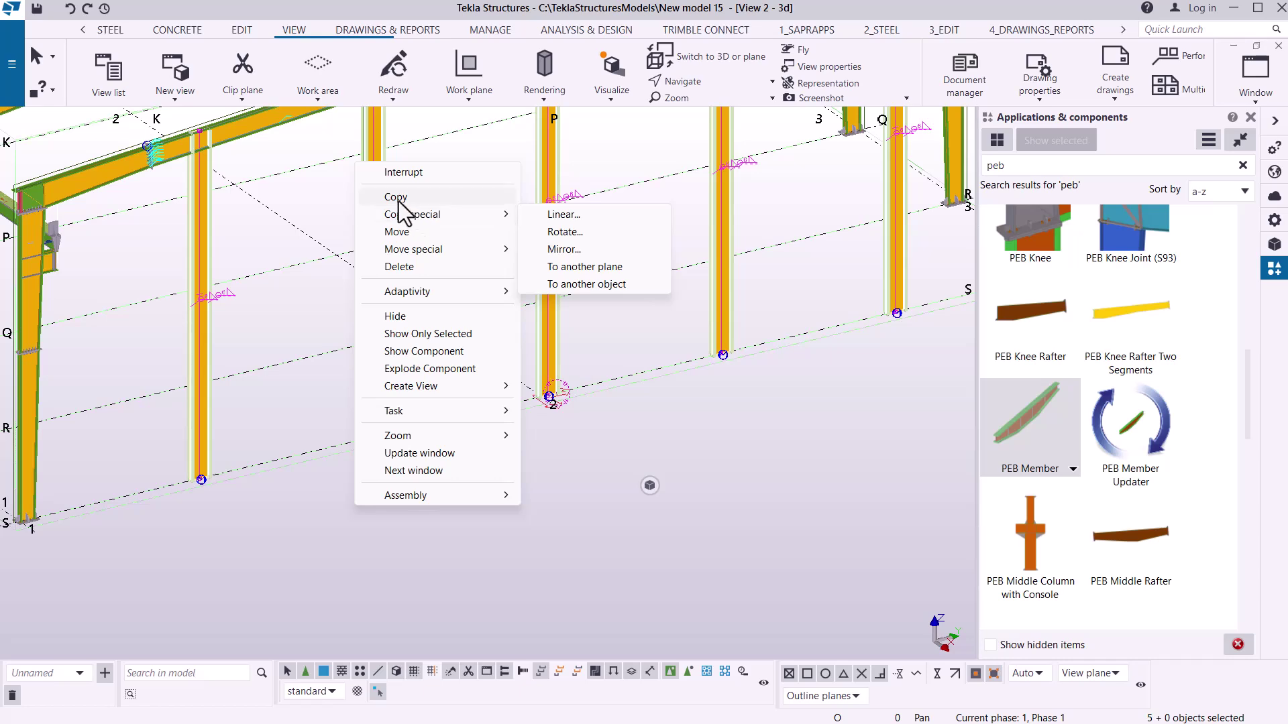
left_click(401, 199)
scroll(420, 296, "down", 5)
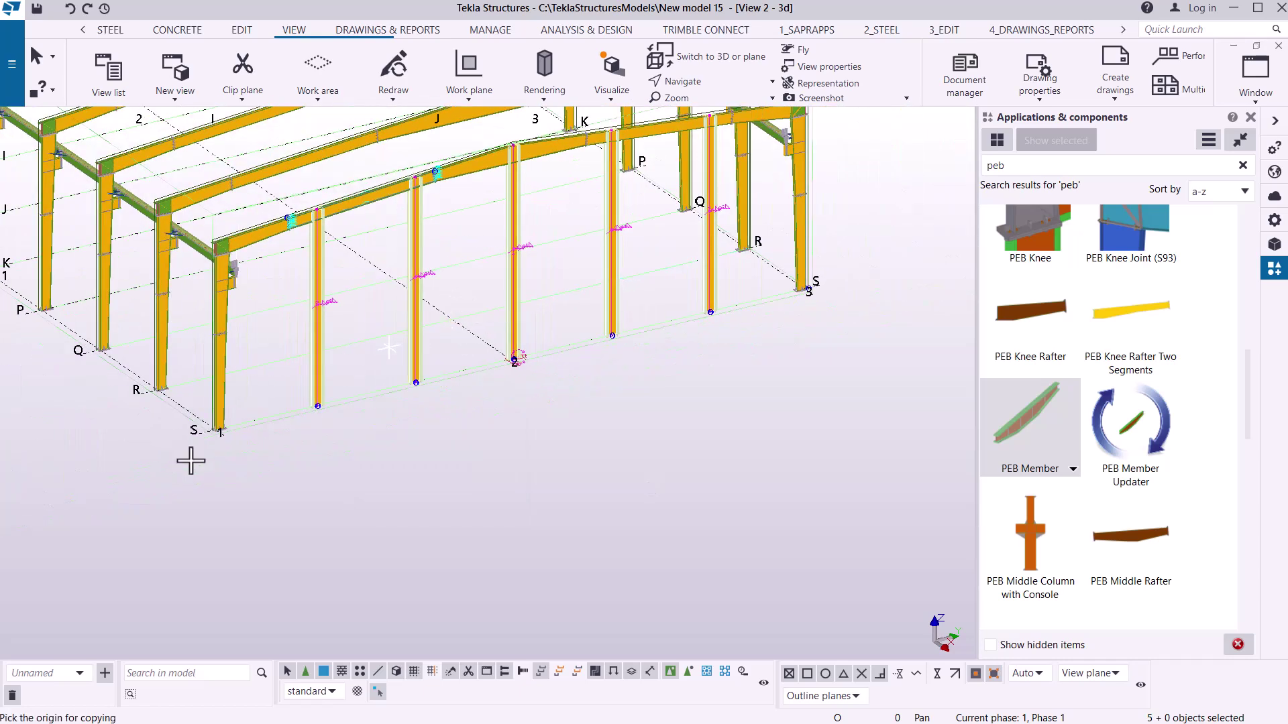
scroll(194, 450, "up", 5)
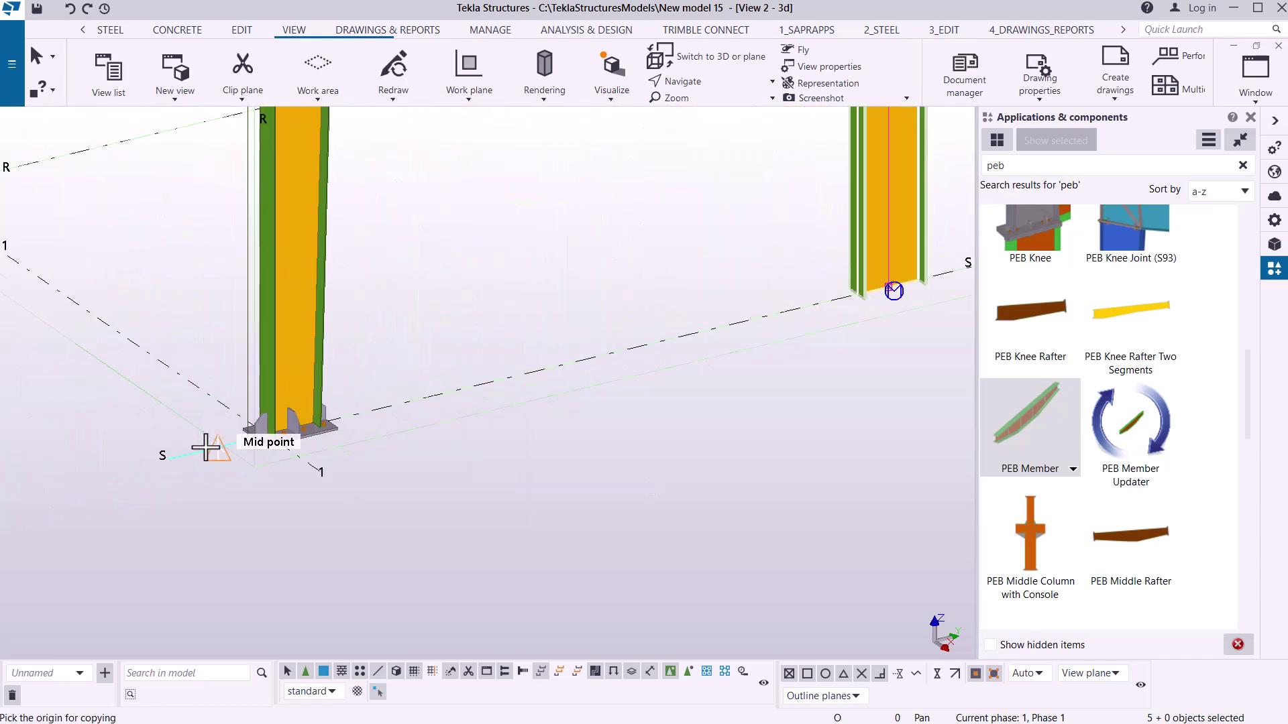
left_click(218, 453)
scroll(363, 516, "down", 5)
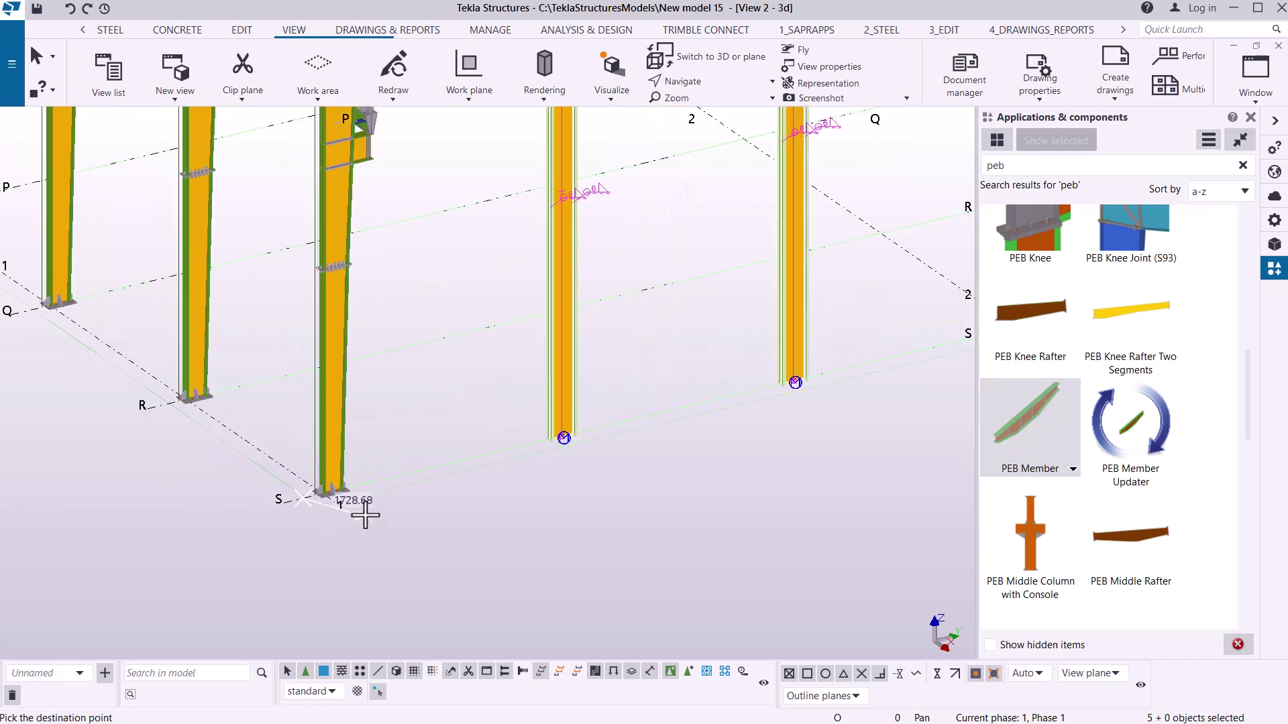
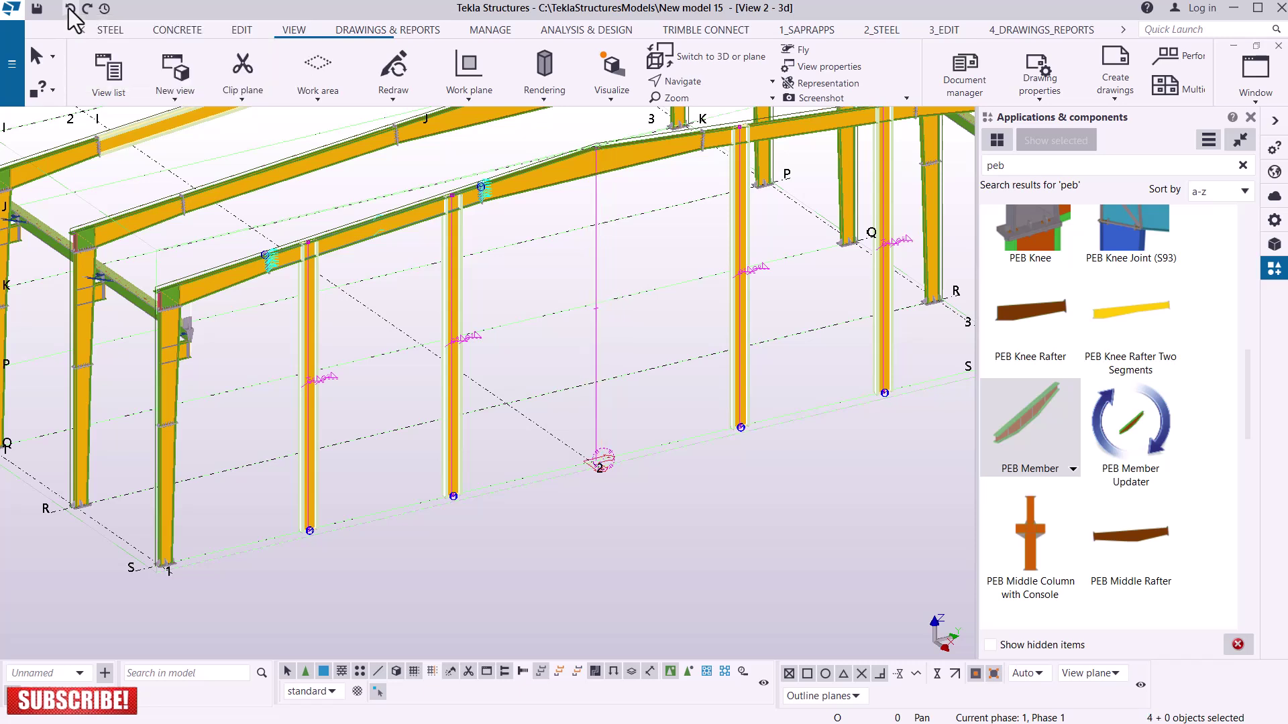
Step: Undo the placement of the PEB Member columns so that only the interior column lines are left on the grid S end wall
left_click(69, 8)
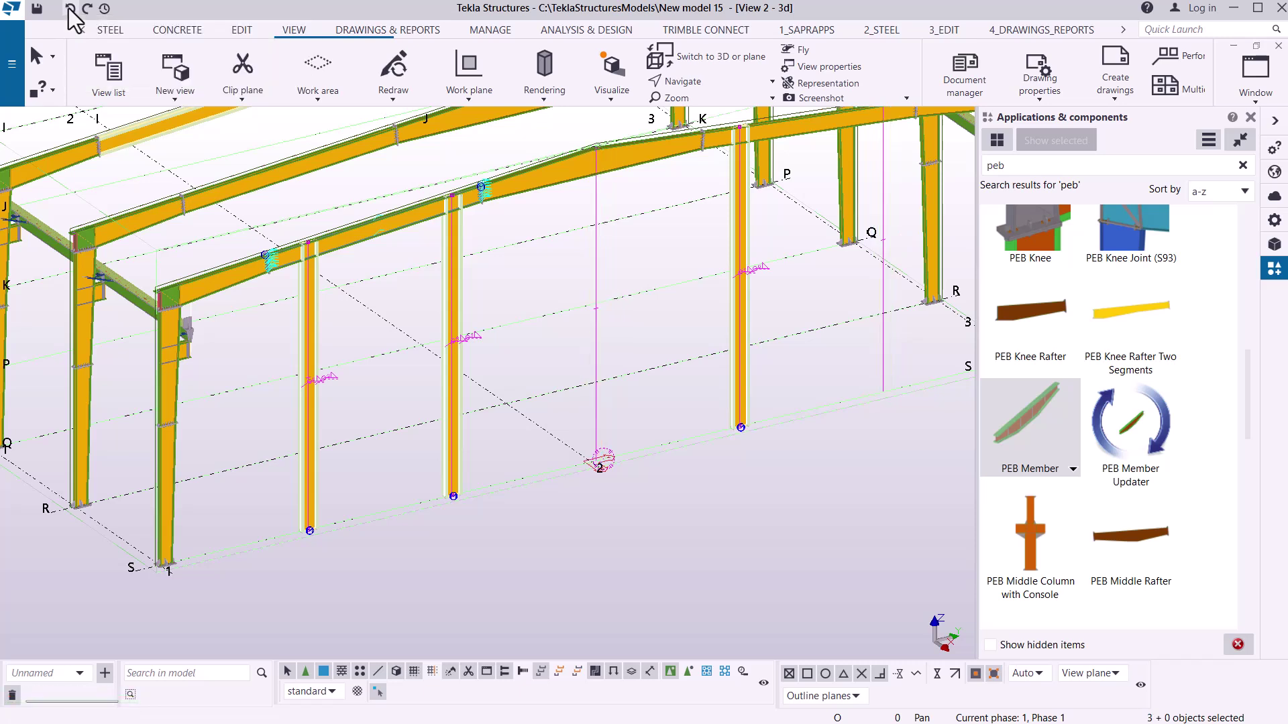
left_click(70, 8)
left_click(70, 9)
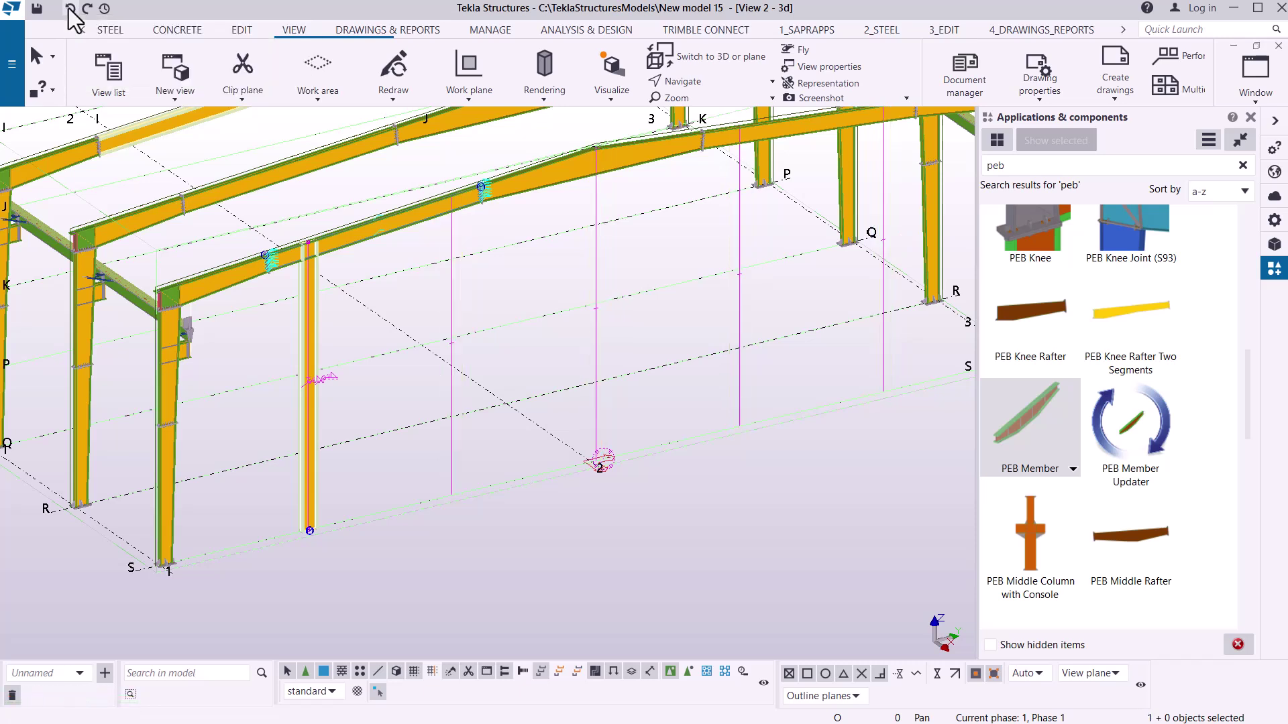
left_click(70, 9)
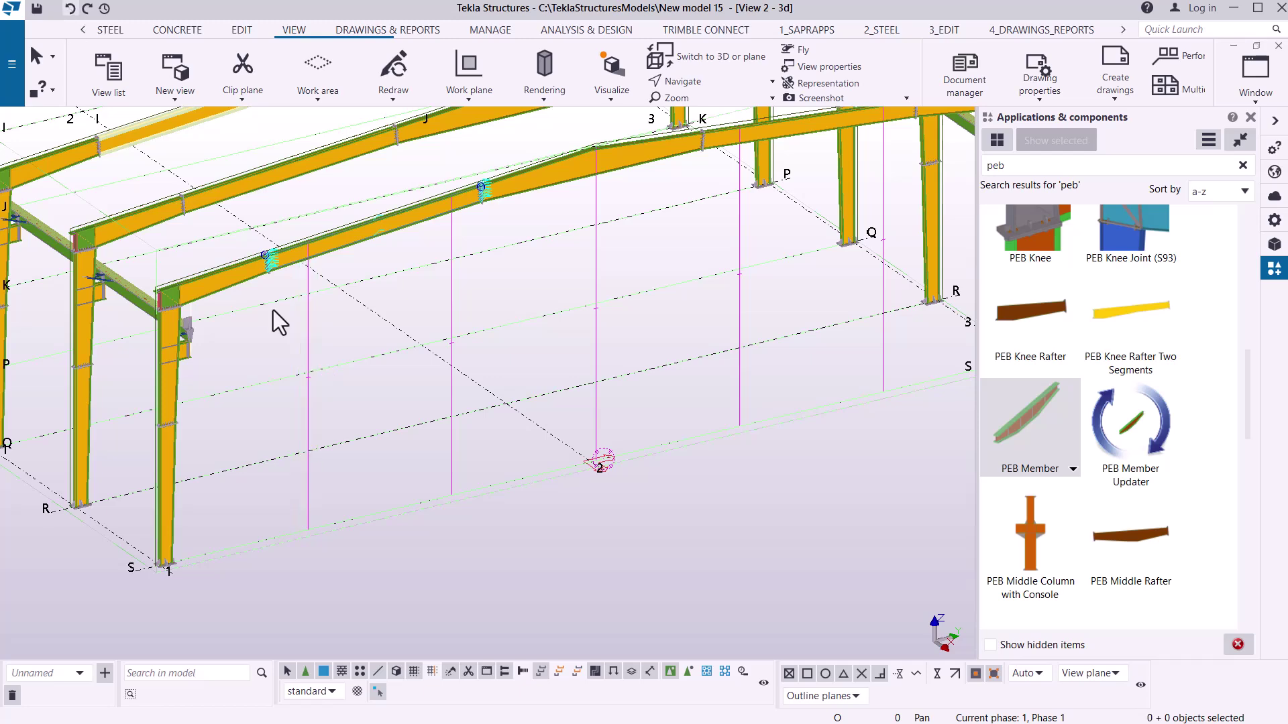
Step: Place a 6000.00 long lower PEB Member segment on the interior column line nearest grid 1, from its base to the line's first end point
scroll(328, 354, "up", 5)
scroll(285, 317, "up", 3)
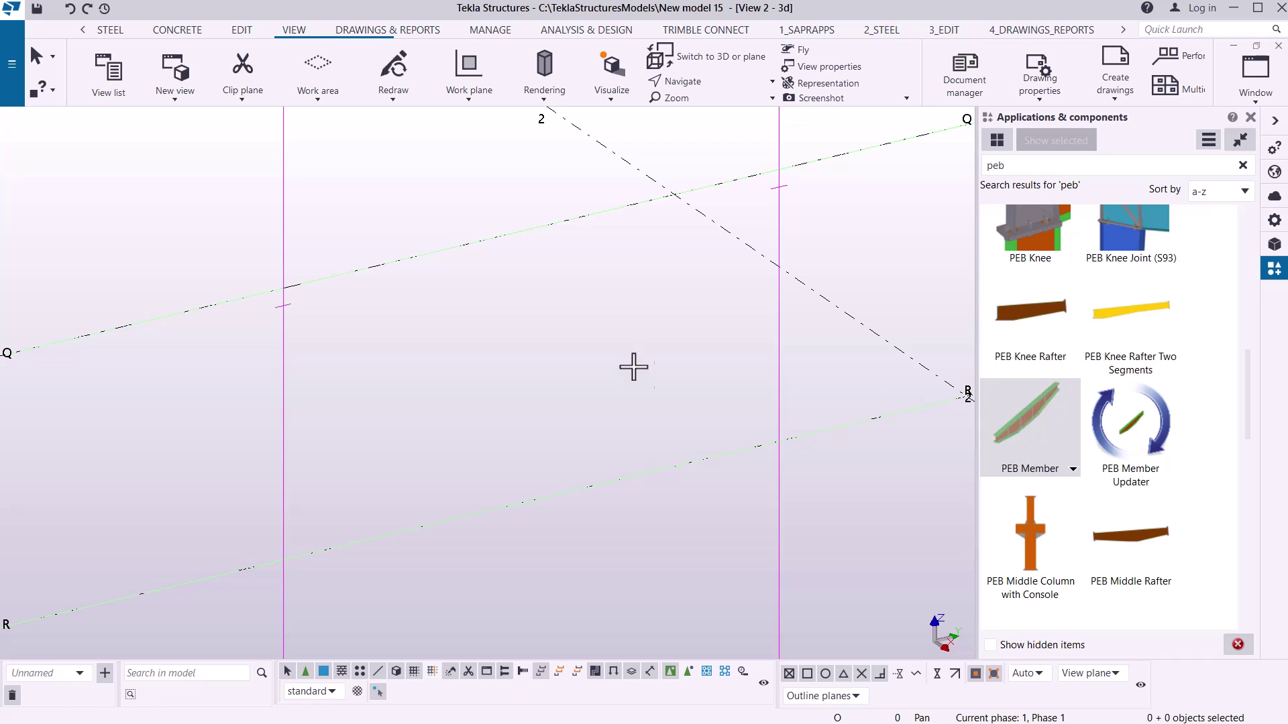
scroll(387, 332, "down", 3)
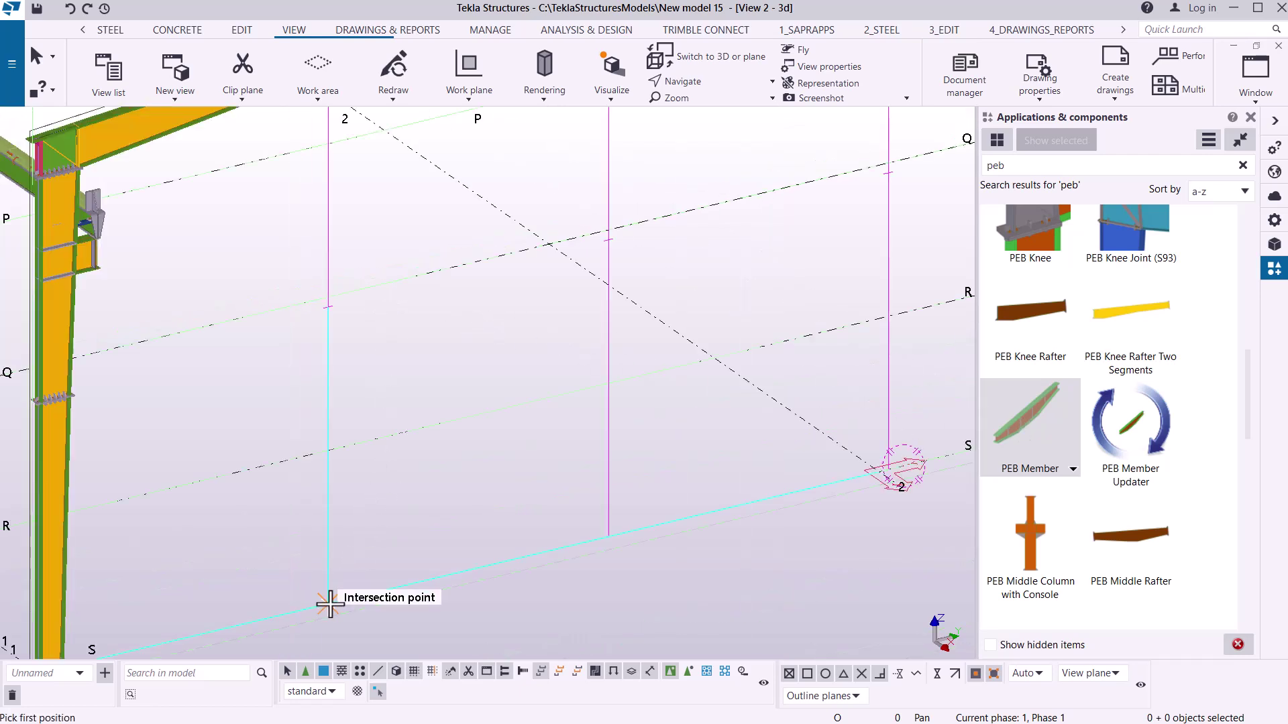
left_click(354, 547)
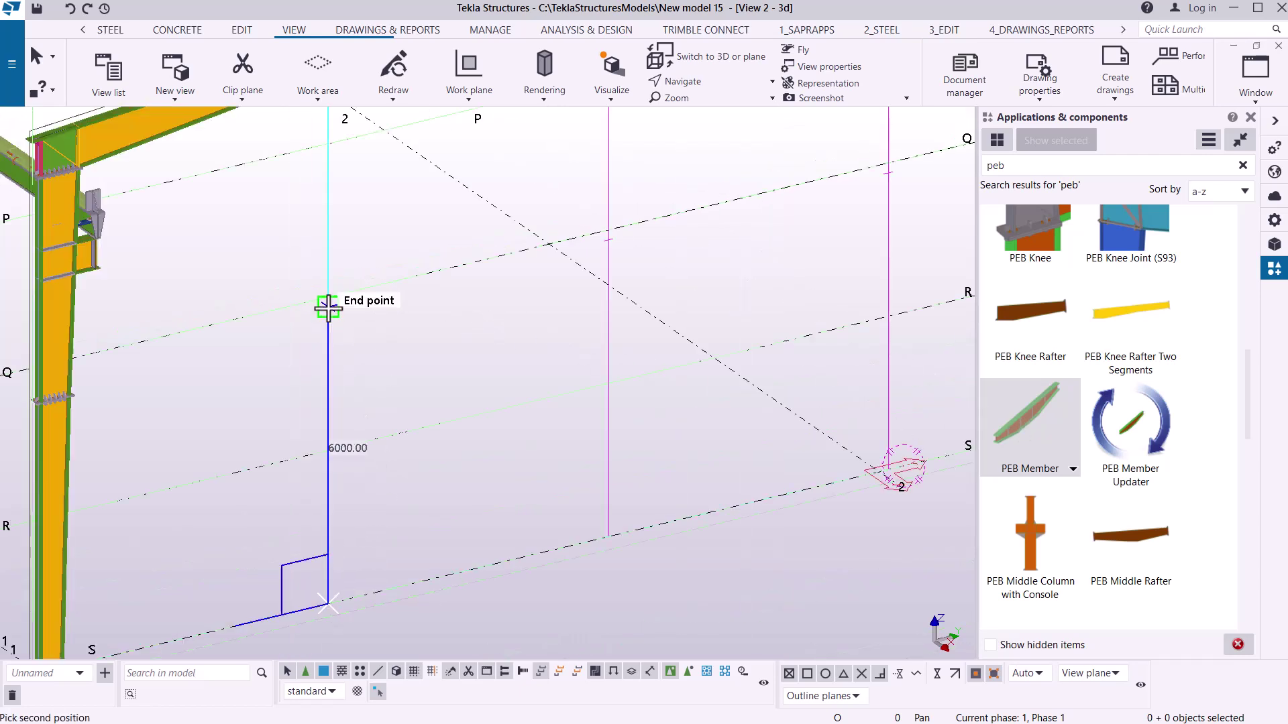
left_click(328, 309)
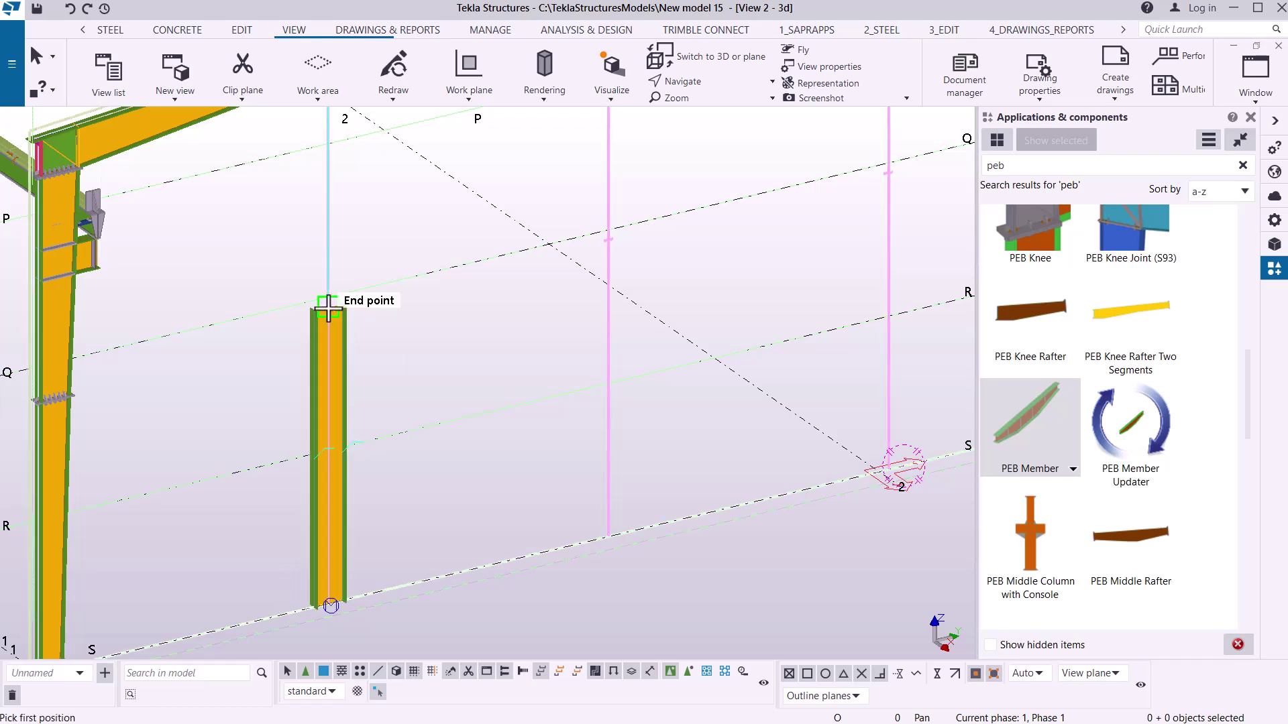
Step: Place an upper PEB Member segment about 5321 long on the interior column line nearest grid 1, from the lower segment's top to the rafter-level end point
scroll(328, 308, "up", 2)
left_click(325, 310)
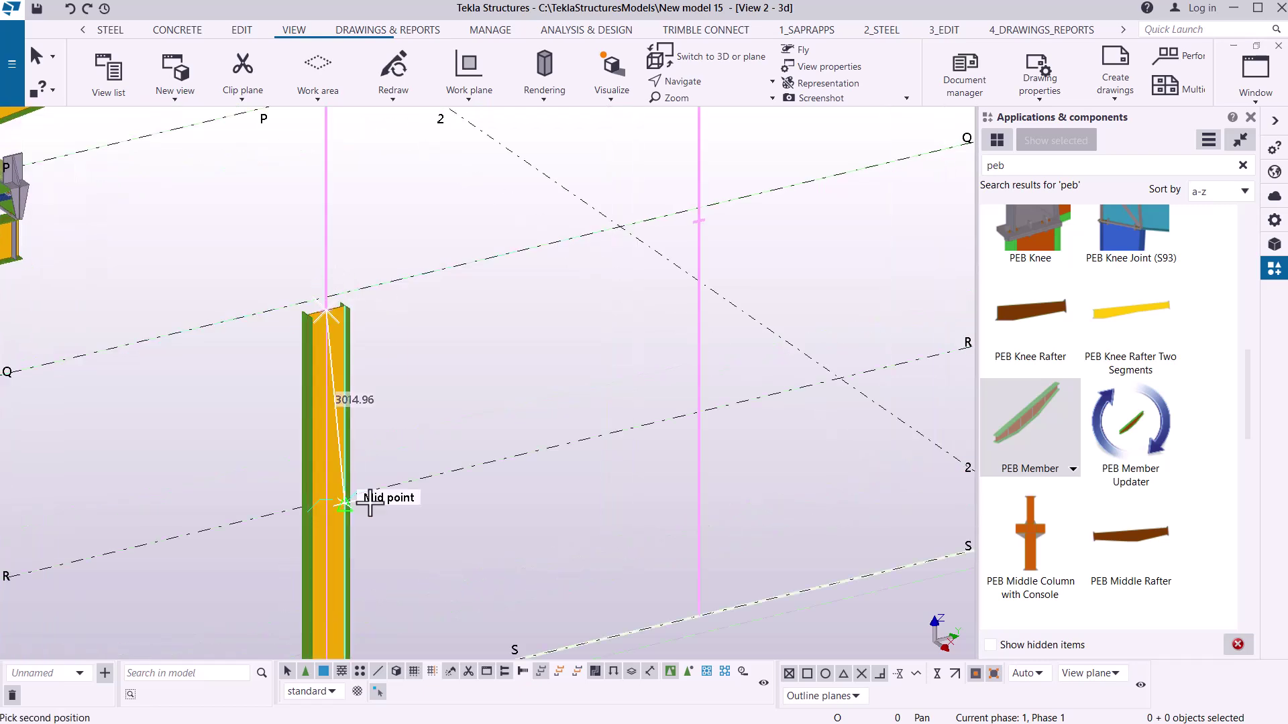
scroll(363, 499, "down", 3)
scroll(376, 284, "up", 3)
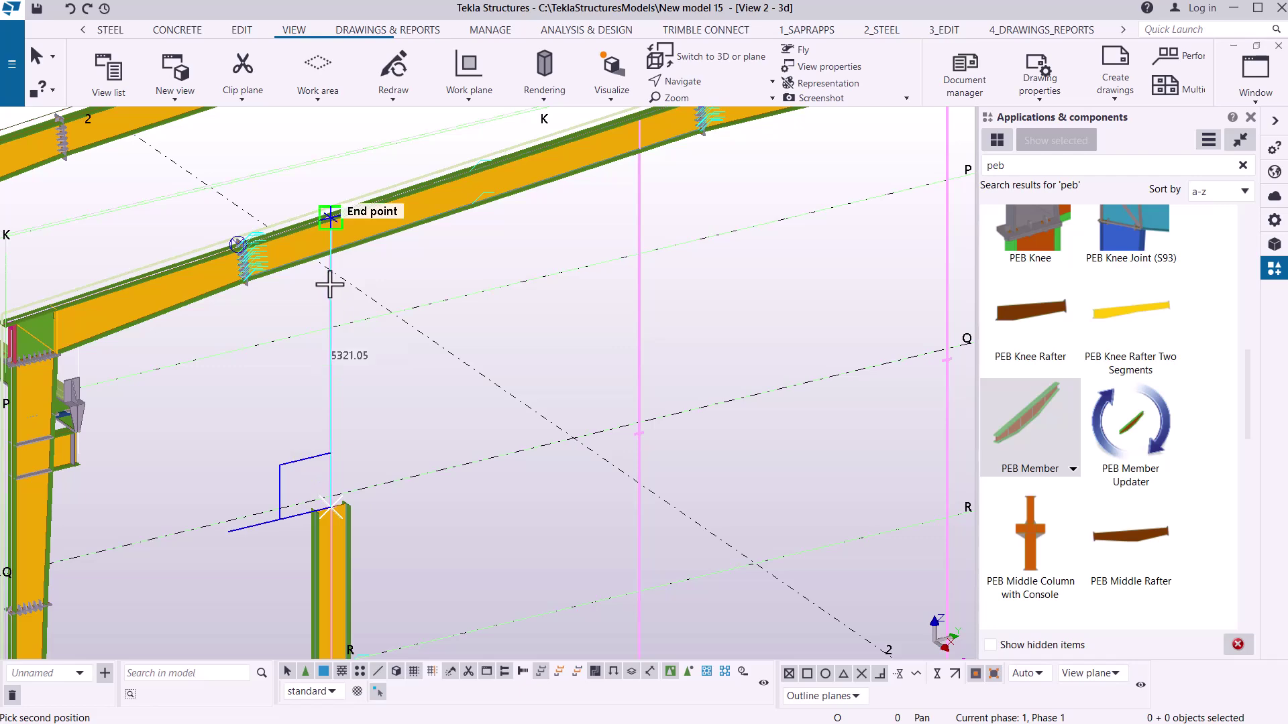
left_click(329, 280)
scroll(455, 417, "down", 4)
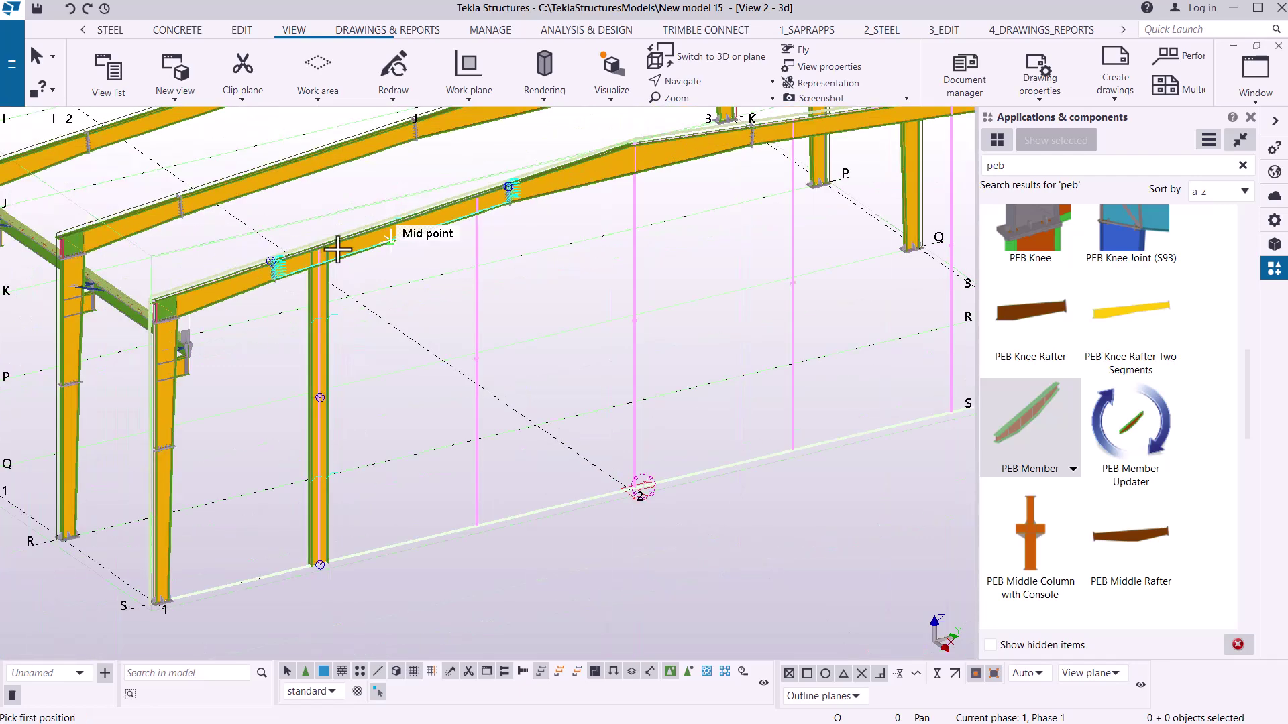
Step: Place a 6000.00 long lower PEB Member segment from the base of the second interior column line from grid 1
scroll(455, 417, "up", 3)
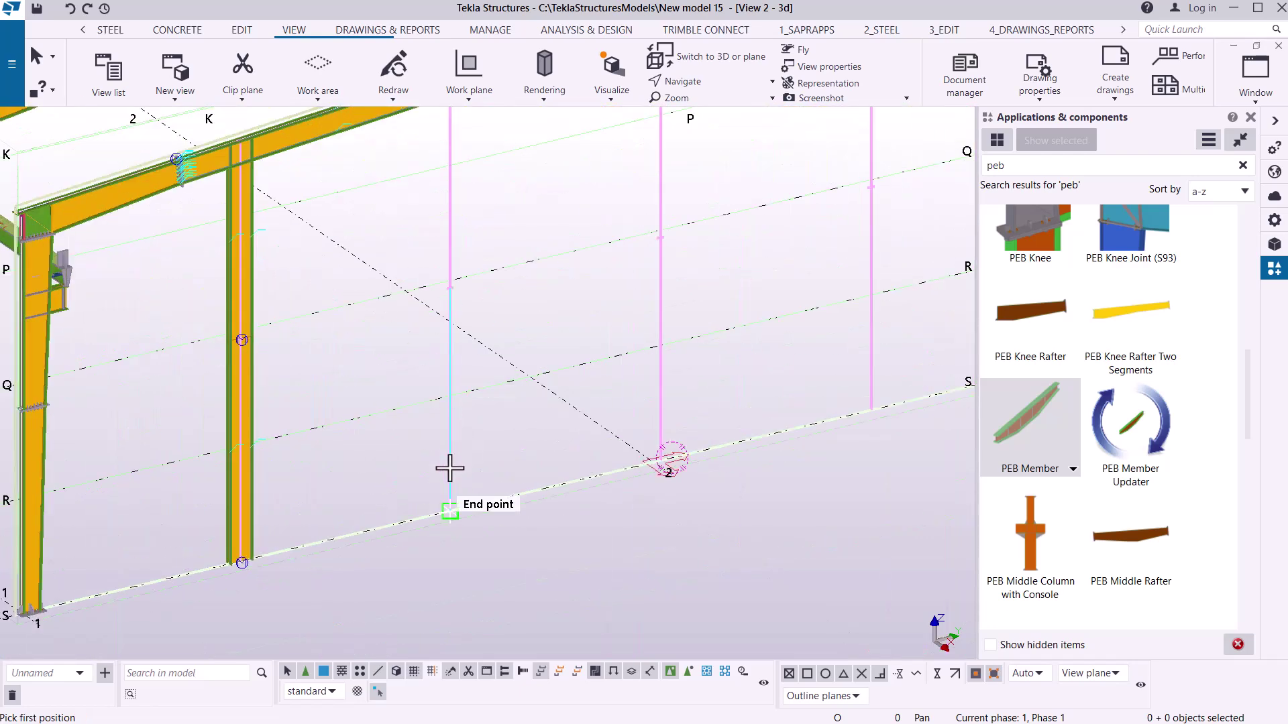
left_click(449, 468)
scroll(447, 285, "up", 3)
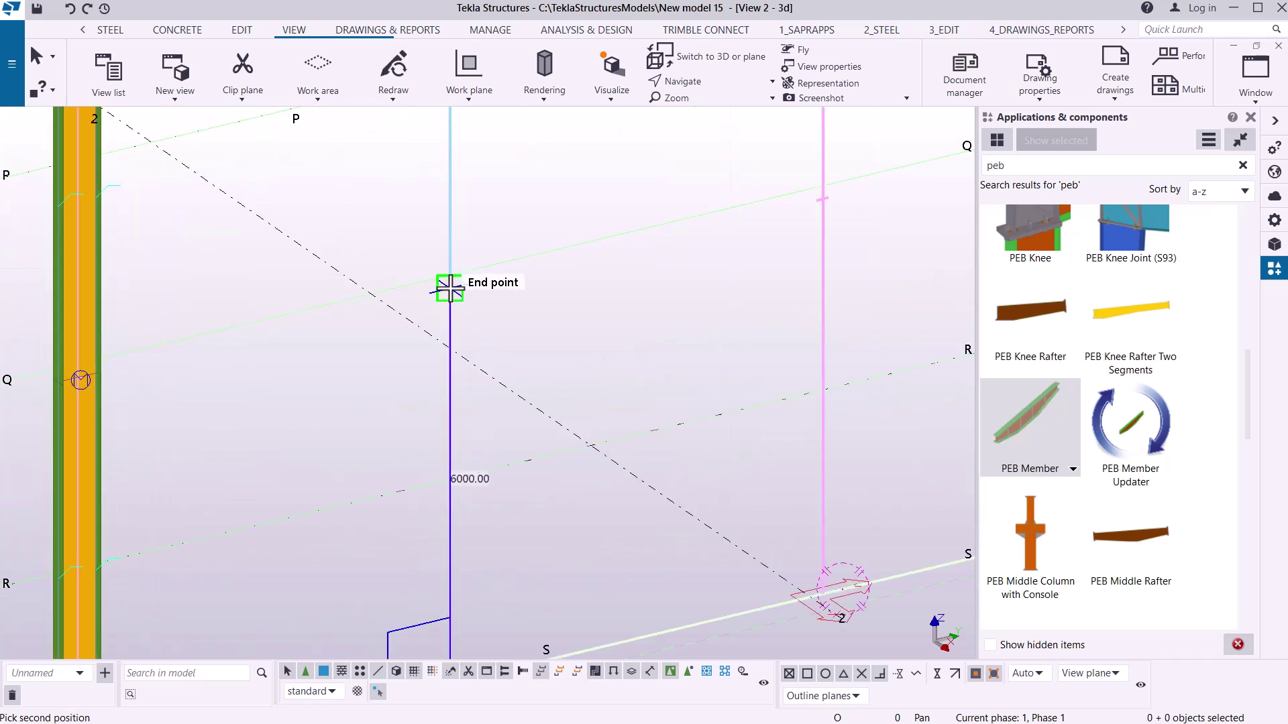
left_click(450, 288)
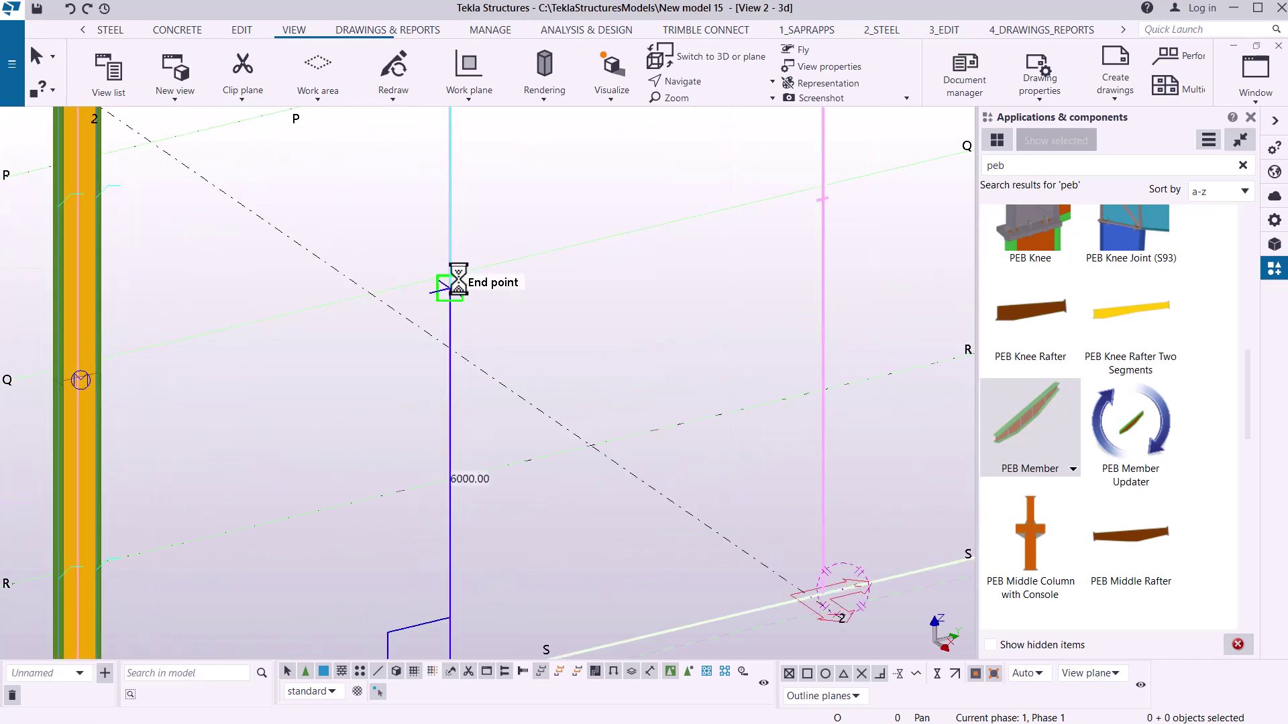
Step: Place the upper PEB Member segment on the second interior column line from grid 1, from the lower segment's top to the rafter
scroll(454, 208, "up", 3)
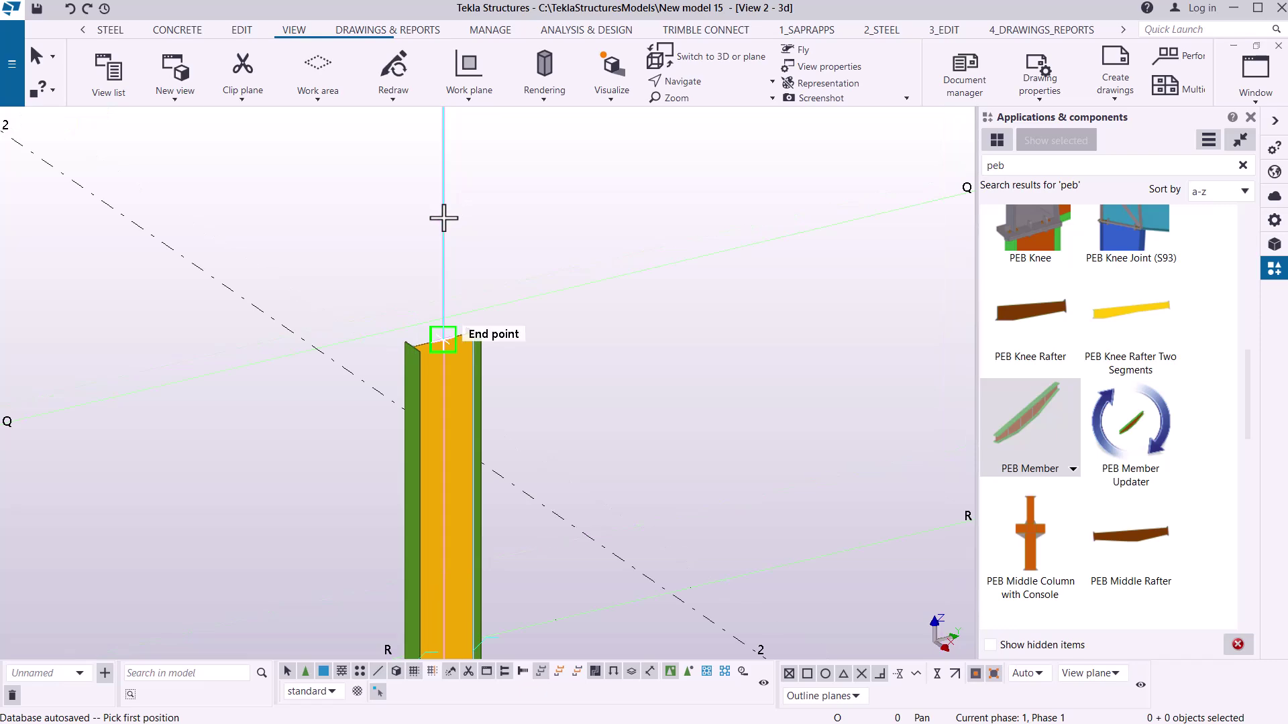
left_click(443, 218)
scroll(436, 215, "down", 3)
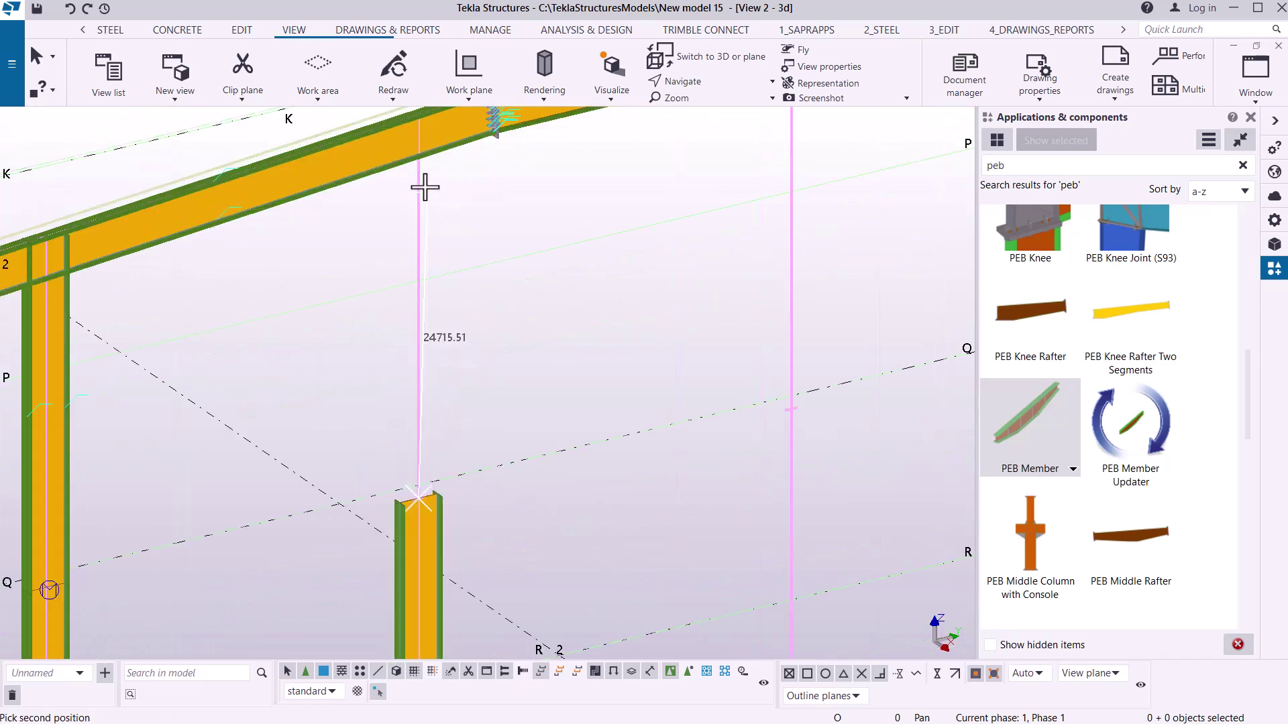
left_click(420, 183)
scroll(324, 253, "down", 5)
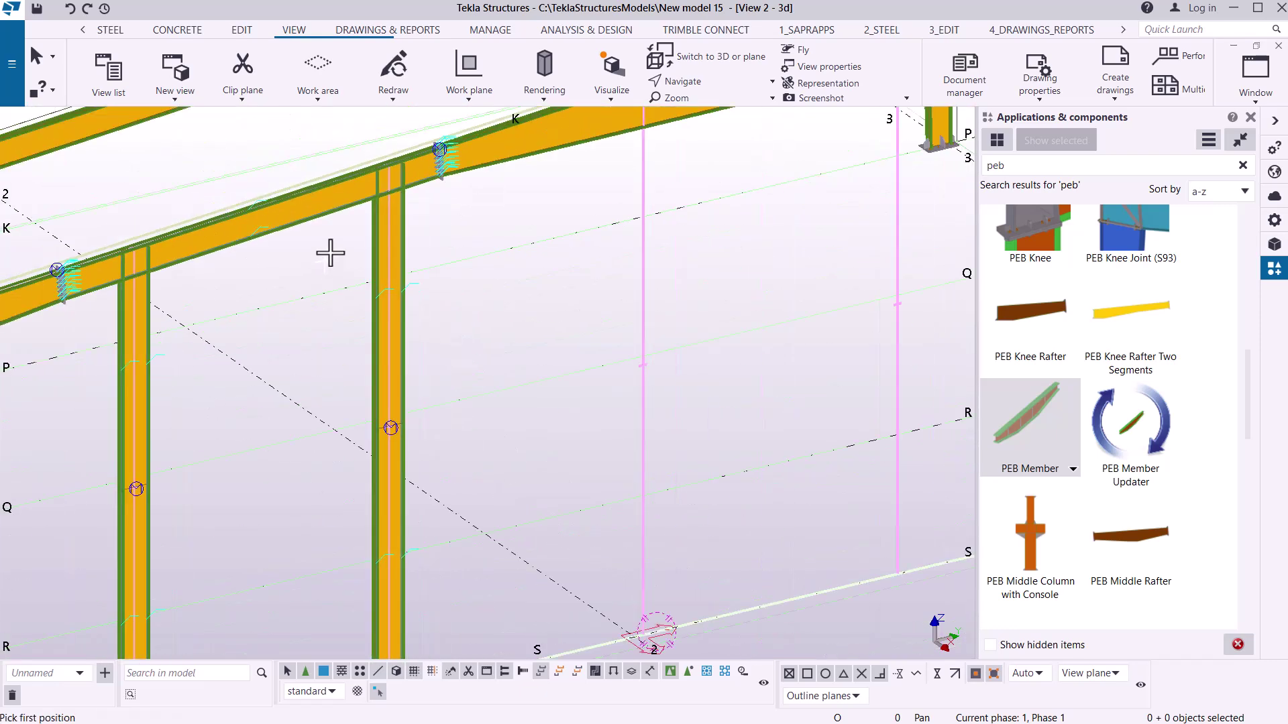
Step: Place a lower PEB Member segment on the first interior column line past grid 2 towards grid 3, from its base to the line's split point
scroll(583, 360, "up", 4)
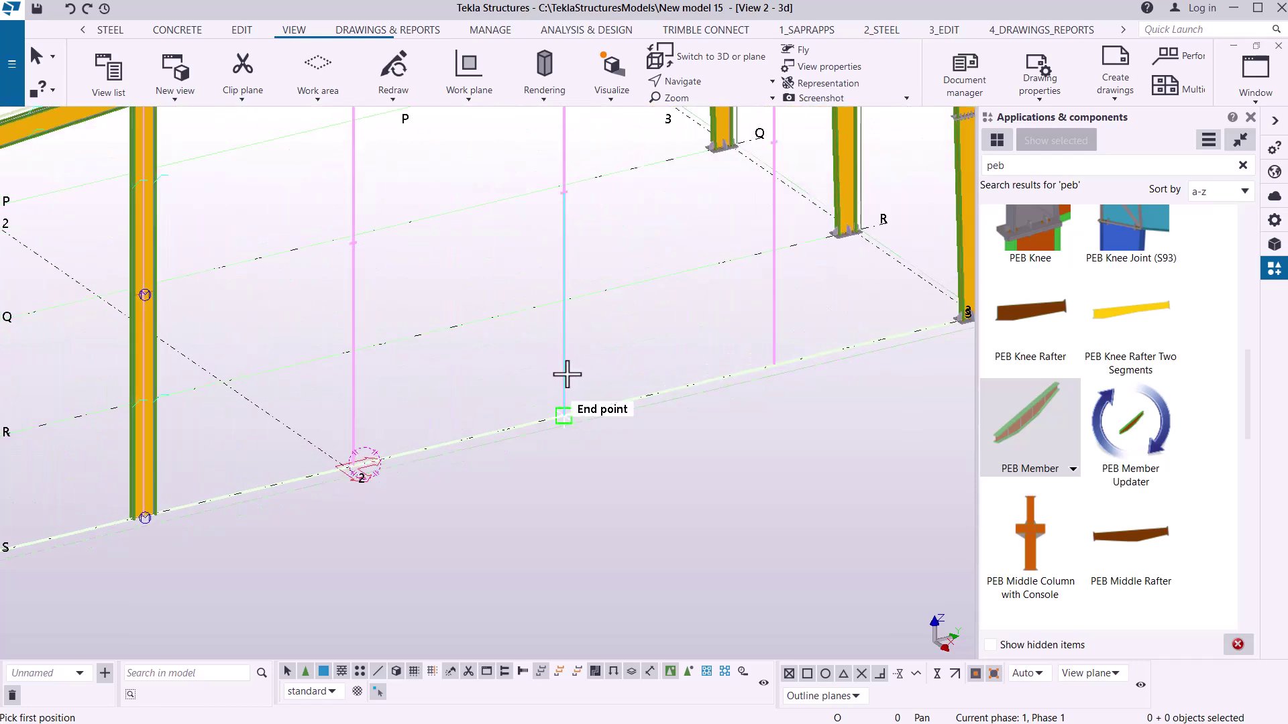
scroll(575, 259, "up", 2)
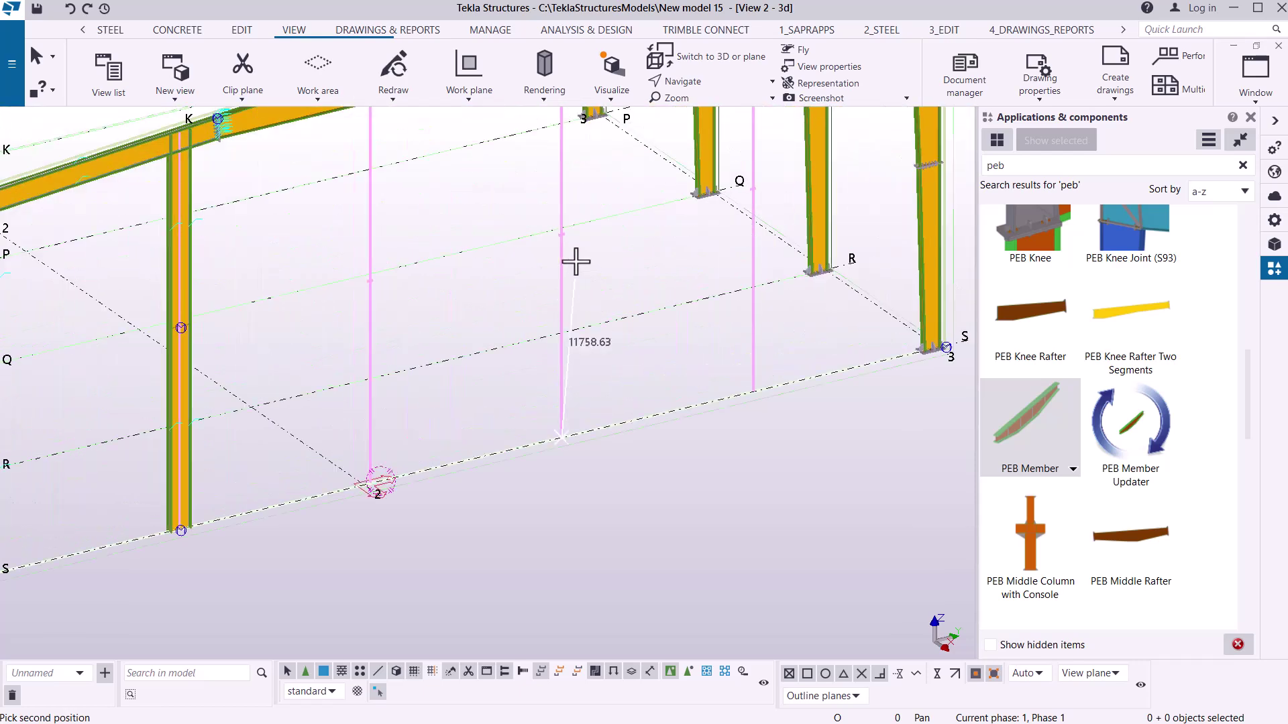
left_click(557, 225)
Step: Place the upper PEB Member segment on the first column line past grid 2, from the lower segment's top to the rafter
scroll(561, 161, "up", 3)
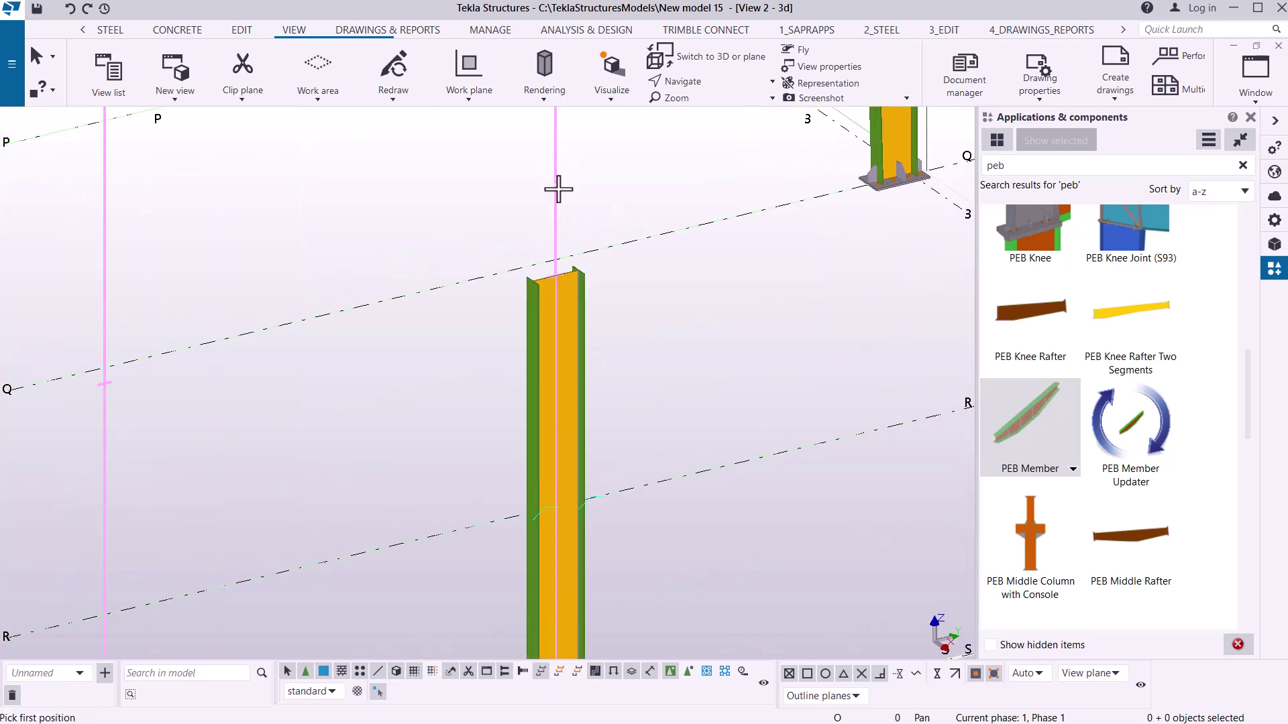
left_click(554, 275)
scroll(510, 255, "down", 5)
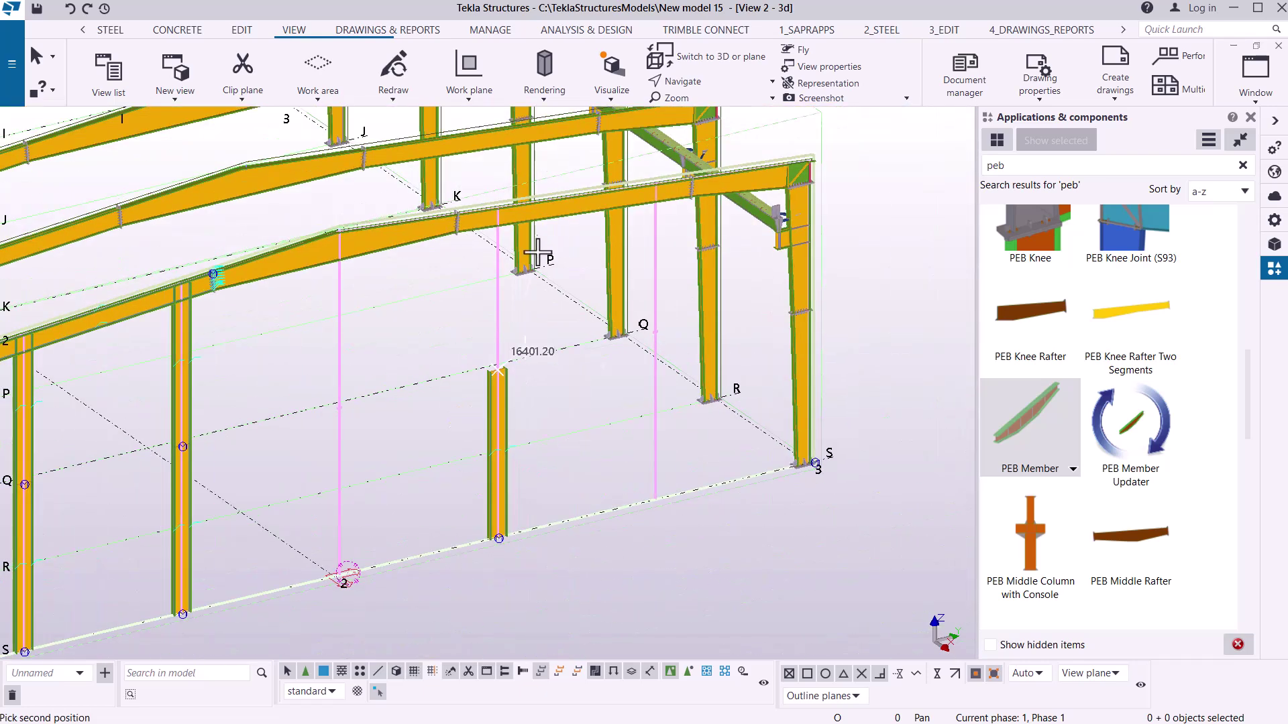
scroll(510, 243, "up", 2)
left_click(459, 222)
scroll(436, 221, "down", 5)
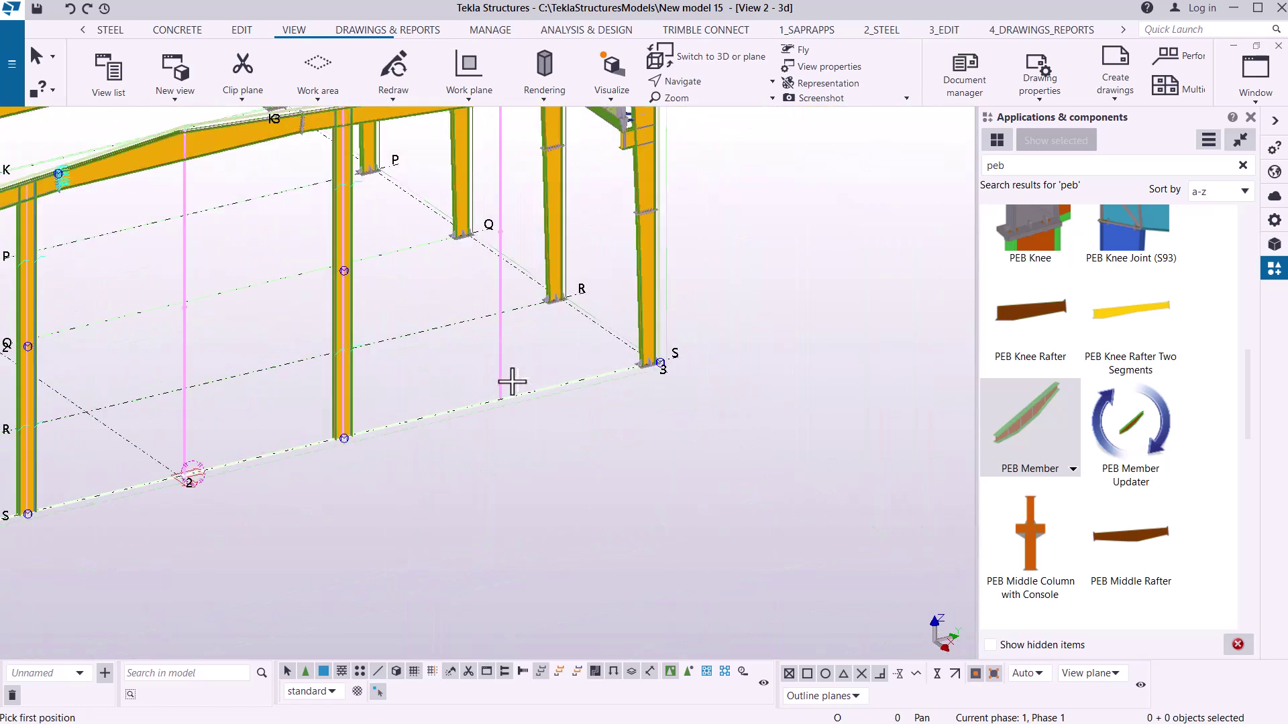
Step: Place a 6000.00 long lower PEB Member segment on the interior column line nearest grid 3, starting at its base
scroll(513, 382, "up", 3)
left_click(489, 362)
scroll(510, 315, "down", 3)
scroll(516, 255, "up", 4)
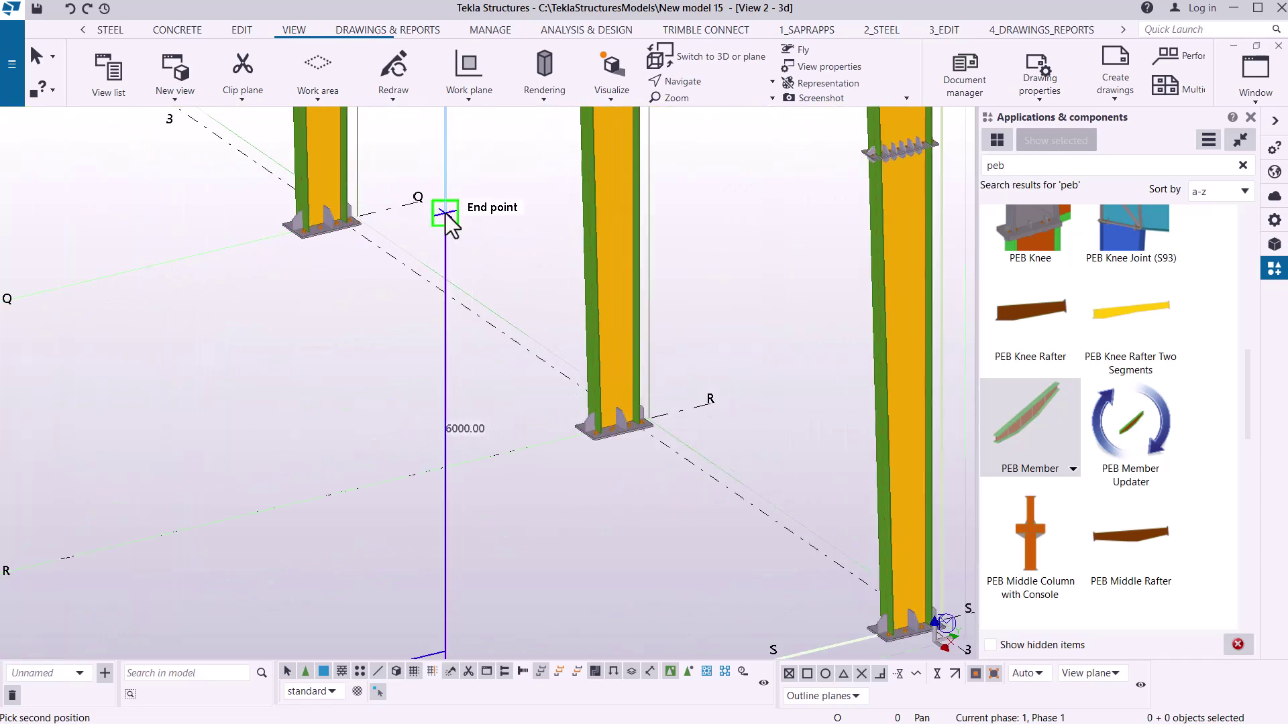
left_click(445, 213)
Step: Place the upper PEB Member segment on the column line nearest grid 3, from the lower segment's top to the line's end at the rafter
scroll(463, 221, "down", 3)
scroll(443, 225, "up", 3)
left_click(438, 306)
scroll(436, 462, "down", 3)
scroll(449, 238, "up", 3)
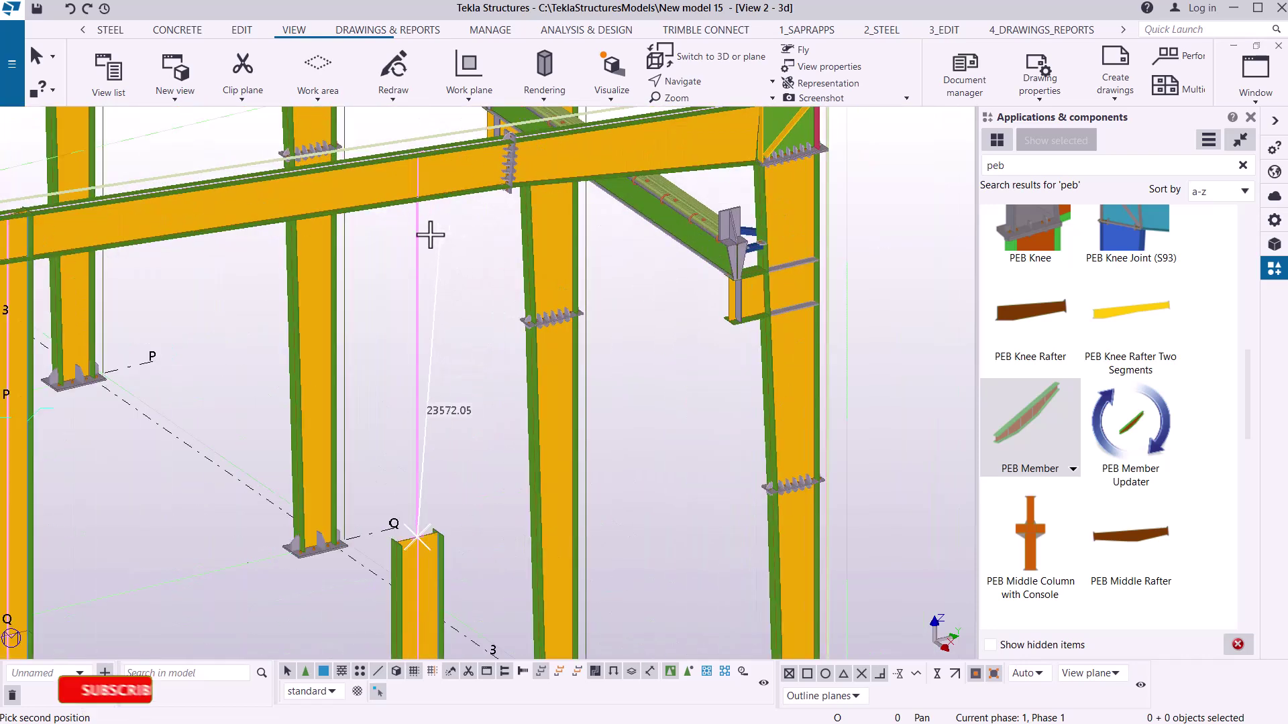
left_click(417, 161)
scroll(537, 225, "down", 2)
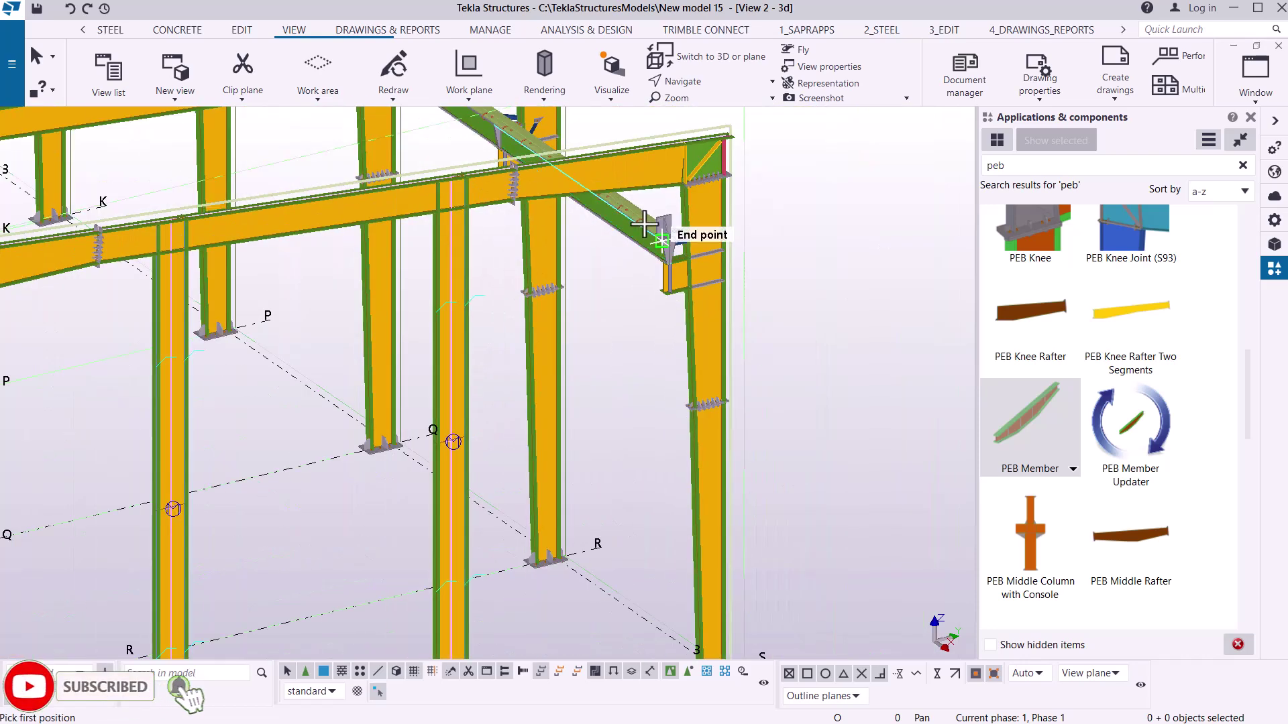
Step: Place a lower PEB Member segment on the interior column line at grid 2, from its base to the line's split point
scroll(644, 225, "down", 3)
scroll(329, 496, "up", 5)
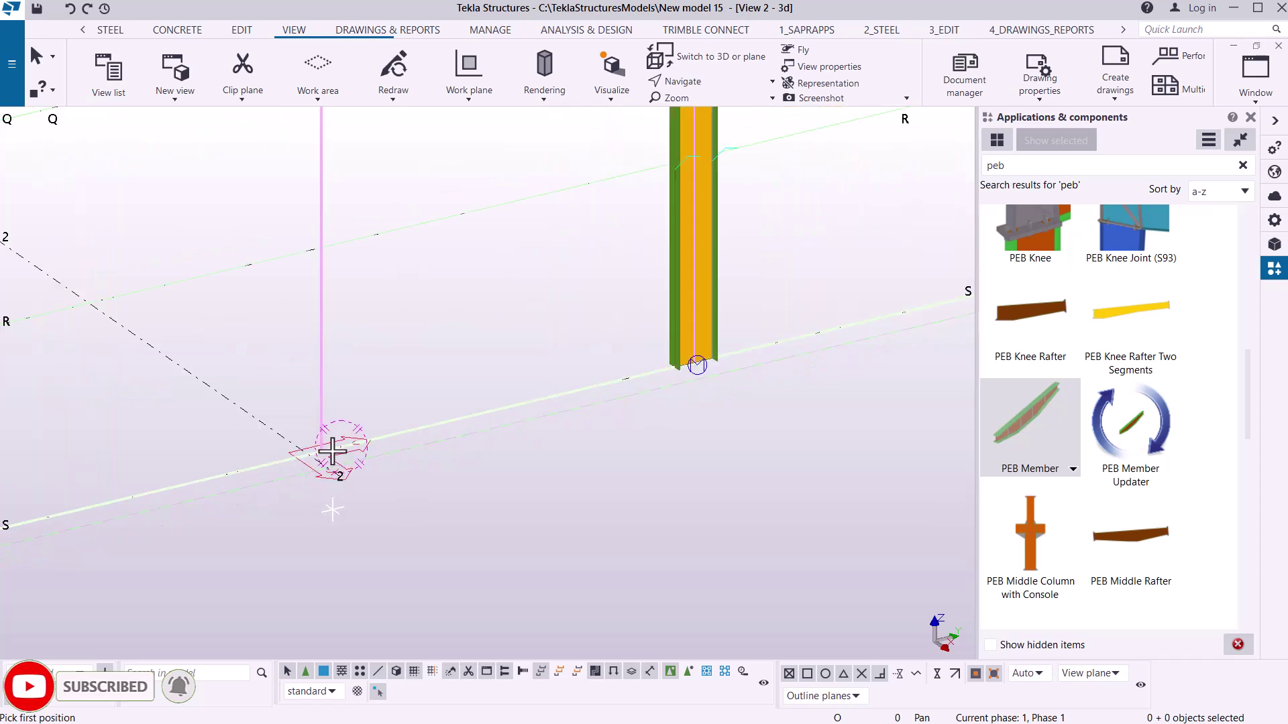
scroll(332, 455, "up", 1)
left_click(321, 368)
scroll(403, 526, "down", 3)
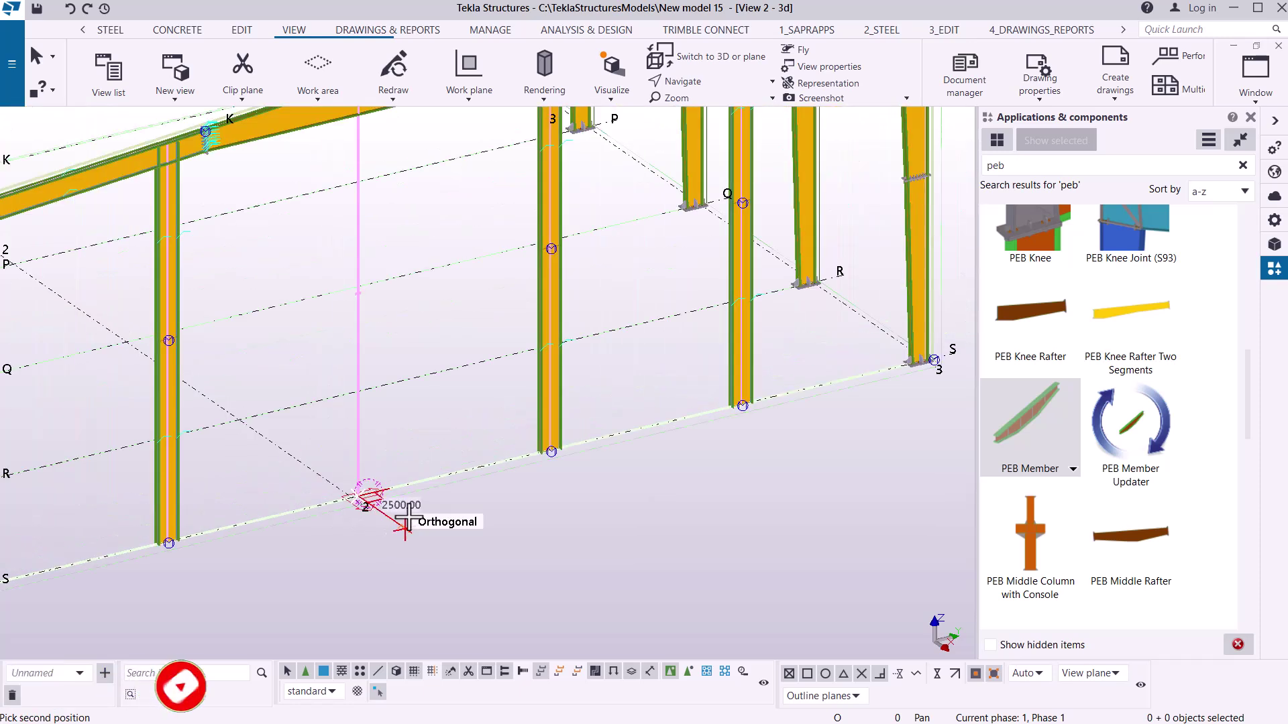
scroll(362, 521, "up", 3)
left_click(358, 296)
Step: Place an upper PEB Member segment about 6299 long at grid 2, from the lower segment's top to the ridge end point, and end the command
scroll(364, 244, "up", 2)
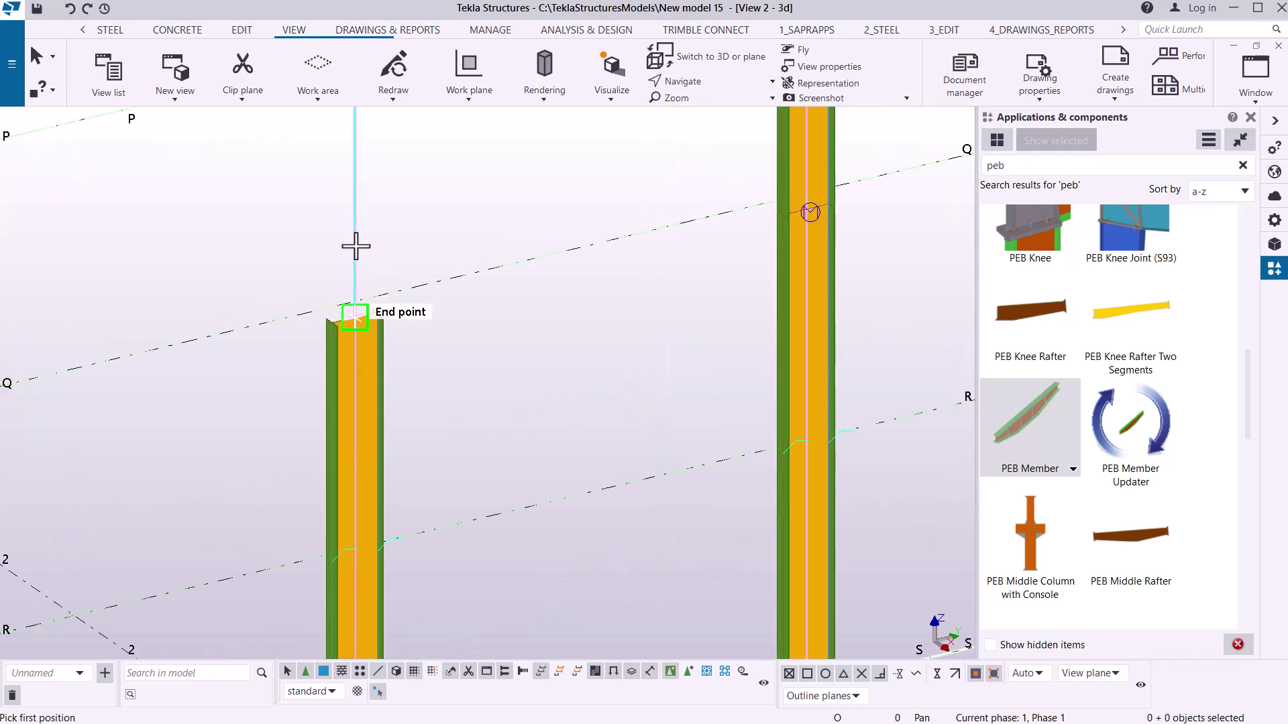
scroll(364, 388, "down", 3)
scroll(383, 201, "up", 4)
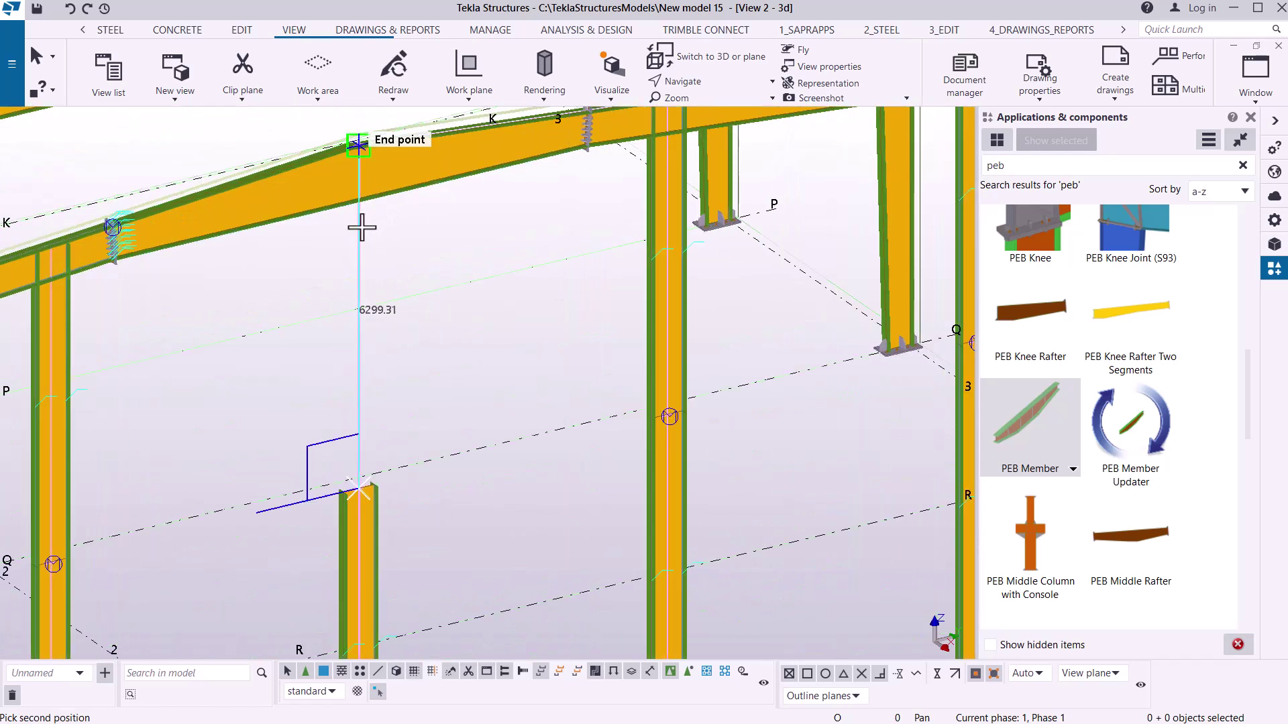
left_click(359, 230)
right_click(512, 239)
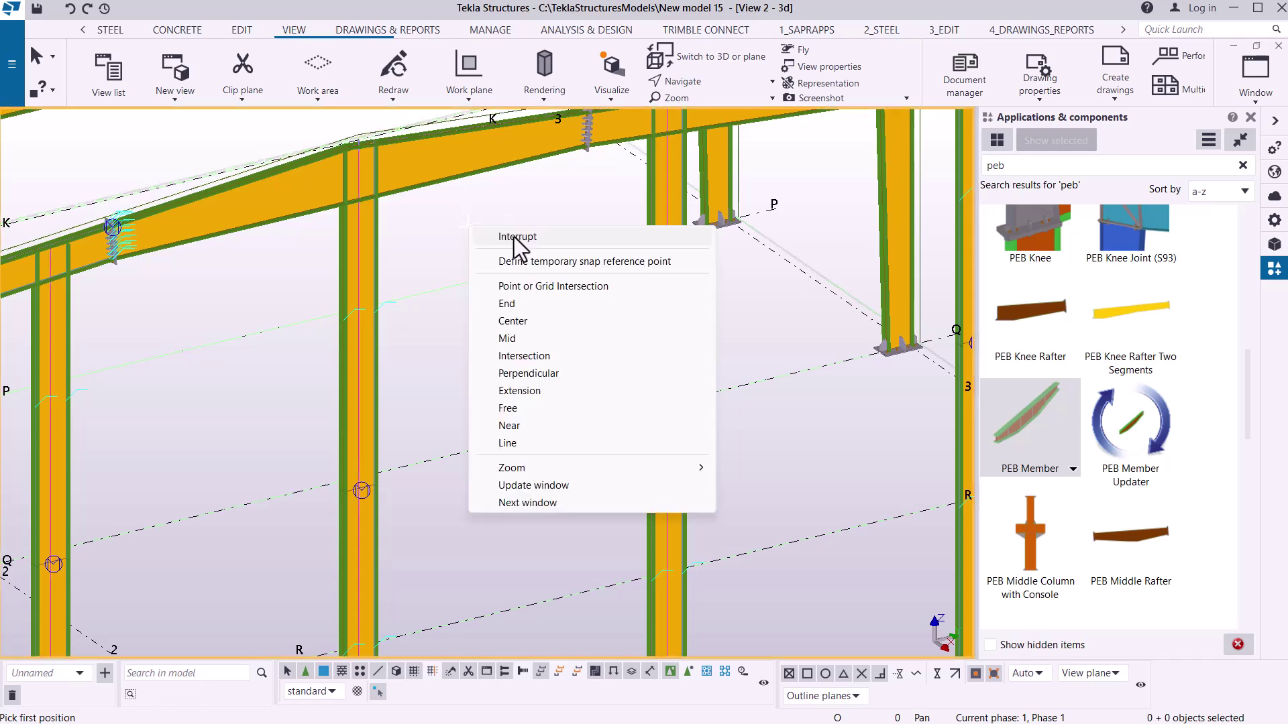
left_click(517, 237)
scroll(429, 285, "down", 5)
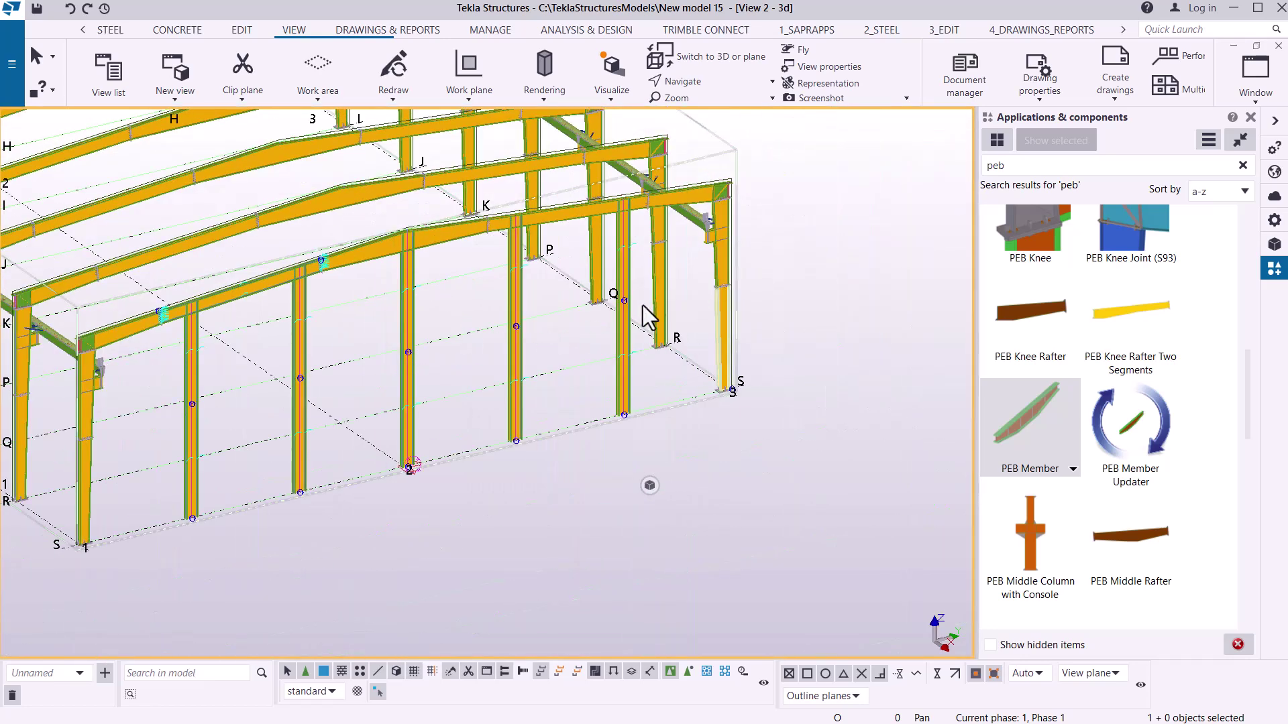
Step: Select all ten lower and upper PEB Member segments of the five interior columns on the grid S end wall
scroll(634, 348, "up", 5)
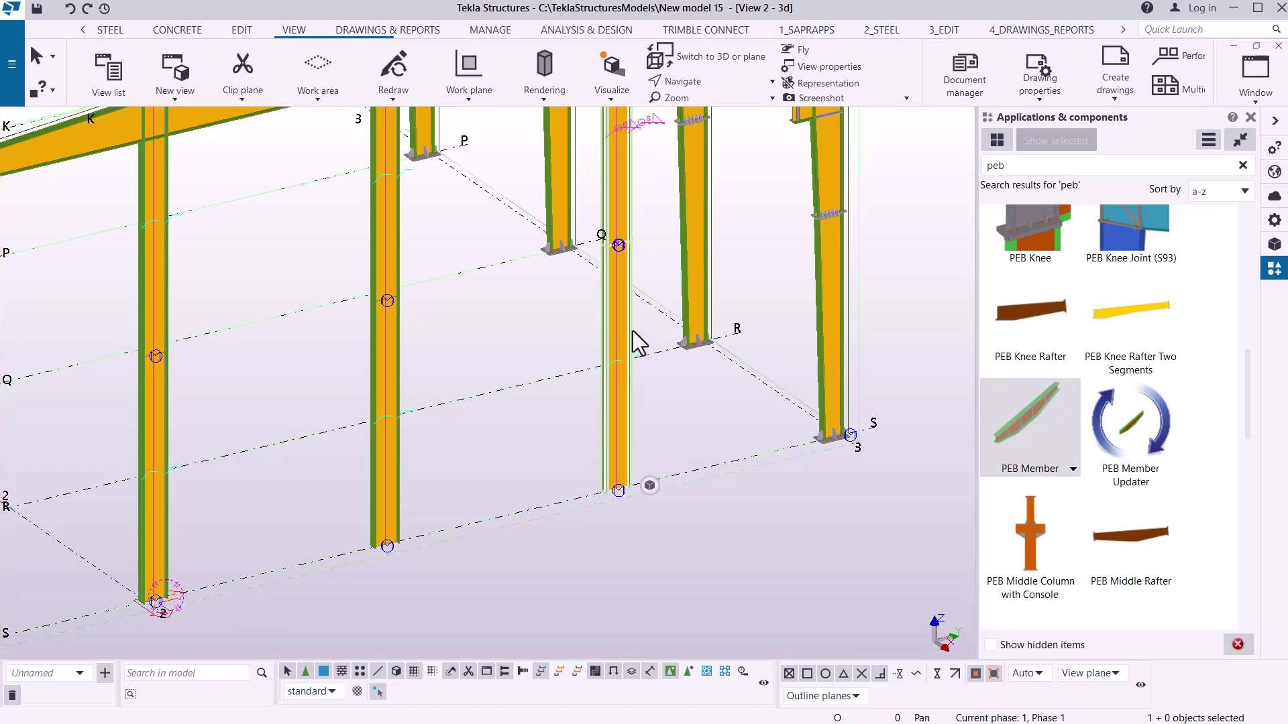
left_click(395, 333, "shift")
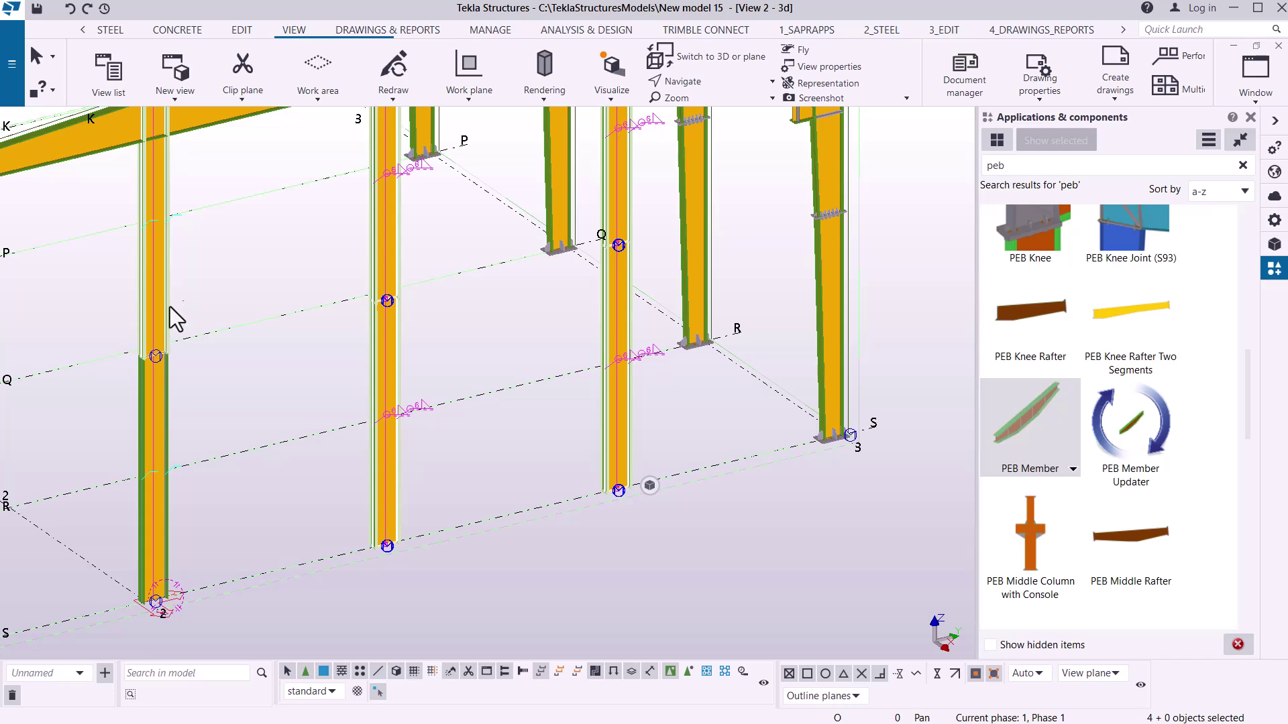
left_click(168, 387, "shift")
scroll(604, 281, "down", 1)
scroll(610, 278, "down", 1)
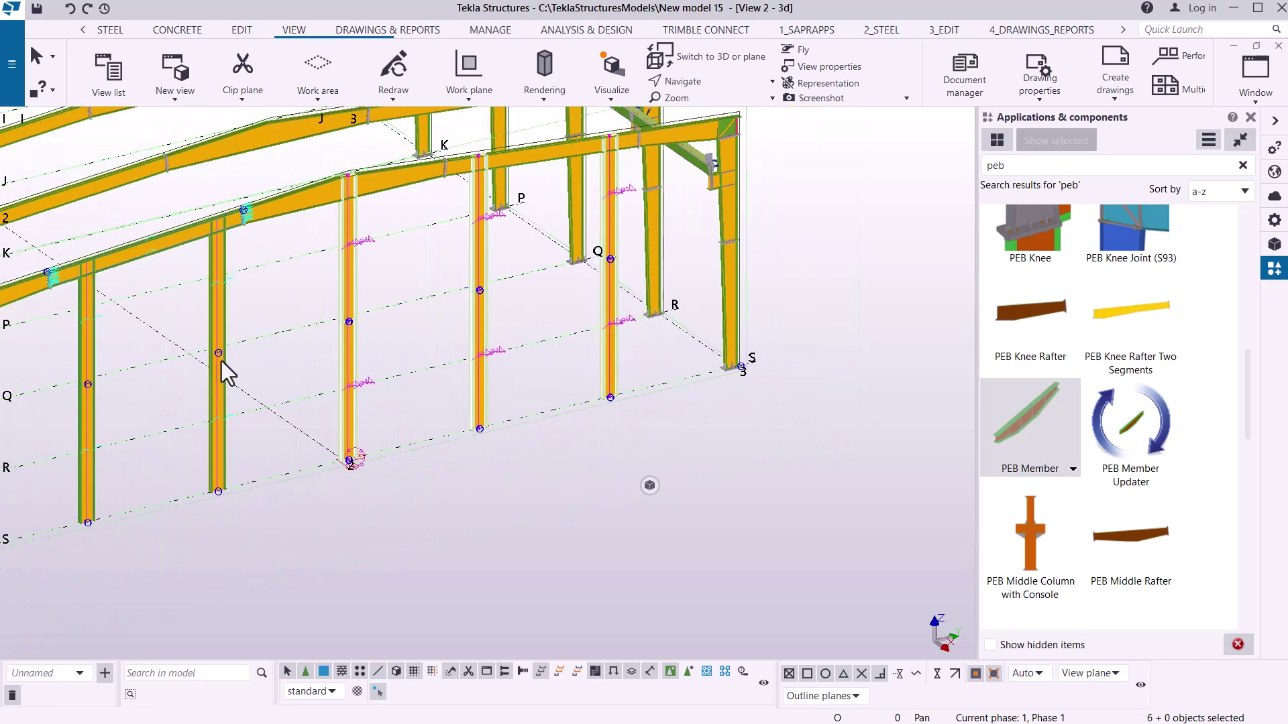
scroll(180, 382, "up", 4)
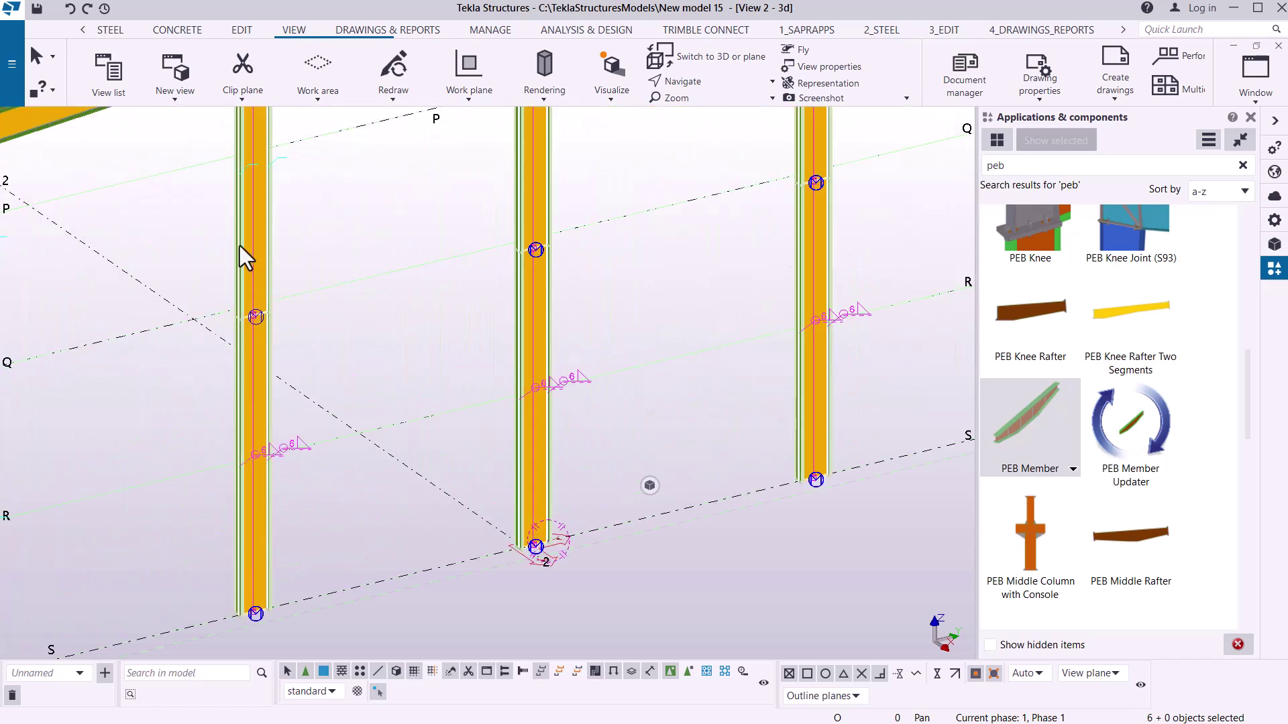
scroll(444, 269, "down", 2)
scroll(164, 369, "up", 3)
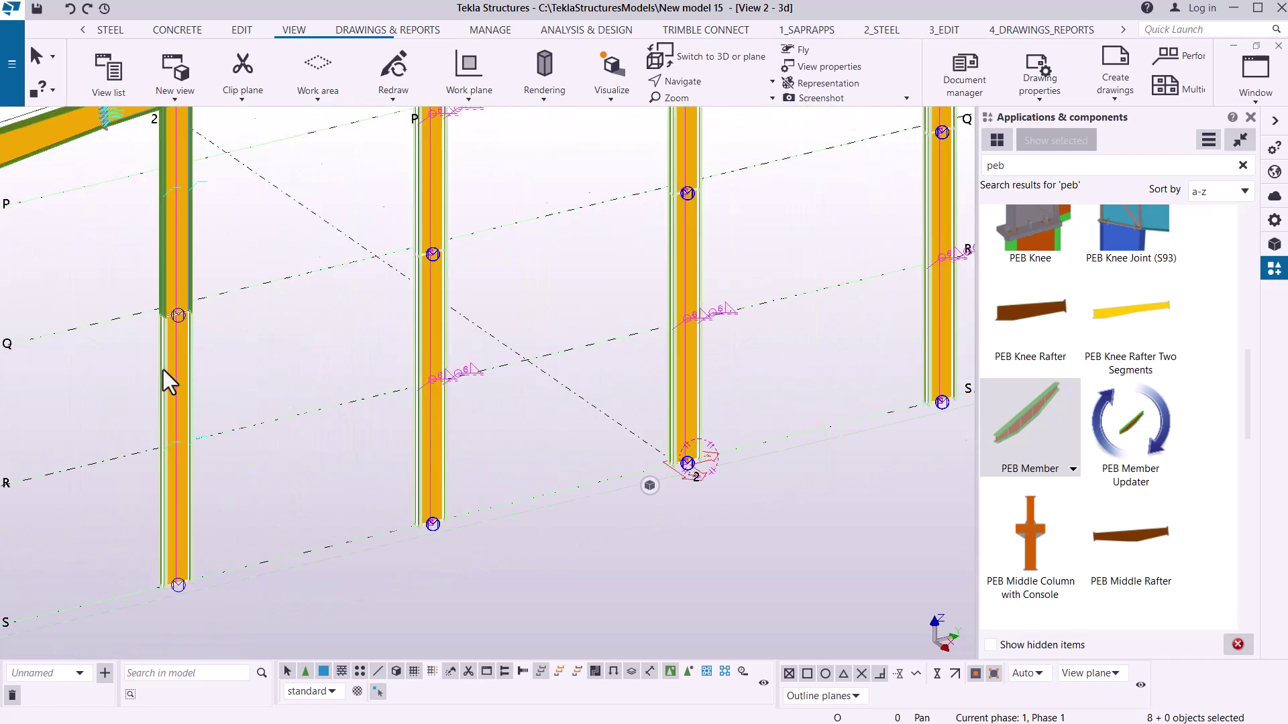
left_click(163, 366, "shift")
left_click(201, 296, "shift")
scroll(273, 364, "down", 4)
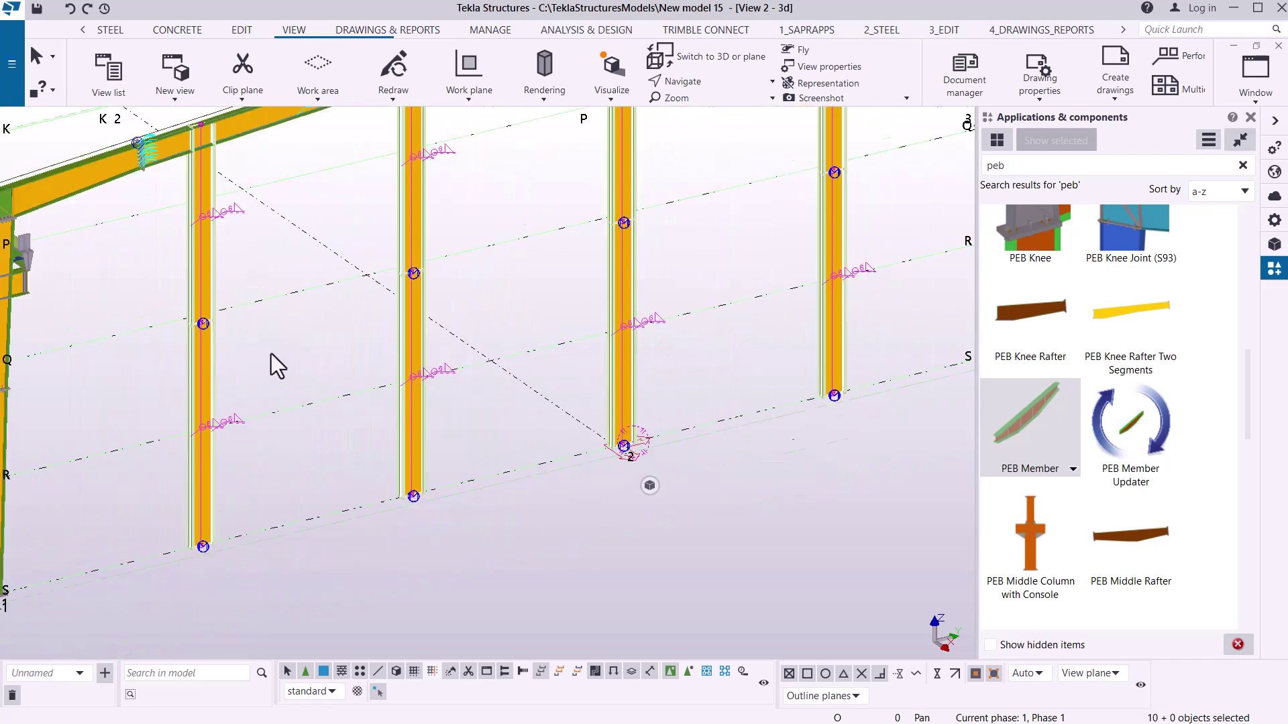
scroll(354, 393, "down", 2)
Step: Copy the ten selected column segments by 84000 from the grid line S midpoint beside grid 1 to the matching midpoint on grid line A
right_click(361, 512)
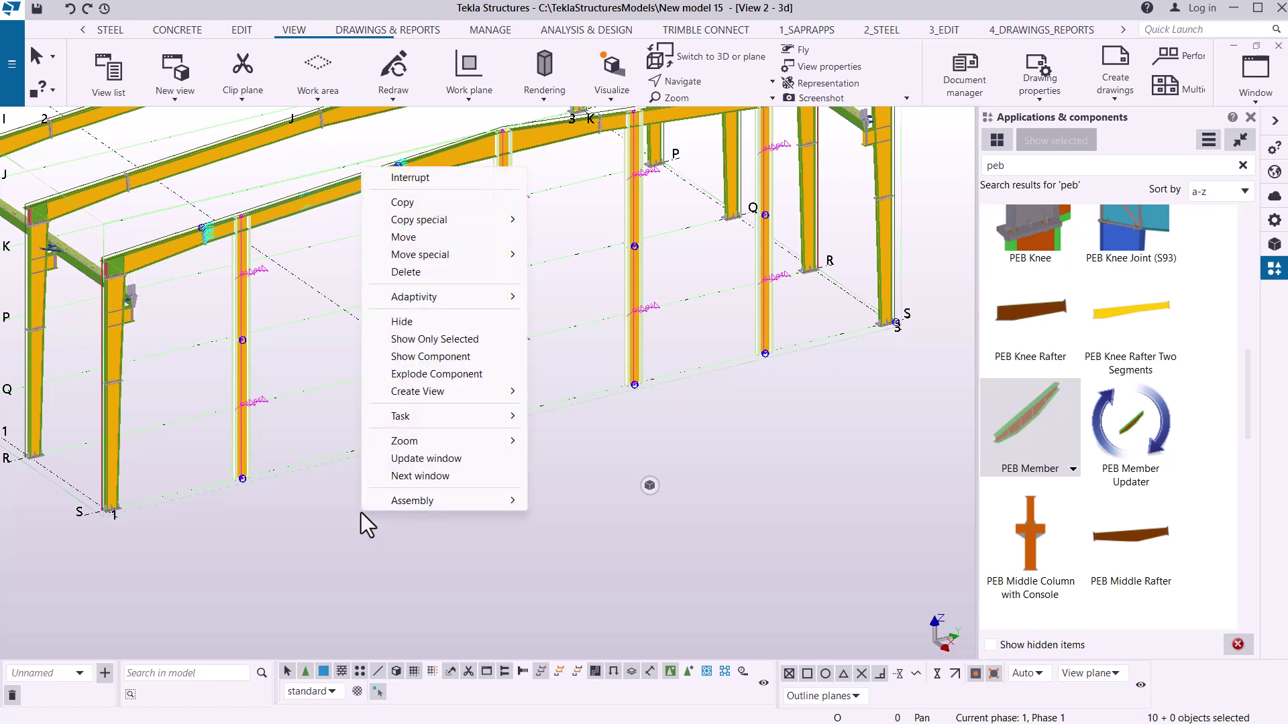
left_click(402, 202)
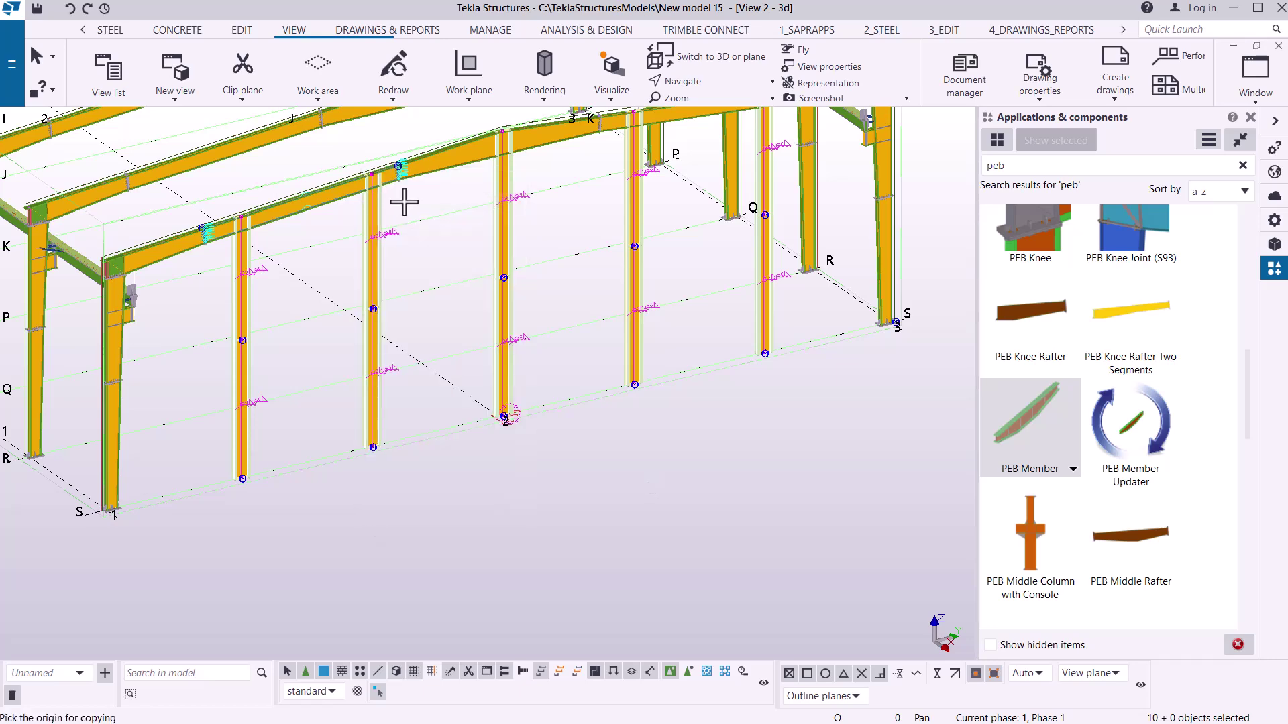
scroll(542, 236, "down", 2)
scroll(193, 469, "up", 8)
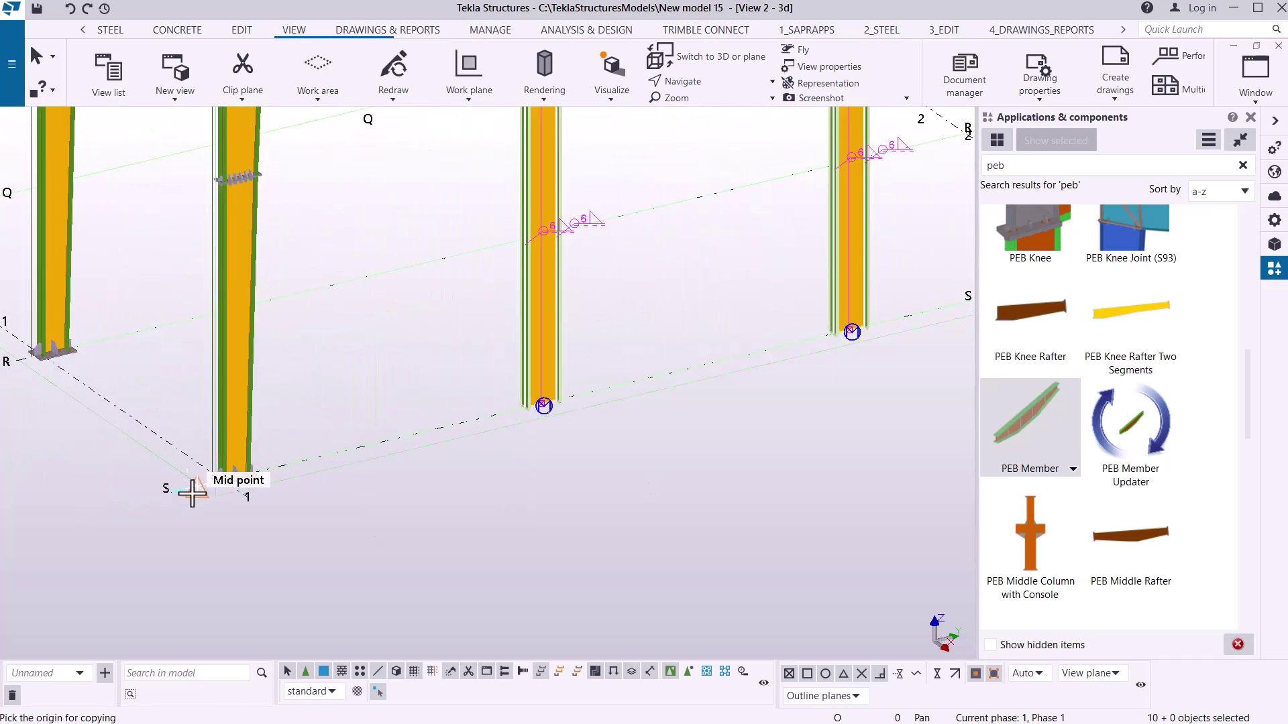
scroll(191, 494, "up", 3)
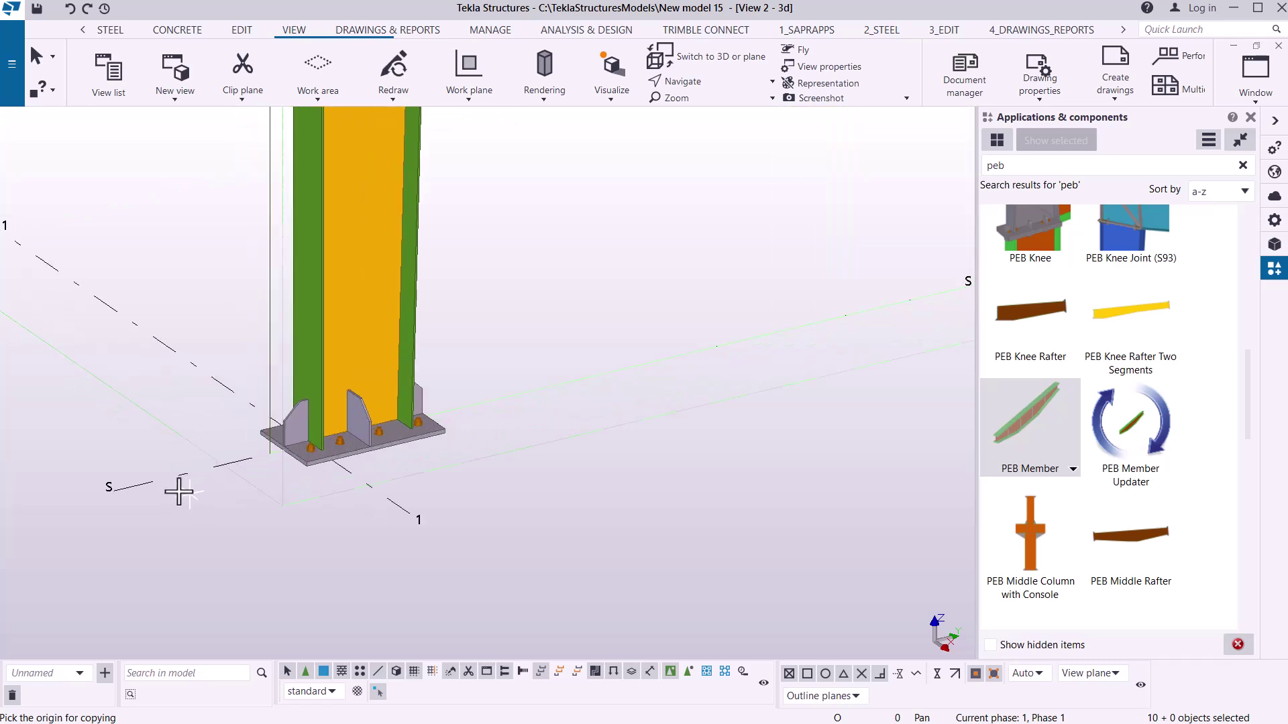
left_click(213, 466)
scroll(342, 489, "down", 8)
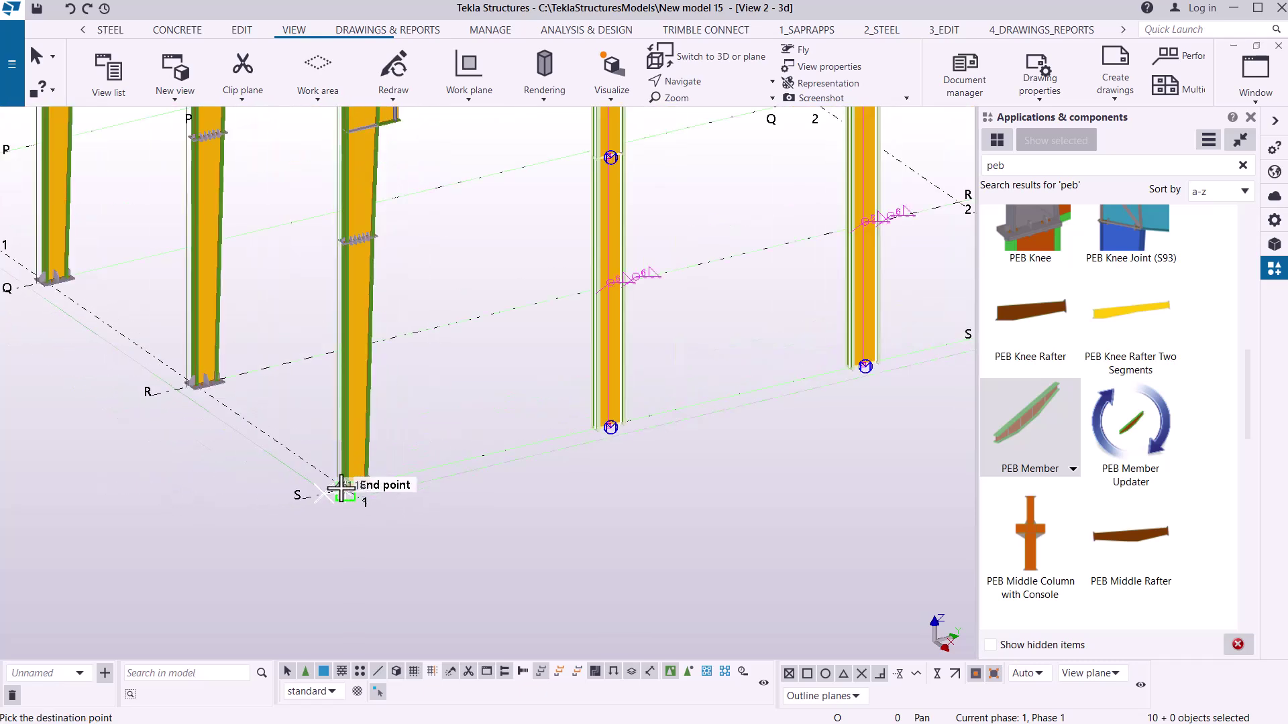
scroll(343, 489, "down", 3)
scroll(348, 485, "down", 3)
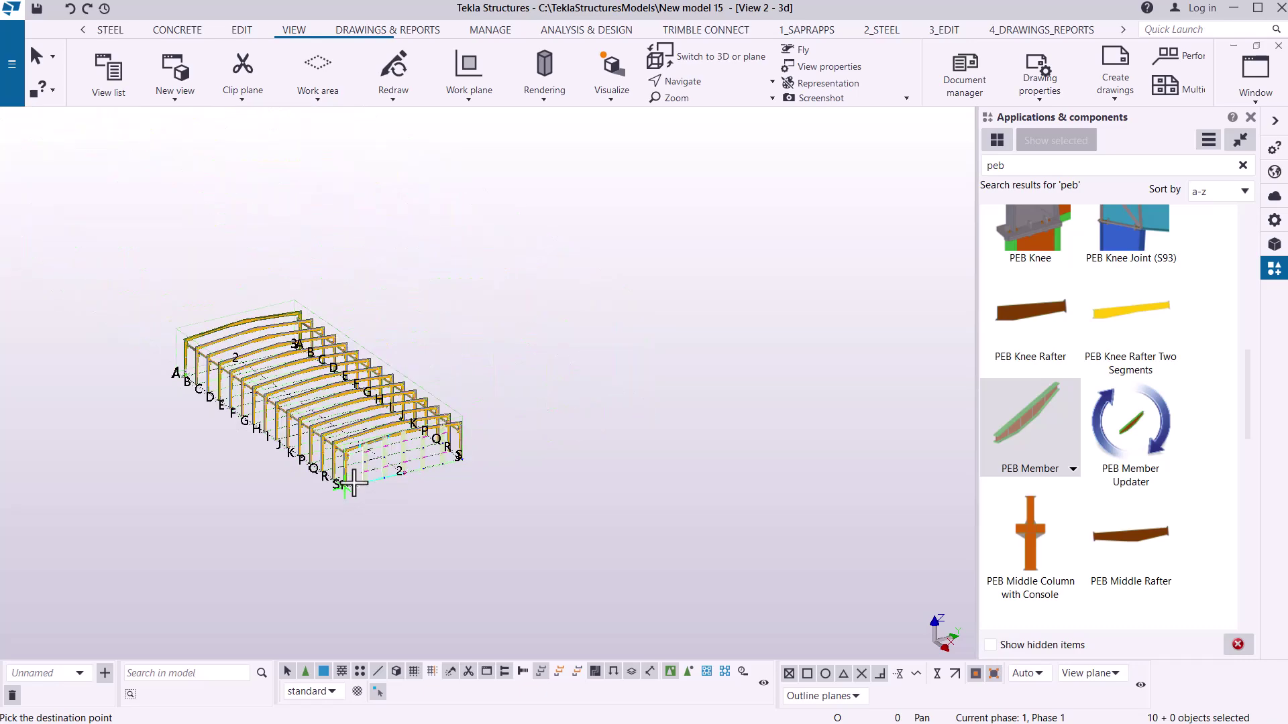
scroll(135, 359, "up", 10)
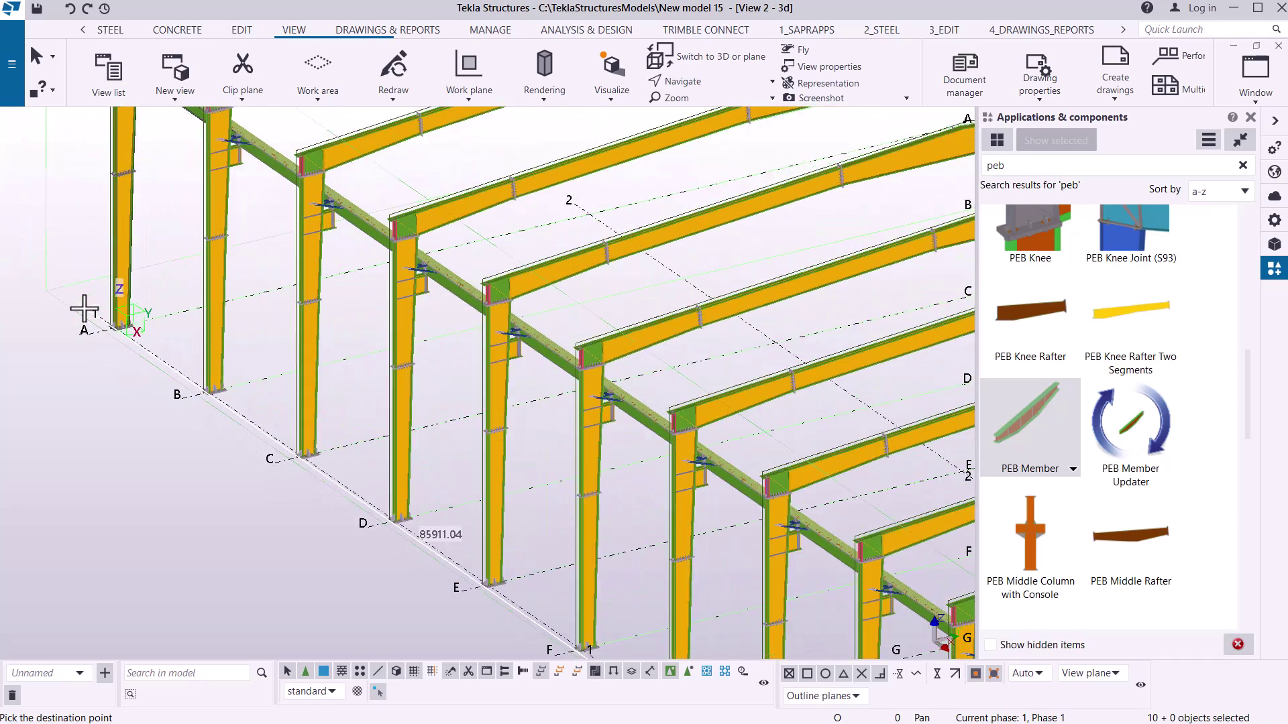
scroll(115, 337, "up", 5)
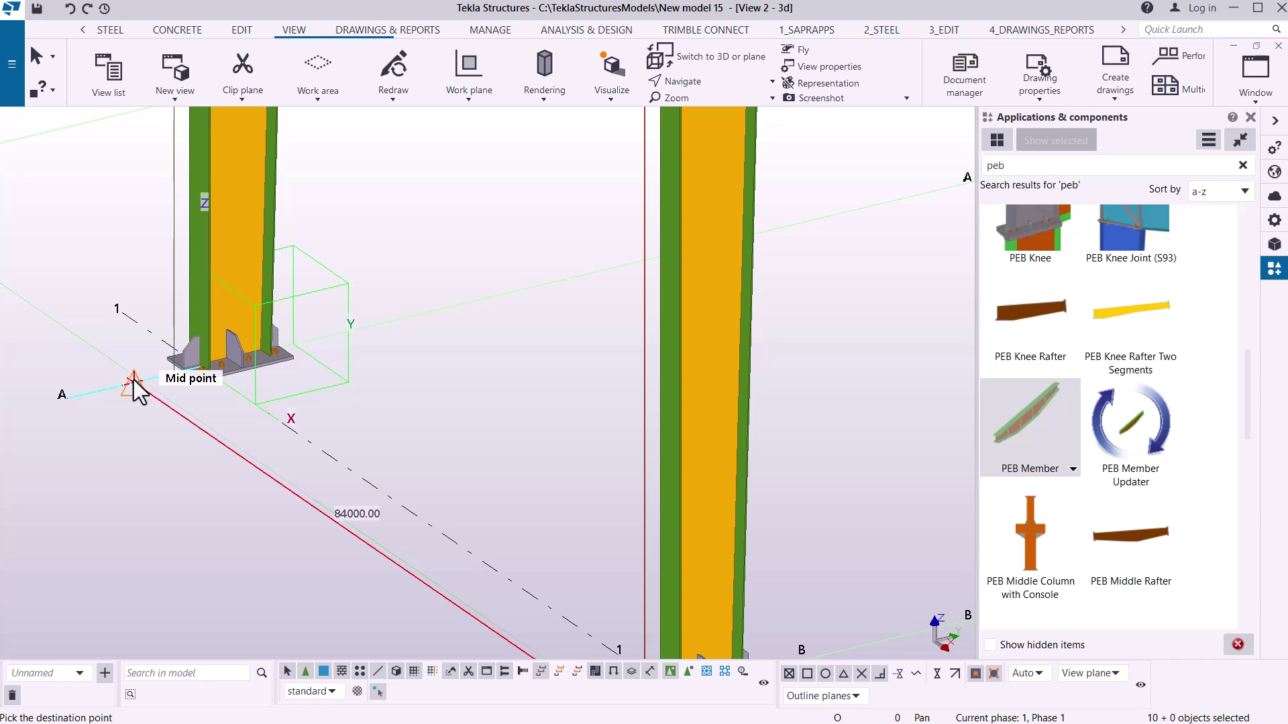
left_click(134, 386)
Step: Check the copied columns against the grid A rafters, end the copy command, and clear the selection of the grid S columns
scroll(120, 383, "down", 6)
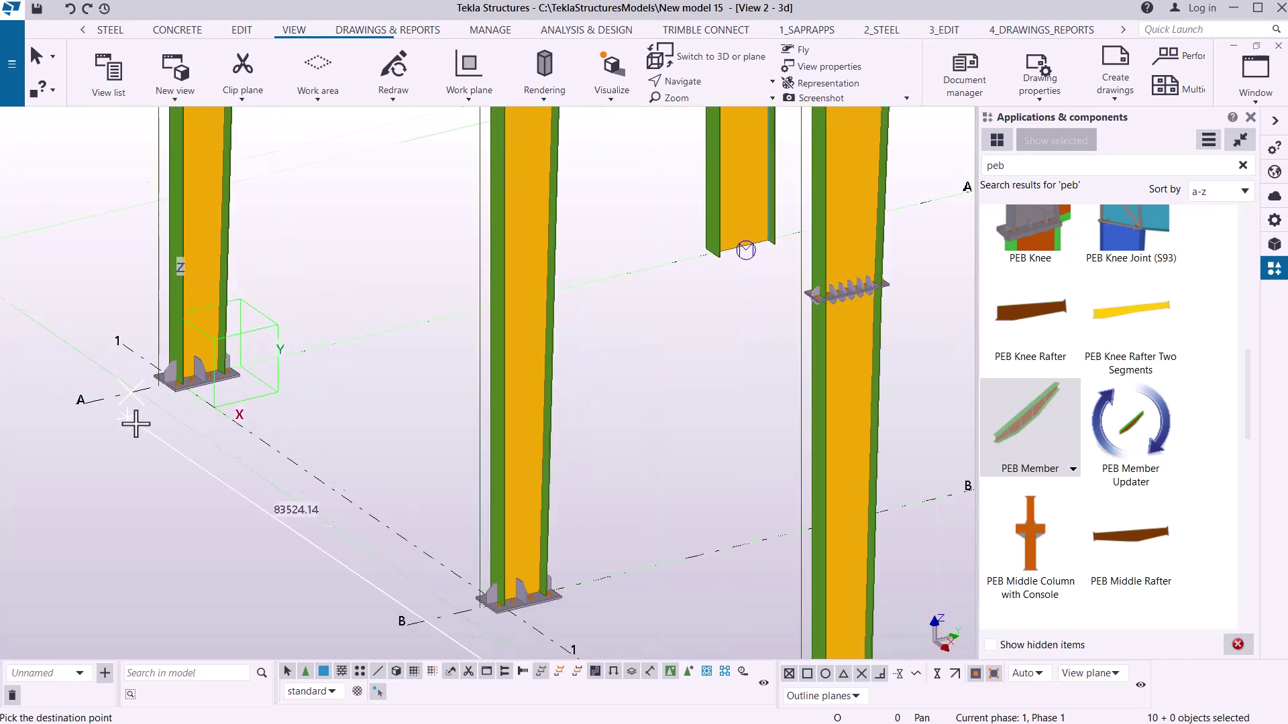
scroll(168, 433, "down", 5)
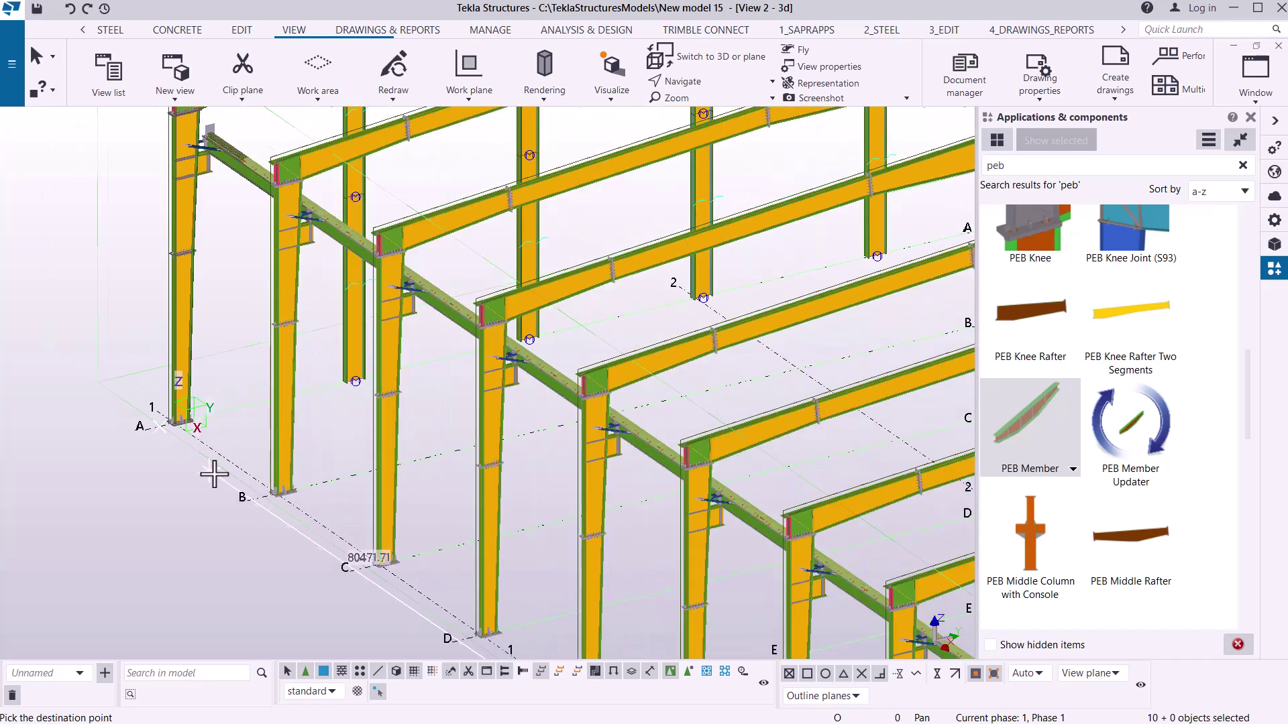
scroll(412, 194, "up", 6)
scroll(411, 204, "up", 4)
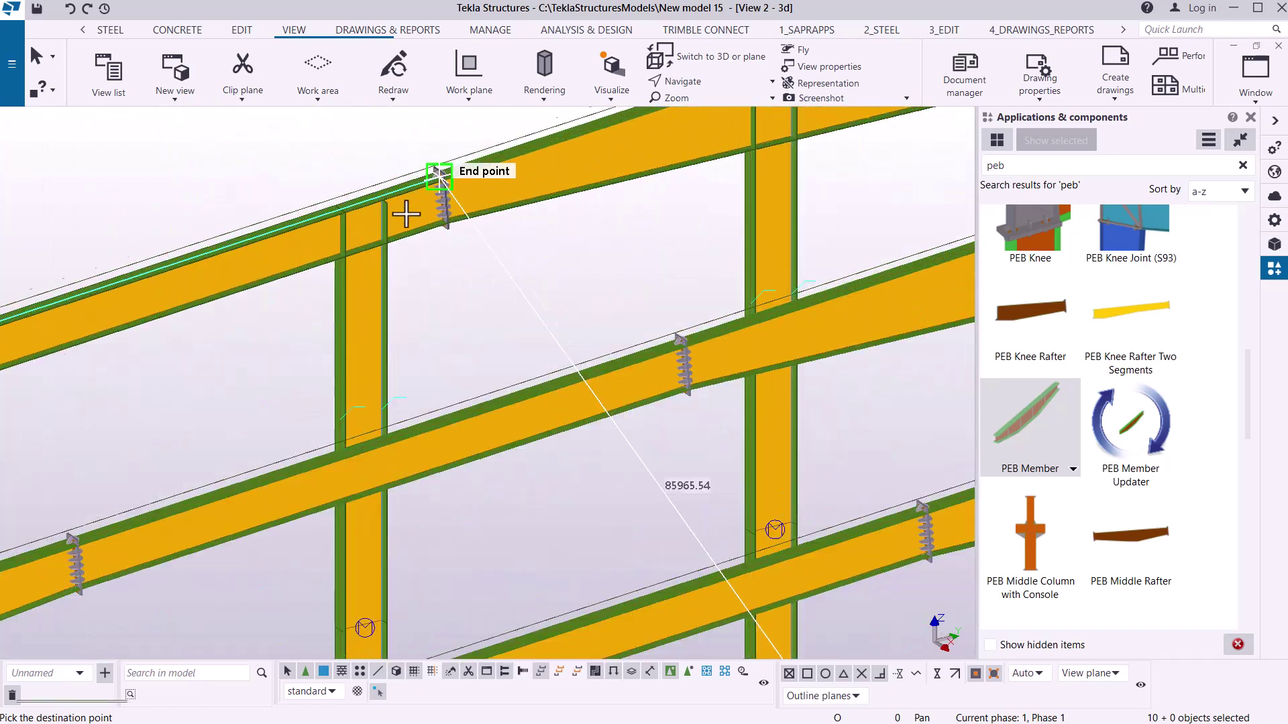
scroll(279, 325, "down", 3)
scroll(583, 159, "up", 5)
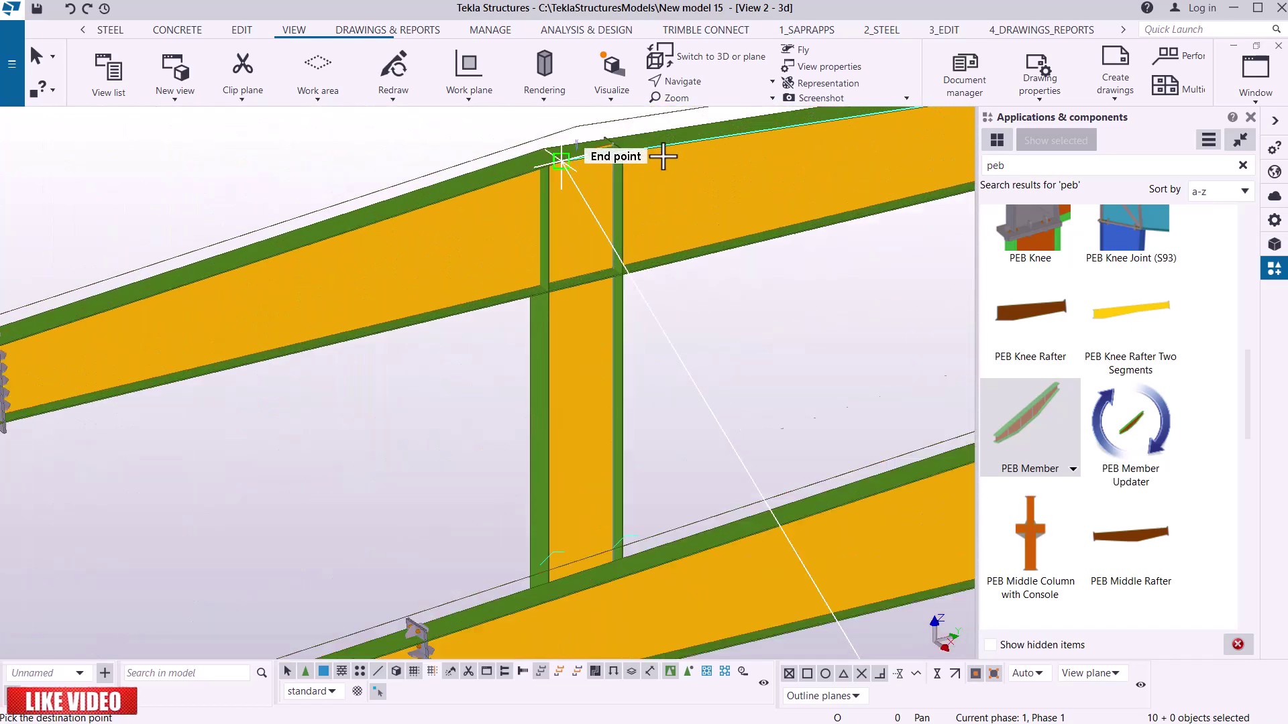
right_click(389, 160)
left_click(421, 172)
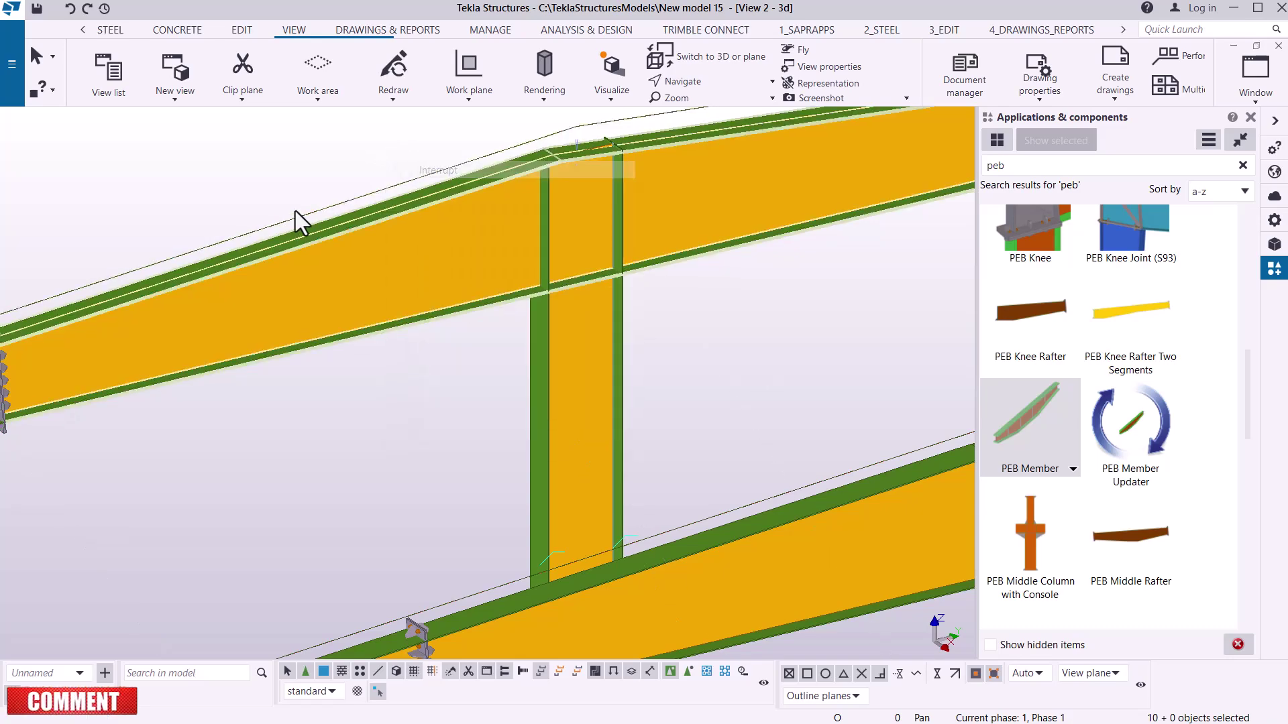
scroll(302, 208, "down", 8)
scroll(336, 190, "down", 4)
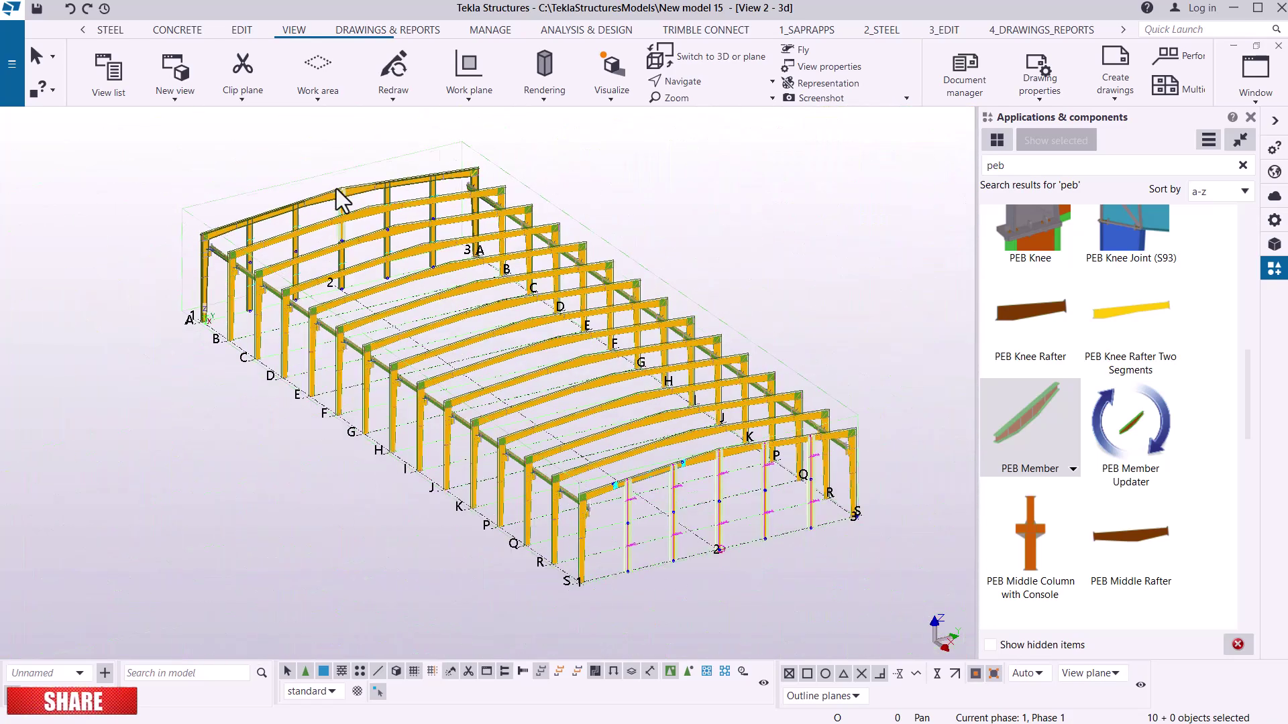
scroll(520, 362, "up", 6)
scroll(495, 457, "up", 3)
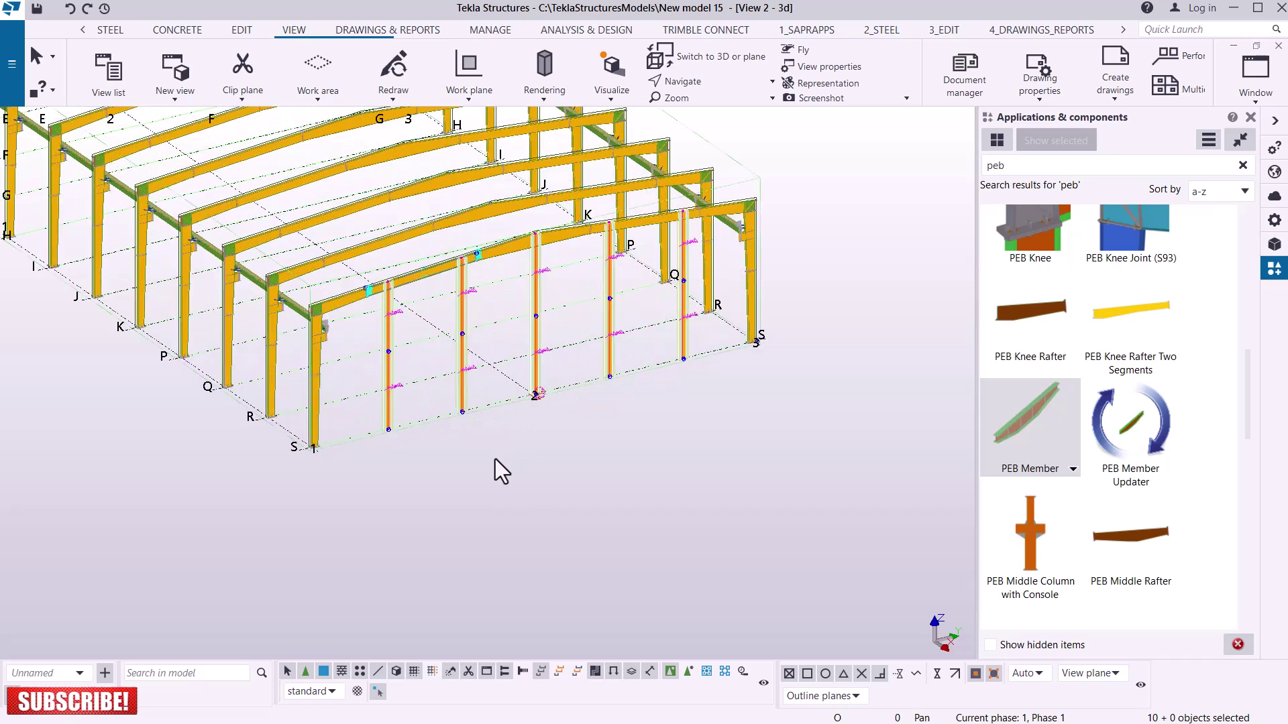
left_click(493, 456)
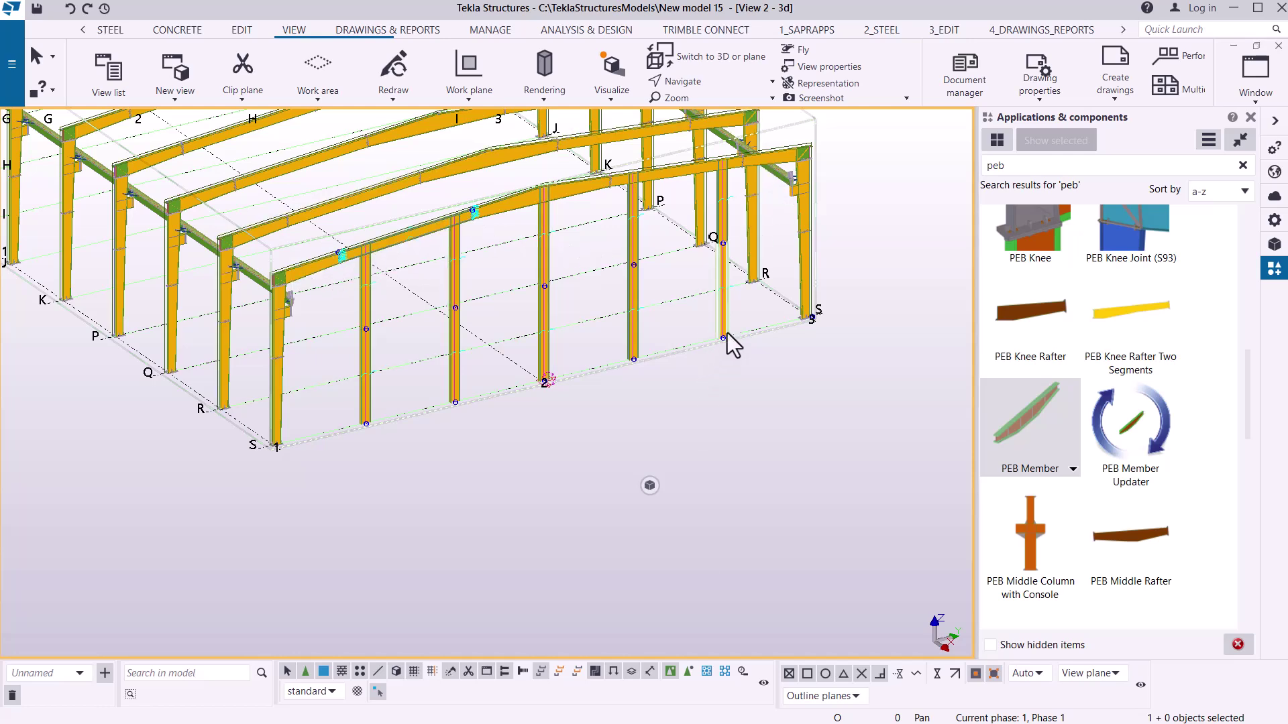
Step: Examine the bases of the interior gable columns along grid S, close up and across the whole end wall
scroll(389, 422, "up", 6)
scroll(300, 444, "up", 4)
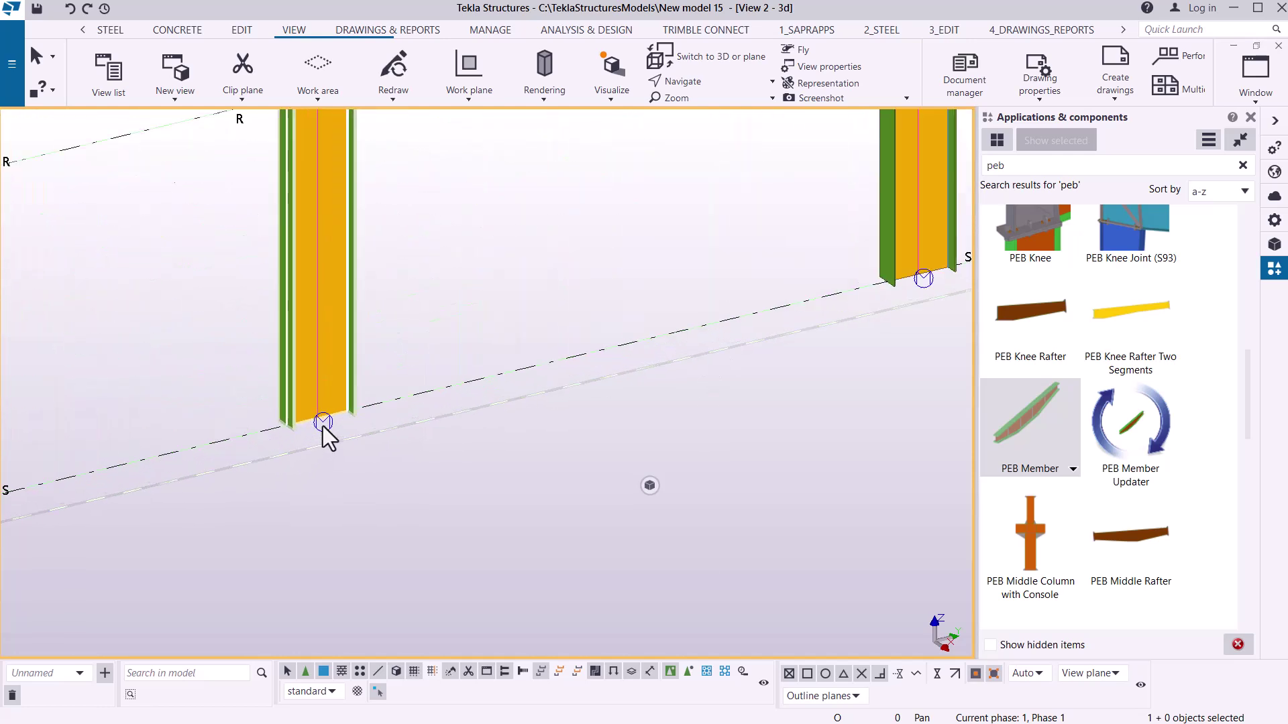
left_click(702, 83)
left_click(703, 107)
mouse_move(410, 385)
middle_mouse_down("ctrl")
mouse_move(379, 279)
mouse_move(368, 295)
mouse_move(308, 300)
mouse_move(250, 273)
mouse_move(259, 305)
mouse_move(387, 347)
mouse_move(419, 387)
middle_mouse_up("ctrl")
scroll(407, 479, "down", 10)
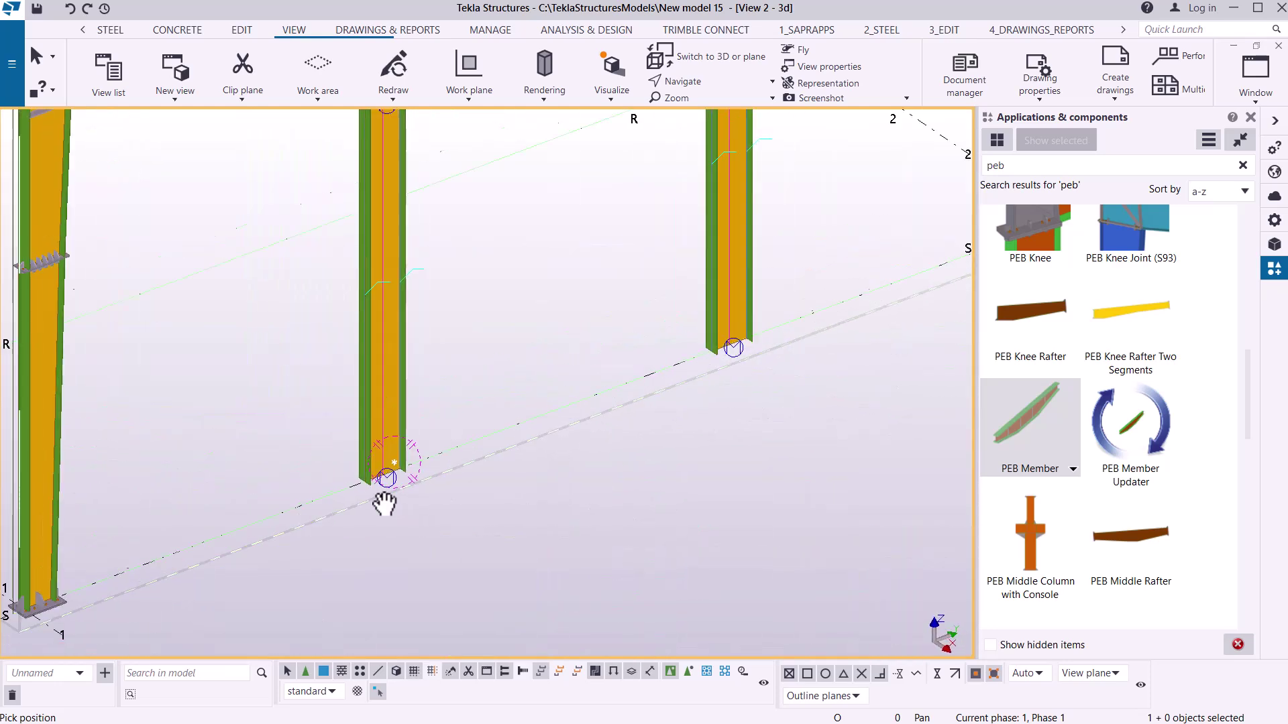
middle_click_drag(510, 333, 500, 325, "ctrl")
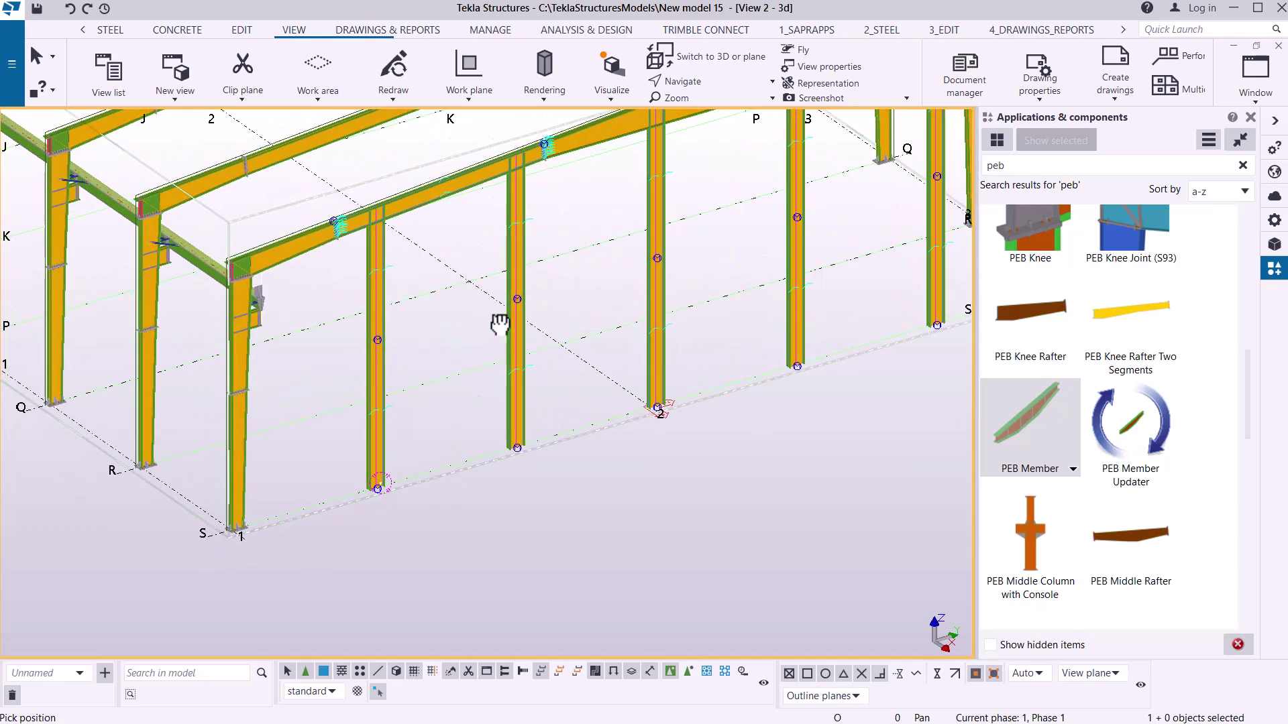
scroll(496, 322, "down", 8)
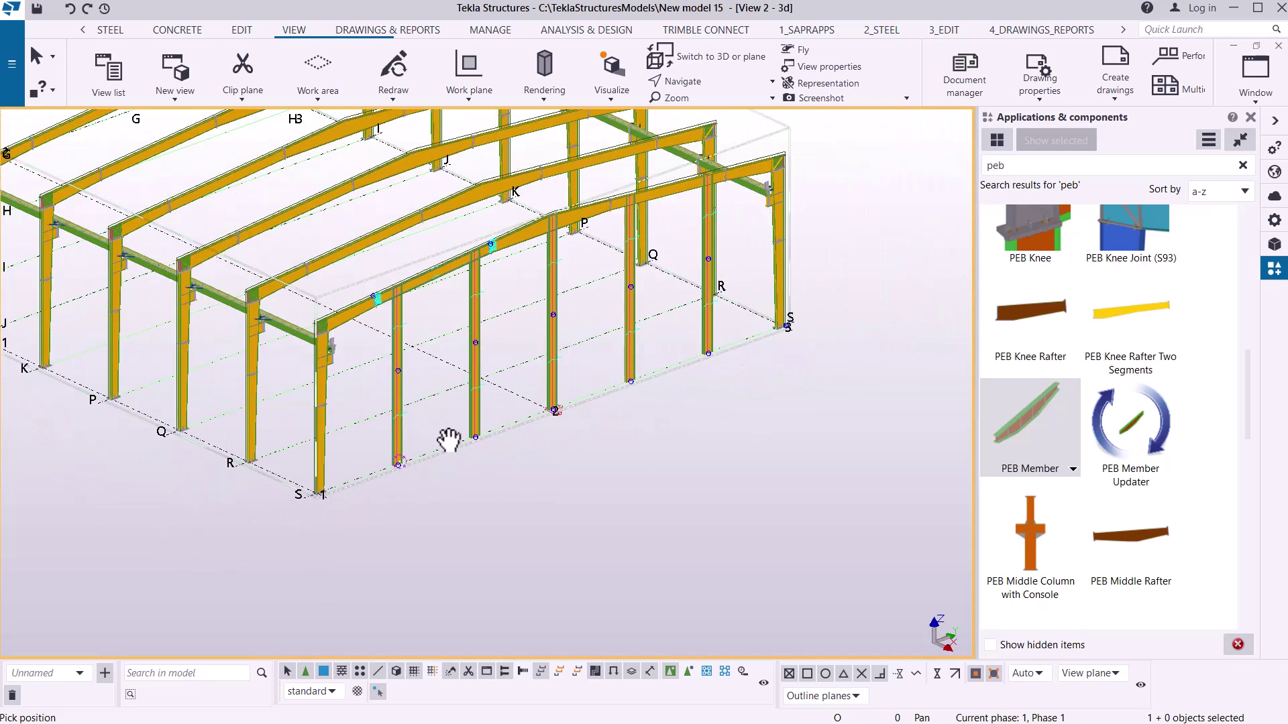
mouse_move(545, 352)
middle_mouse_down("ctrl")
mouse_move(494, 354)
mouse_move(543, 345)
mouse_move(539, 363)
mouse_move(556, 366)
middle_mouse_up("ctrl")
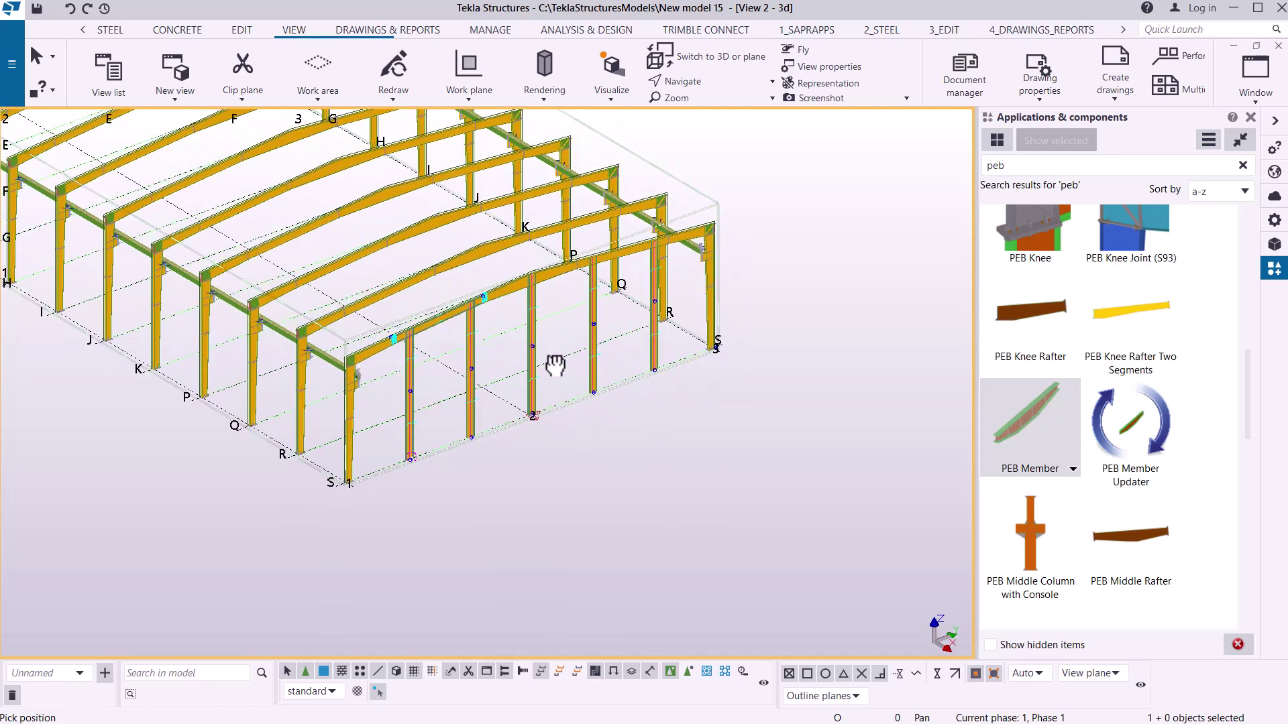
scroll(516, 421, "up", 5)
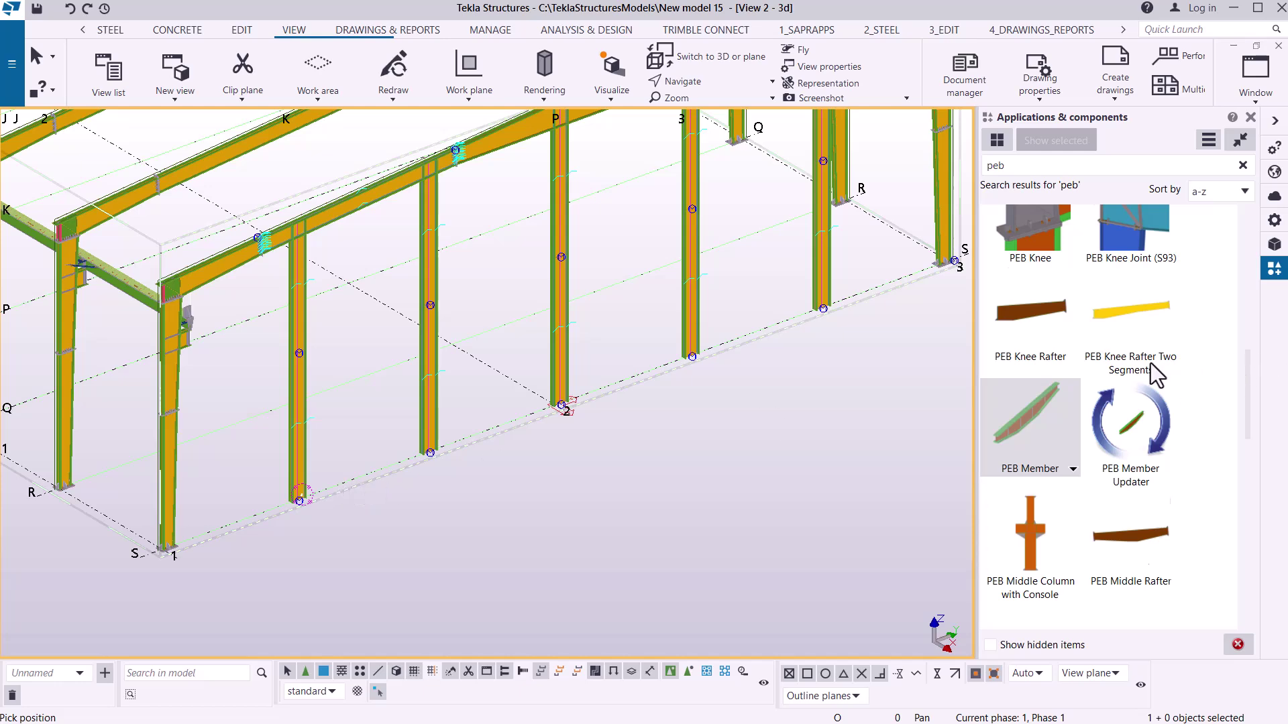
Step: Search the component catalog for "base" and locate the PEB Base Plate component
scroll(1156, 376, "up", 10)
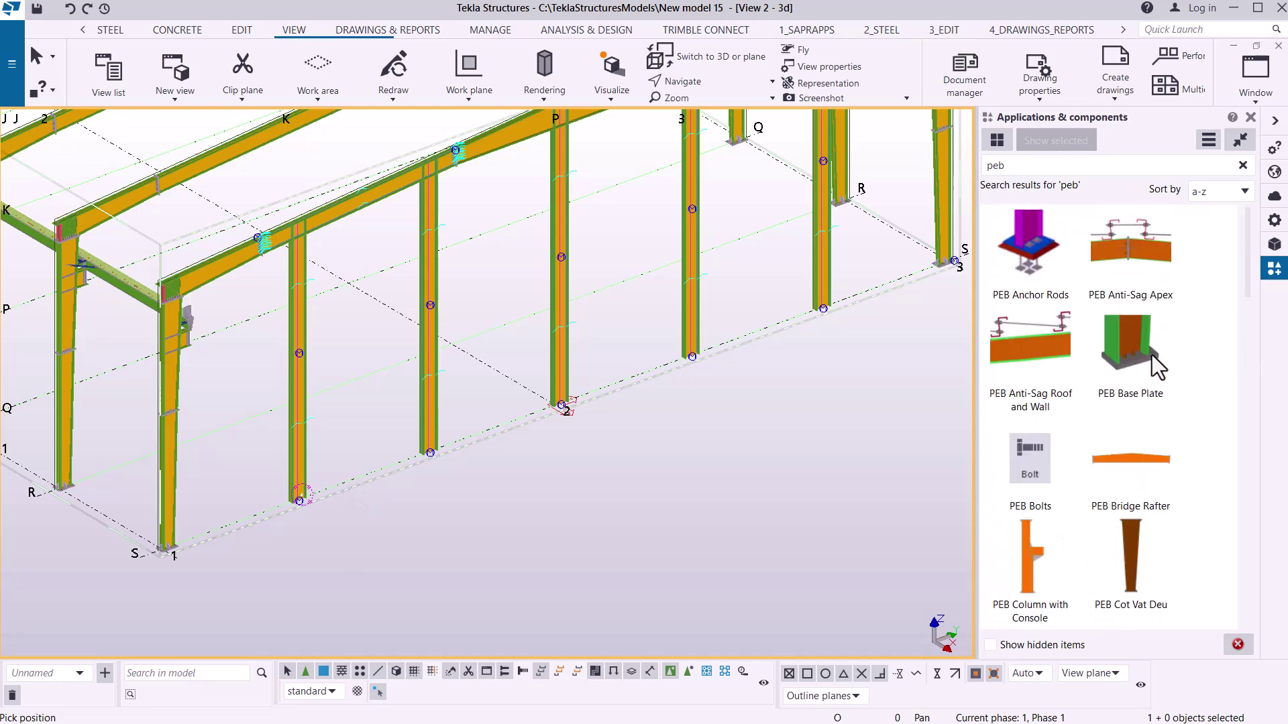
scroll(1157, 368, "down", 12)
scroll(1158, 365, "down", 5)
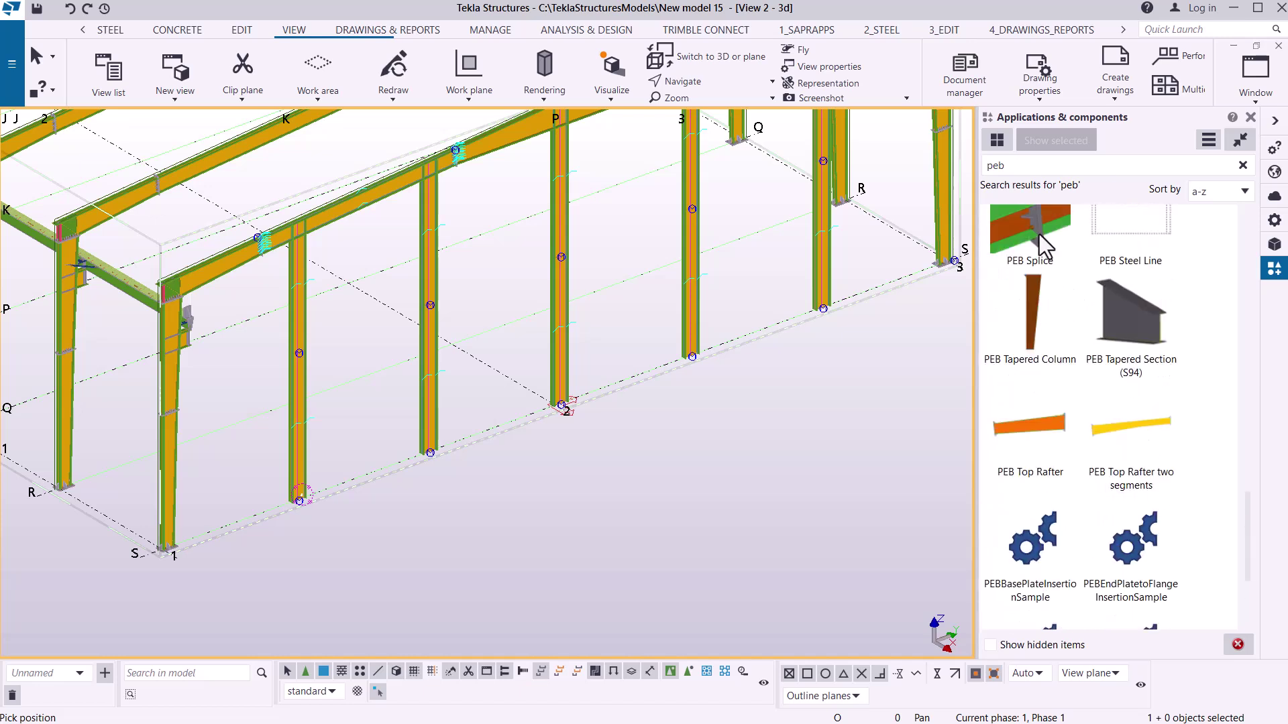
scroll(1109, 366, "up", 3)
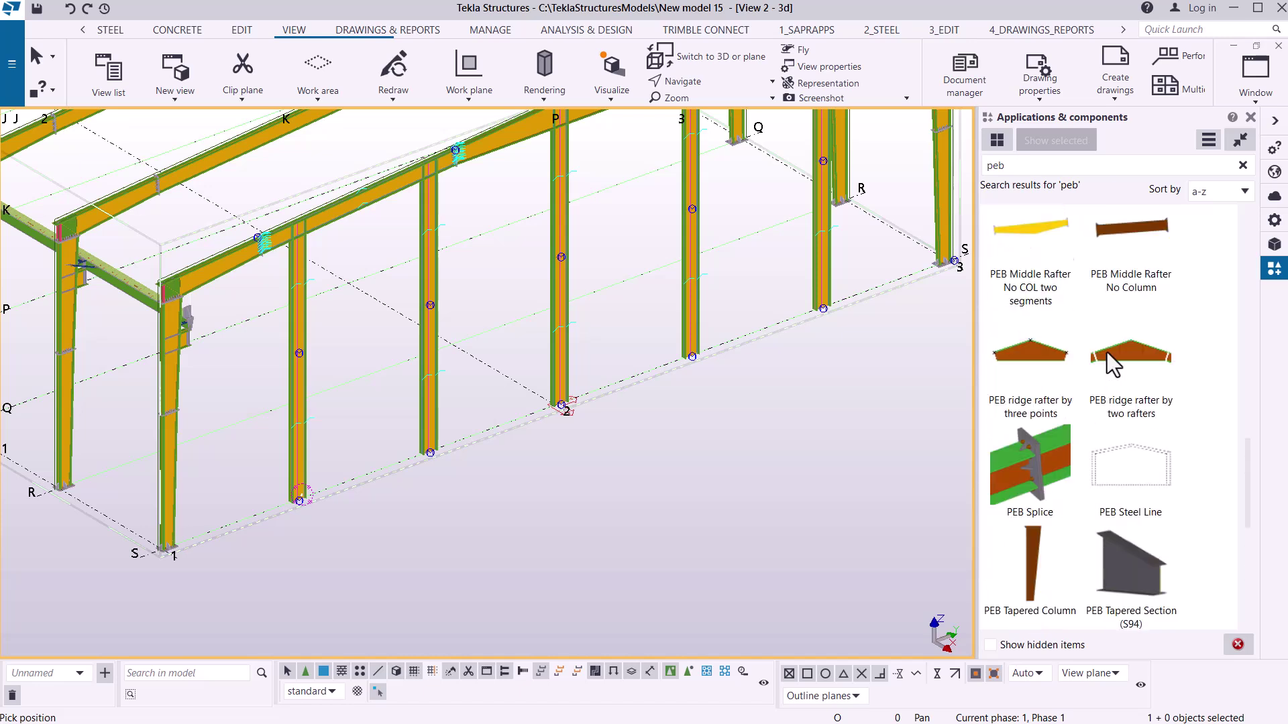
type("base")
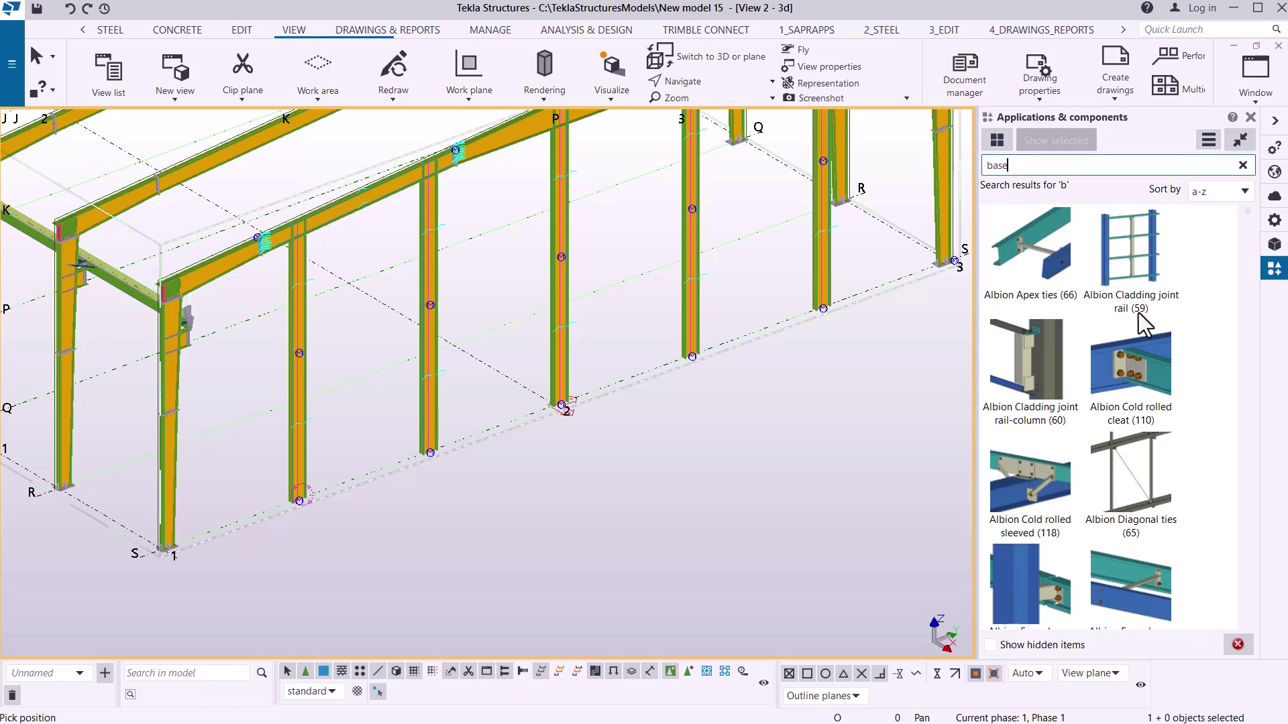
scroll(1139, 335, "down", 5)
scroll(1131, 344, "up", 2)
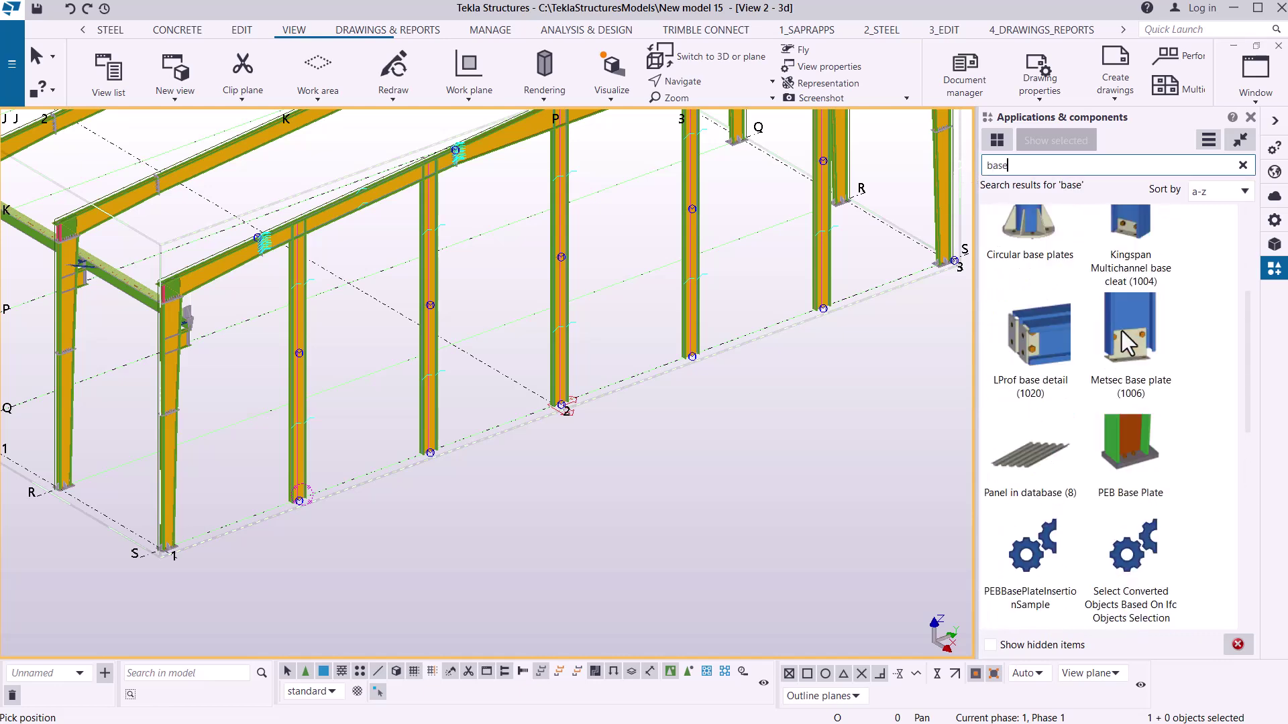
Step: Place a PEB Base Plate at the bottom of the grid S interior column nearest grid 1, and end the command
left_click(1145, 458)
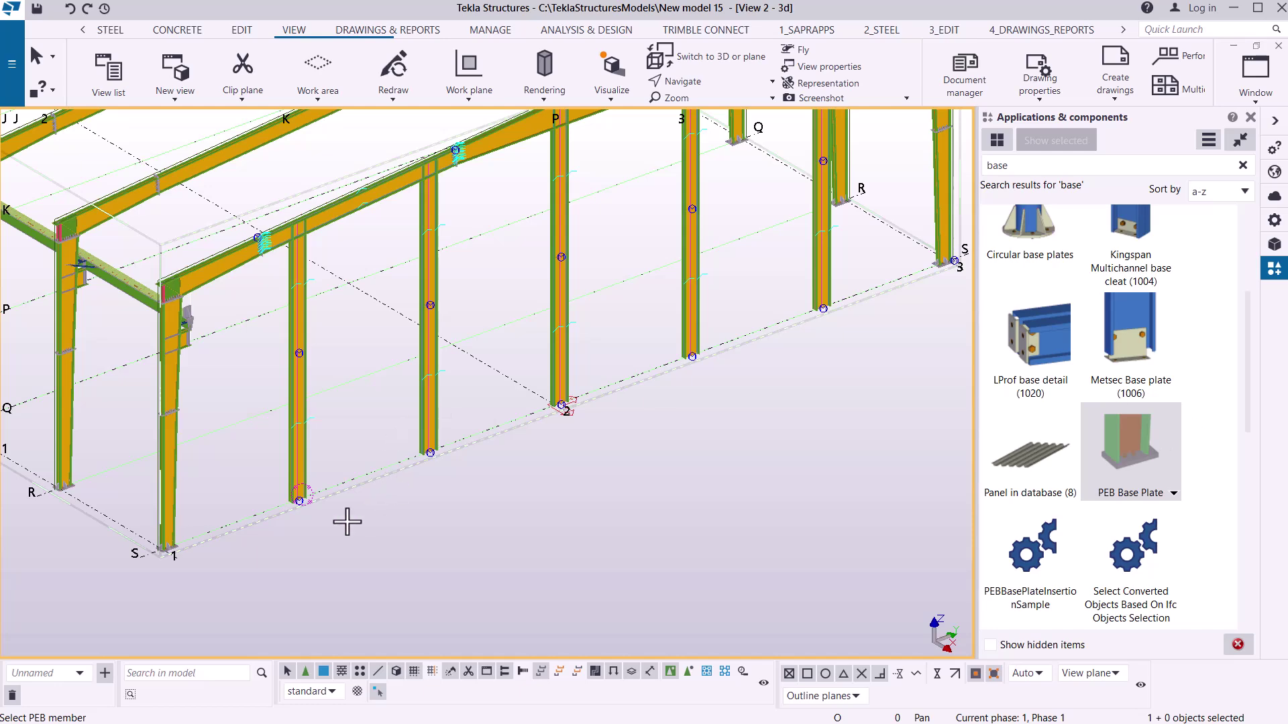
scroll(268, 530, "up", 8)
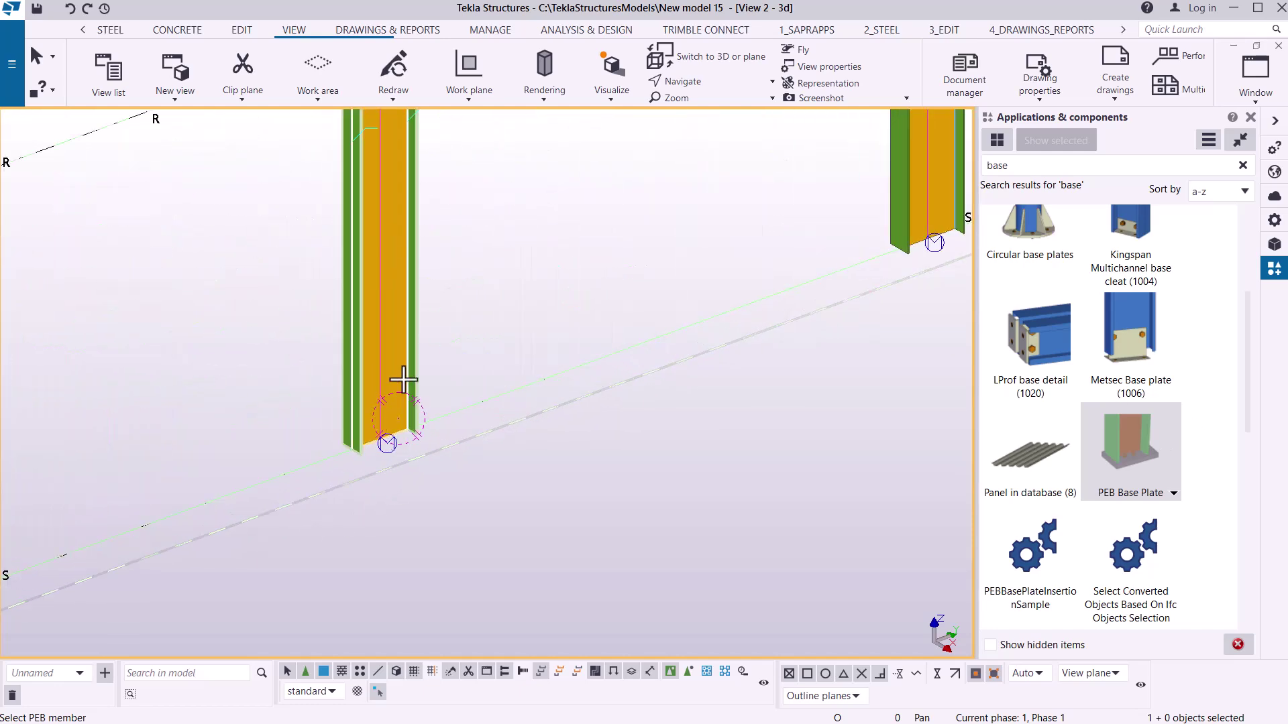
left_click(388, 411)
scroll(383, 429, "up", 3)
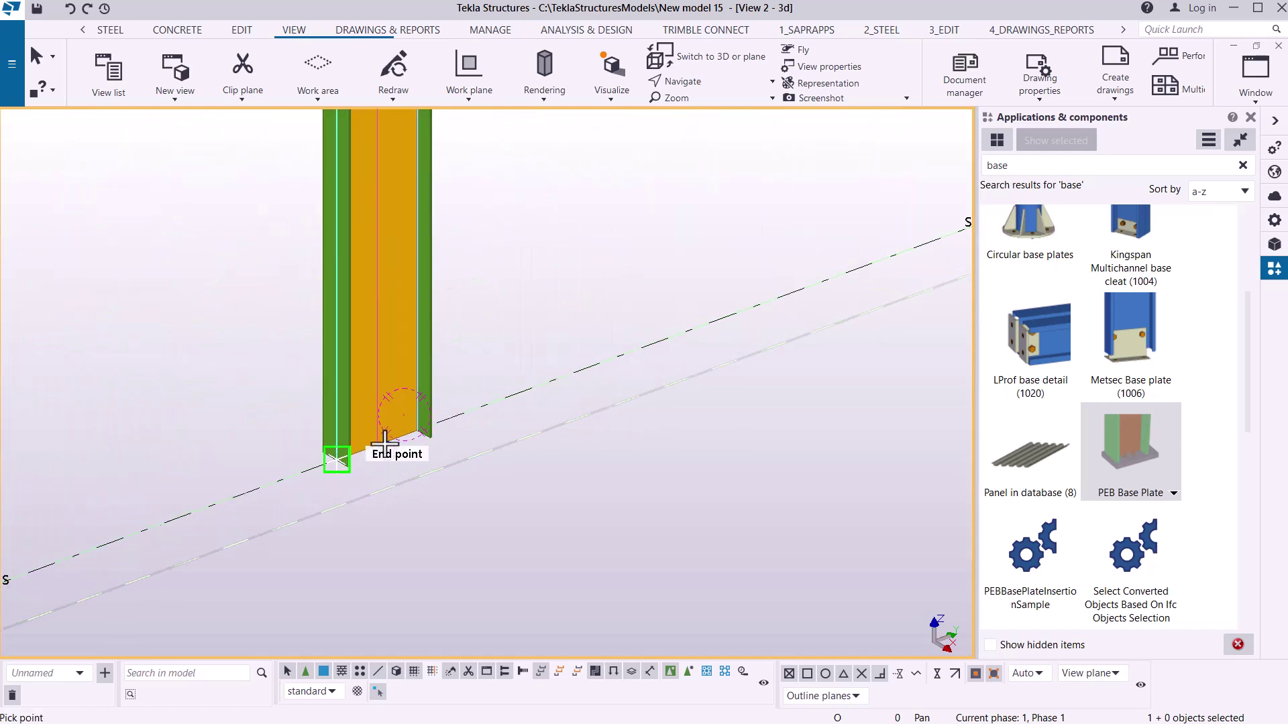
left_click(382, 450)
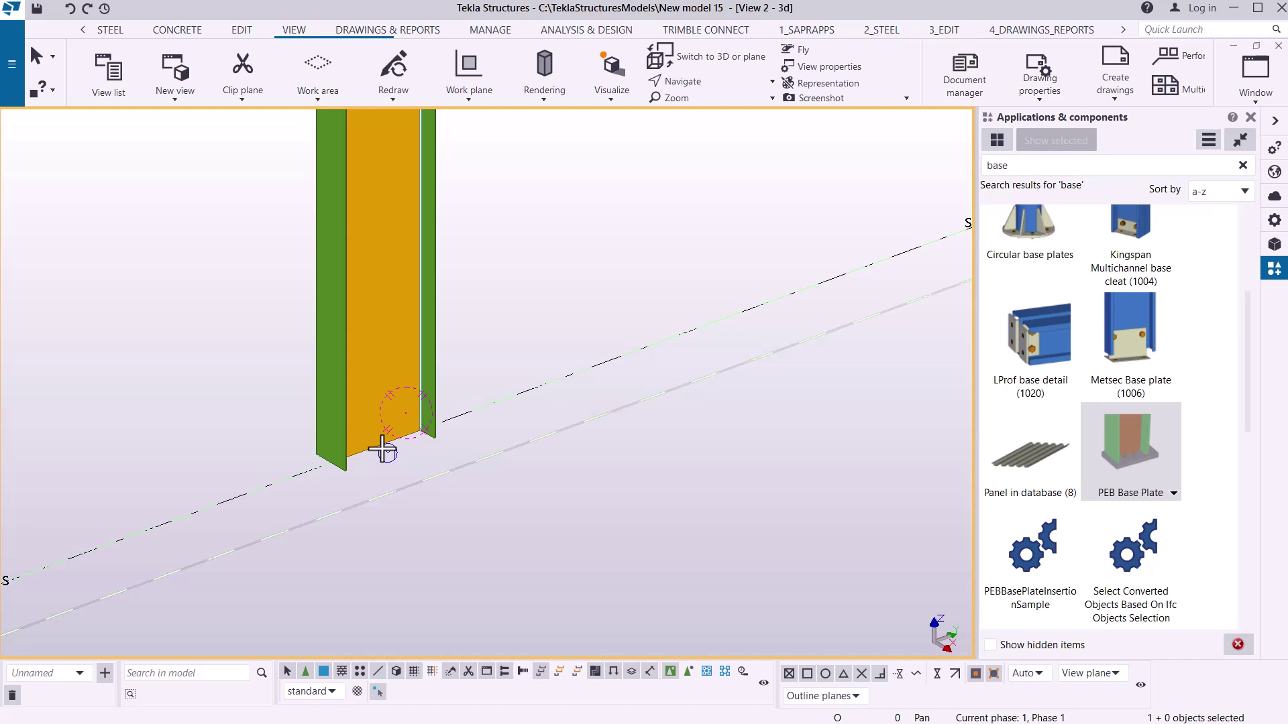
left_click(429, 424)
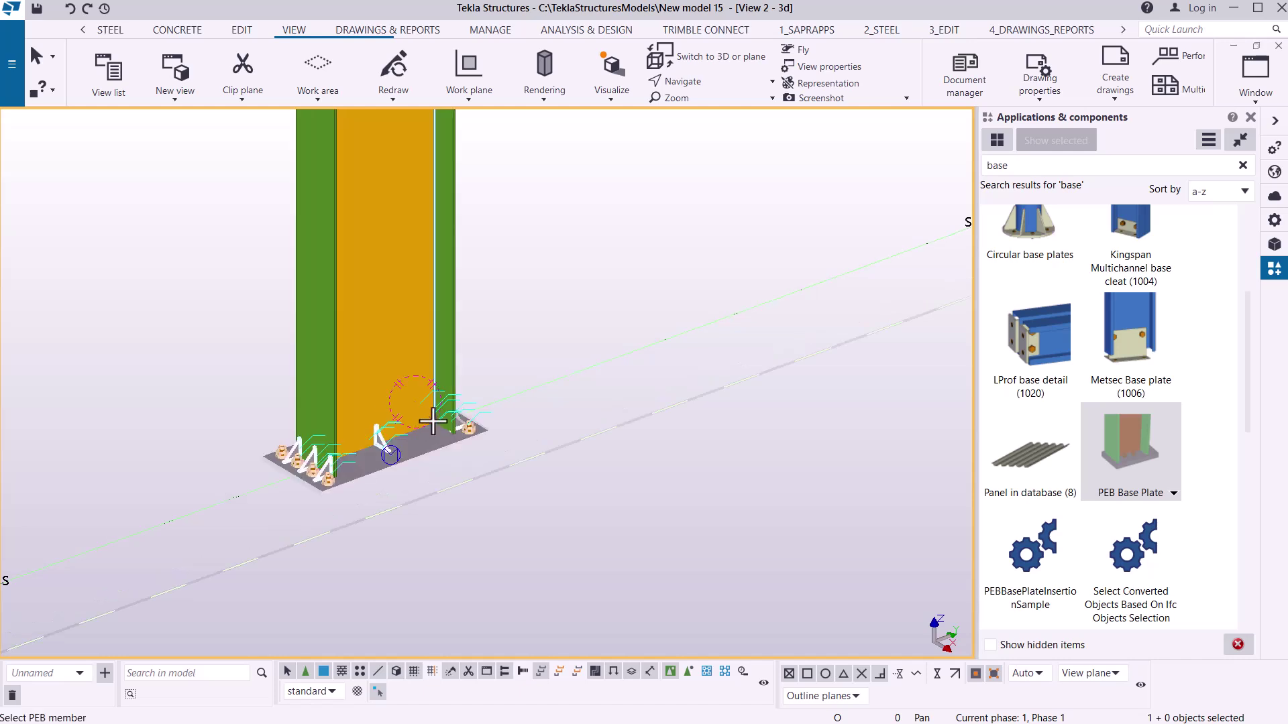
right_click(583, 280)
left_click(614, 291)
Step: Edit the placed PEB base plate: set the end plate width to 300 and thickness to 20, and modify the connection
scroll(376, 464, "up", 4)
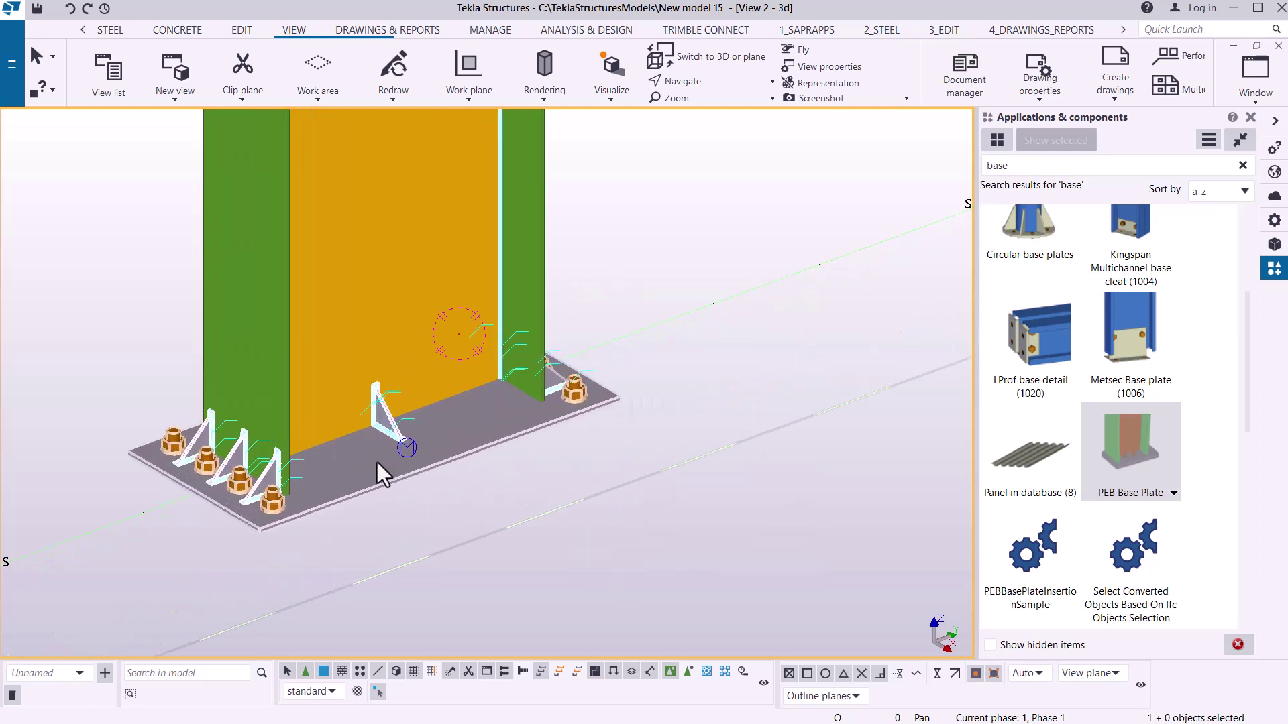
double_click(468, 427)
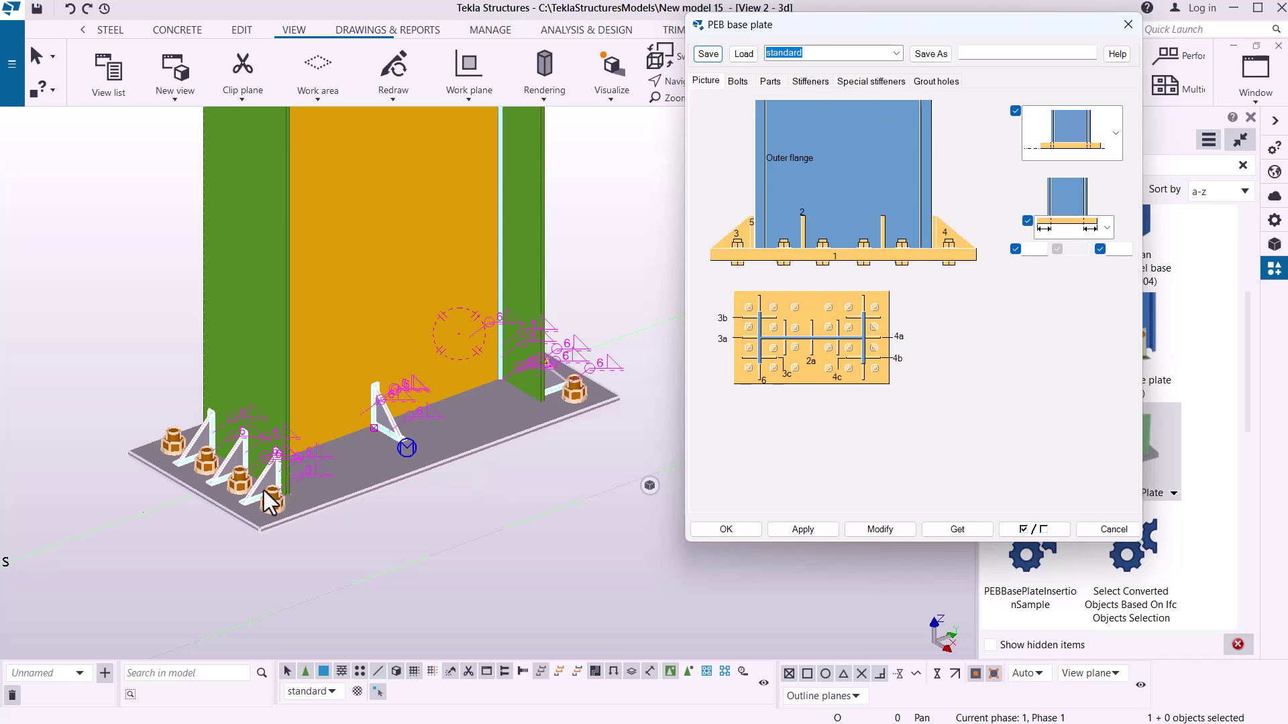
scroll(260, 492, "up", 4)
scroll(175, 459, "down", 2)
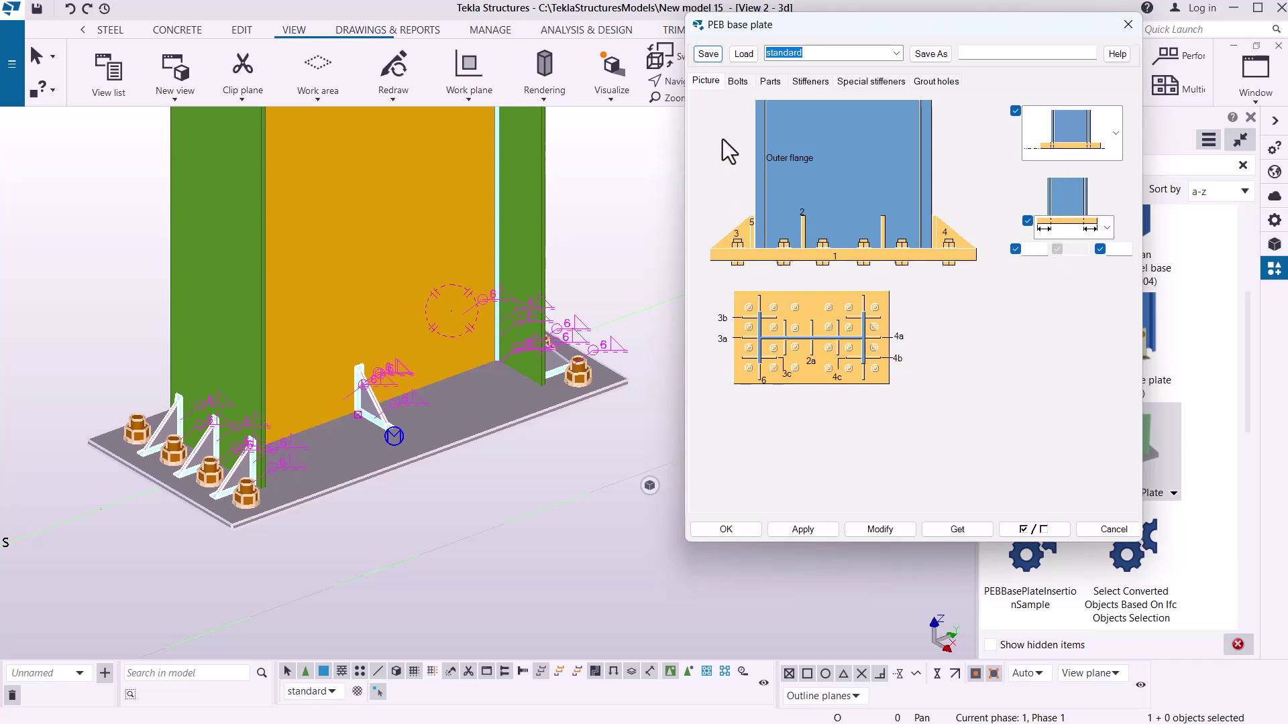
left_click(770, 82)
left_click(724, 133)
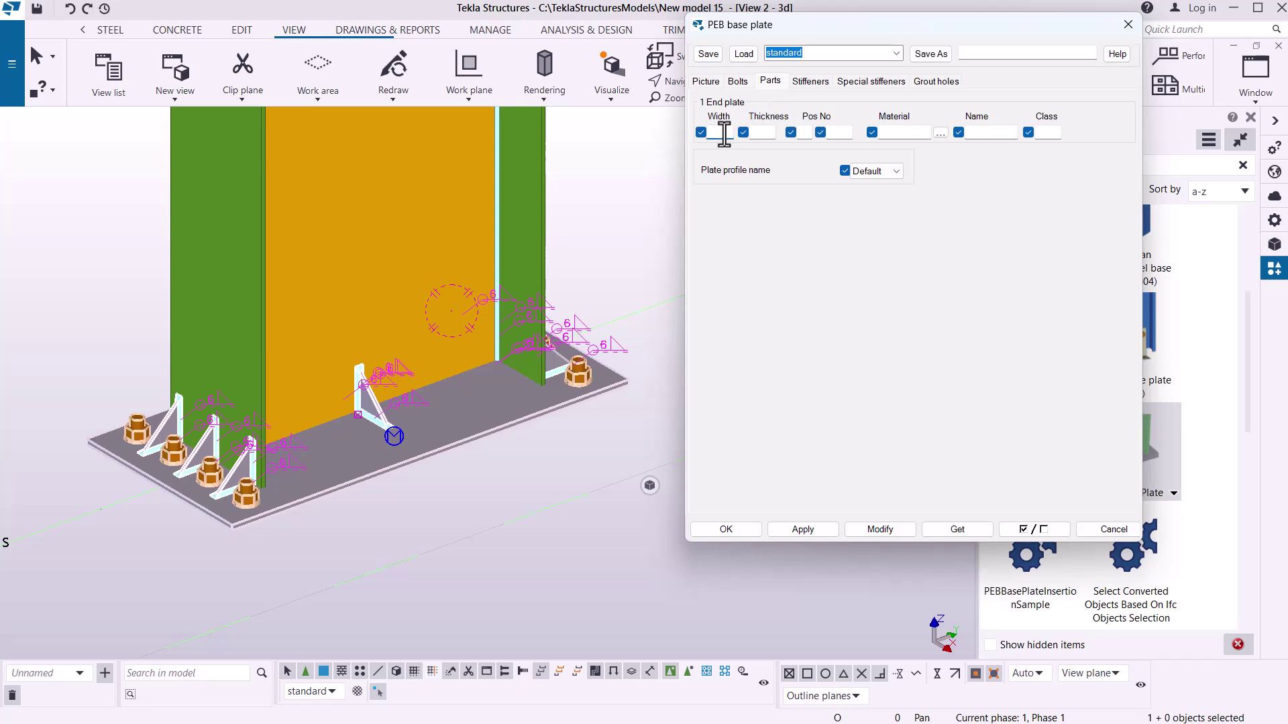
type("2")
type("300")
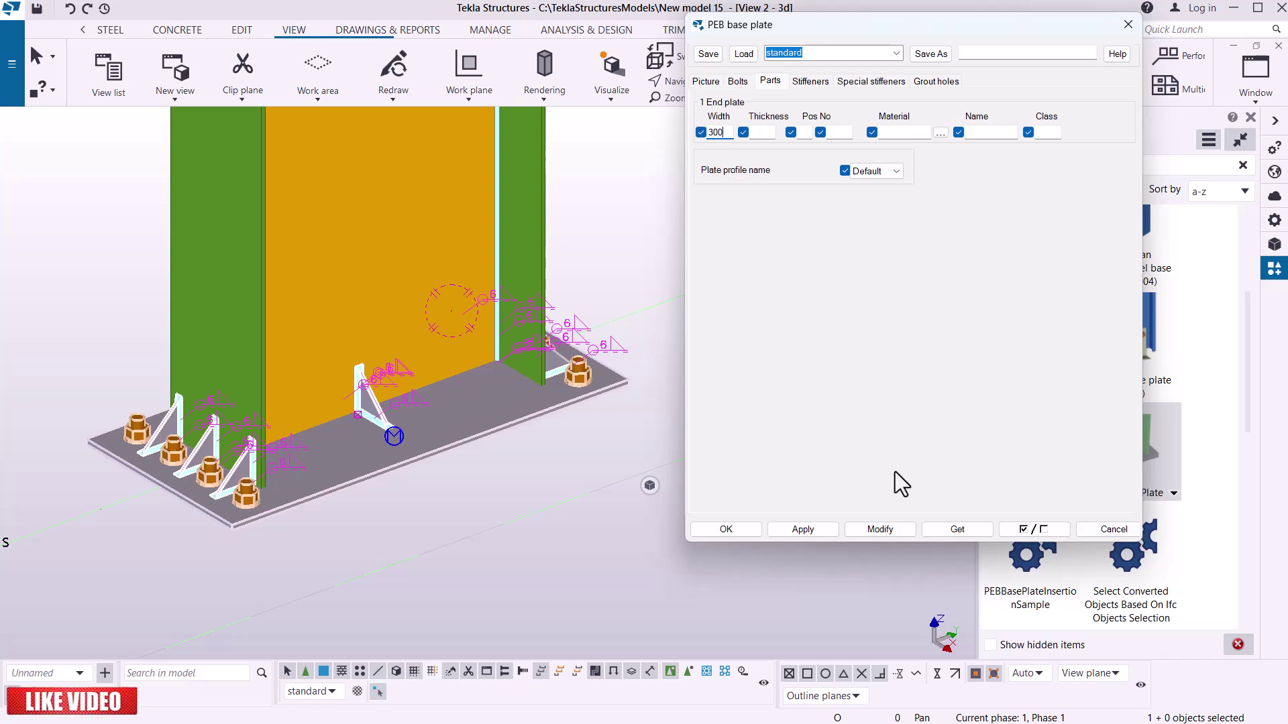
left_click_drag(918, 20, 972, 56)
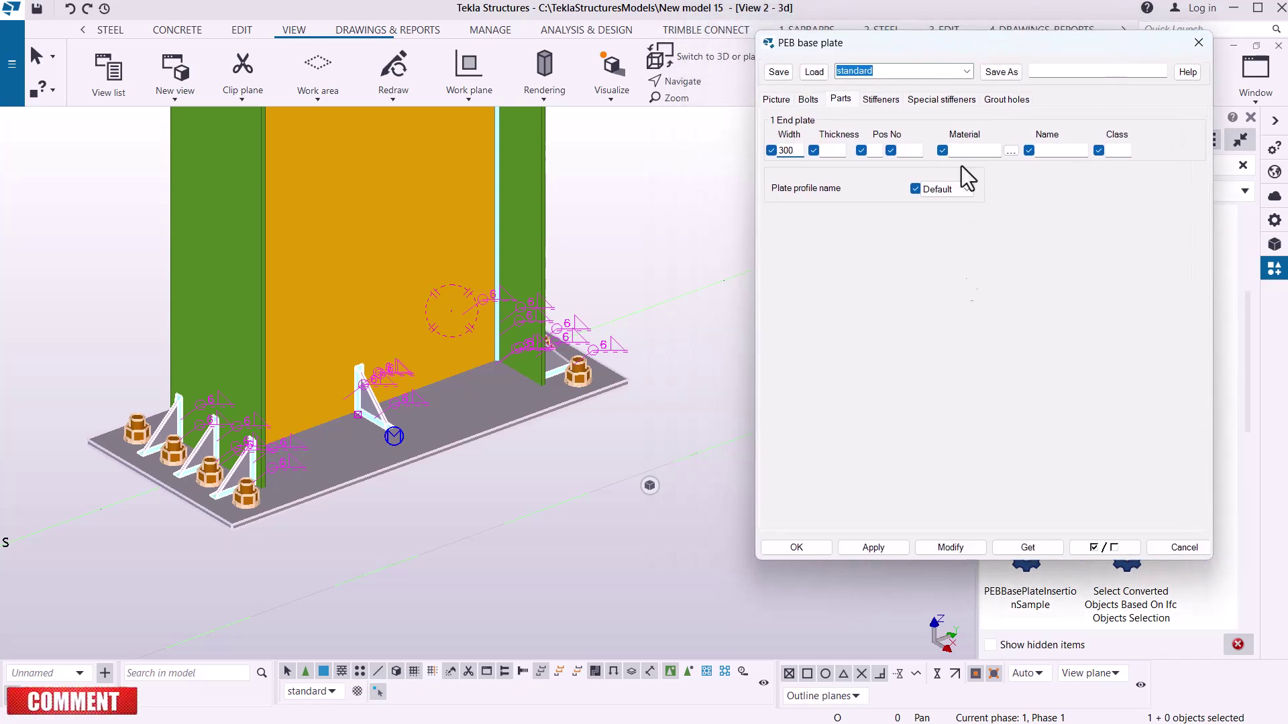
left_click(833, 150)
type("20")
left_click(955, 550)
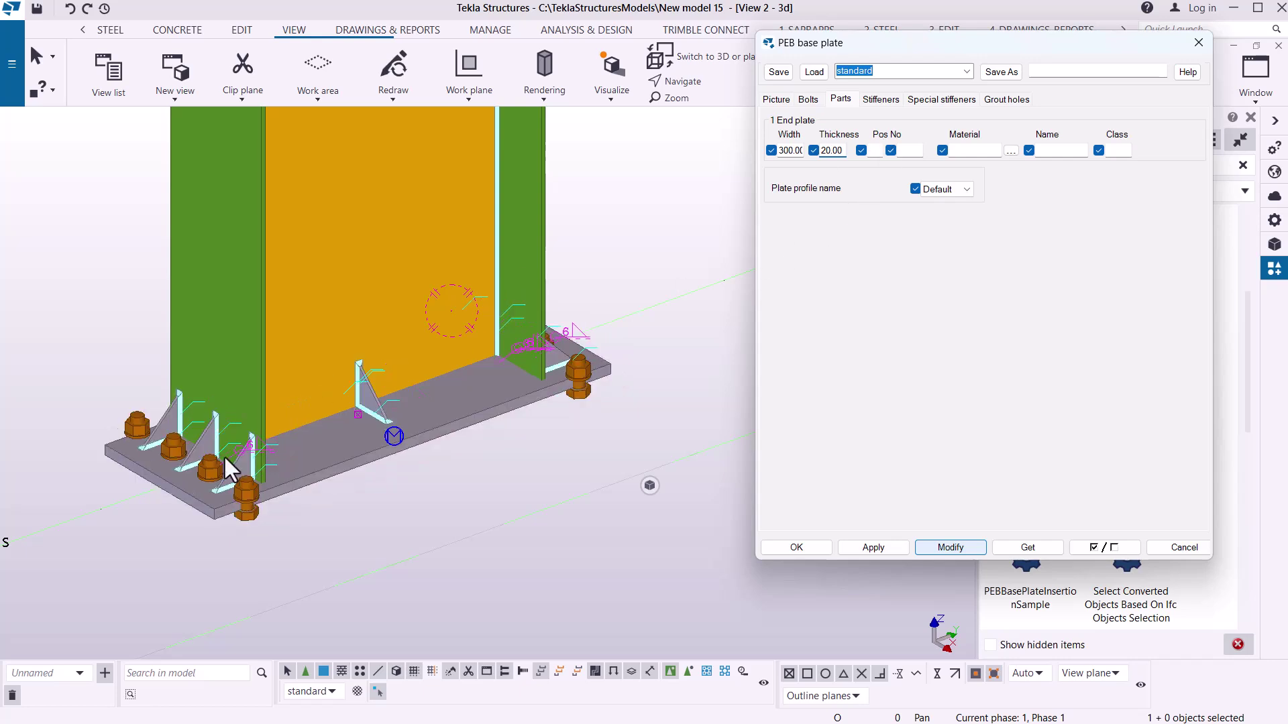
Step: Try a bolt spacing of 3*200 along the column web on the inner flange side of the base plate
scroll(211, 477, "up", 2)
scroll(212, 474, "up", 4)
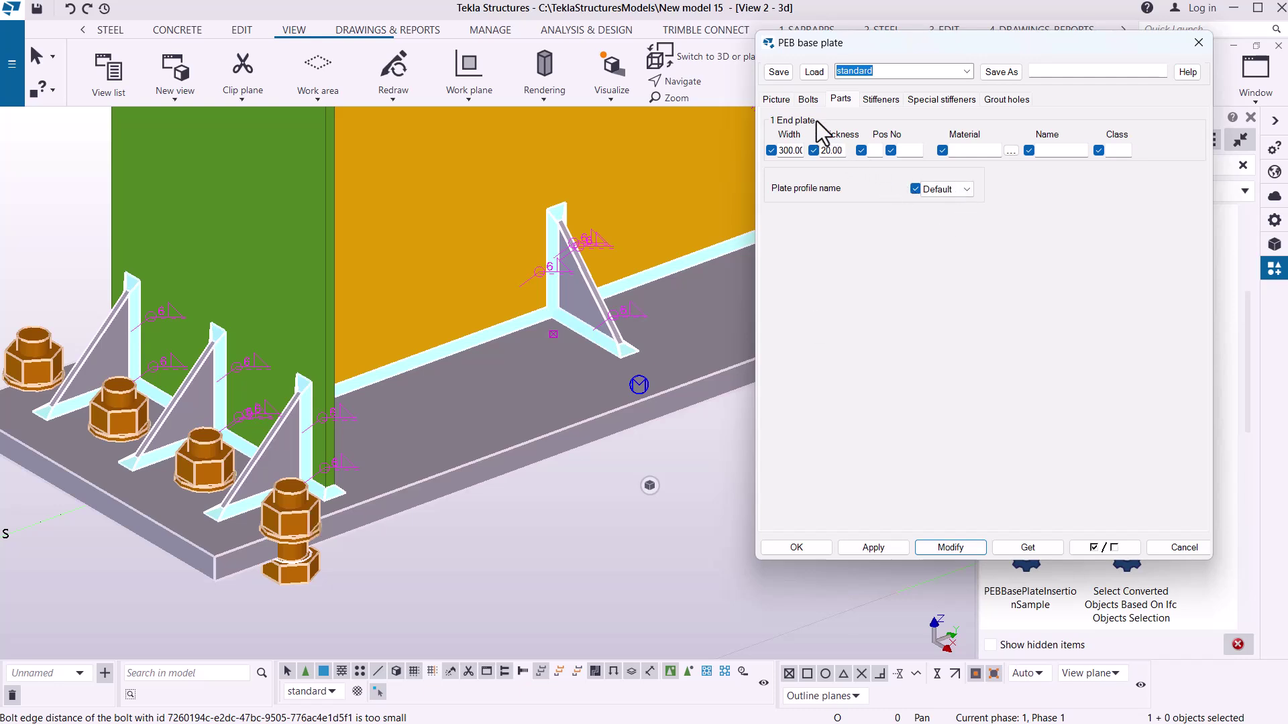
left_click(808, 100)
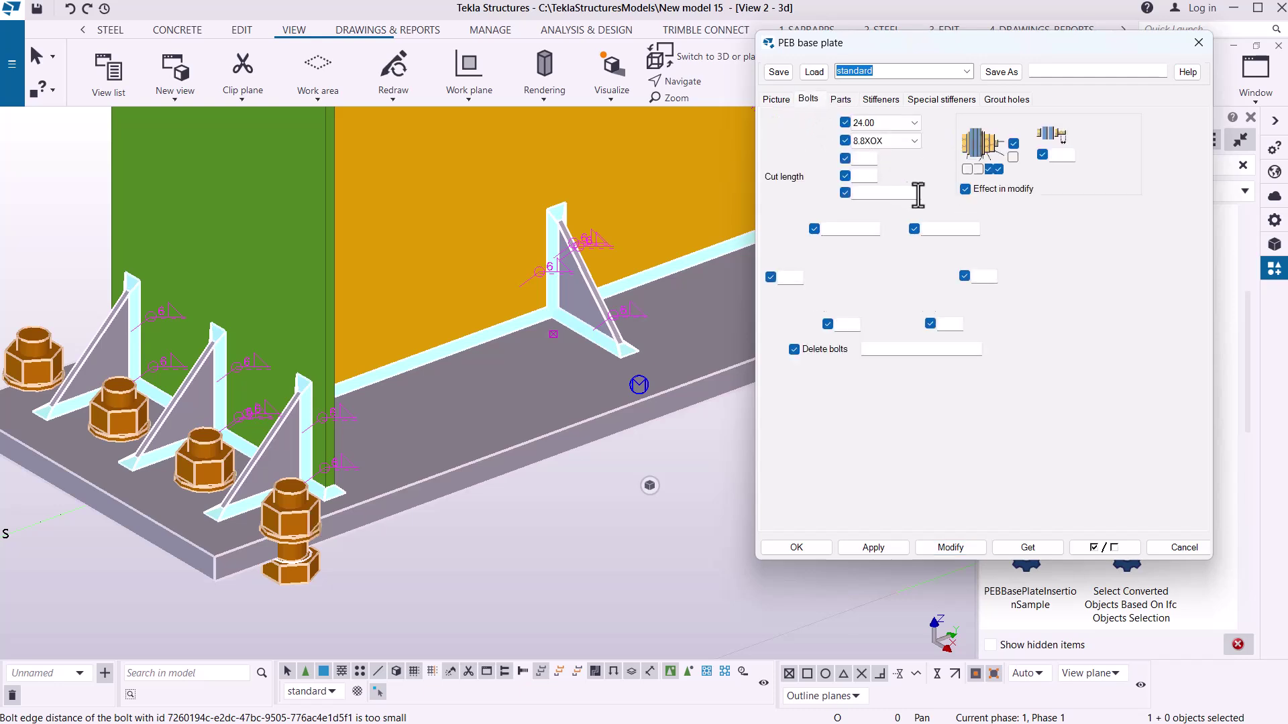
left_click(952, 230)
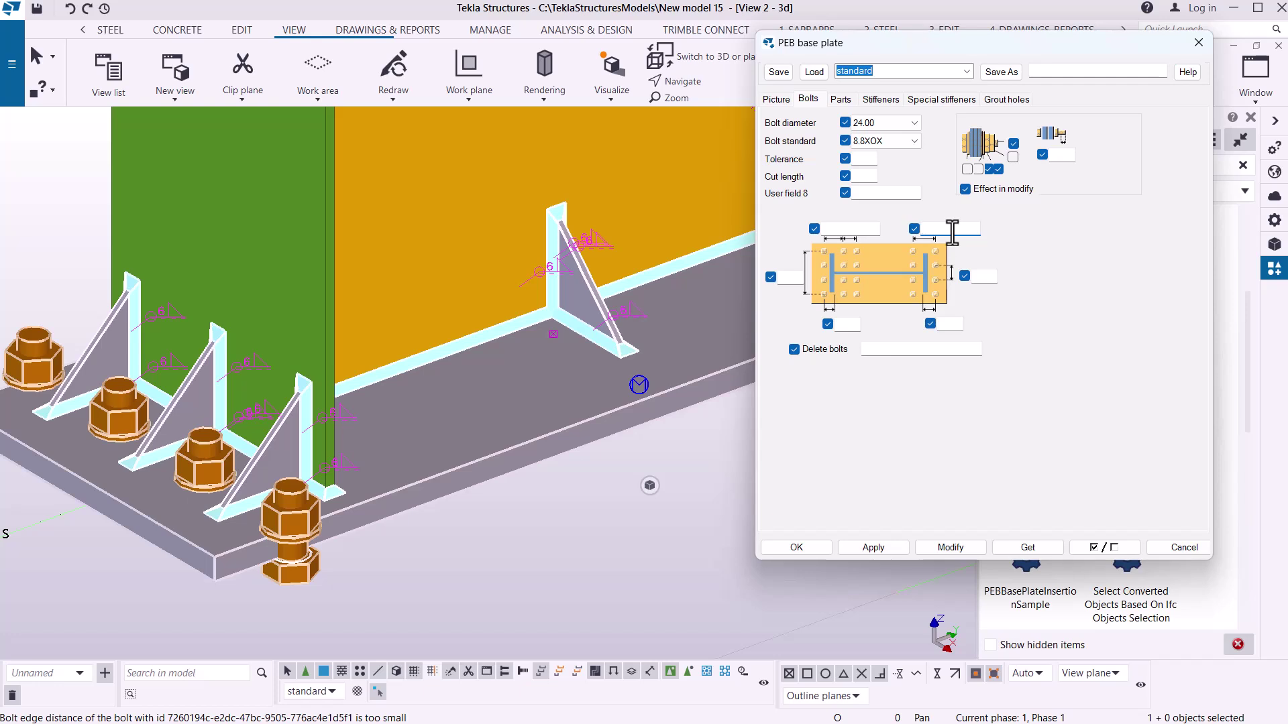
scroll(365, 343, "down", 3)
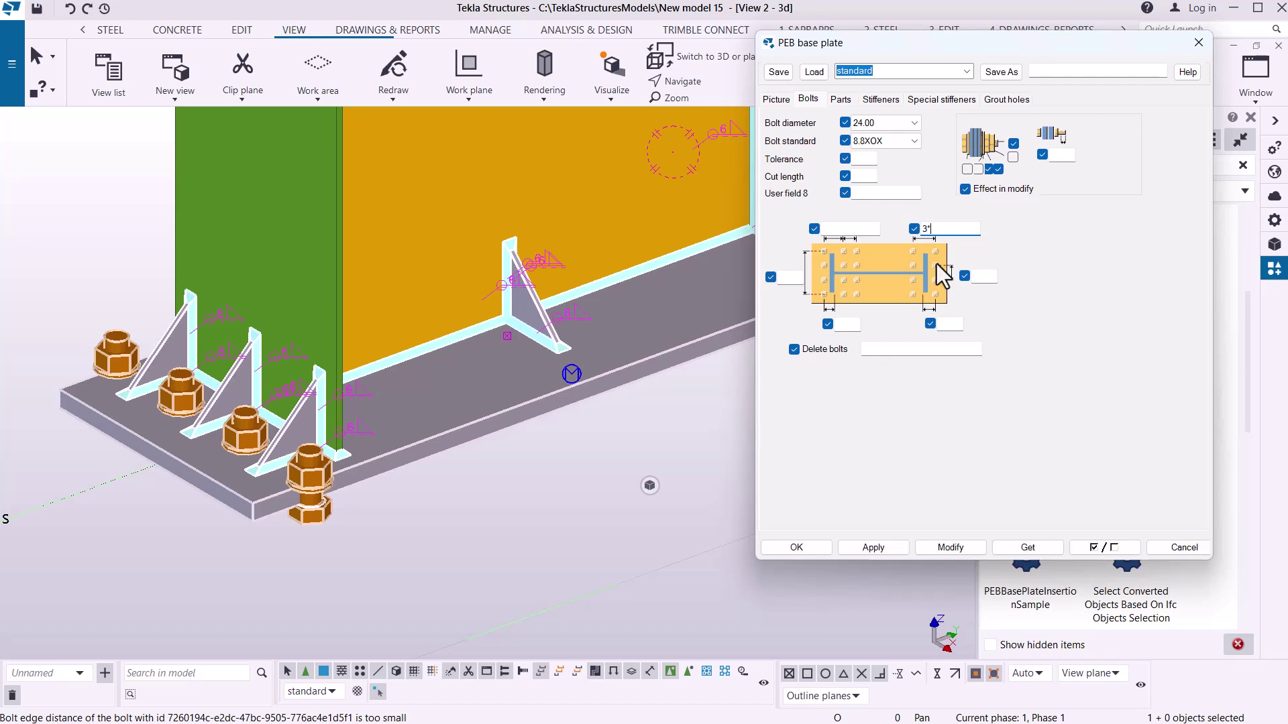
type("00")
left_click(962, 550)
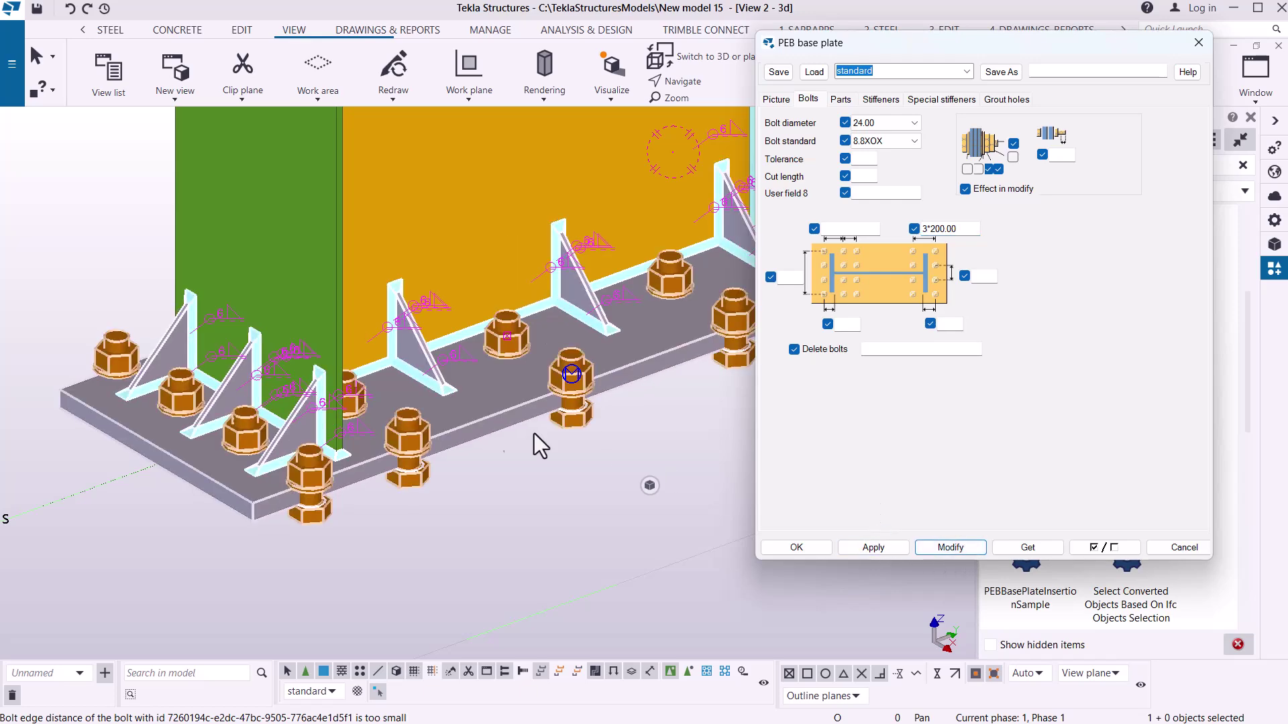
Step: Try an inner bolt gauge of 100 across the base plate's width and inspect the bolts near the flange
scroll(207, 451, "down", 2)
scroll(473, 416, "up", 3)
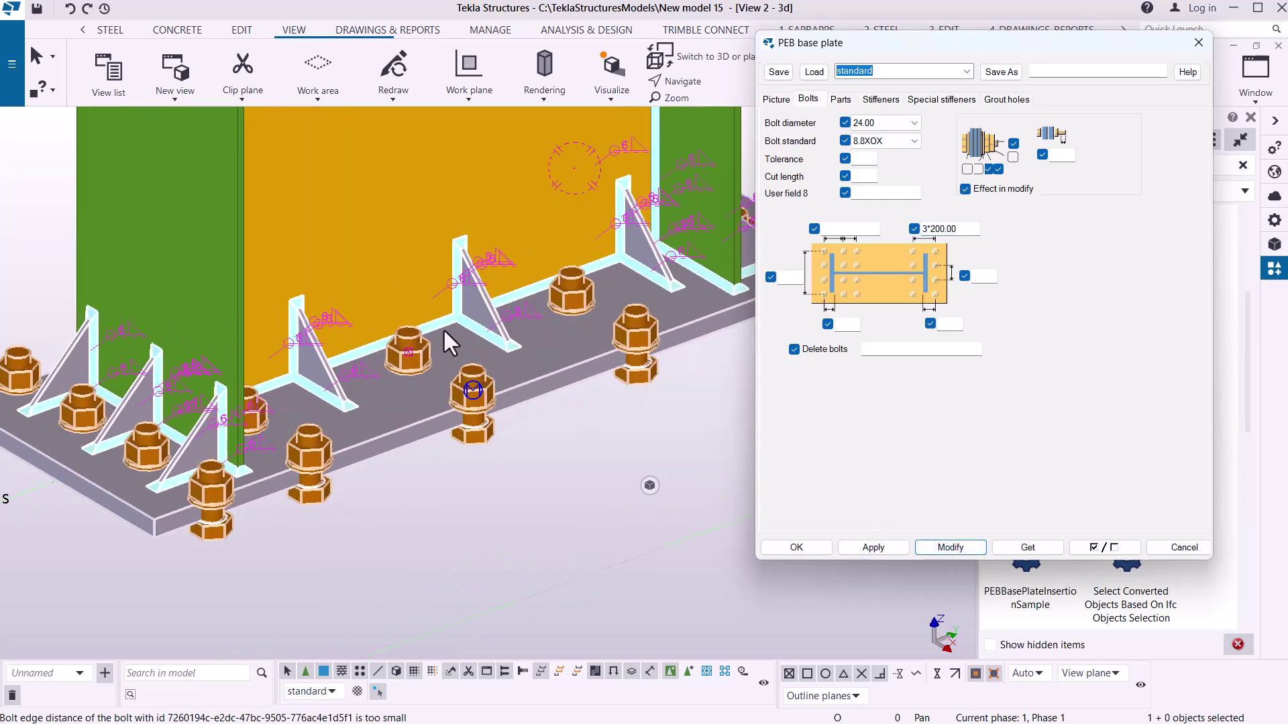
left_click(983, 276)
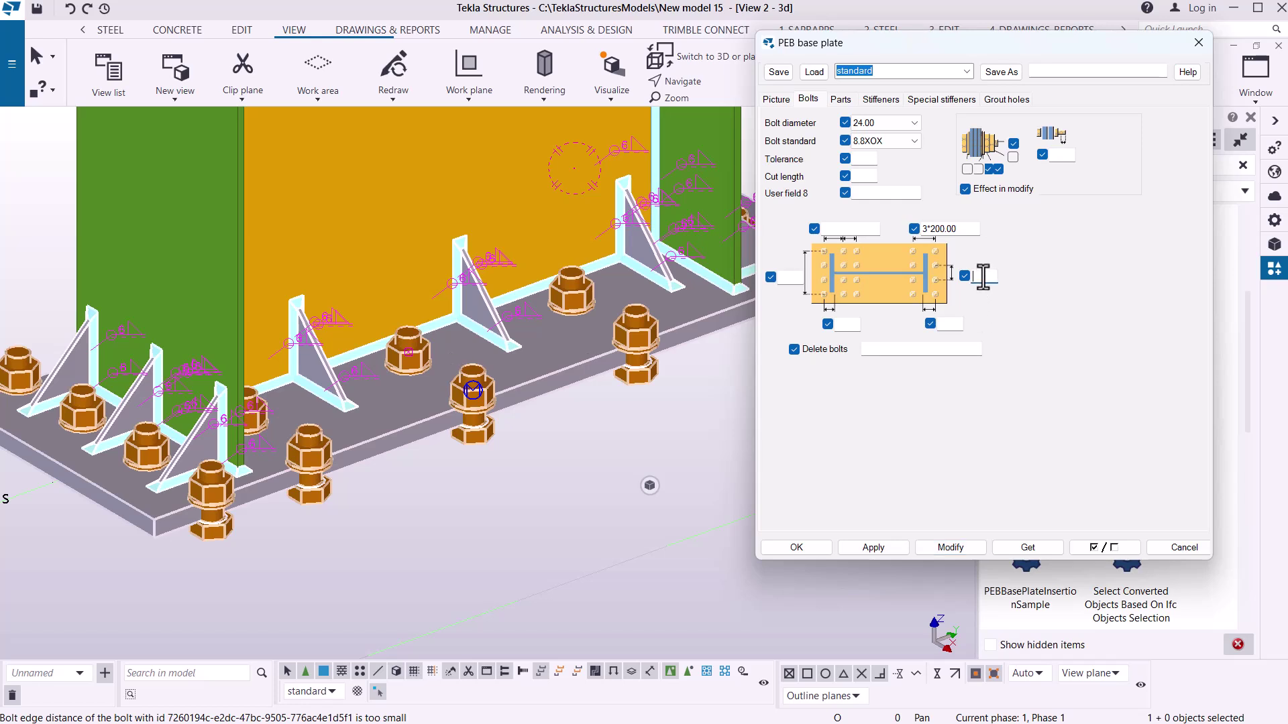
type("100")
left_click(944, 547)
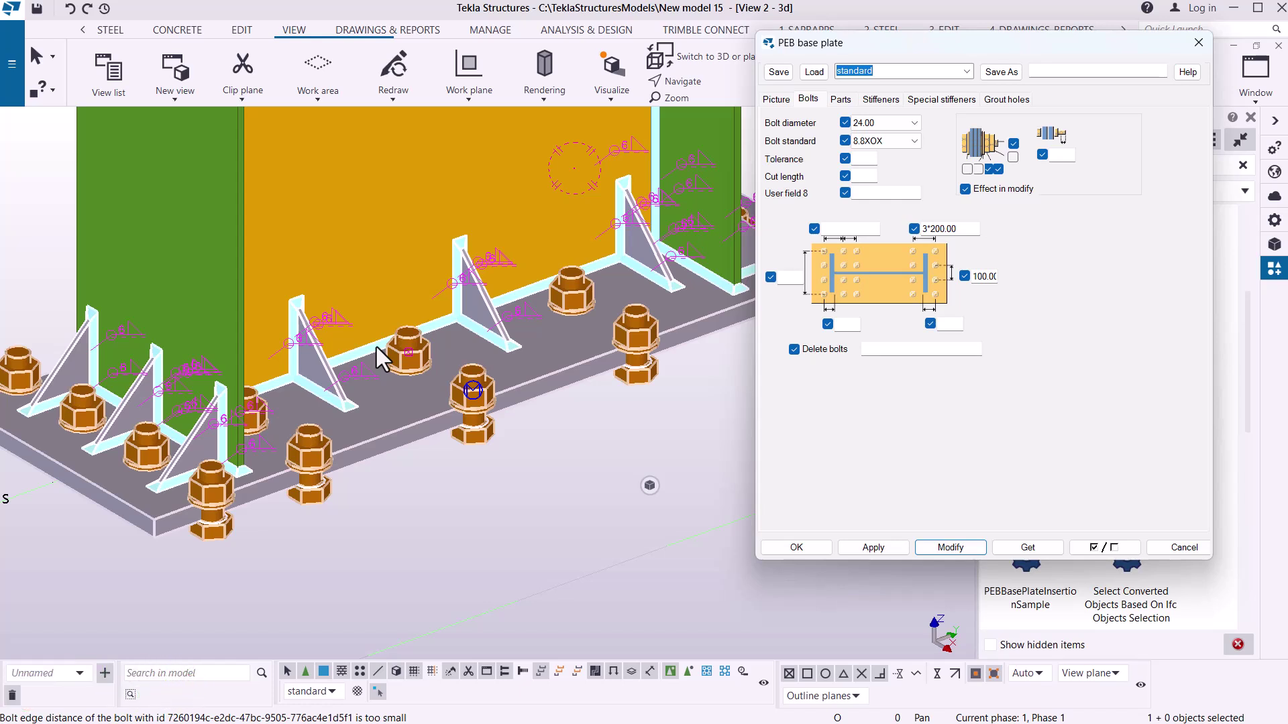
scroll(388, 358, "down", 2)
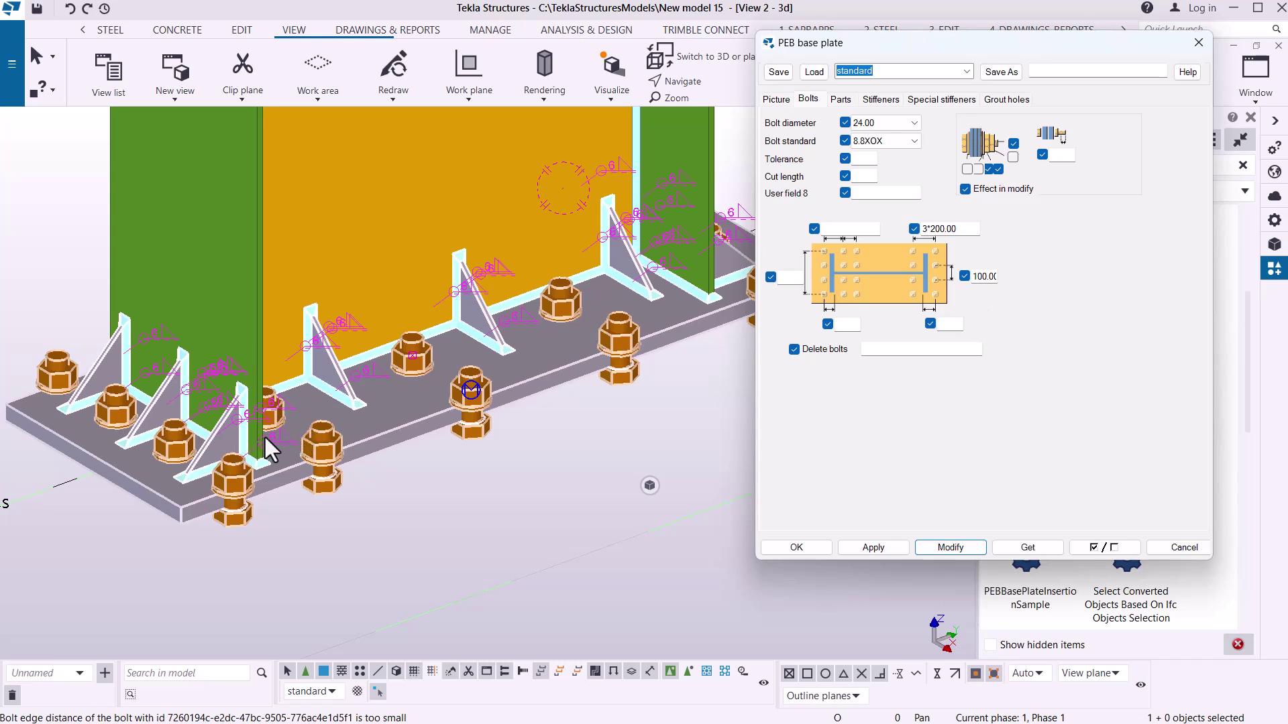
Step: Check the component's overview picture and try a single bolt spacing of 100 along the column web
left_click(777, 100)
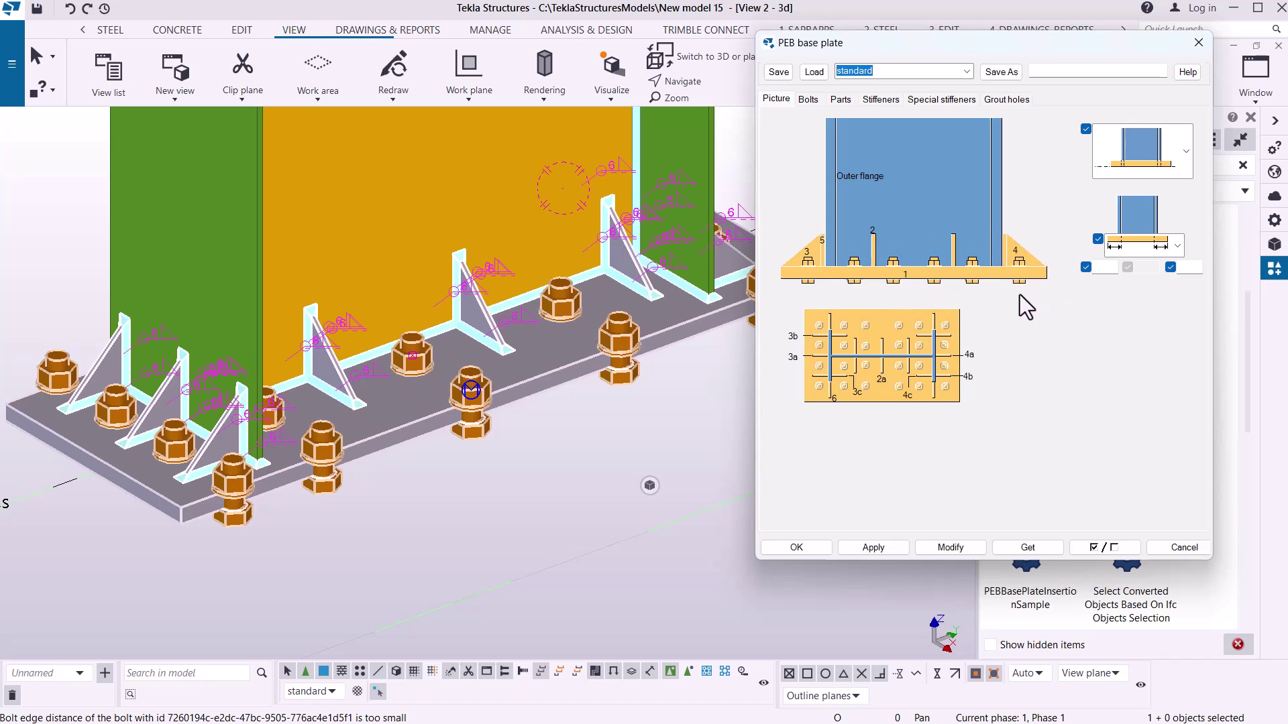
left_click(811, 100)
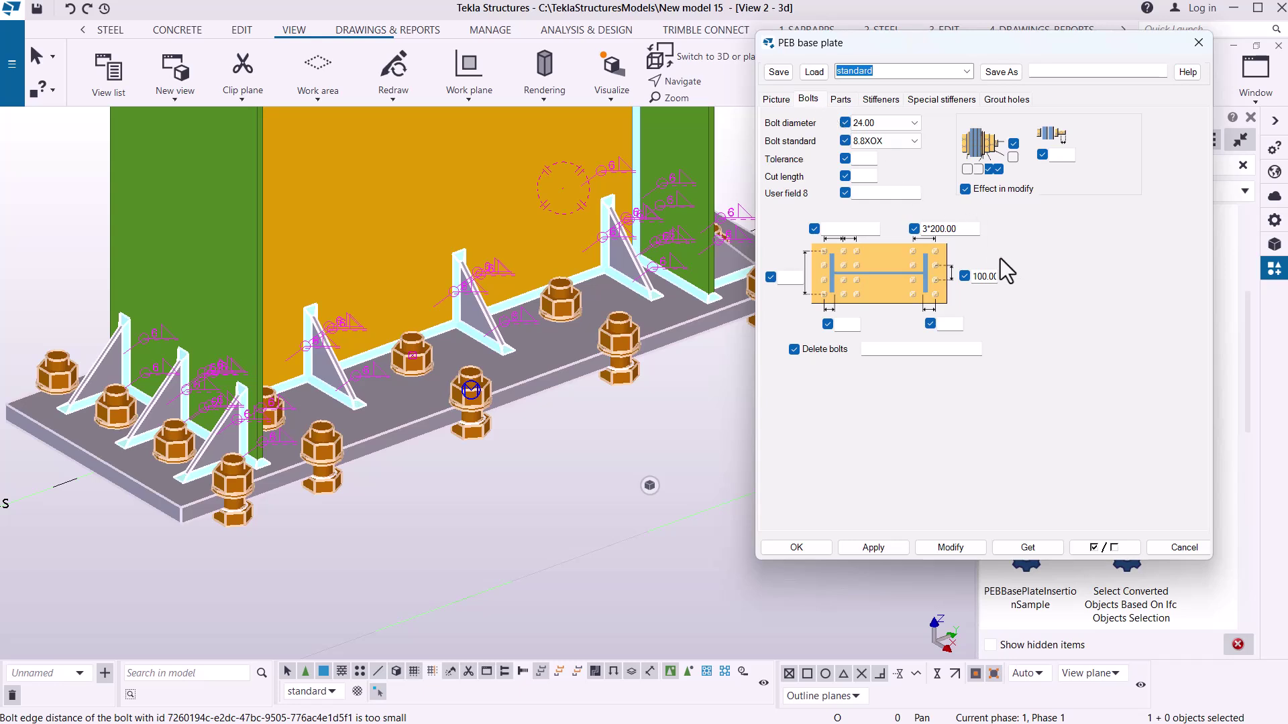
left_click(953, 328)
left_click_drag(968, 229, 921, 228)
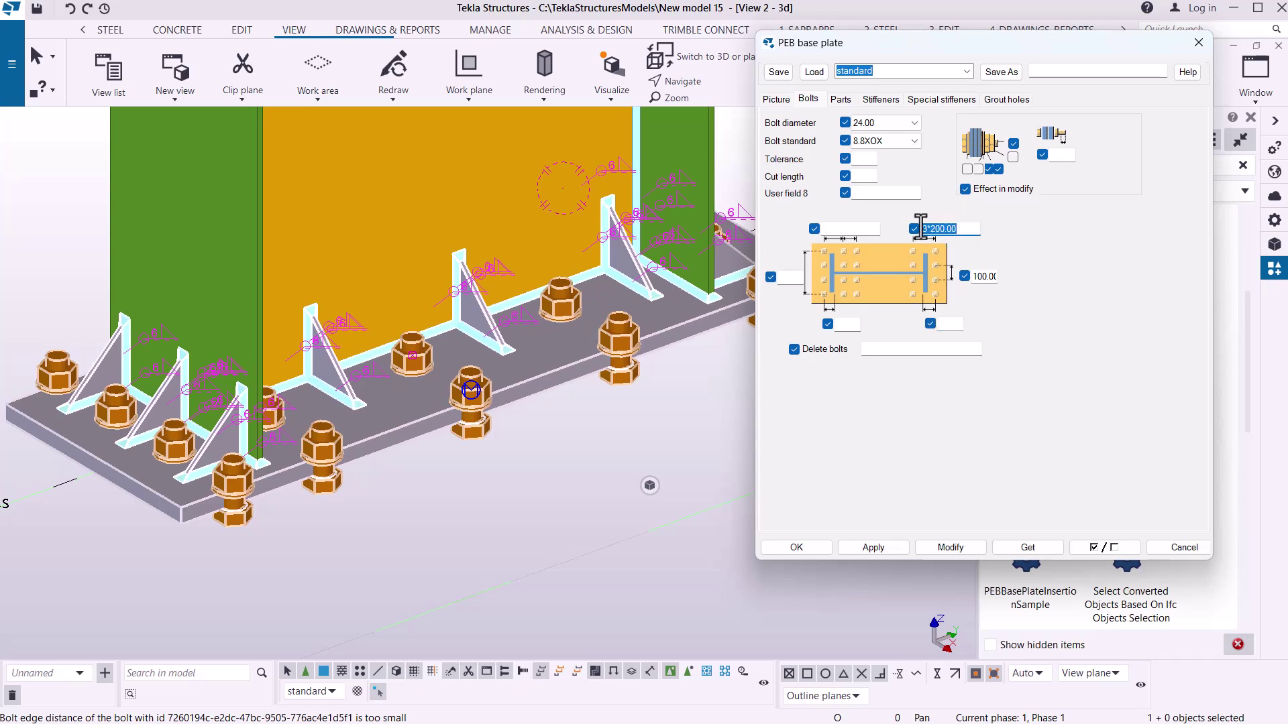
type("100")
left_click(948, 547)
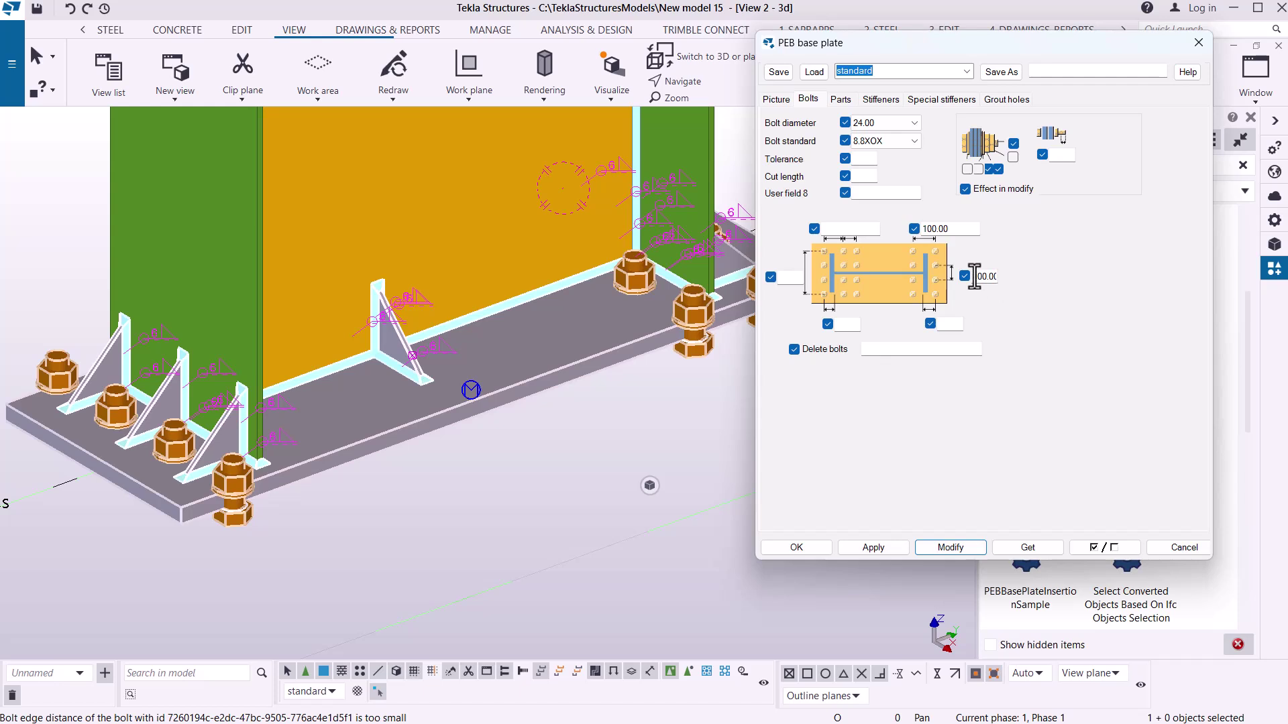
Step: Set the inner bolt gauge across the base plate to 200 and the outer bolt gauge to 0
left_click_drag(974, 276, 1012, 276)
type("200")
left_click(949, 548)
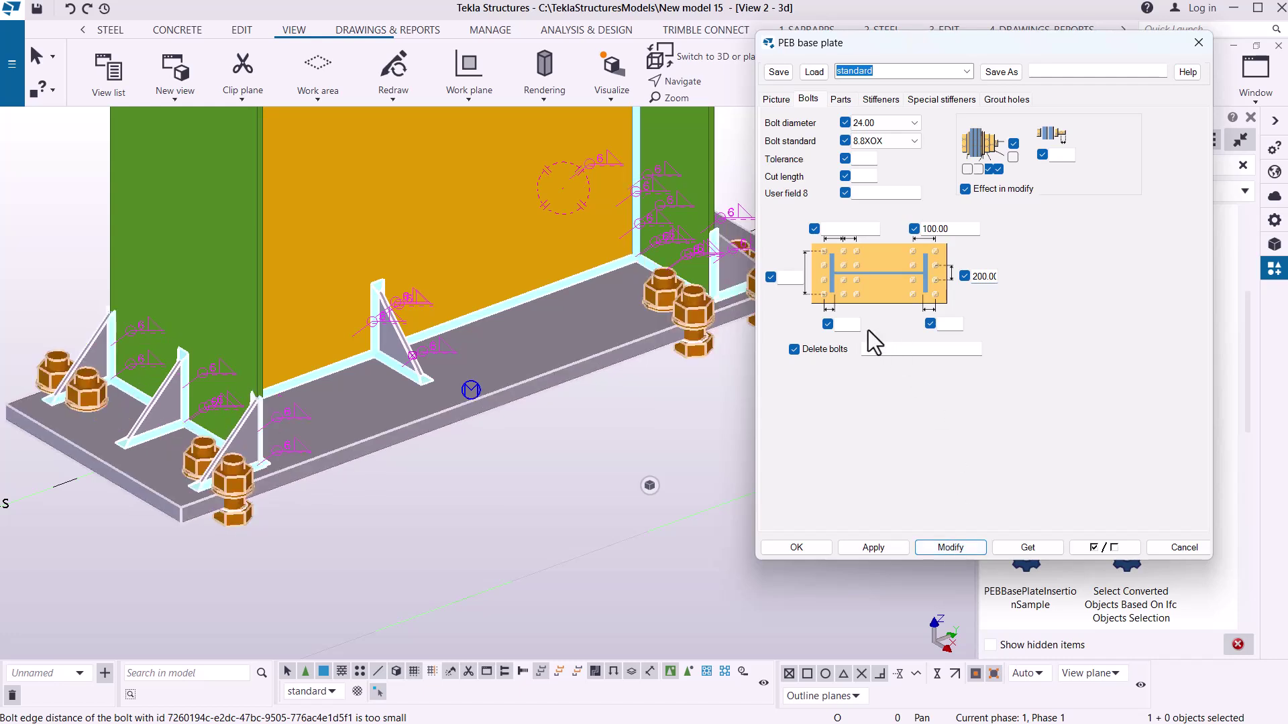
left_click(788, 278)
type("0")
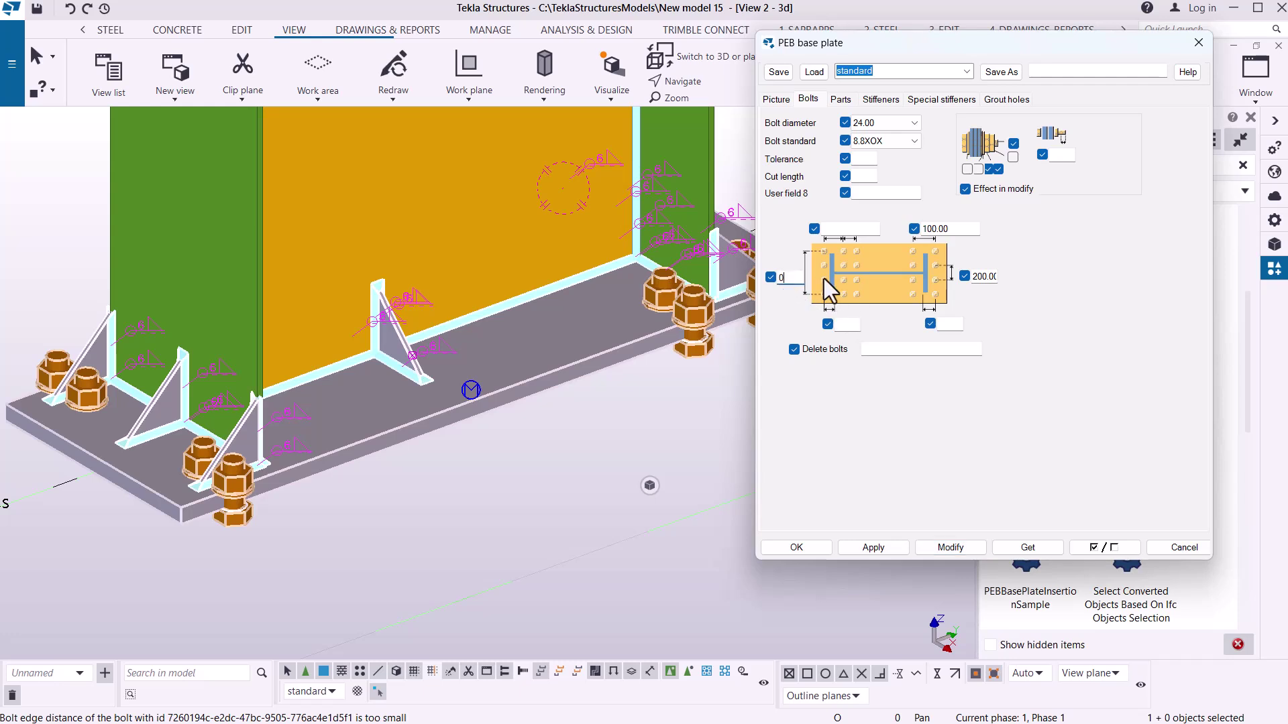
left_click(951, 546)
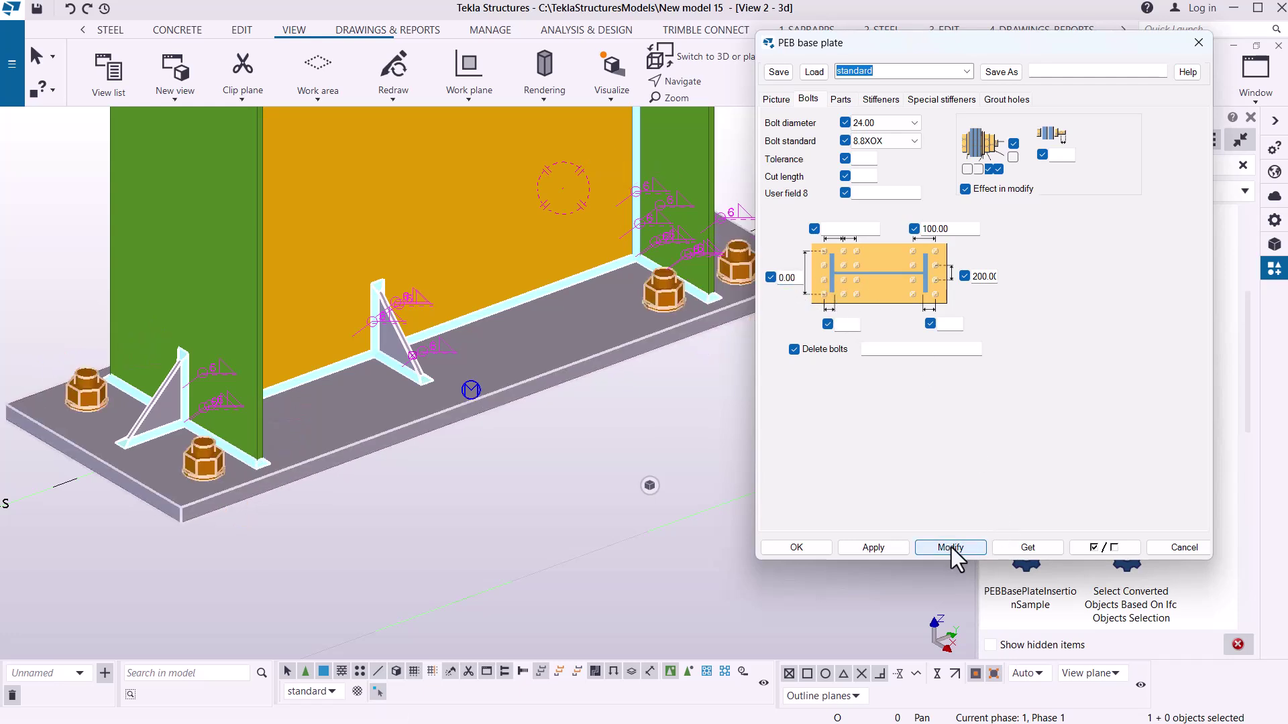
Step: Try three bolt spacings of 200 along the column web with the new bolt gauge
double_click(920, 228)
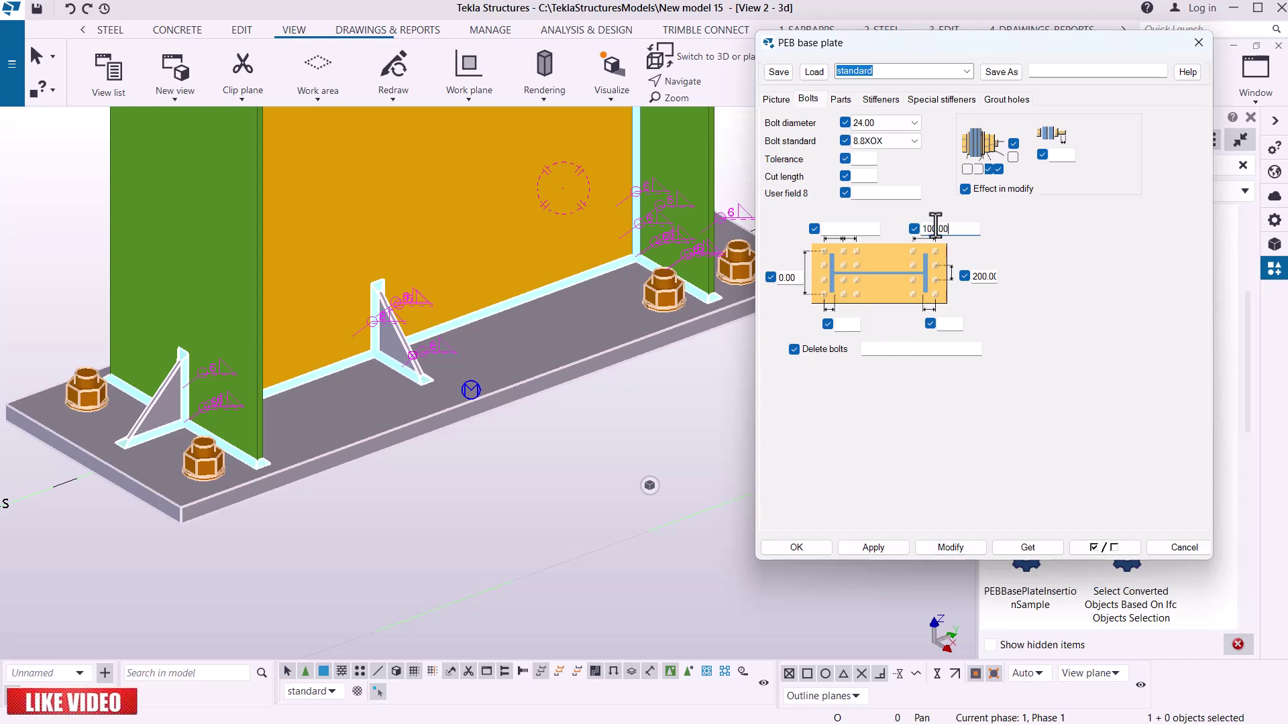
type("3")
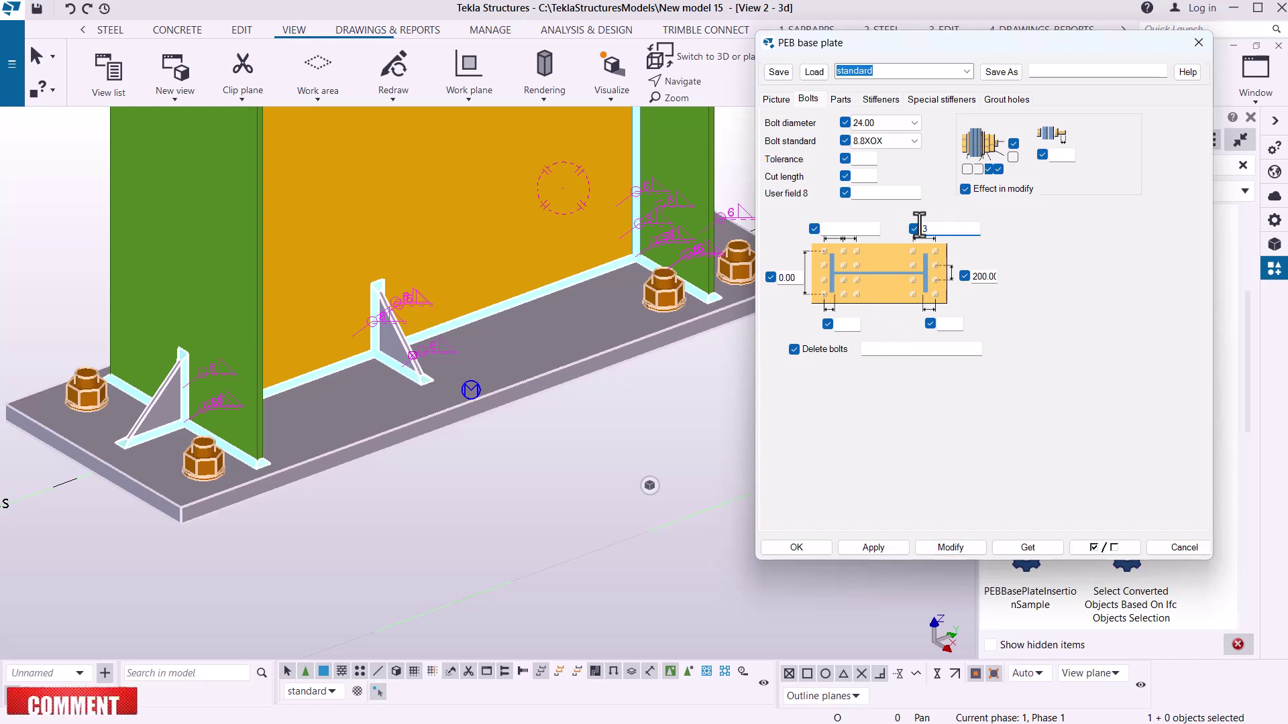
type("*200")
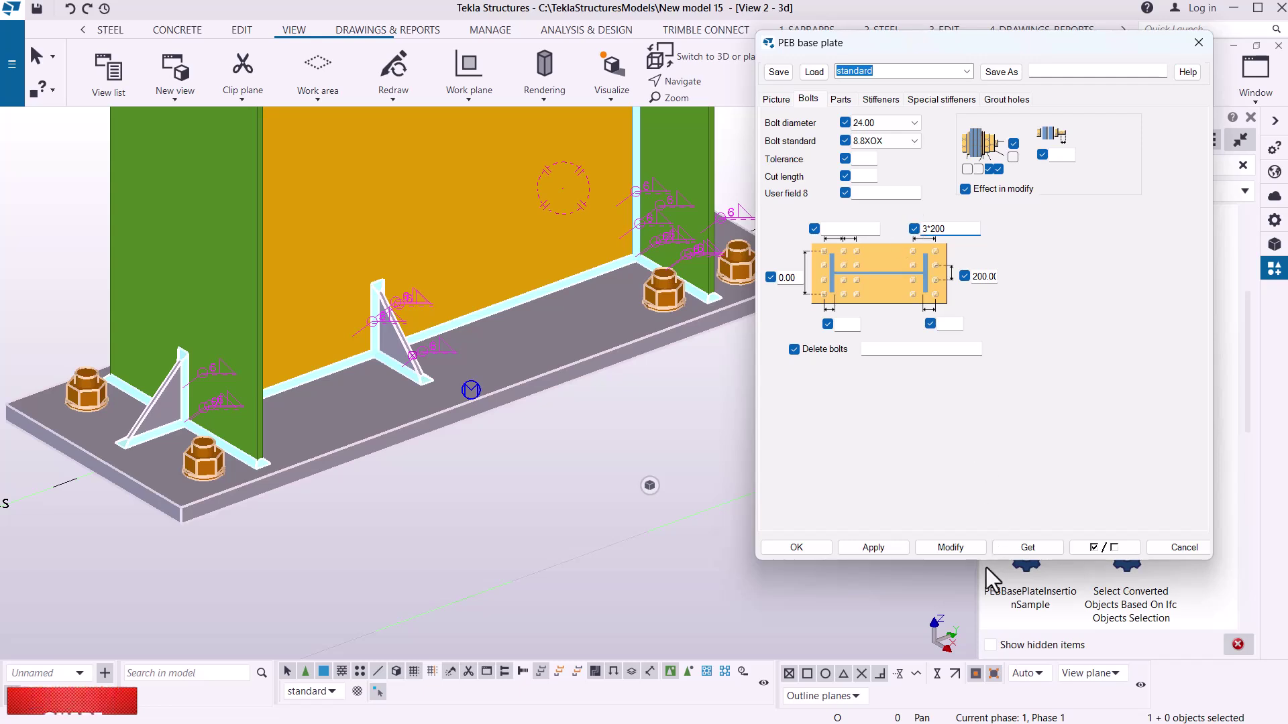
left_click(956, 546)
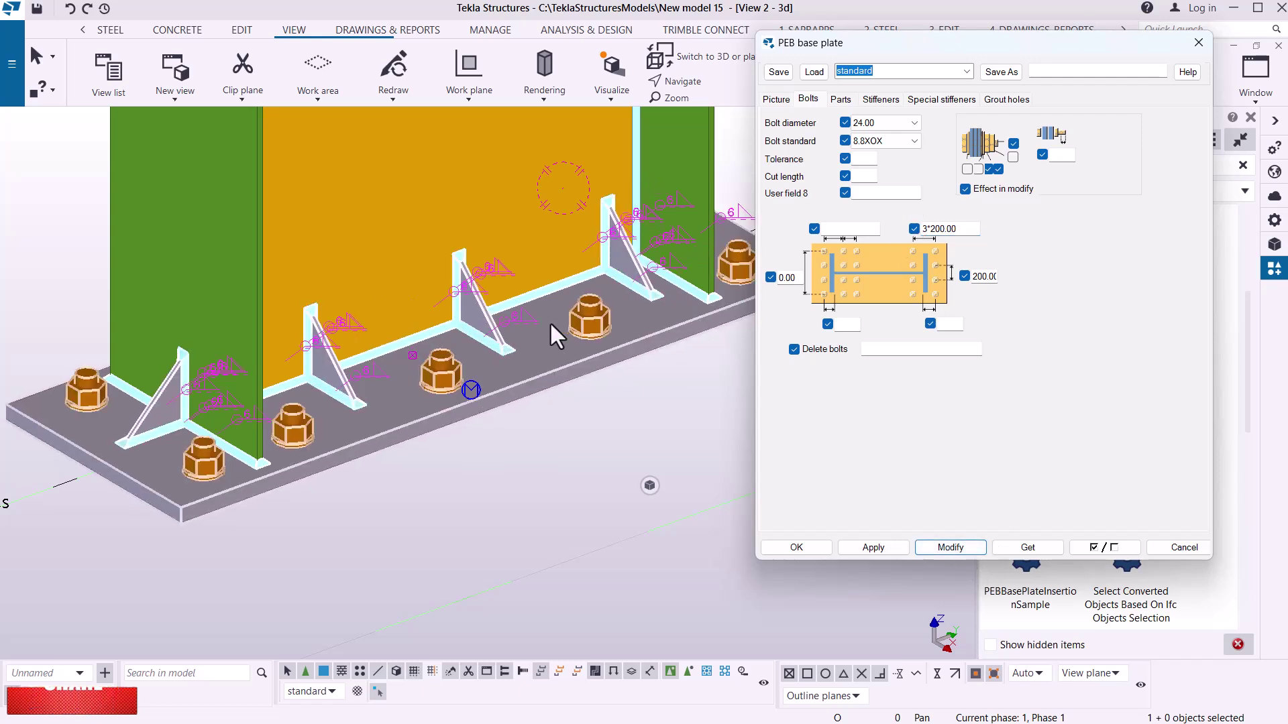
scroll(172, 344, "down", 1)
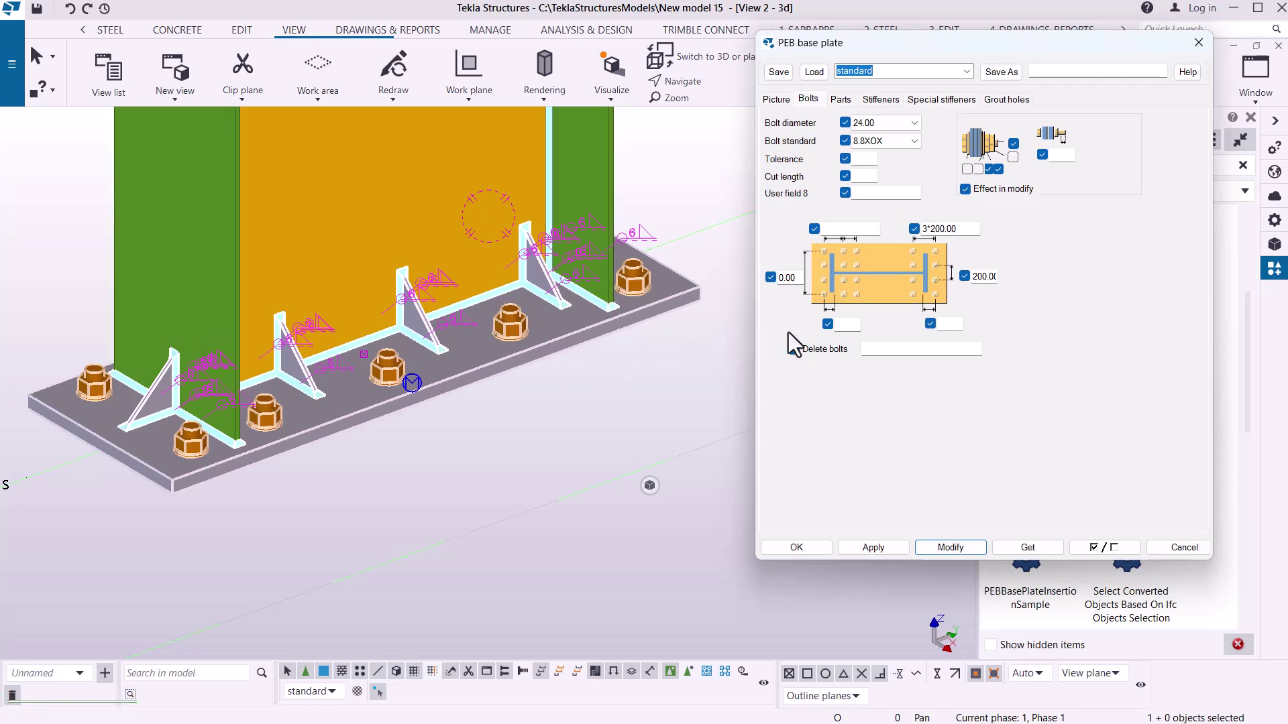
Step: Set the bolt distance from the flange to 50 at both ends of the base plate
left_click(849, 325)
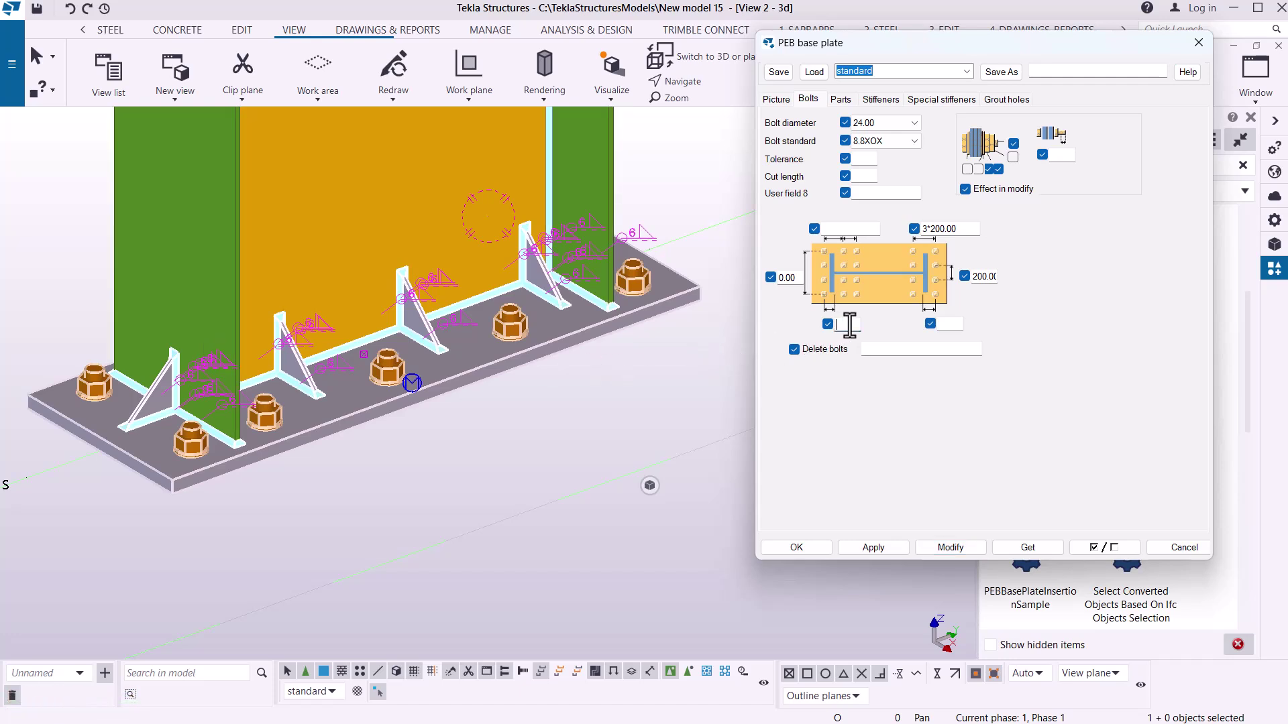
type("50.00")
left_click(953, 327)
type("50")
left_click(937, 546)
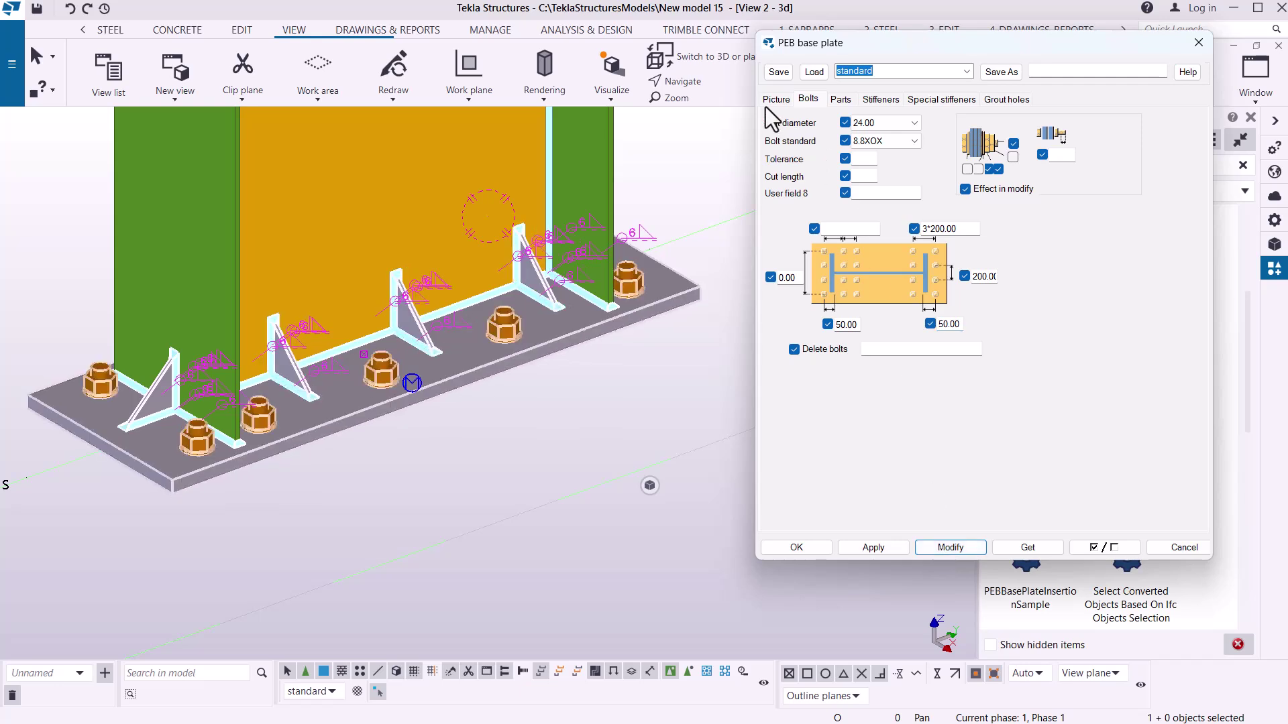
Step: View the base plate from the side and try a bolt spacing of 4*200 along the column web
left_click(706, 80)
left_click(711, 107)
left_click_drag(517, 342, 425, 274)
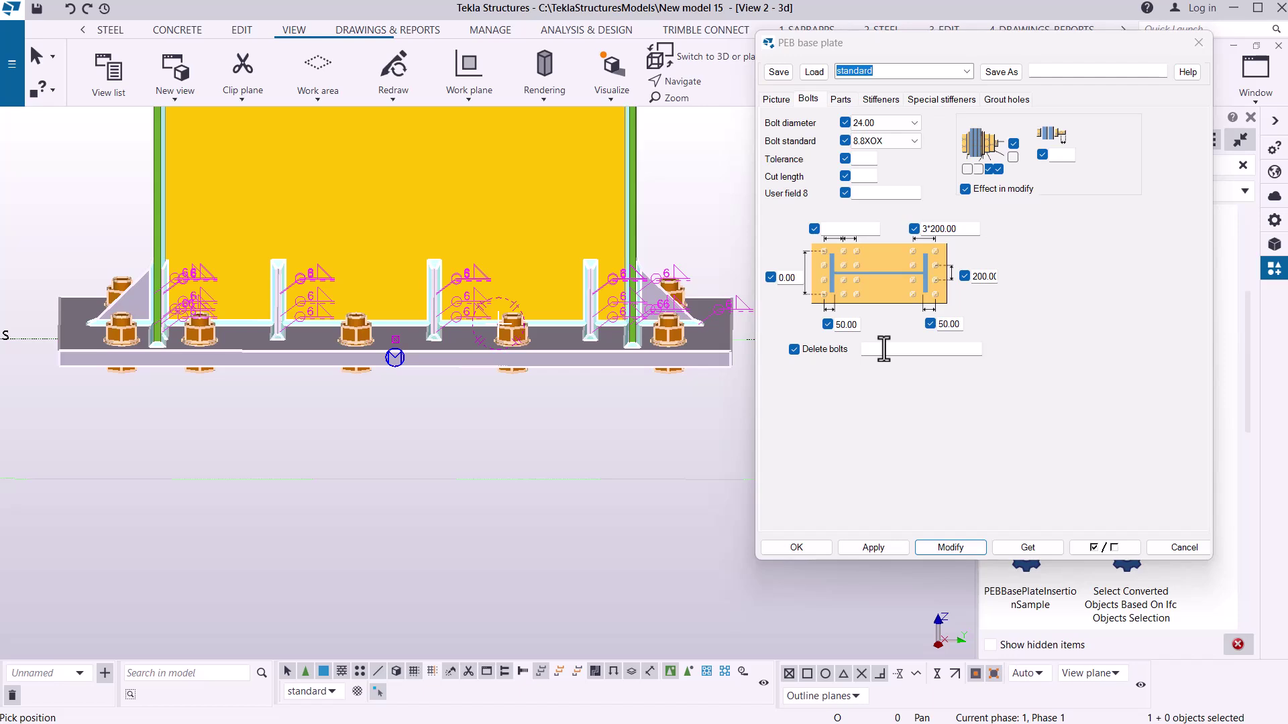
left_click(918, 229)
type("4")
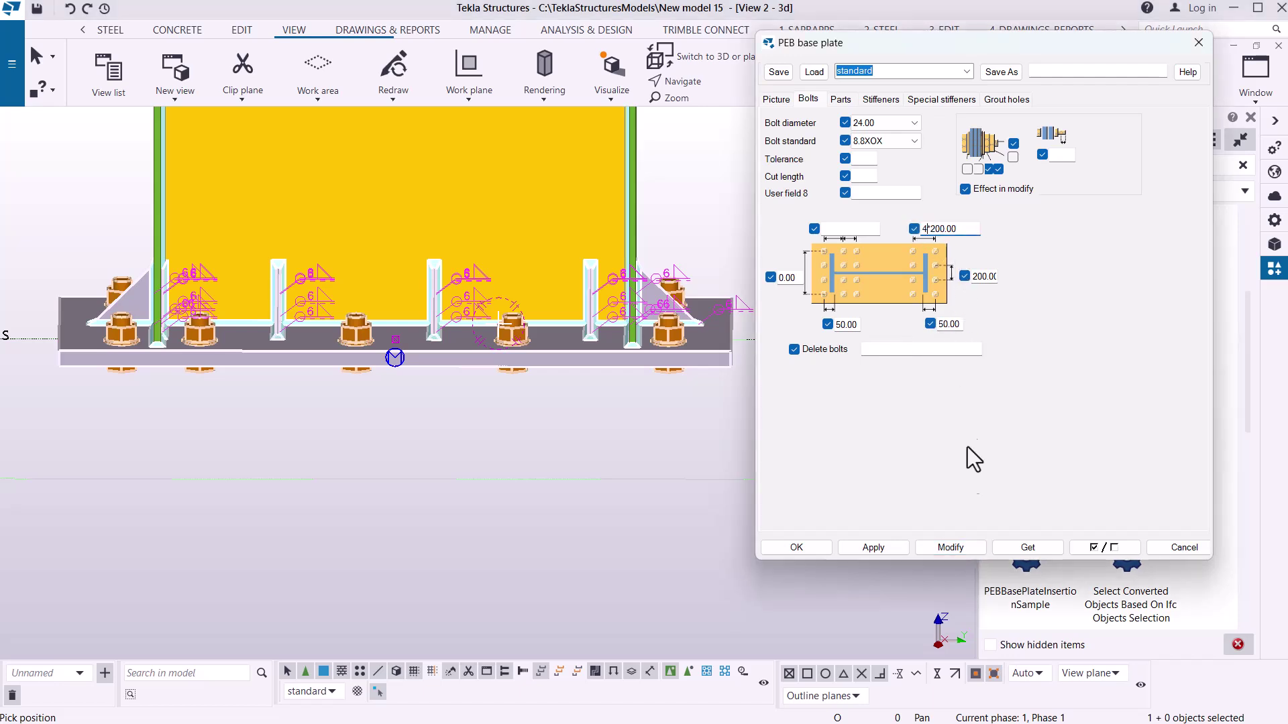
left_click(952, 548)
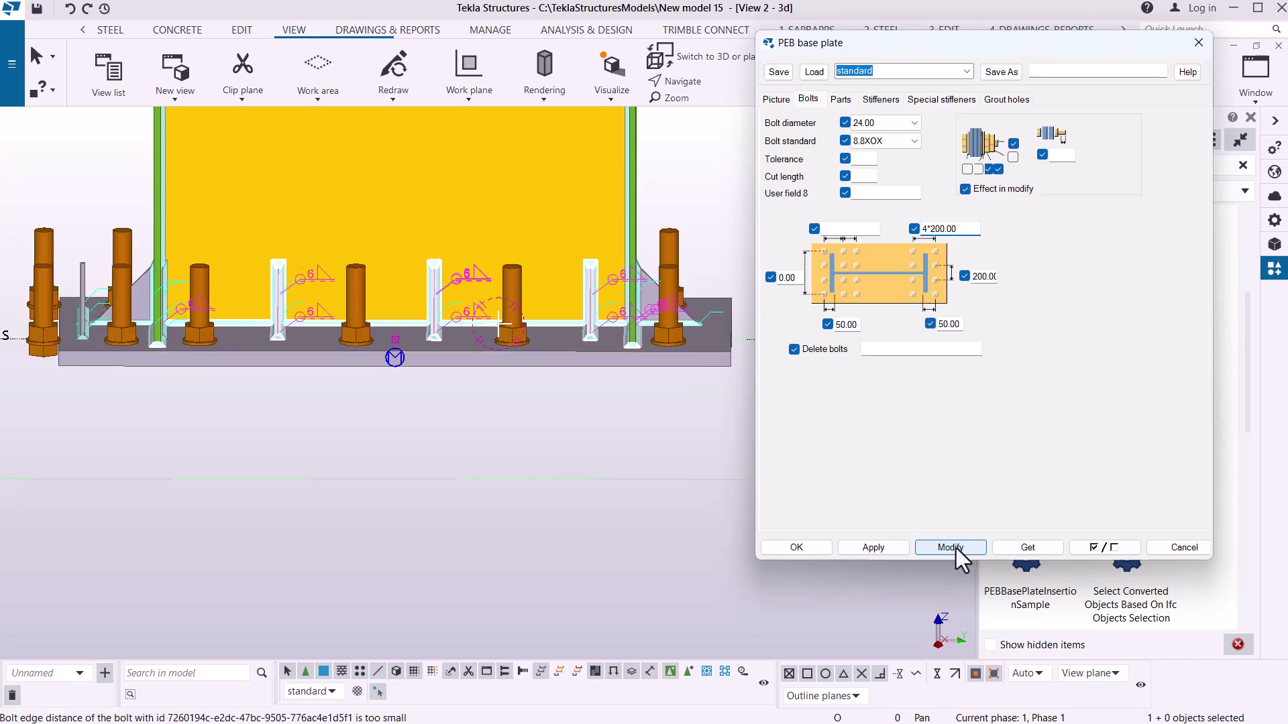
Step: Set the bolt spacing along the column web to 4*150 and modify the base plate
double_click(925, 229)
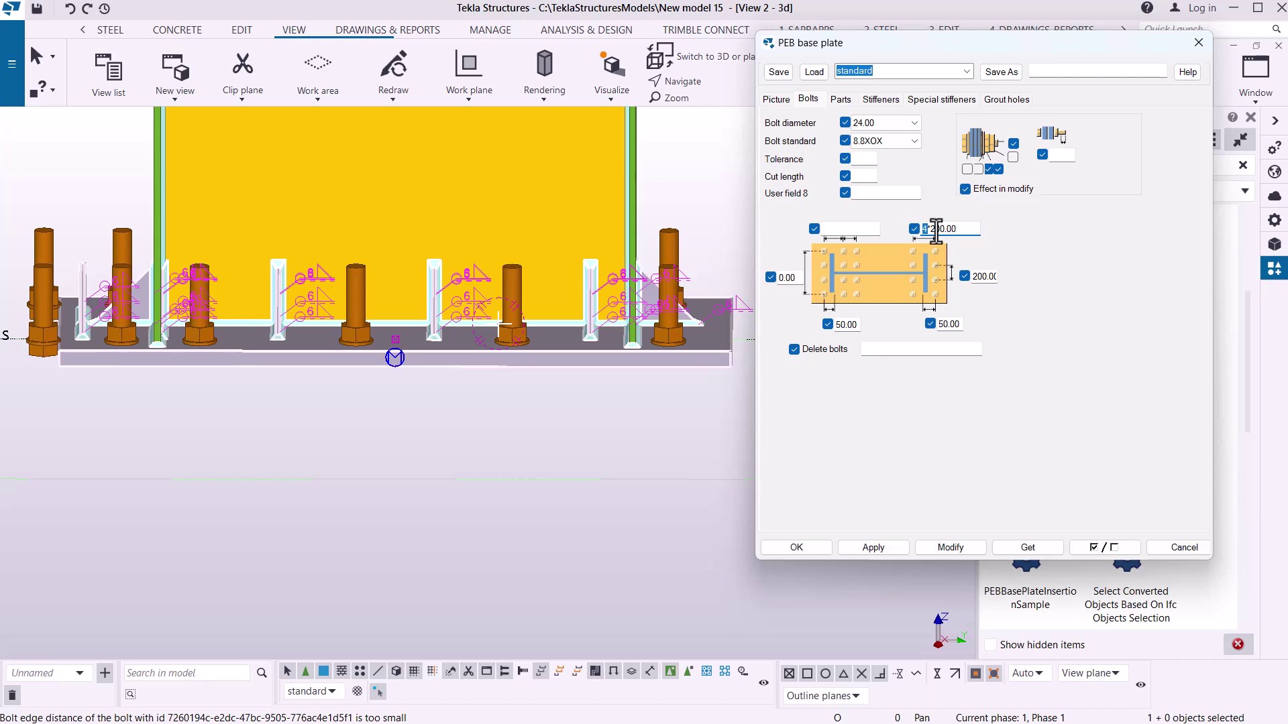
left_click(937, 228)
left_click(949, 548)
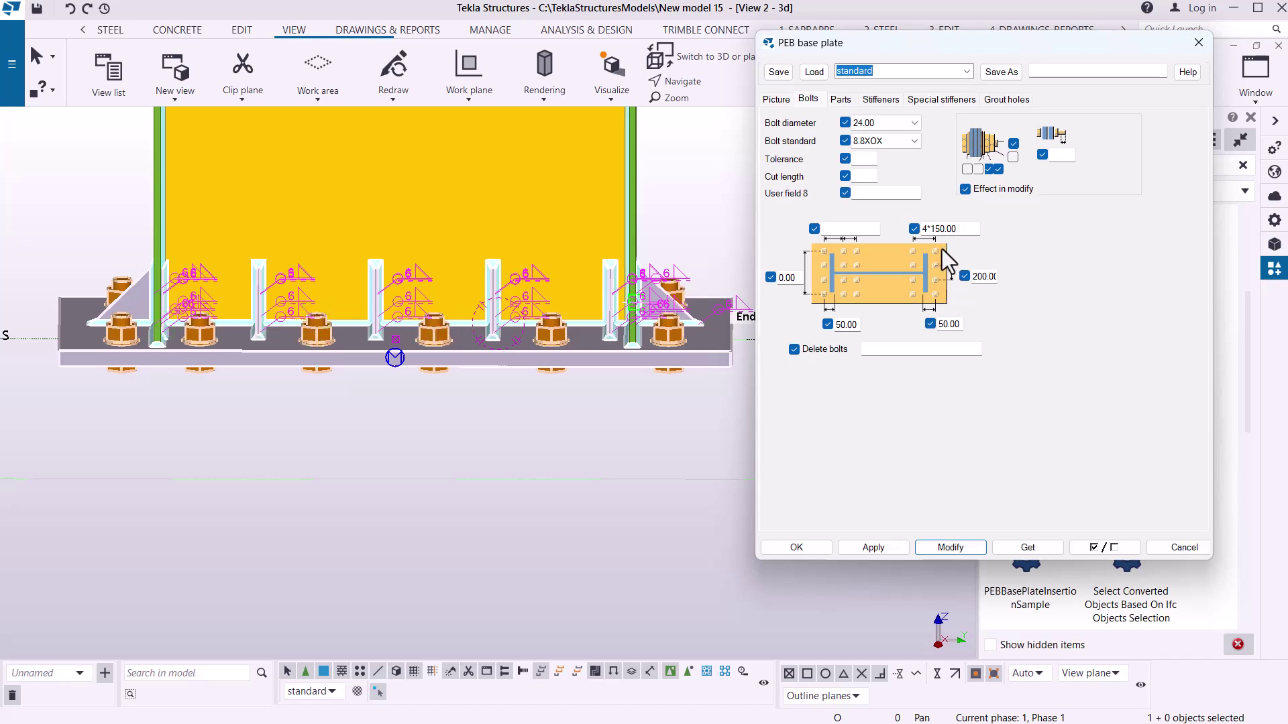
Step: Set the bolt spacing along the column web to 3*150 and modify the base plate
left_click(924, 228)
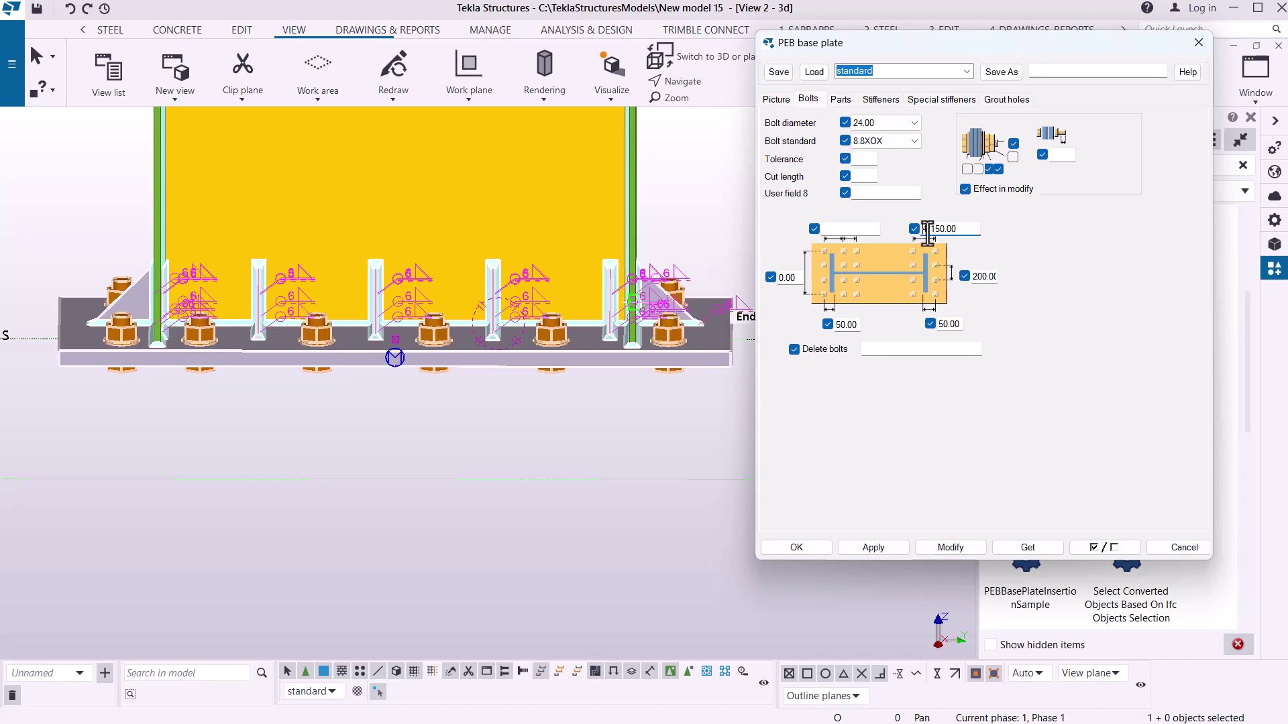
type("3*")
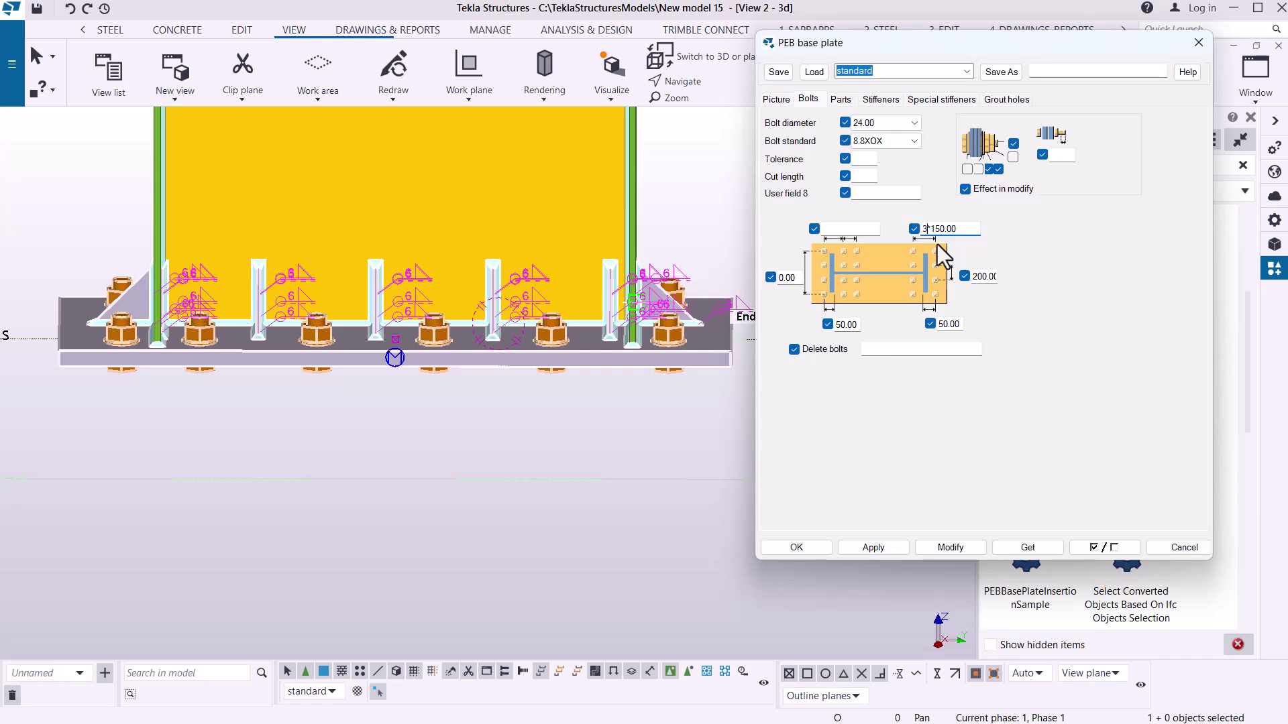
left_click(948, 546)
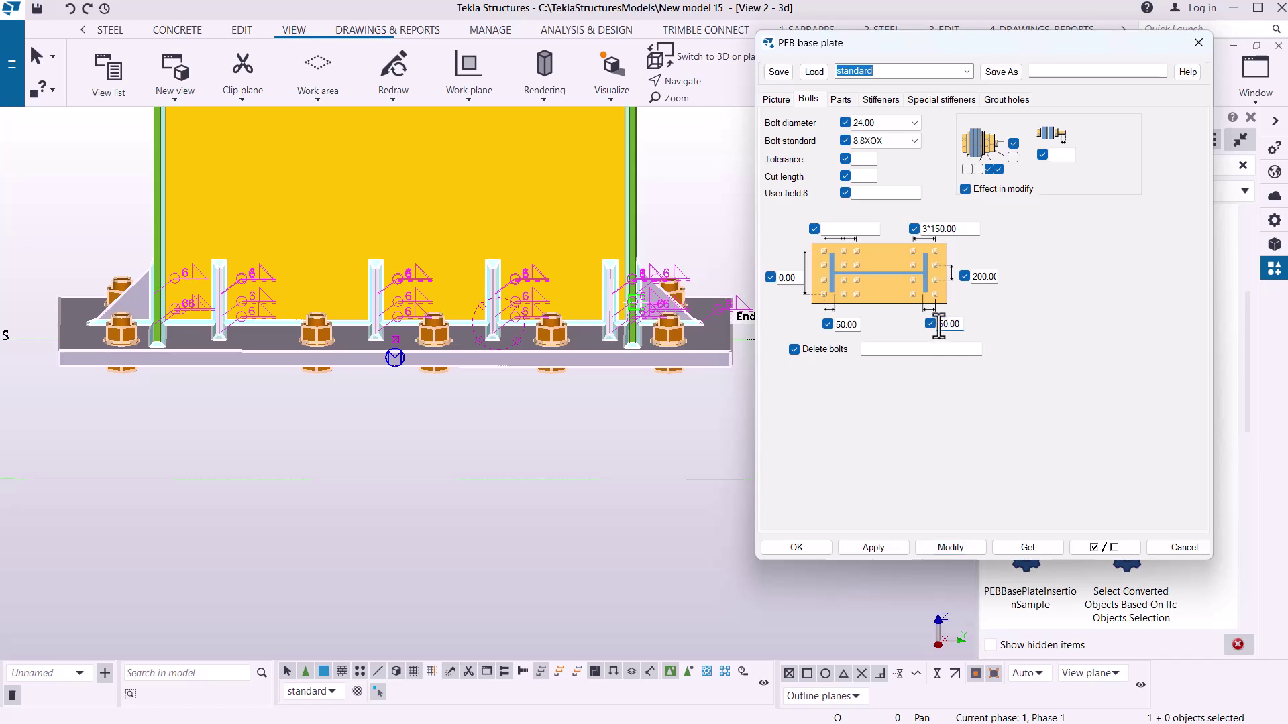
Step: Try a bolt distance of -50 from the flange at both ends of the base plate
left_click(956, 547)
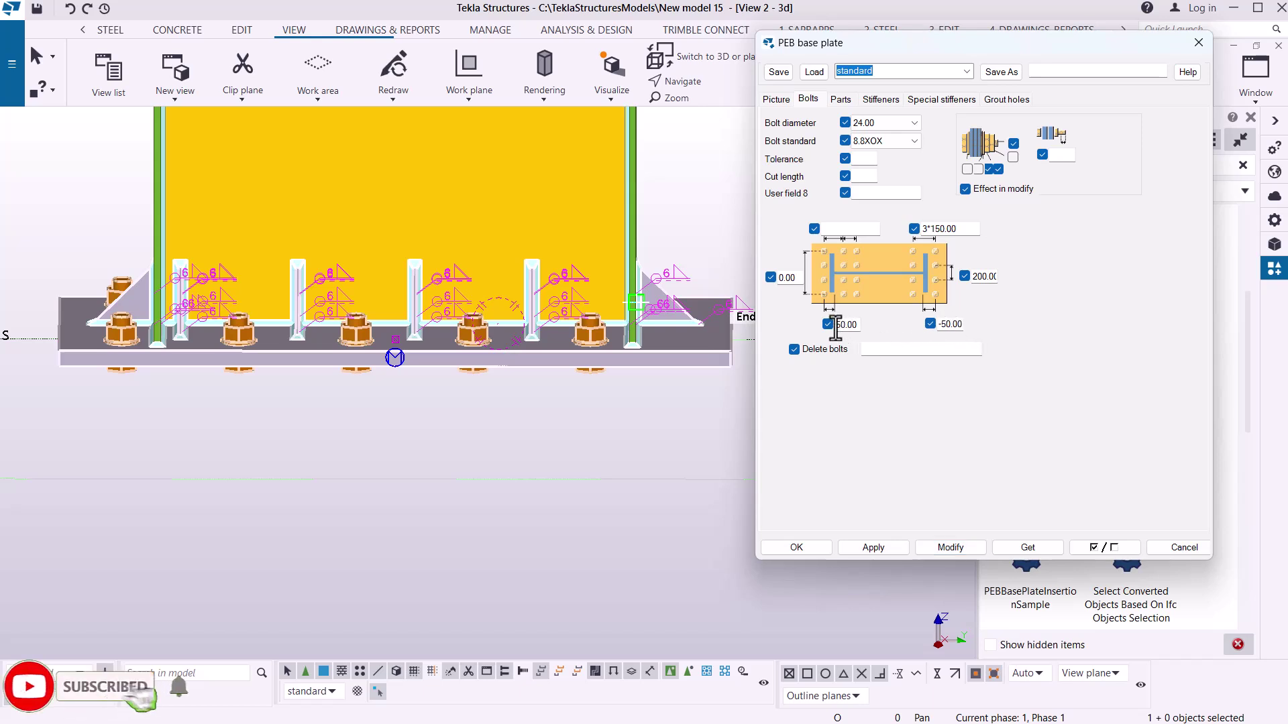
type("-")
left_click(949, 547)
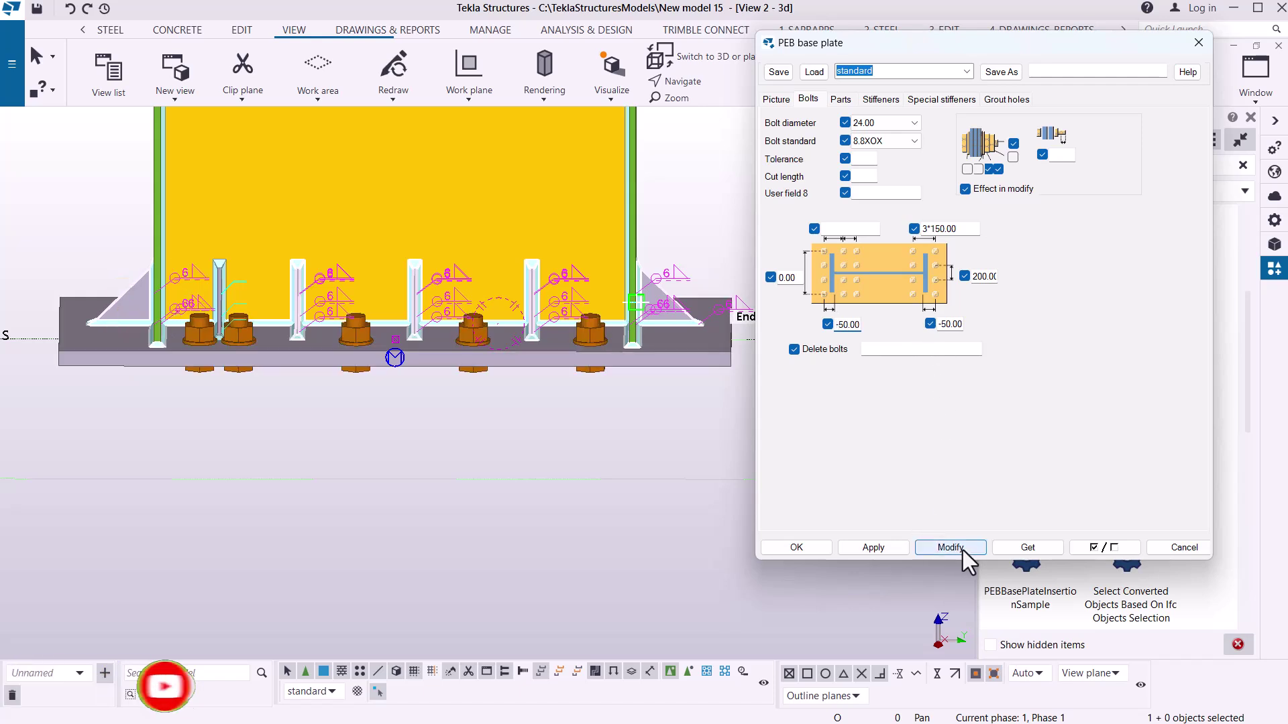
Step: Restore the first flange's bolt distance to 50, clear the other flange's bolt distance, and modify the base plate
left_click(842, 325)
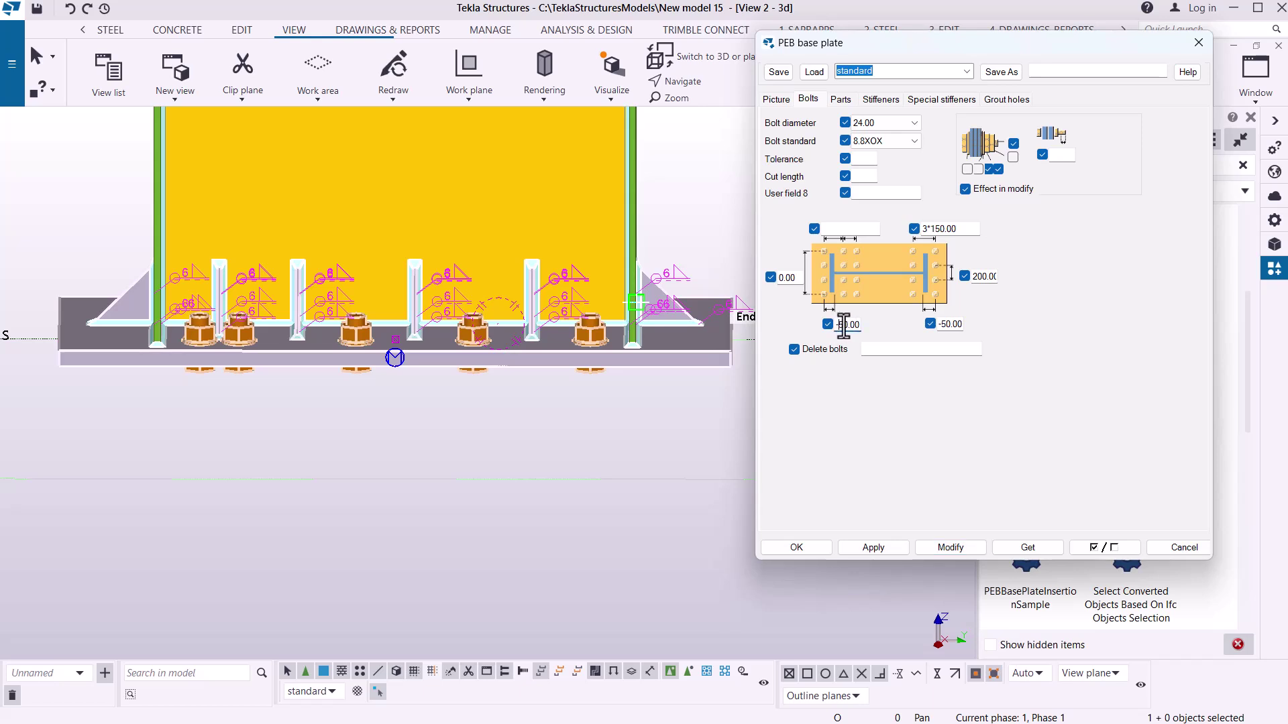
key("BackSpace")
left_click(949, 548)
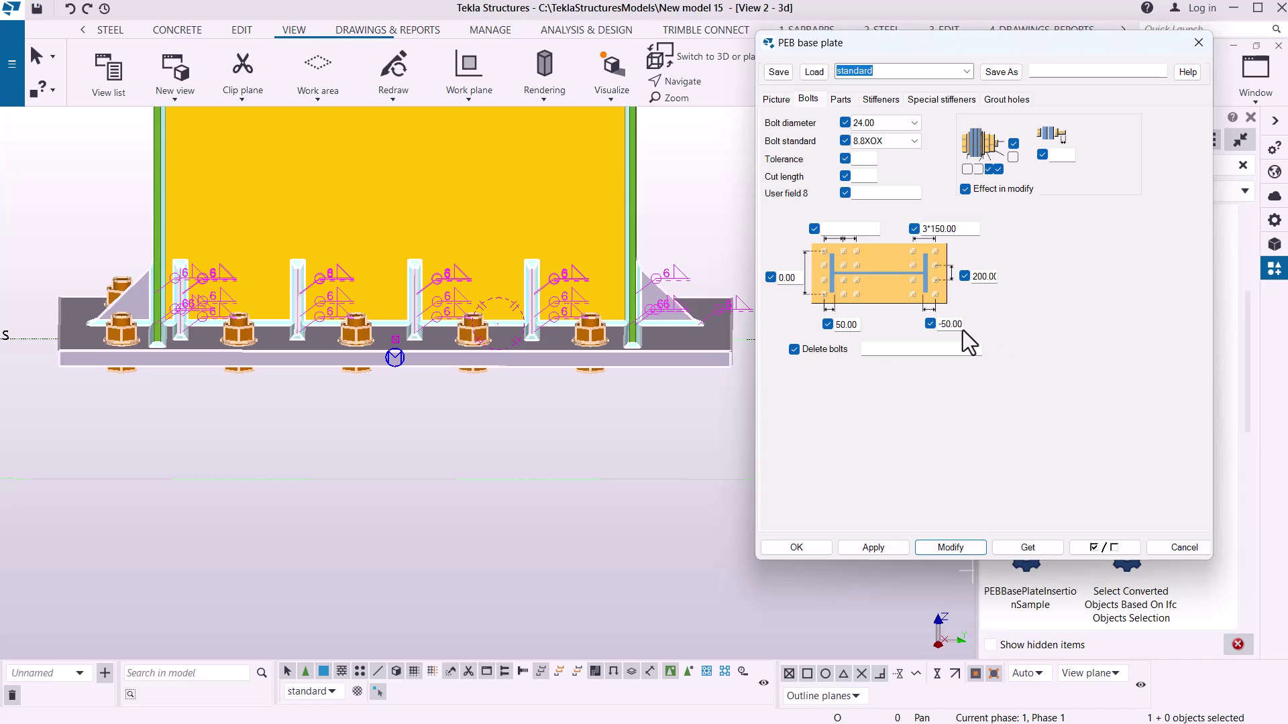
double_click(942, 325)
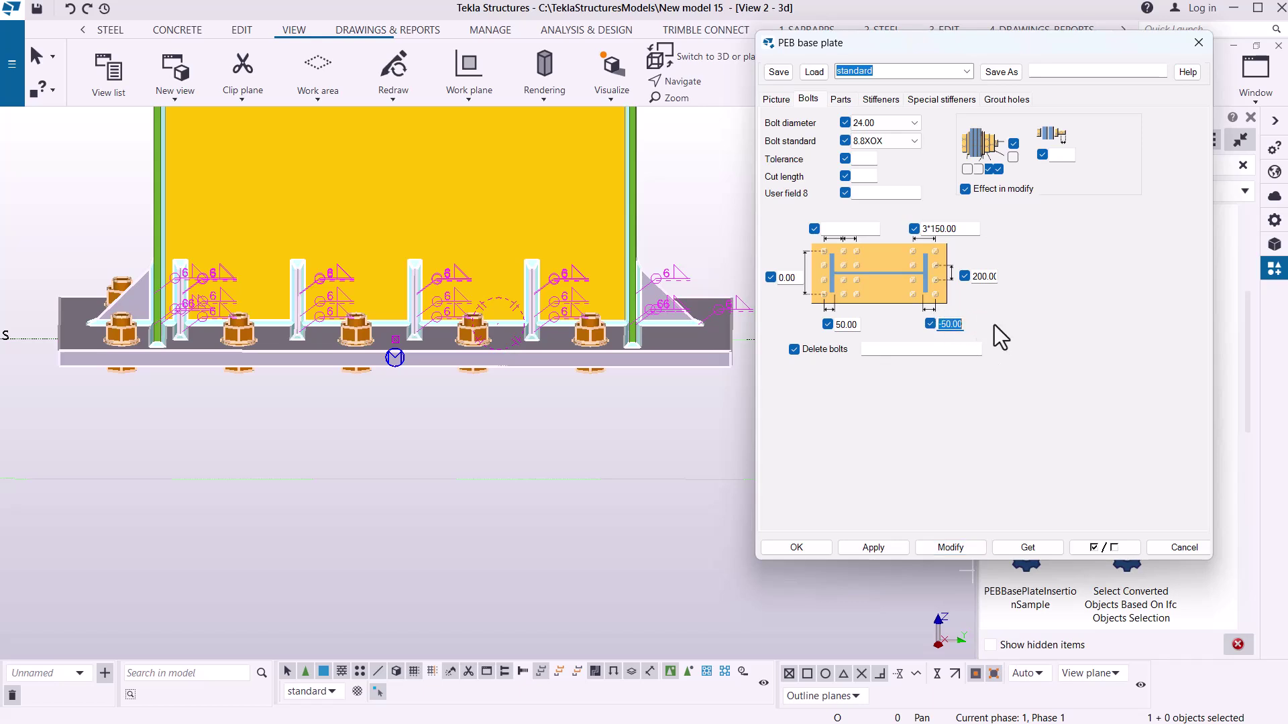
key("BackSpace")
left_click(957, 547)
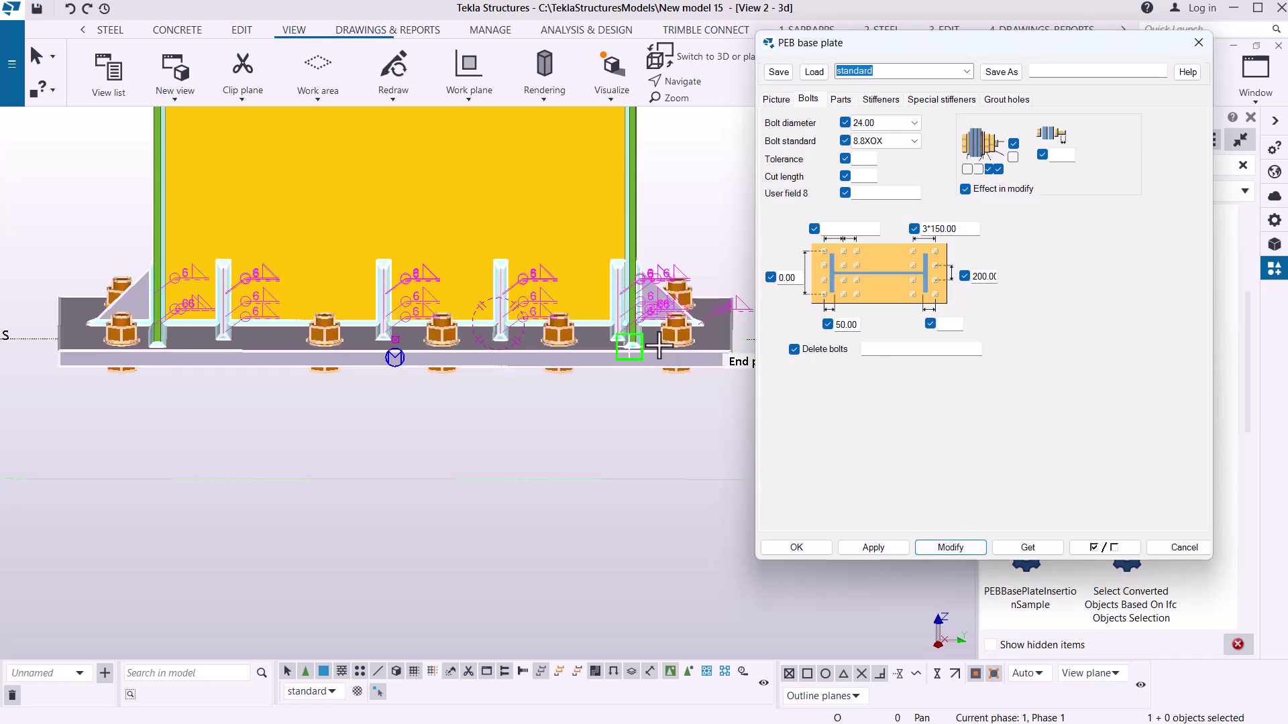
Step: Try a bolt spacing of 3*160 along the column web and settle on 3*170, modifying the base plate each time
left_click(927, 229)
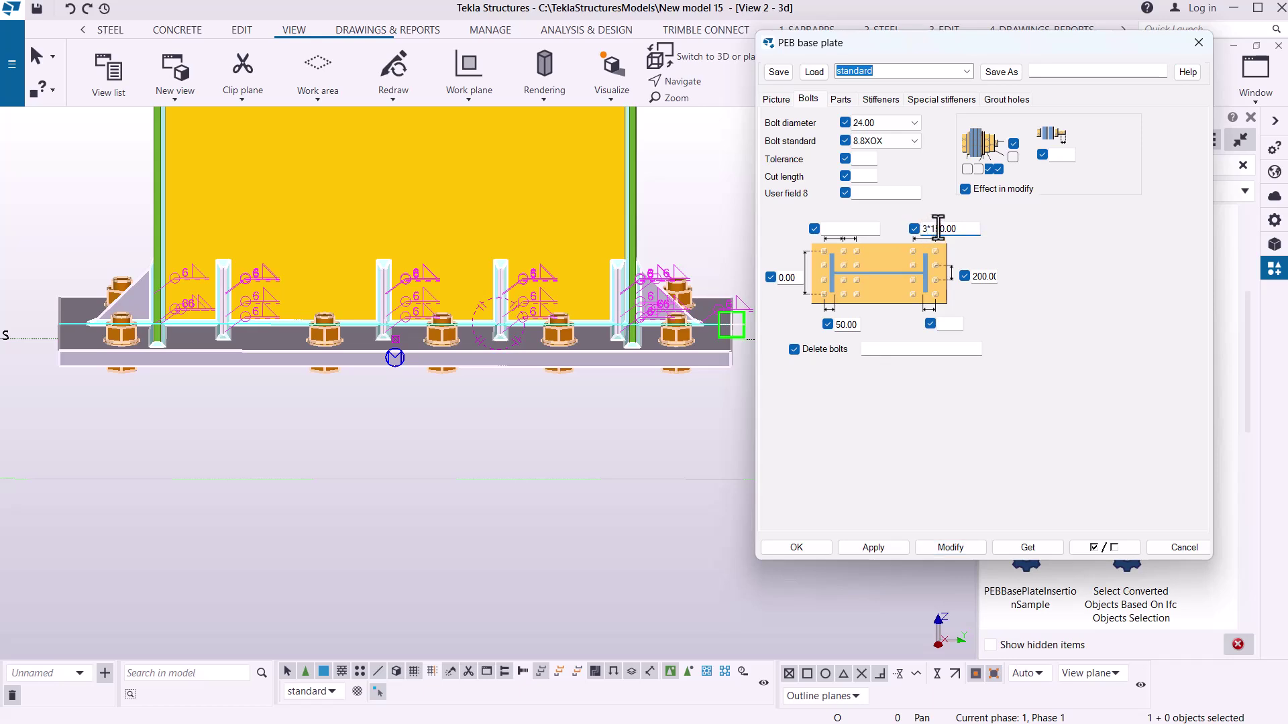
left_click_drag(935, 228, 946, 228)
type("6")
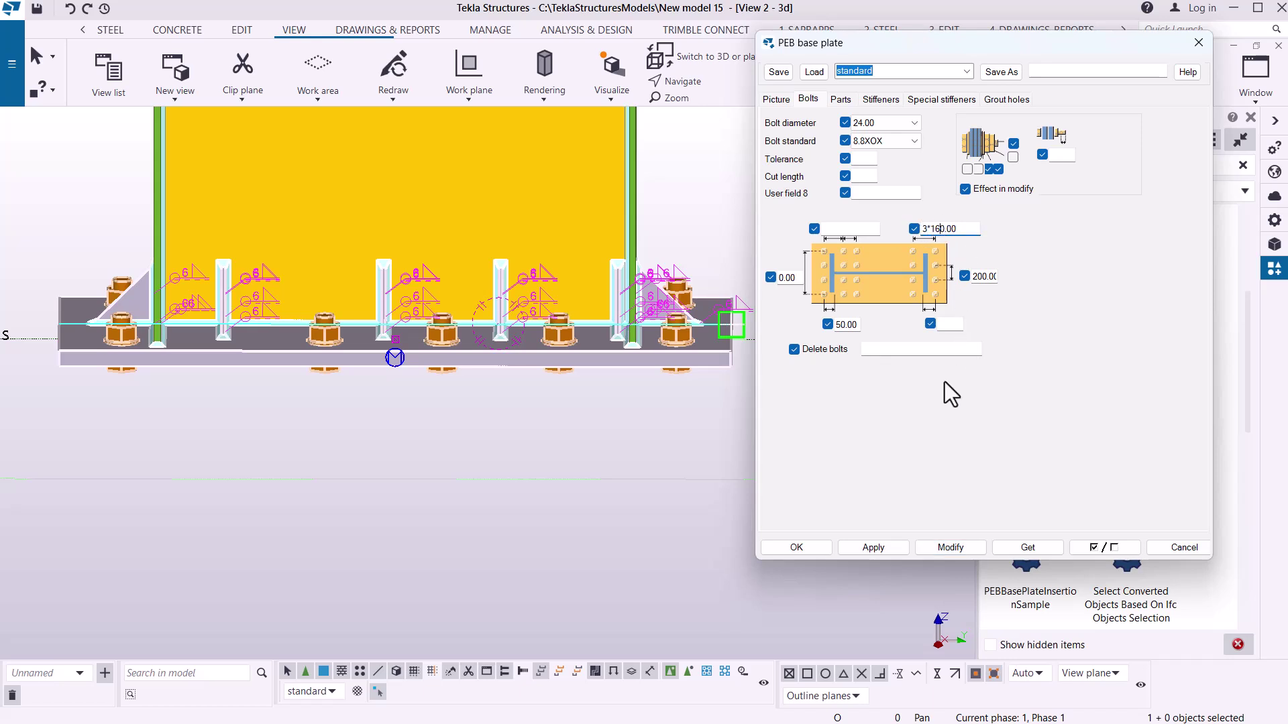
left_click(950, 547)
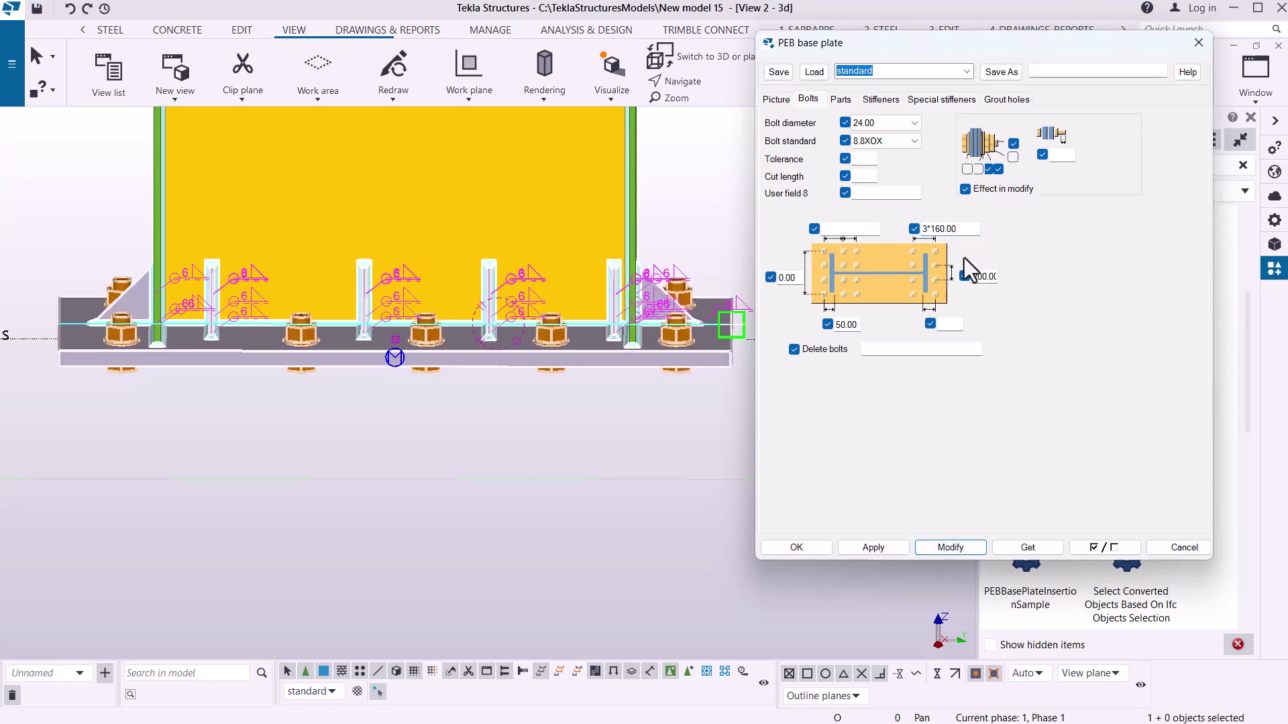
left_click(945, 228)
type("7")
left_click(950, 547)
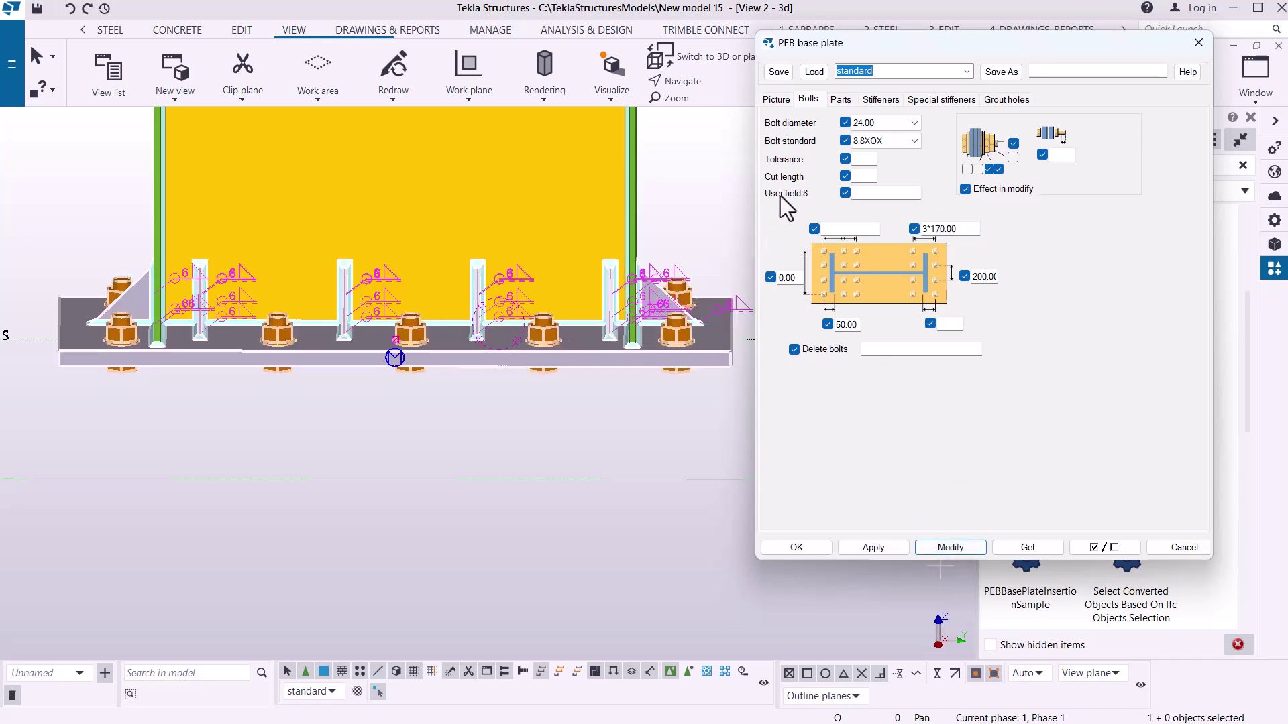
Step: Change the shape of the web and outer flange stiffeners to a plate with only its upper outer corner cut off
left_click(706, 82)
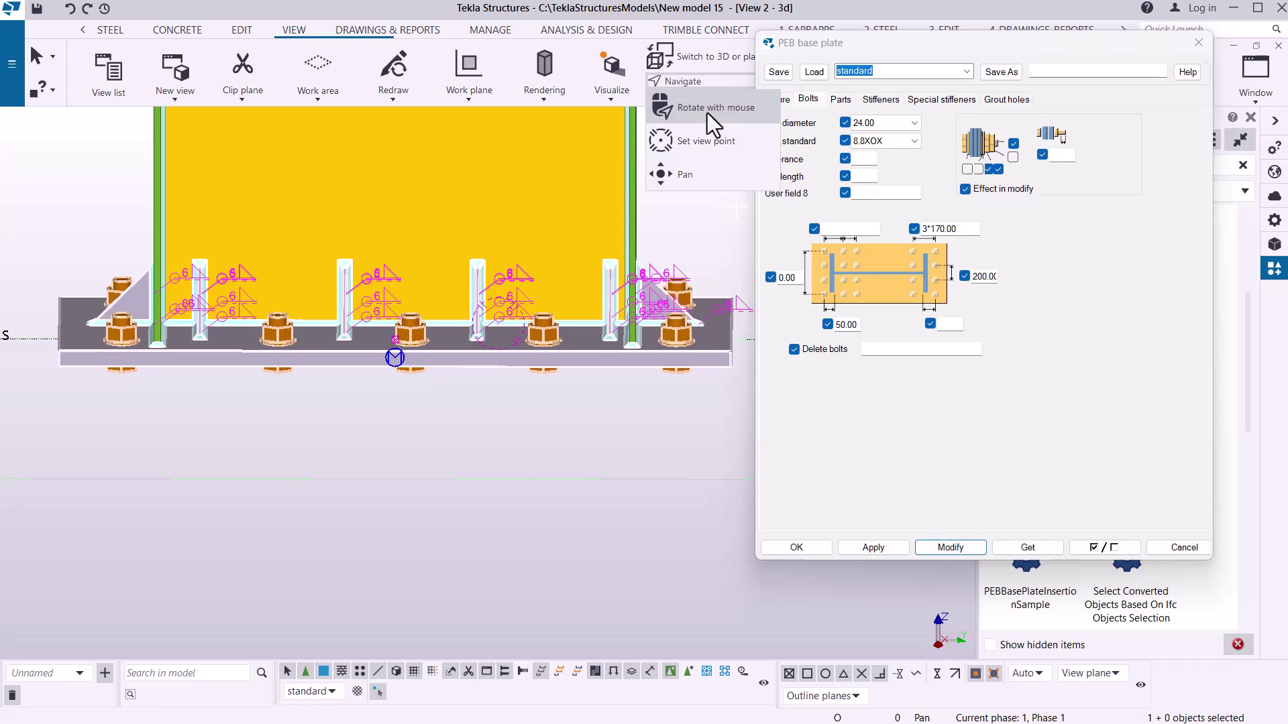
left_click(705, 107)
left_click_drag(445, 331, 496, 345)
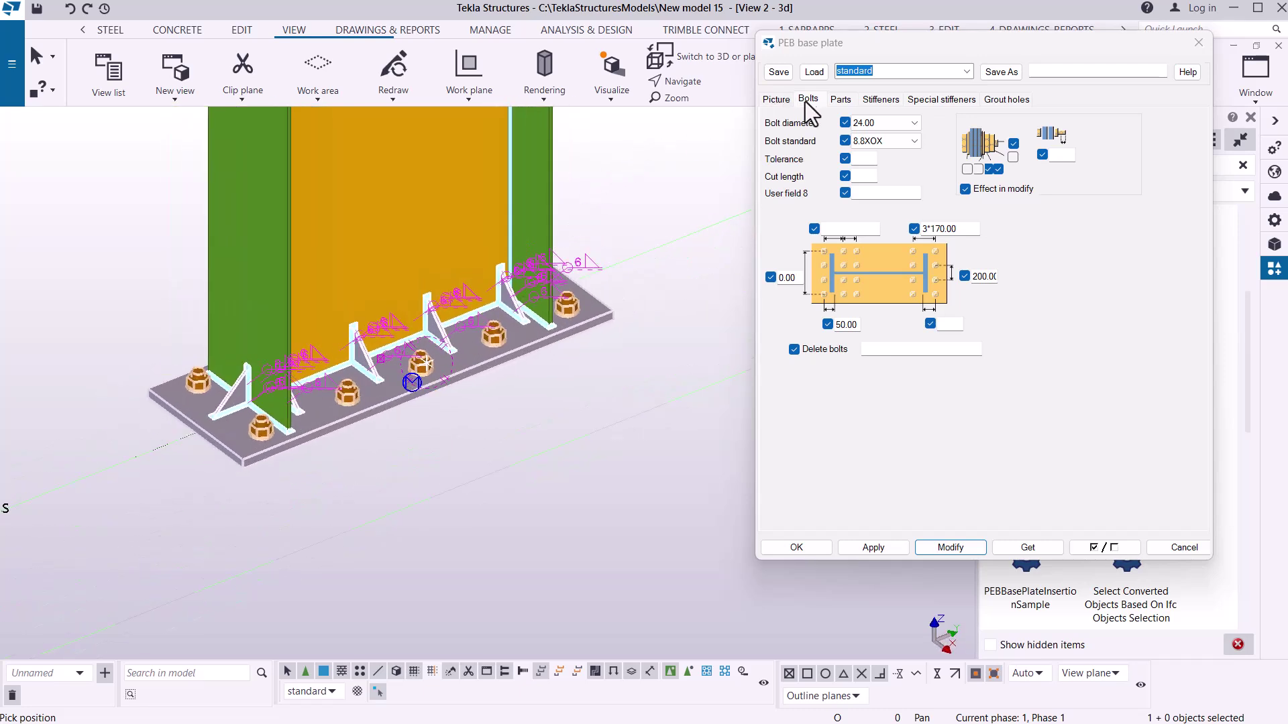
left_click(883, 98)
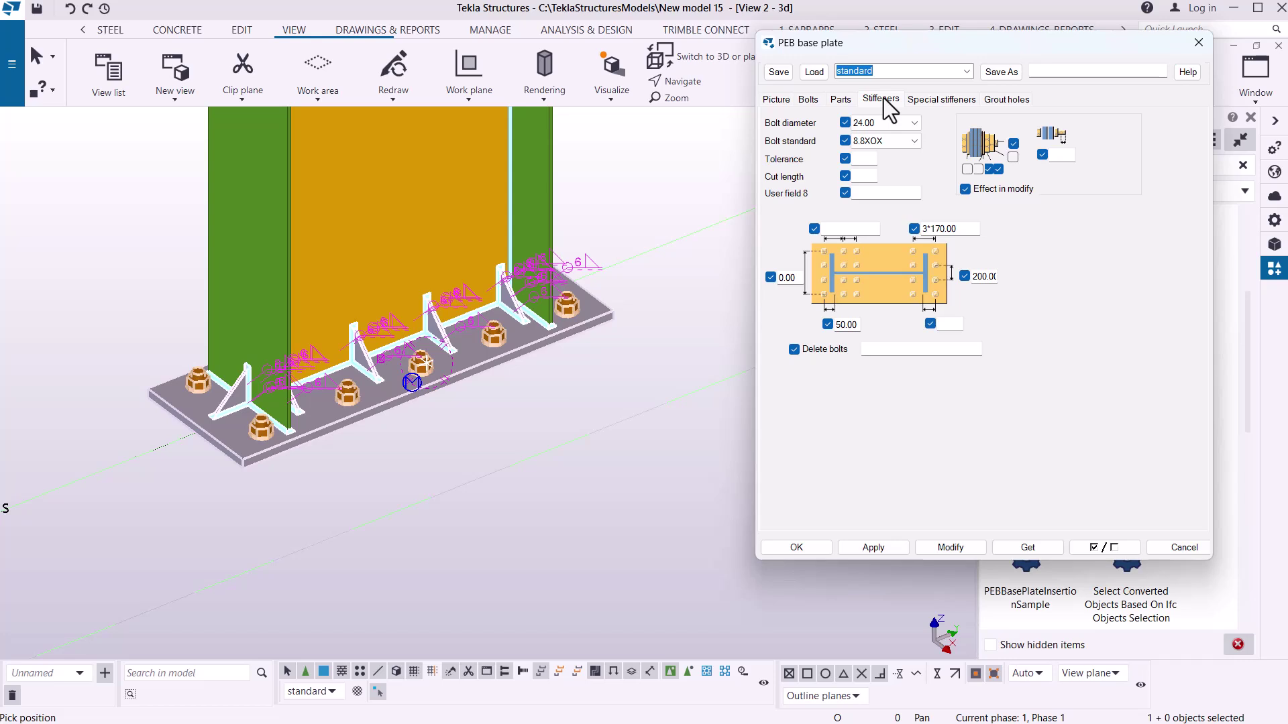
left_click(884, 101)
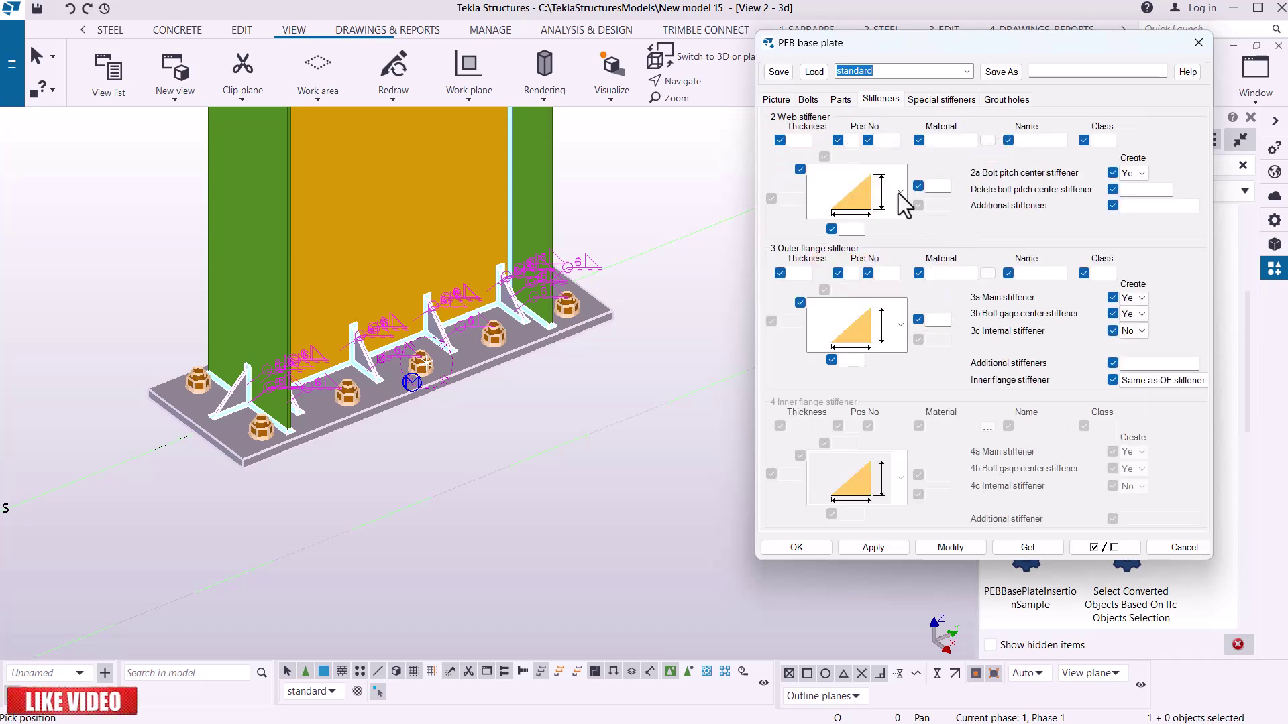
left_click(902, 201)
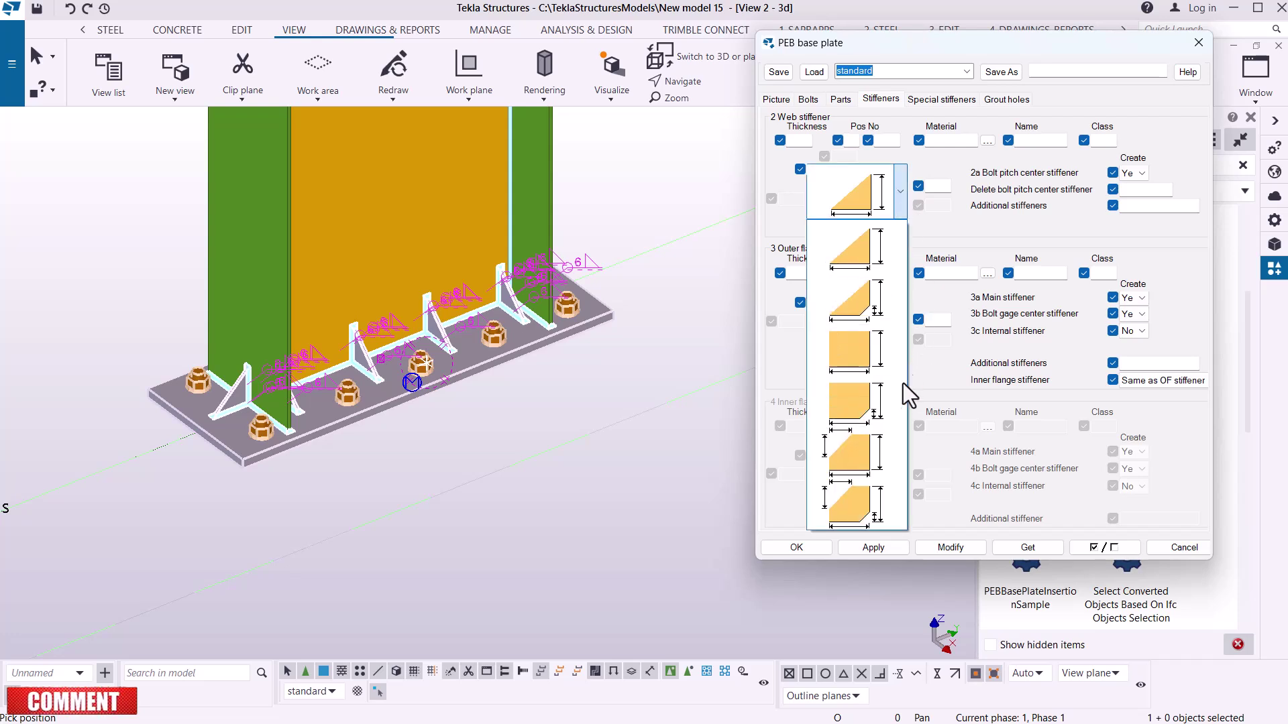
left_click(880, 460)
left_click(901, 325)
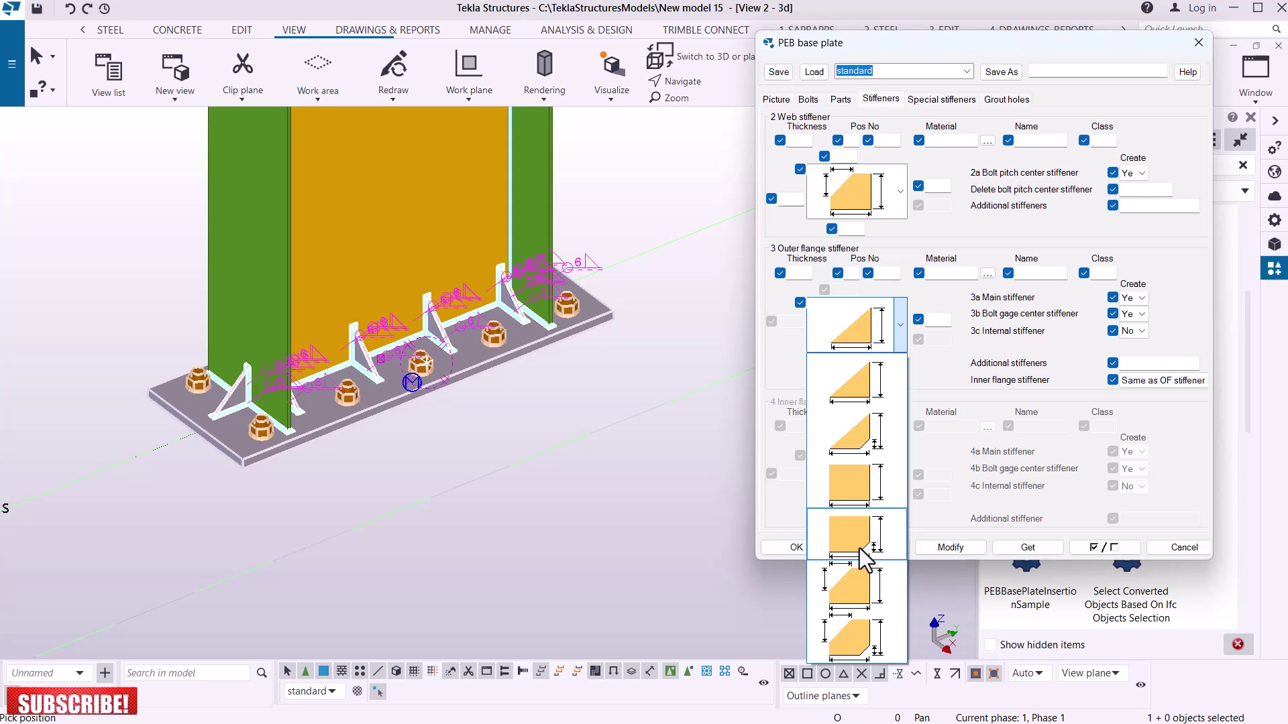
left_click(858, 587)
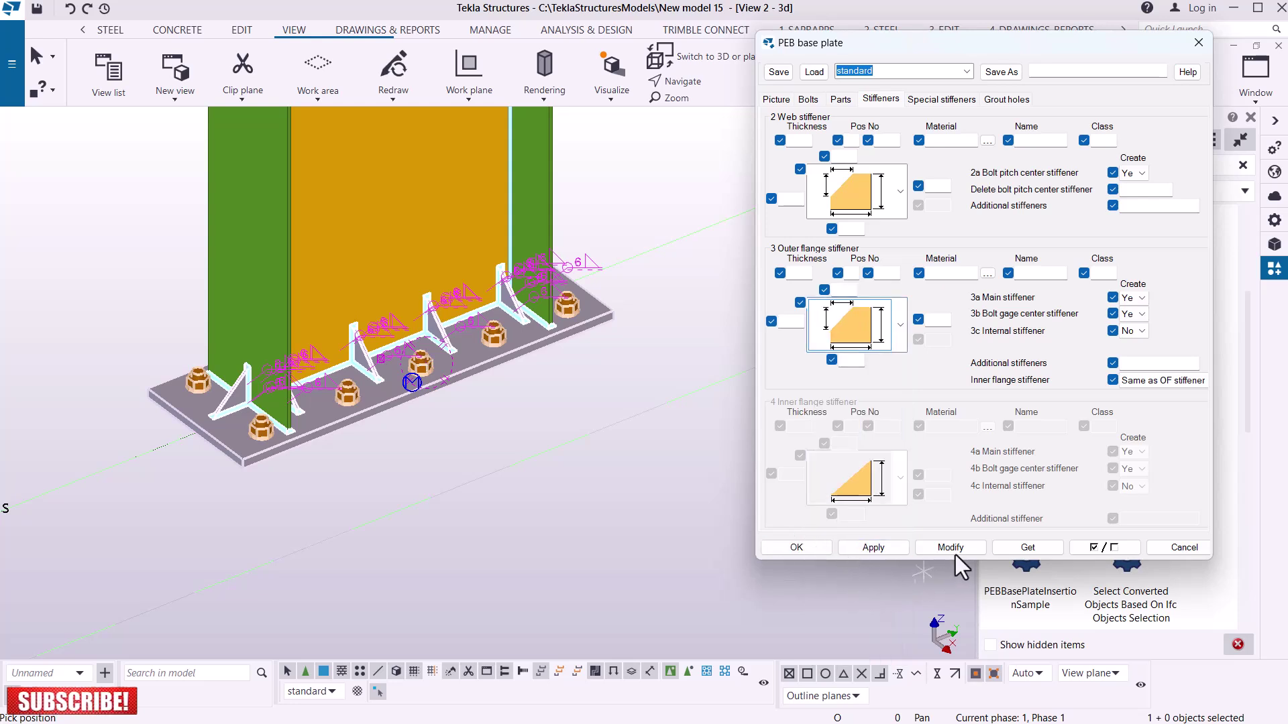
Step: Set both corner cut dimensions to 40 for the web stiffener and the outer flange stiffener
left_click(841, 156)
type("40")
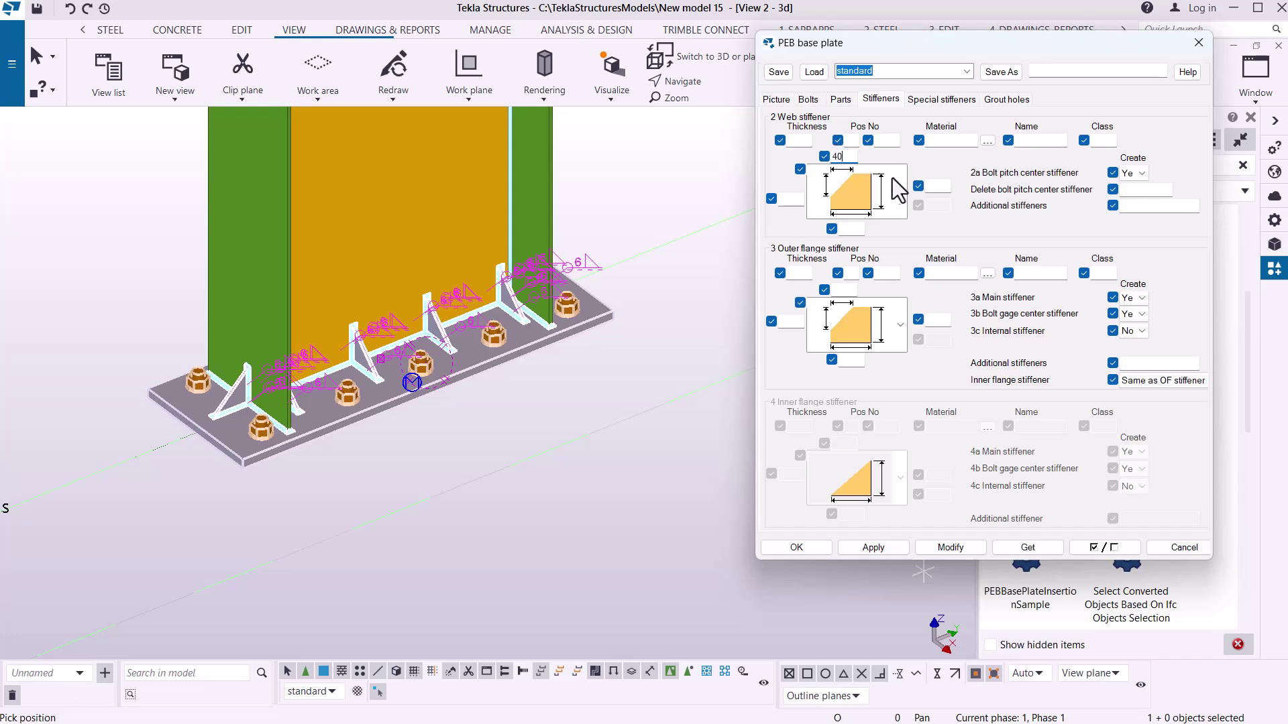
type("4040")
left_click(839, 290)
type("40")
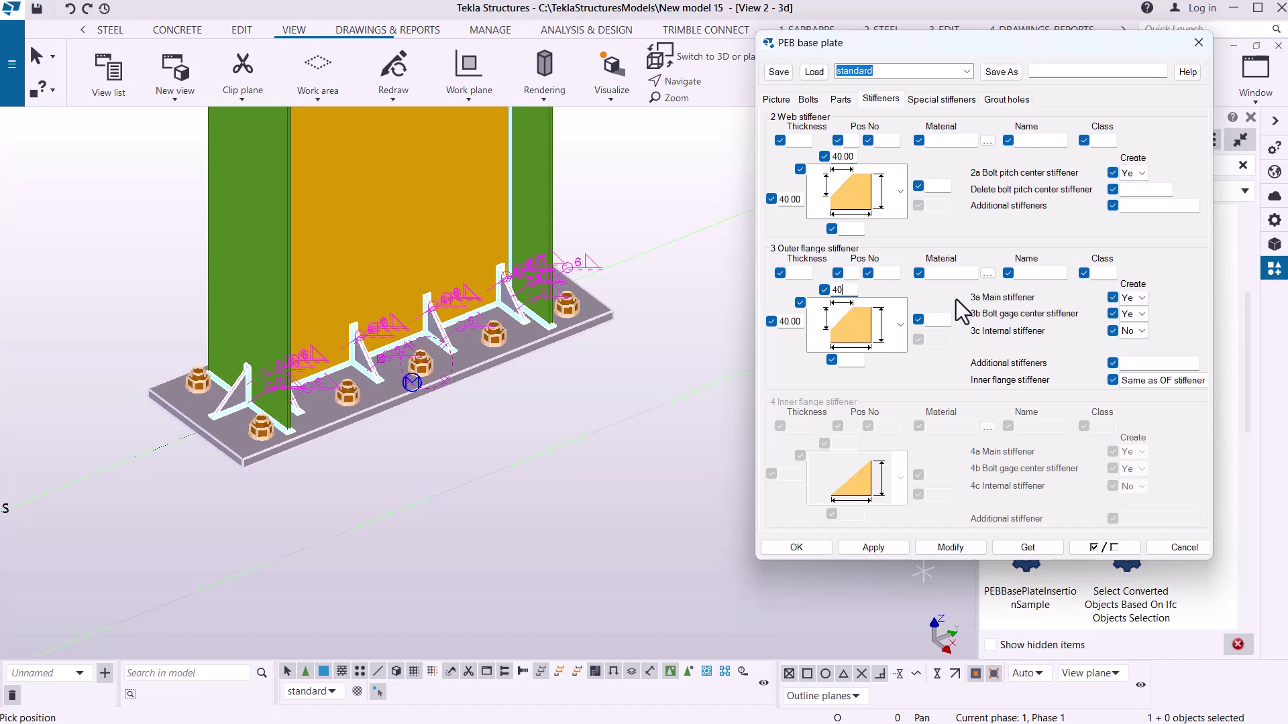
Step: Set the thickness to 10 and the height to 250 for both the web and outer flange stiffeners
left_click(801, 140)
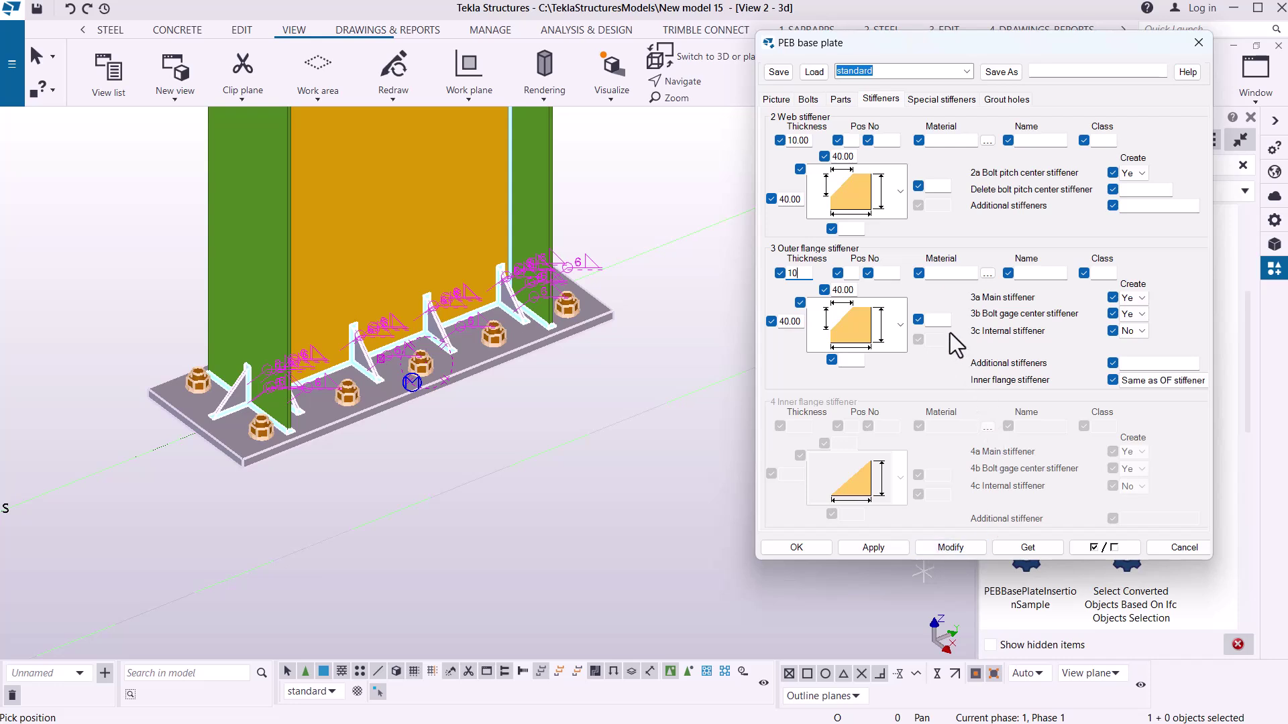
type("0")
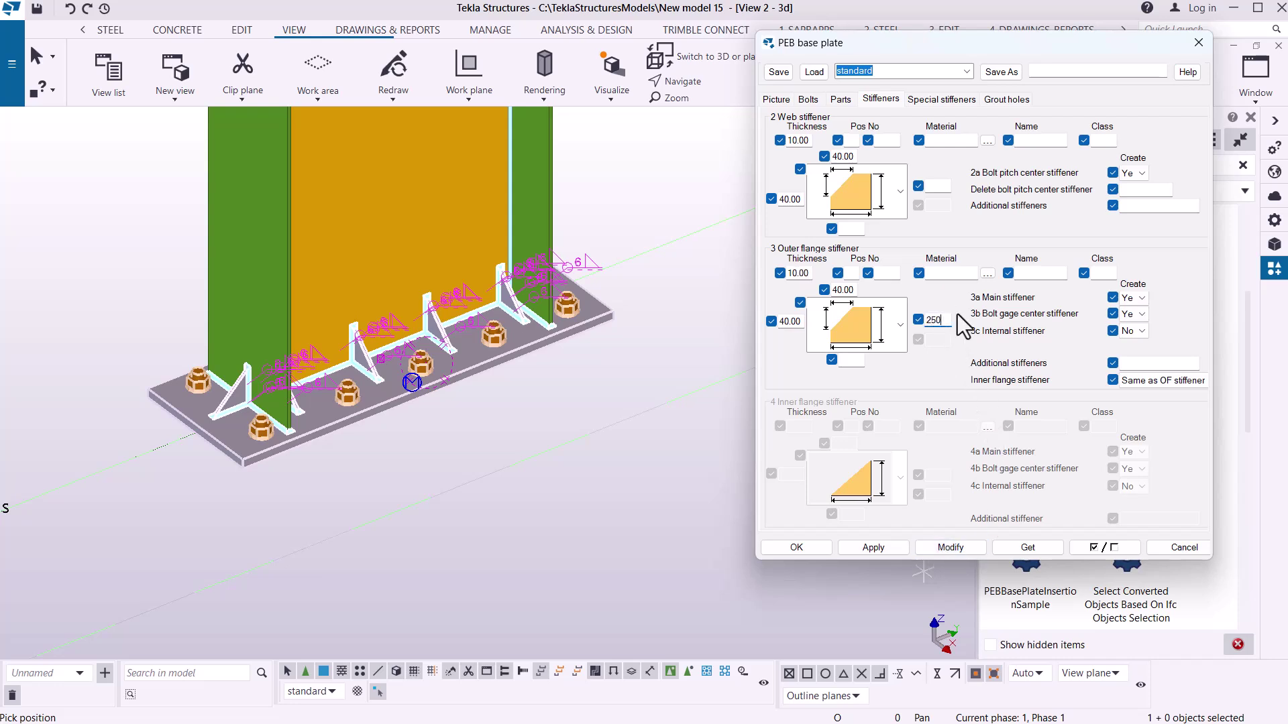
left_click(937, 186)
type("250.00")
Step: Assign the steel material S275 to the web stiffener
left_click(988, 141)
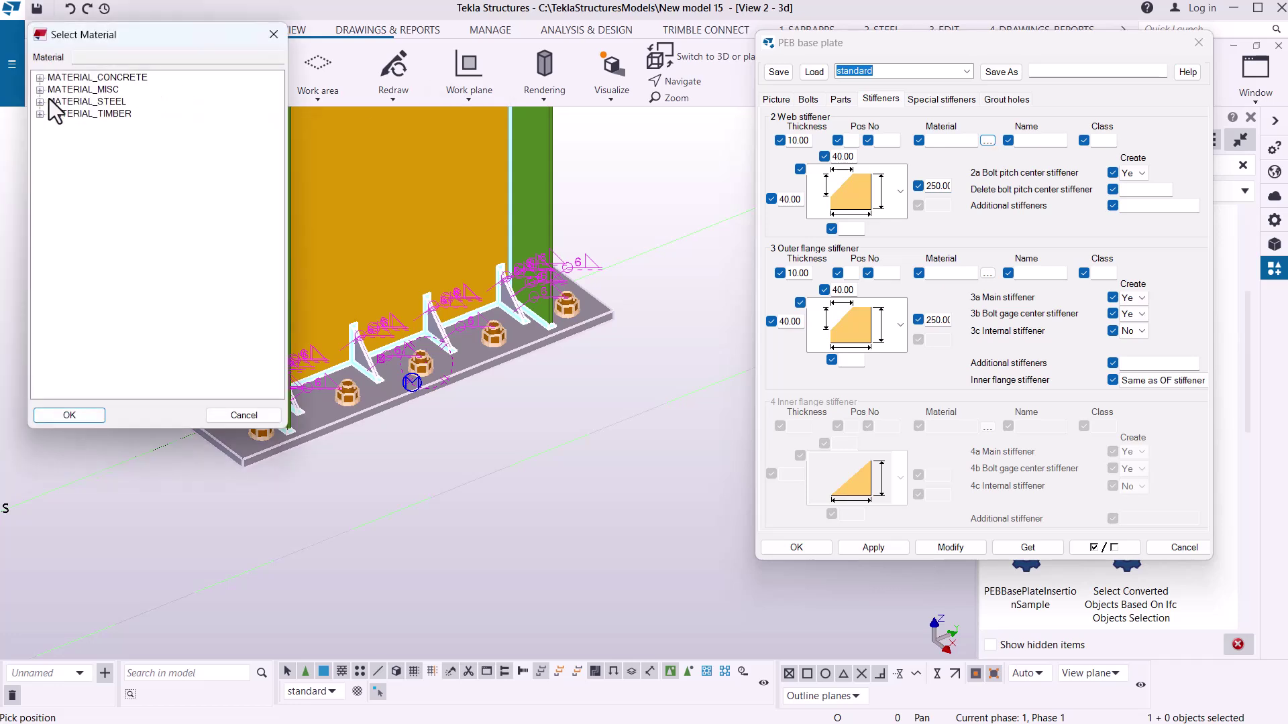
left_click(41, 101)
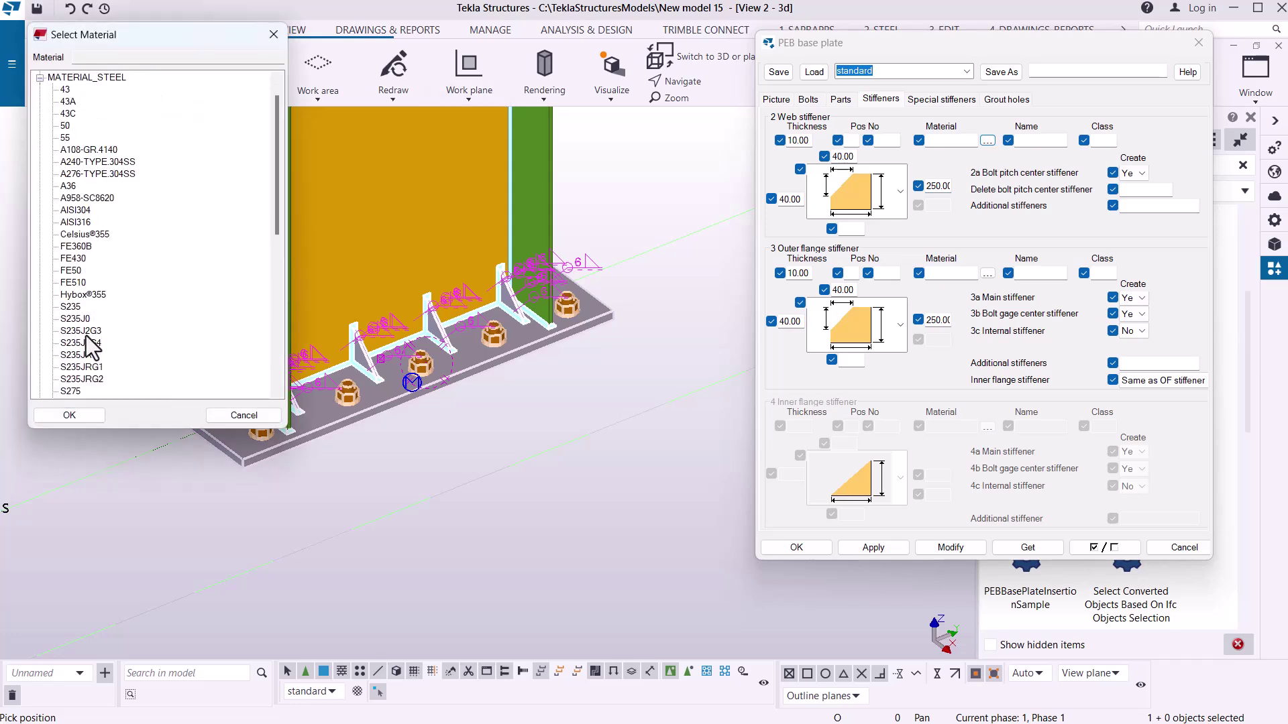
scroll(102, 245, "down", 3)
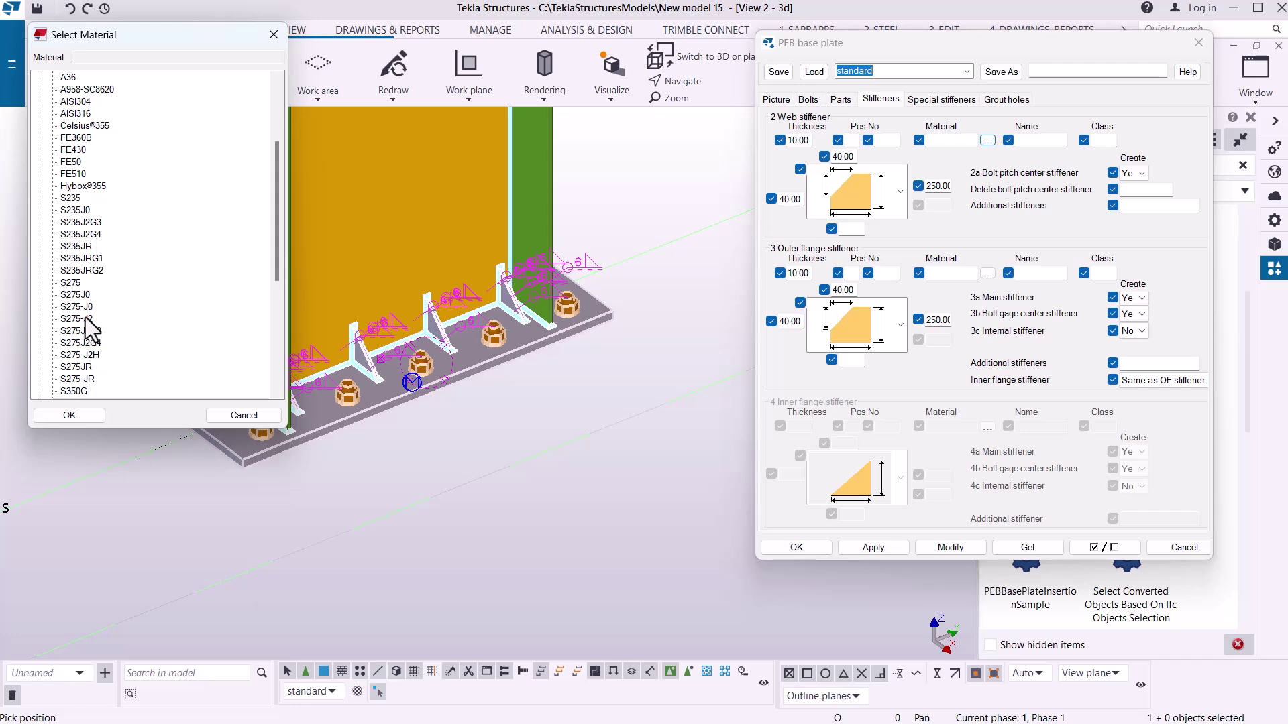
left_click(71, 282)
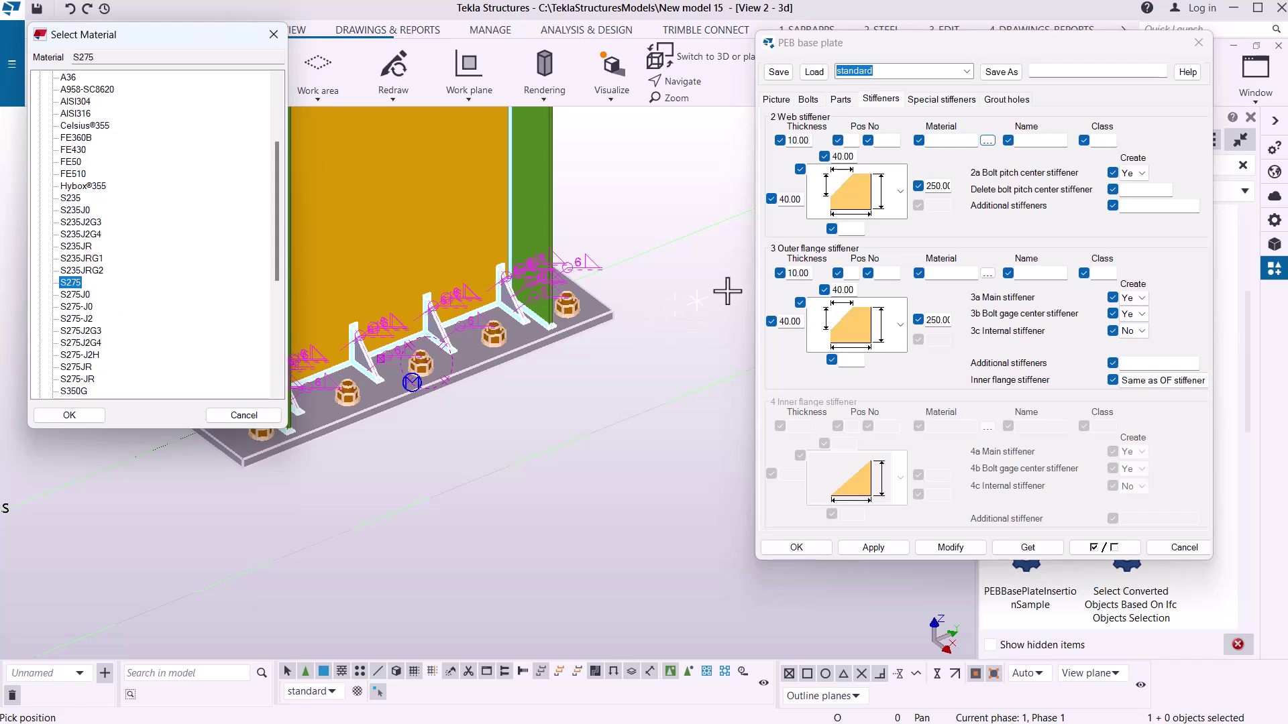
left_click(69, 415)
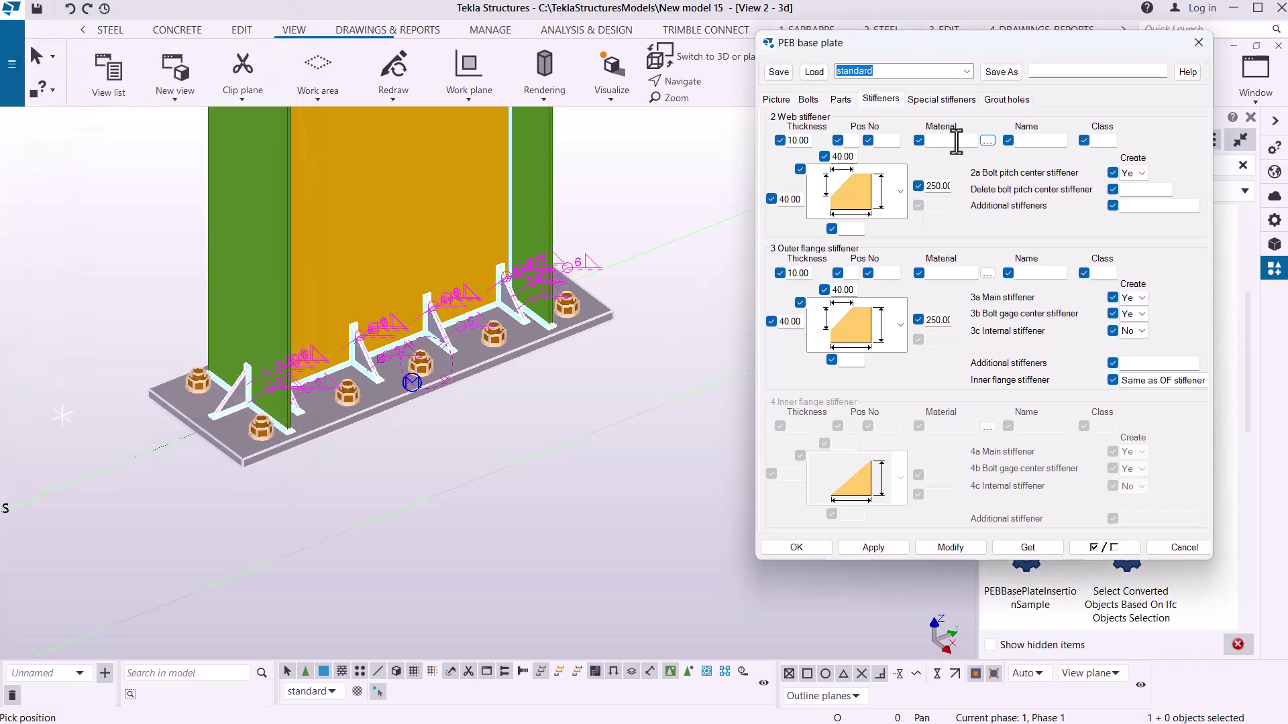
Step: Name the web stiffener STIFFENER, set its class to 3, and modify the base plate
left_click(1030, 141)
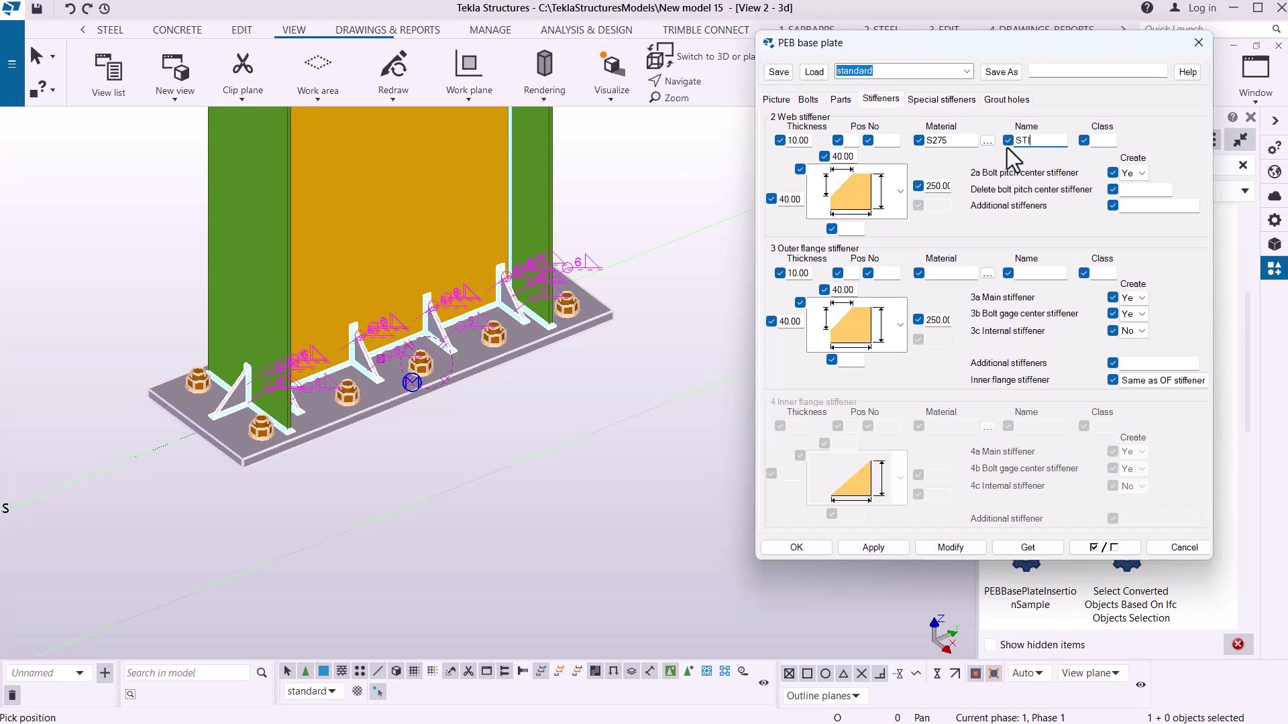
type("STIFFEN")
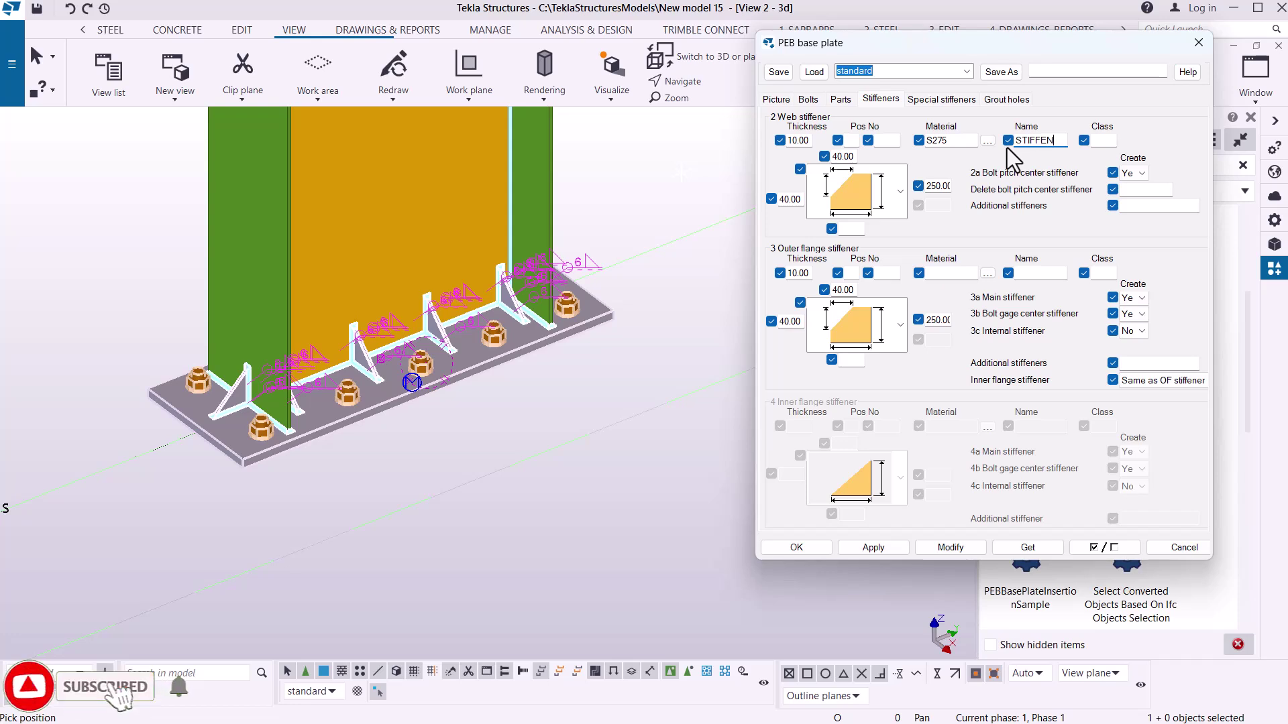
type("ER")
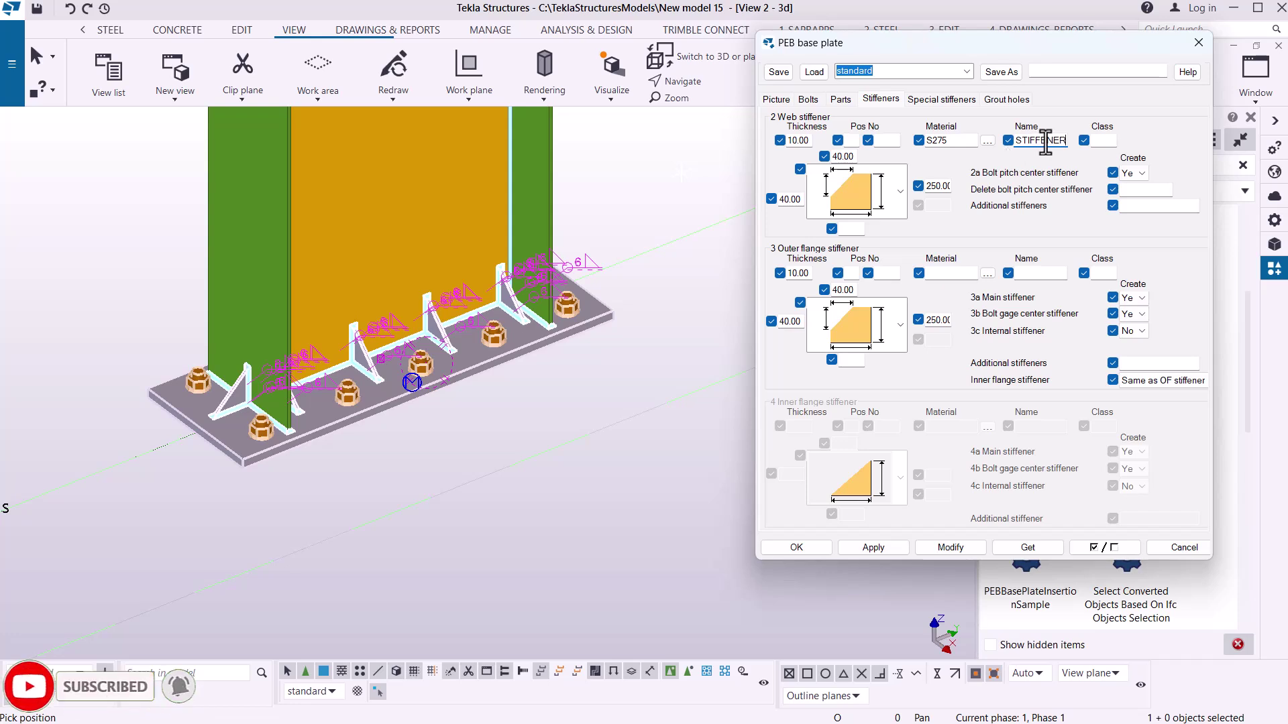
left_click(1105, 140)
type("3")
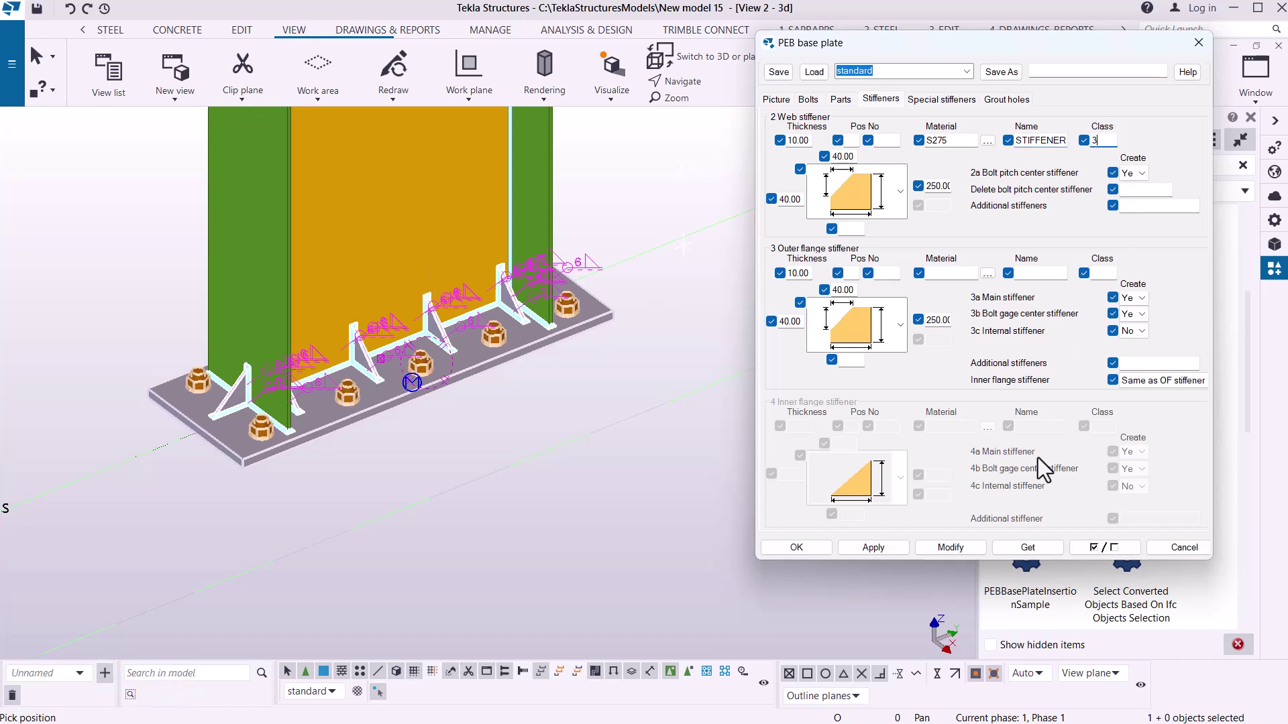
left_click(950, 547)
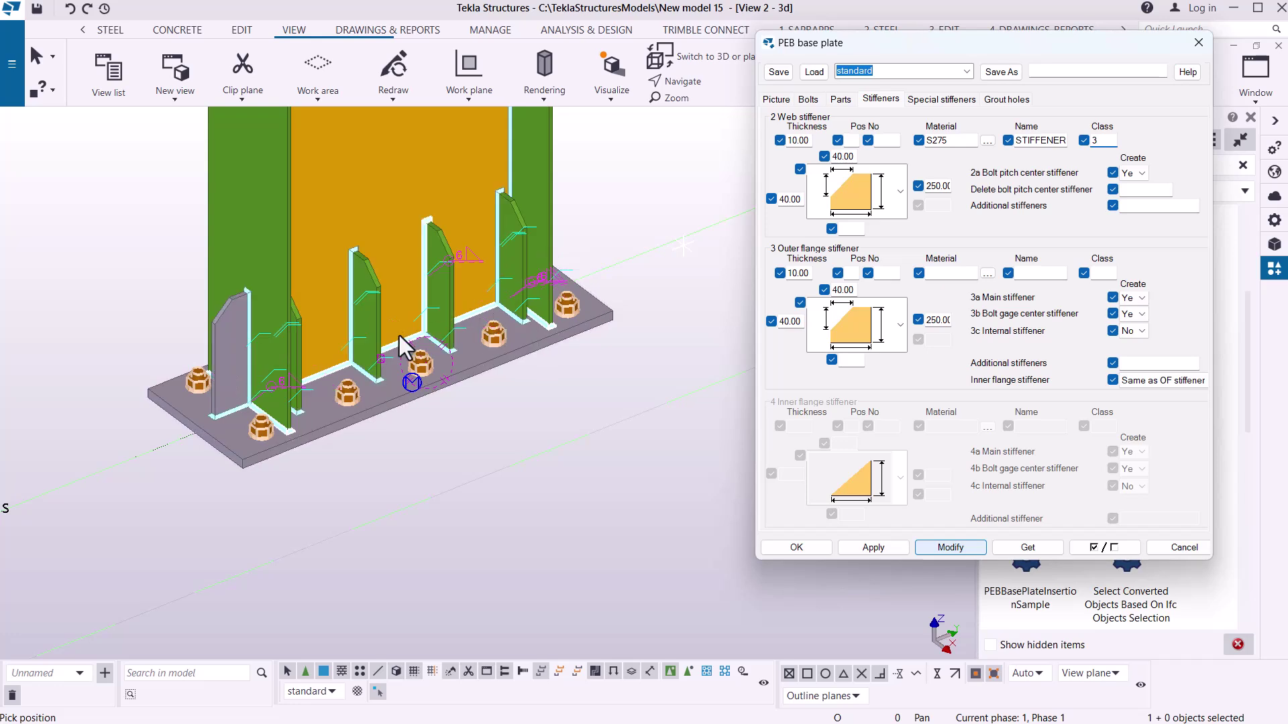
Step: Clear the web stiffener's class and modify the base plate
scroll(311, 316, "up", 1)
double_click(1106, 140)
key("BackSpace")
left_click(953, 549)
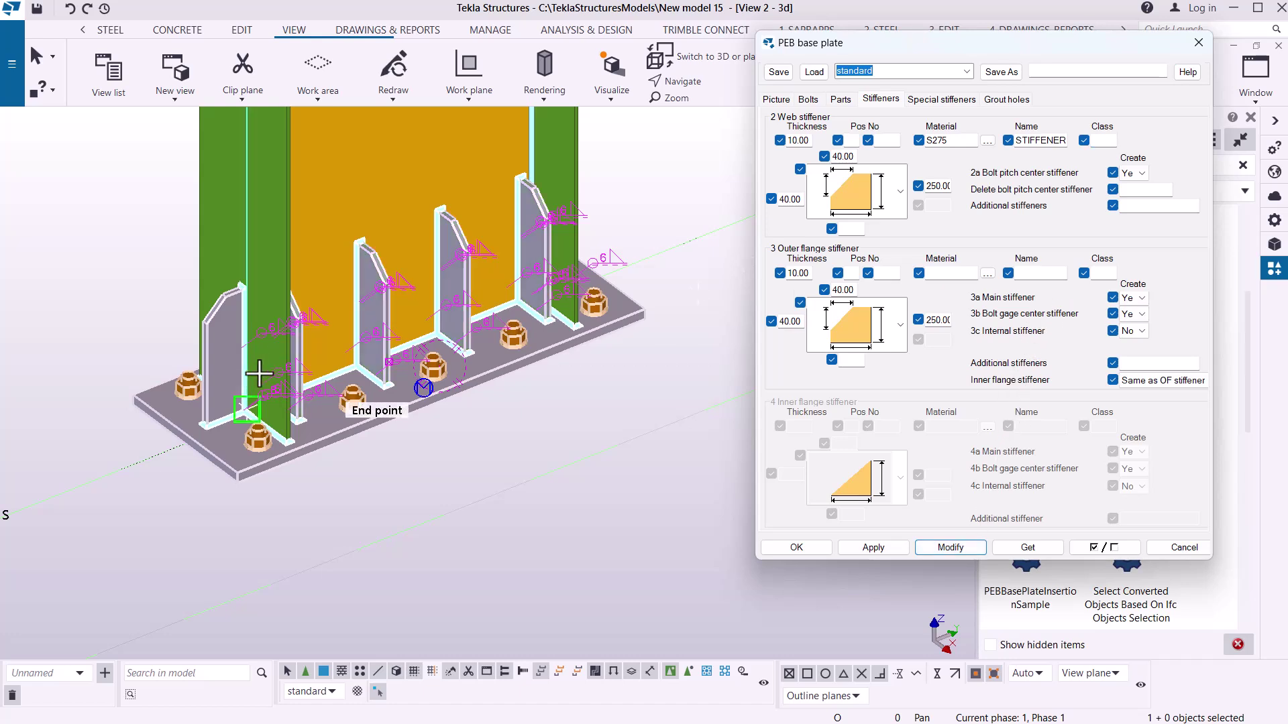
Step: Set the outer flange stiffener's width to 120 and modify the base plate
scroll(232, 307, "up", 1)
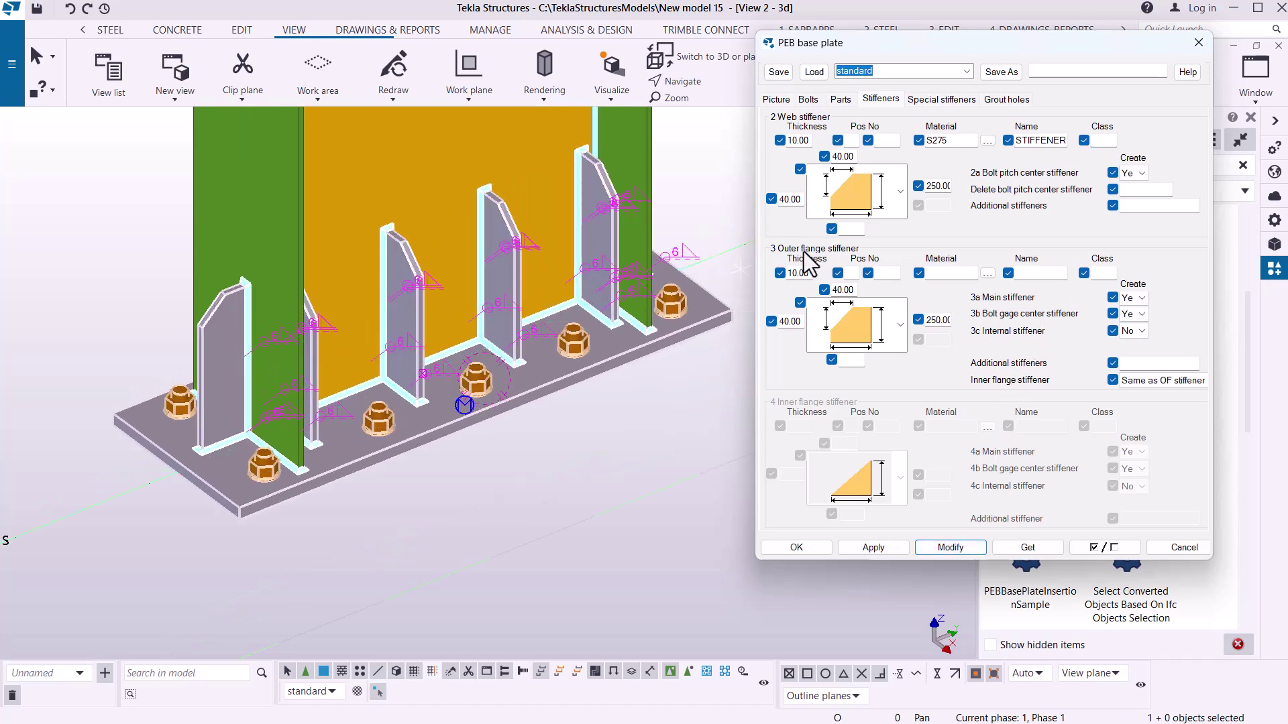
left_click(854, 360)
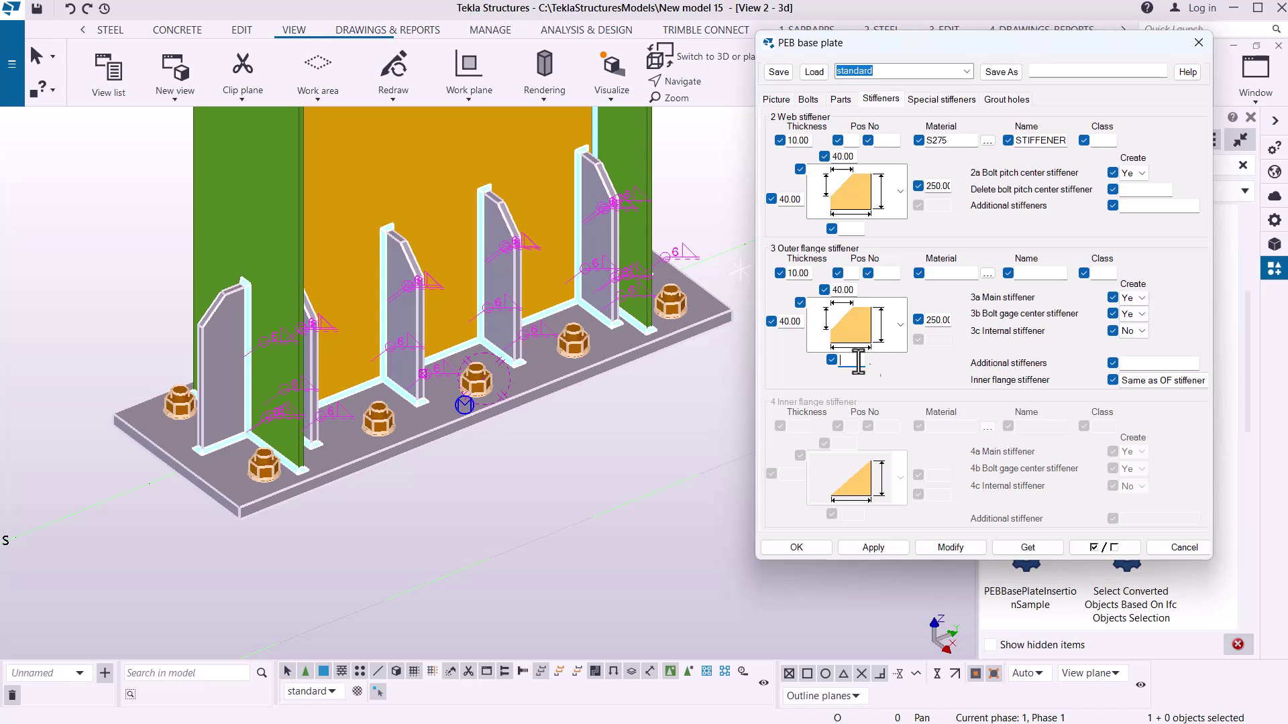
type("120.0(")
left_click(950, 547)
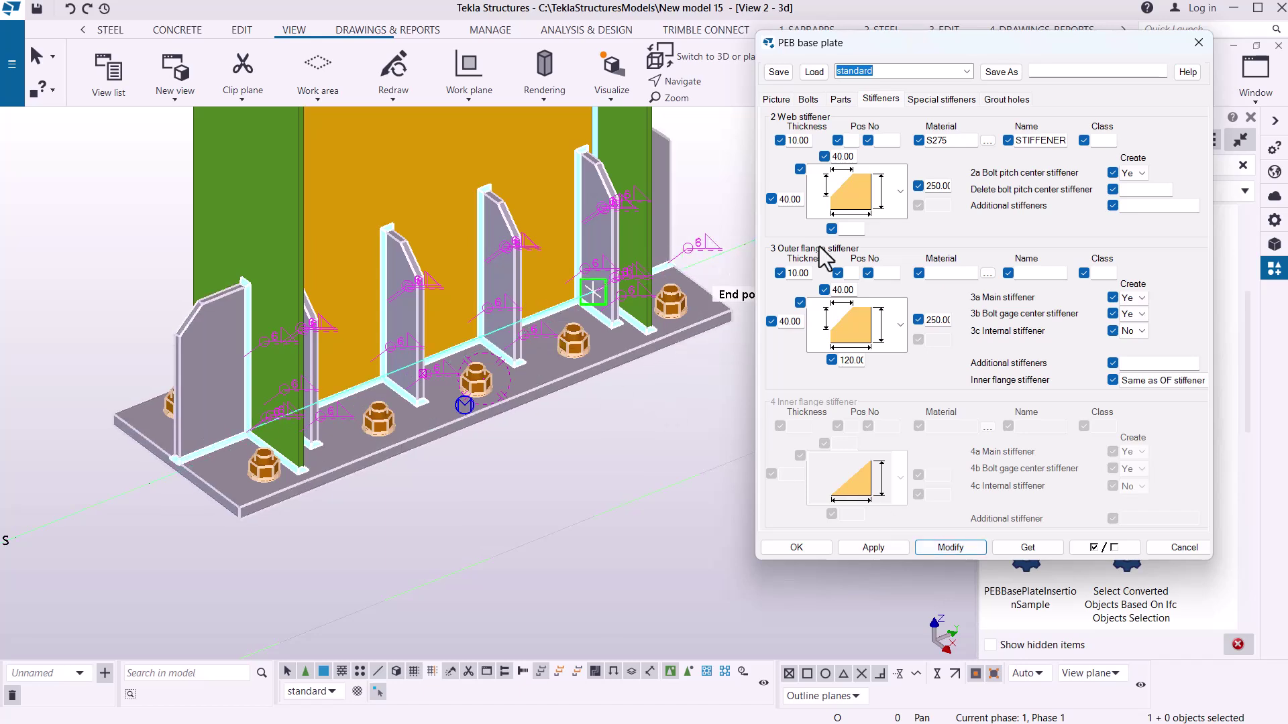
Step: Try a web stiffener width of 150, reduce it to 140, and modify the base plate
left_click(850, 229)
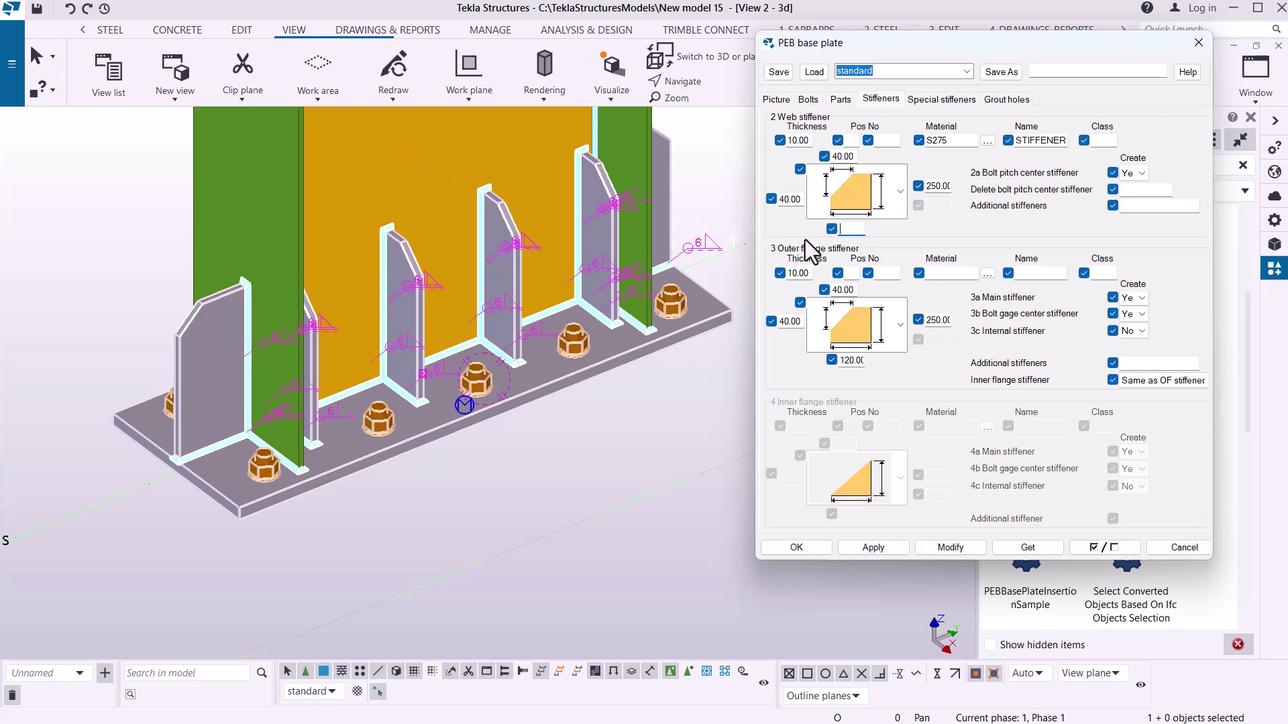
type("150")
left_click(948, 547)
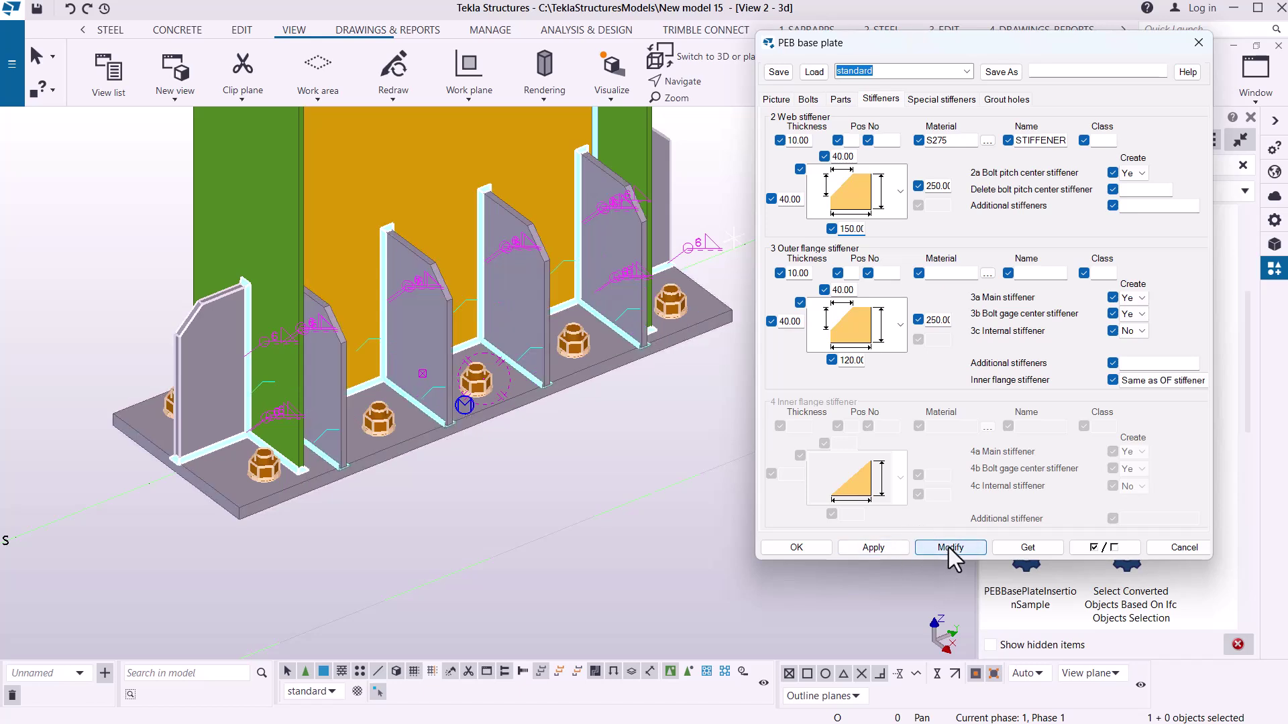
left_click(850, 228)
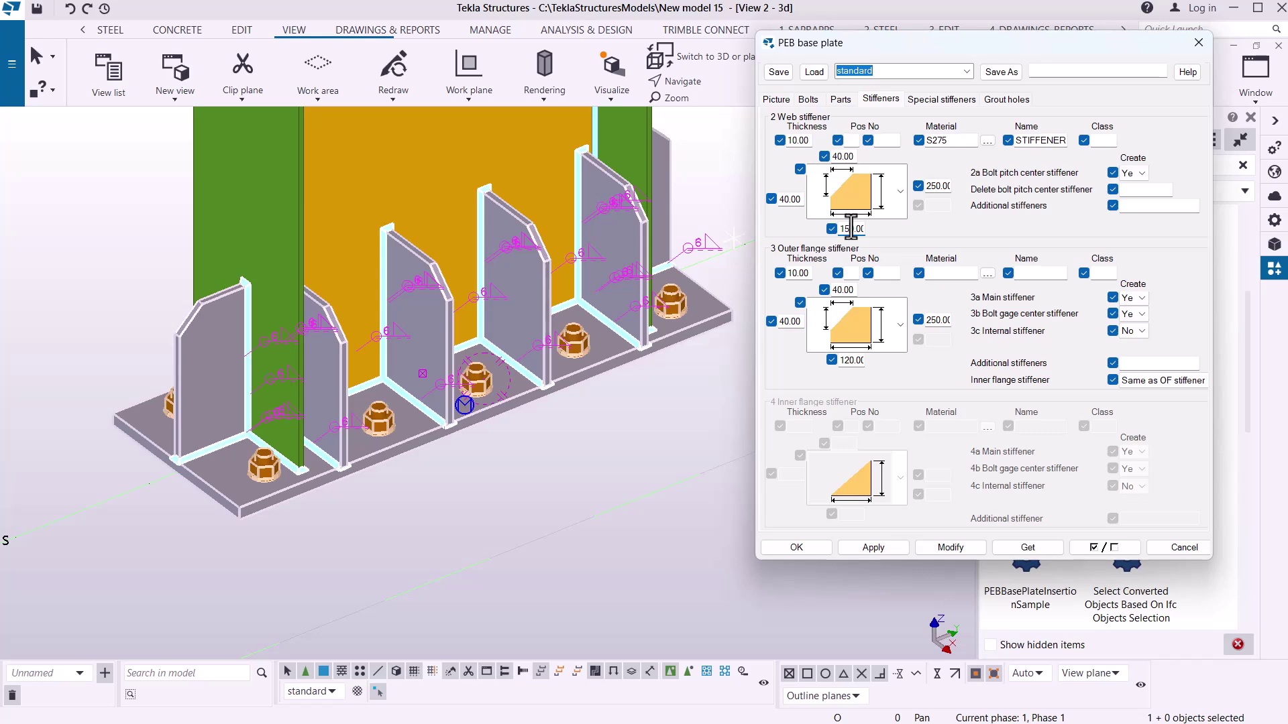
left_click(949, 551)
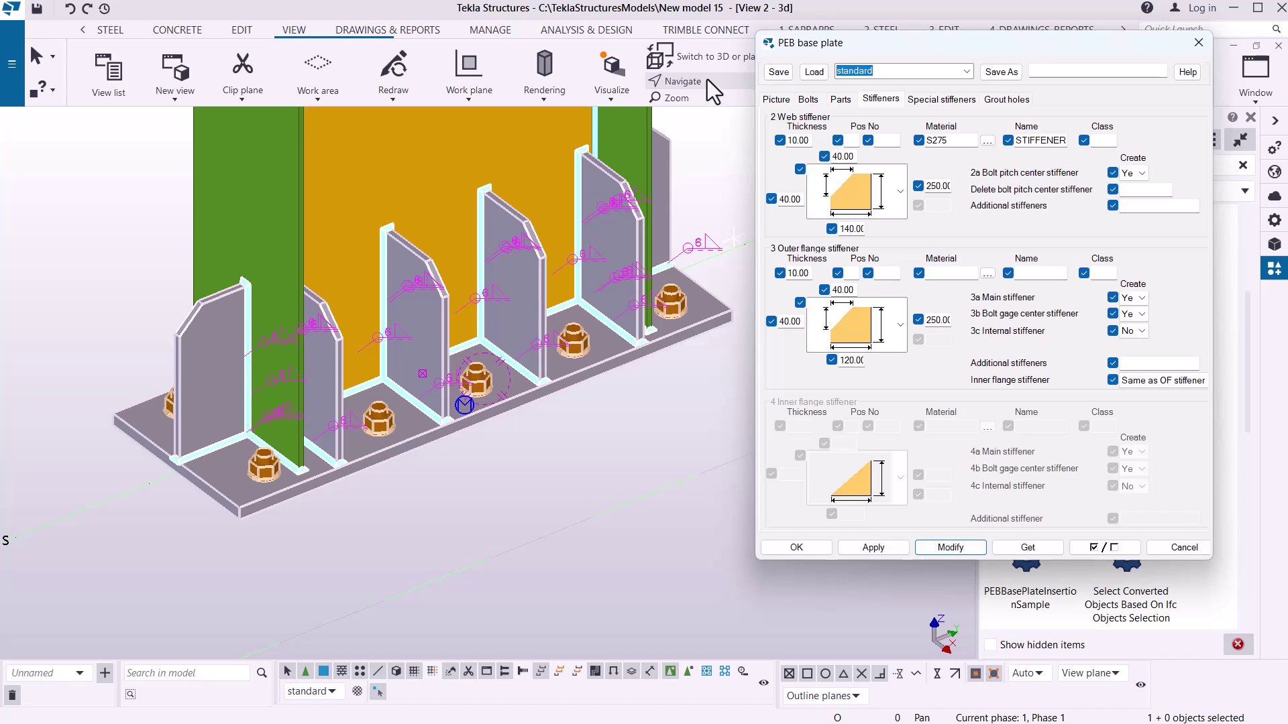
Step: Set both chamfer dimensions of the outer flange and web stiffeners to 80 and modify the base plate
left_click_drag(800, 322, 770, 322)
type("80")
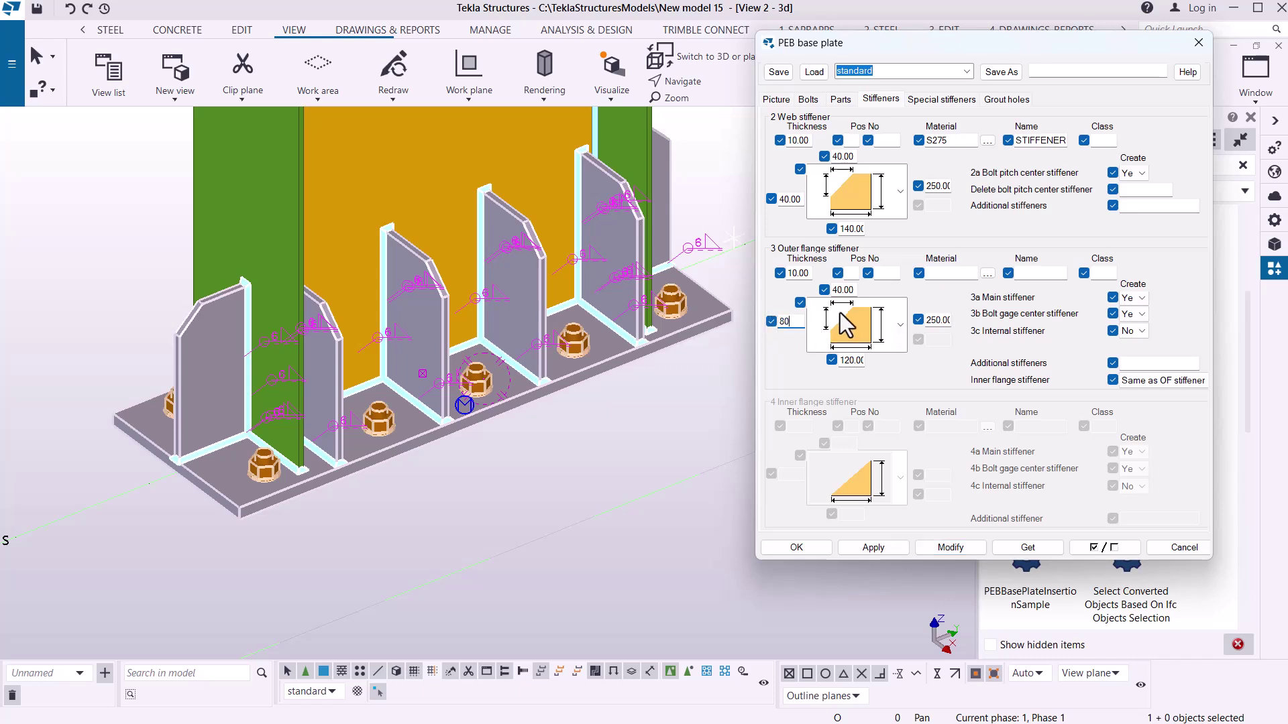
left_click_drag(854, 289, 815, 289)
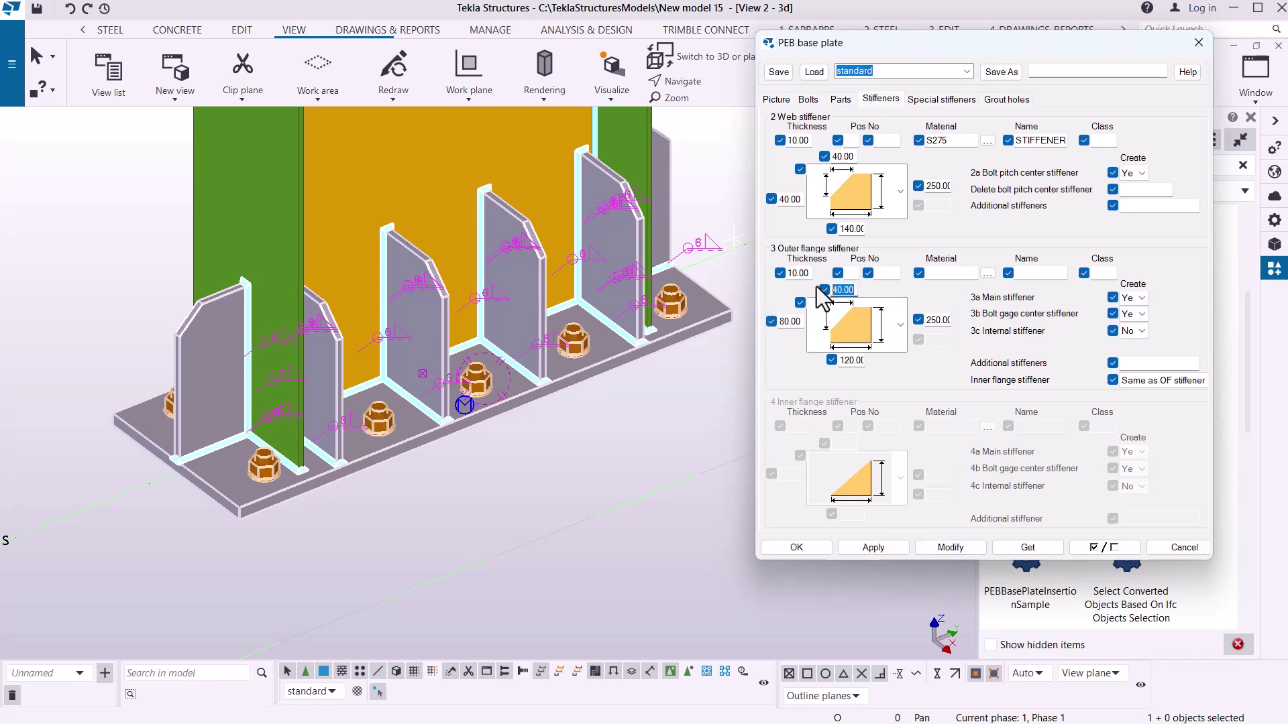
type("80")
left_click_drag(854, 156, 751, 191)
type("80")
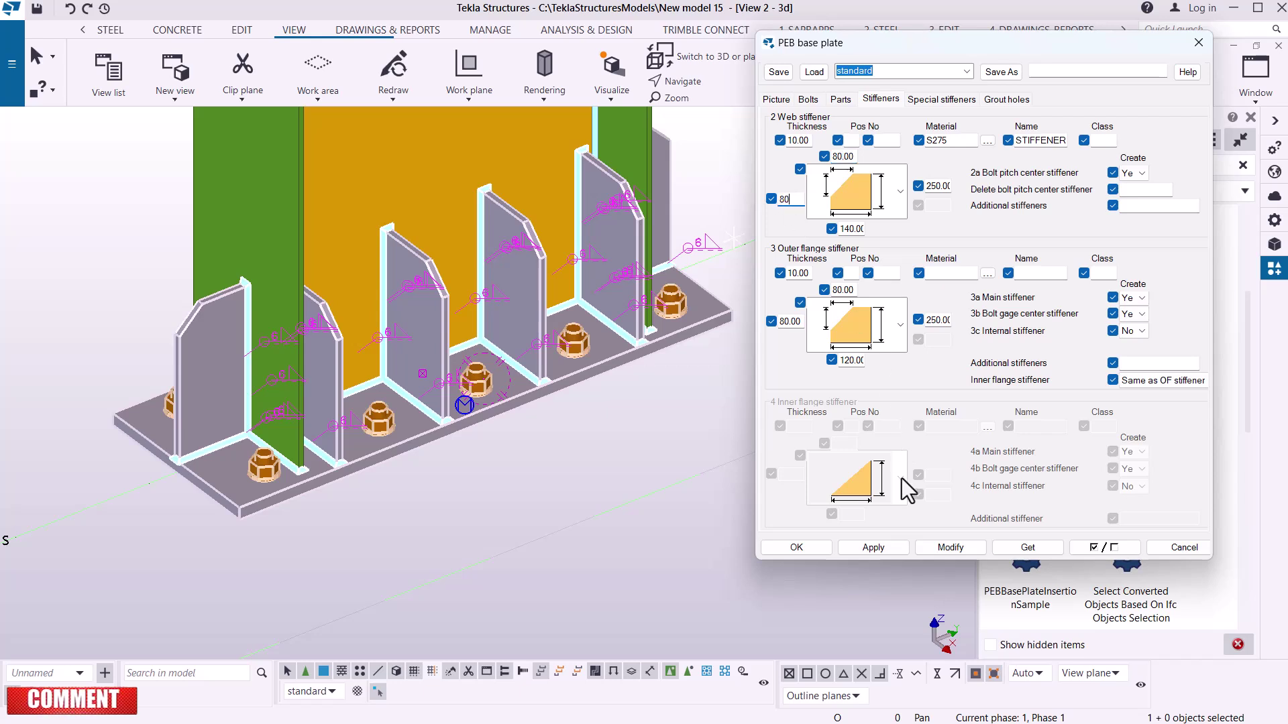
left_click(950, 547)
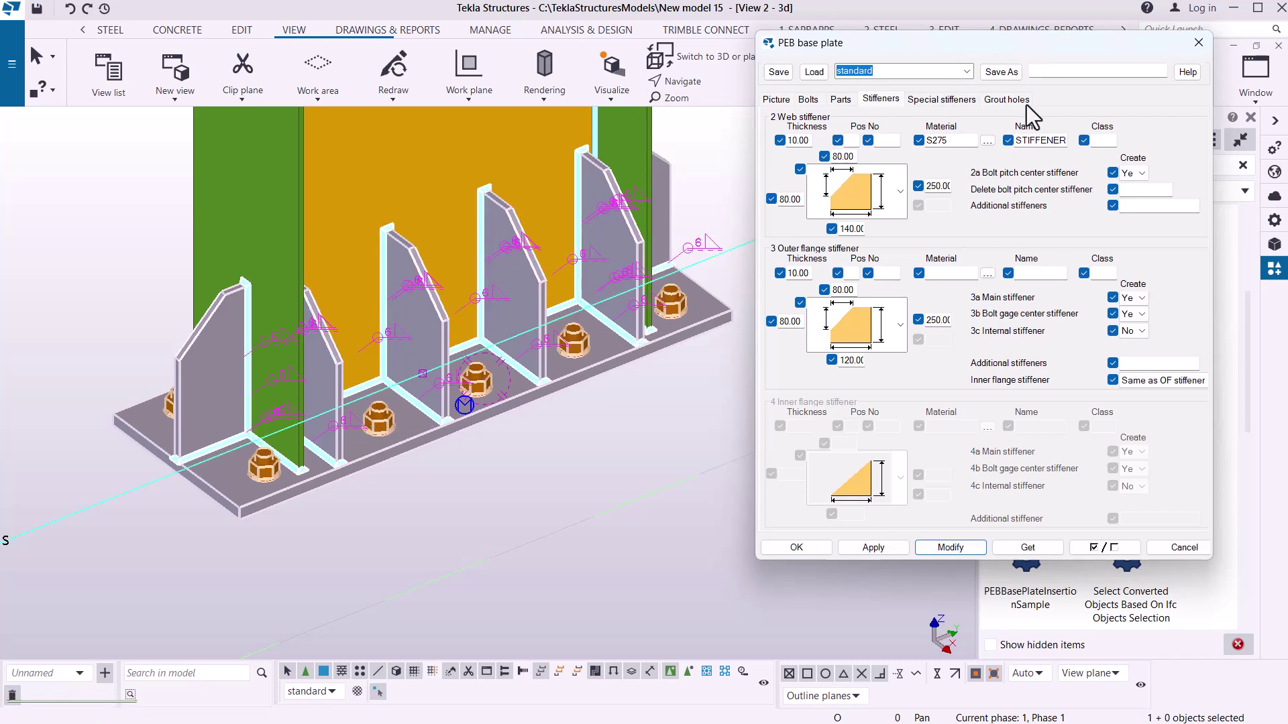
Step: Save the base plate settings as B1, load them, and accept the dialog
left_click(1067, 72)
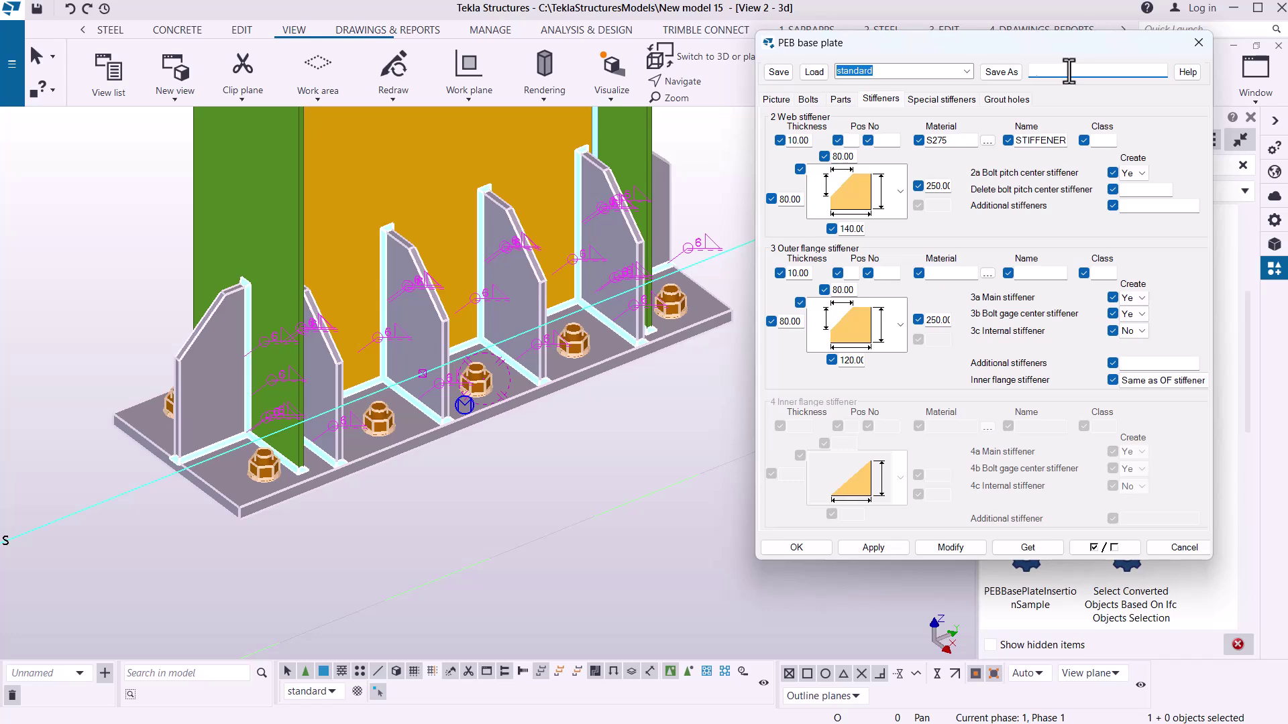
left_click(1014, 73)
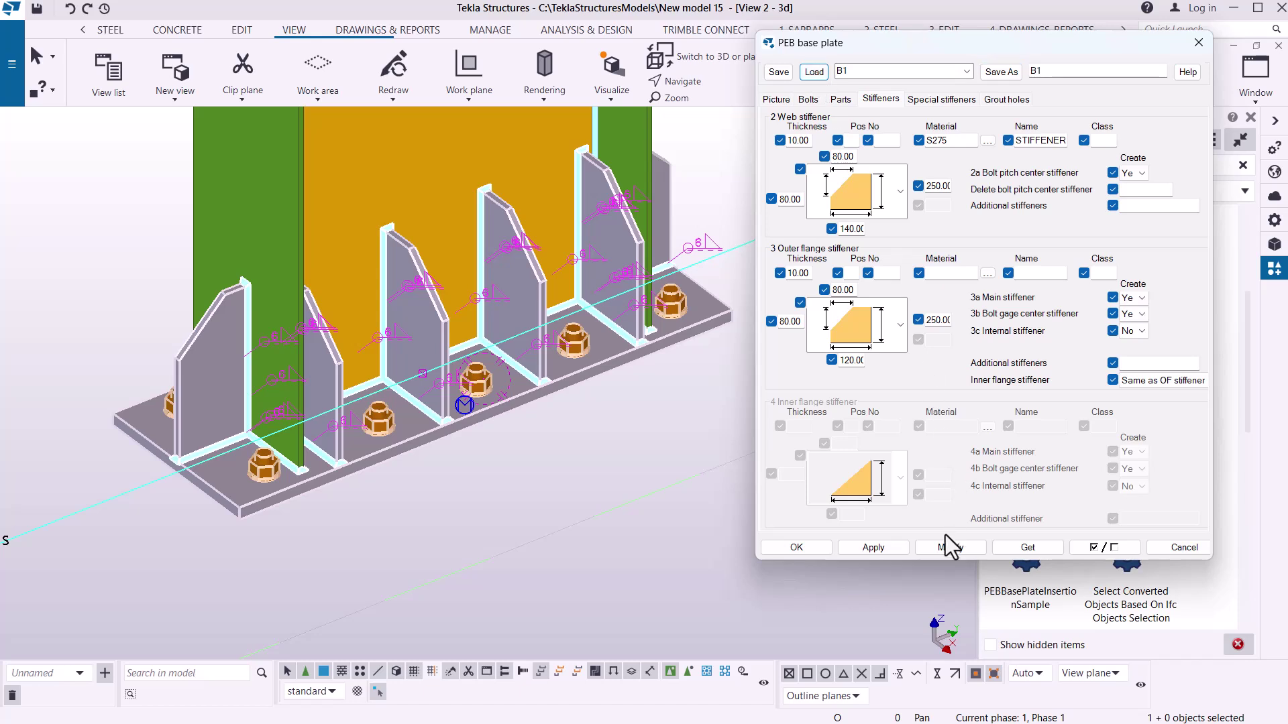
left_click(966, 71)
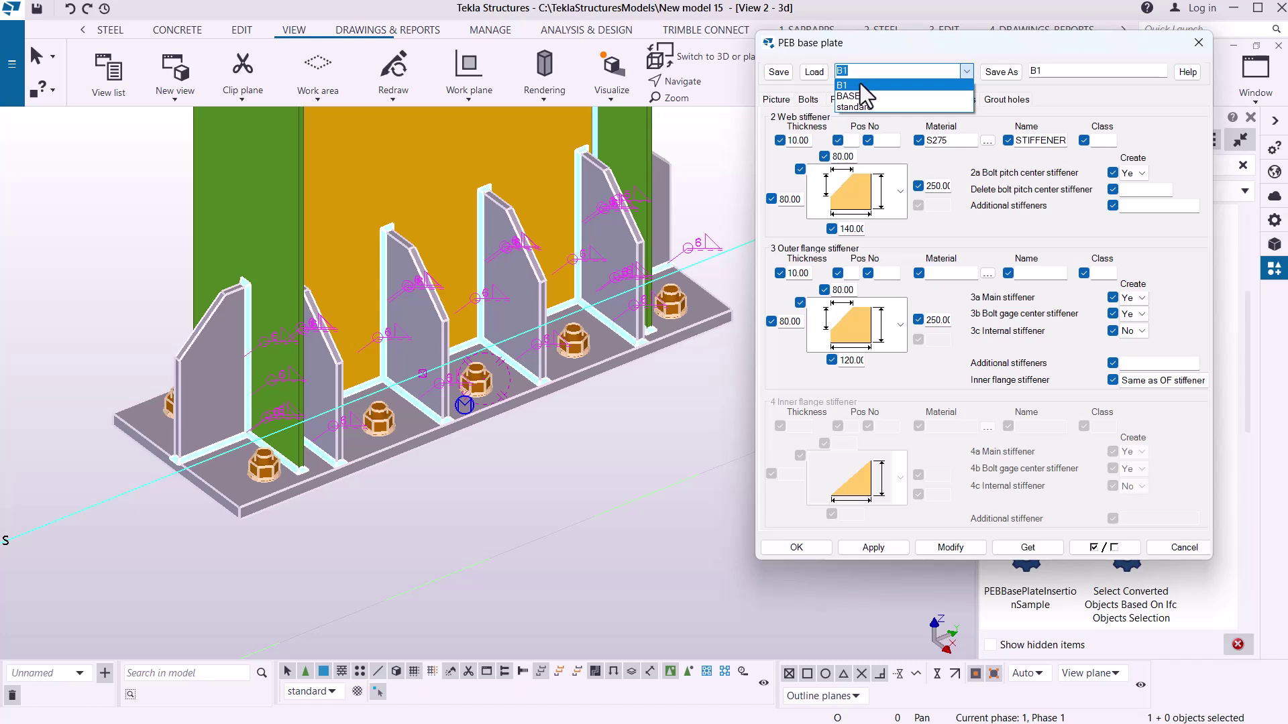
left_click(805, 548)
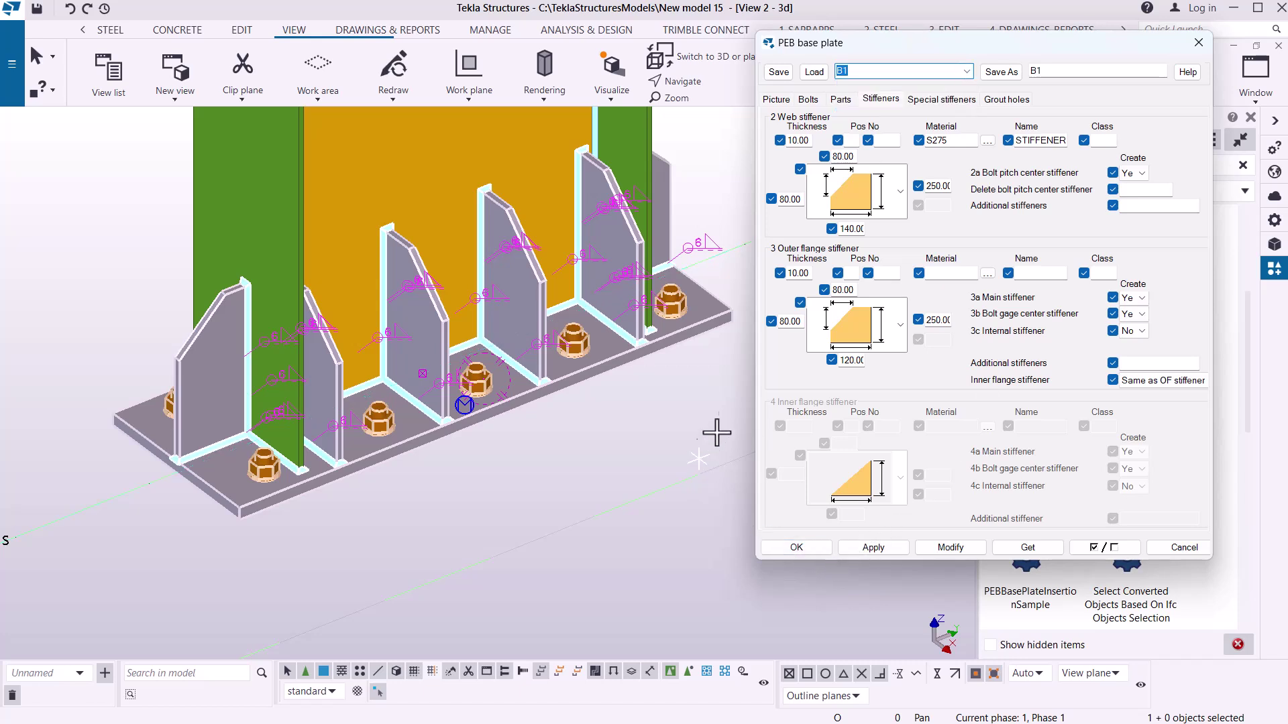
left_click(779, 550)
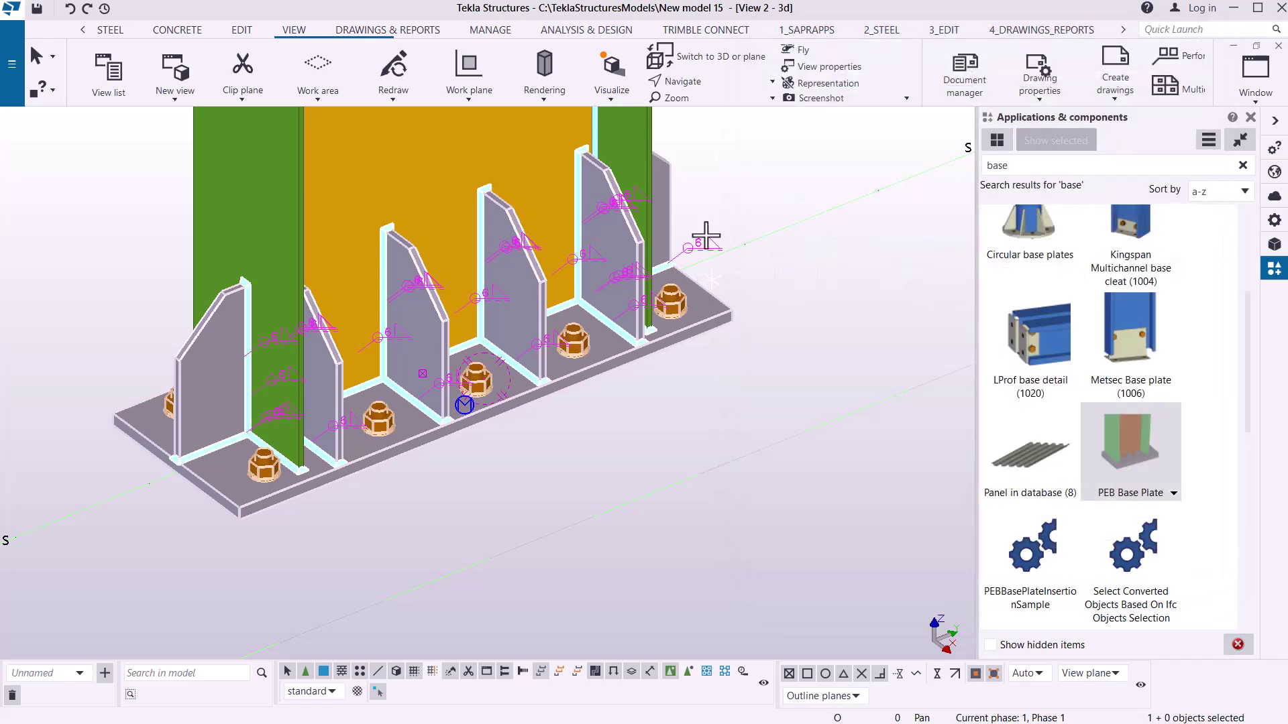
right_click(743, 149)
left_click(776, 161)
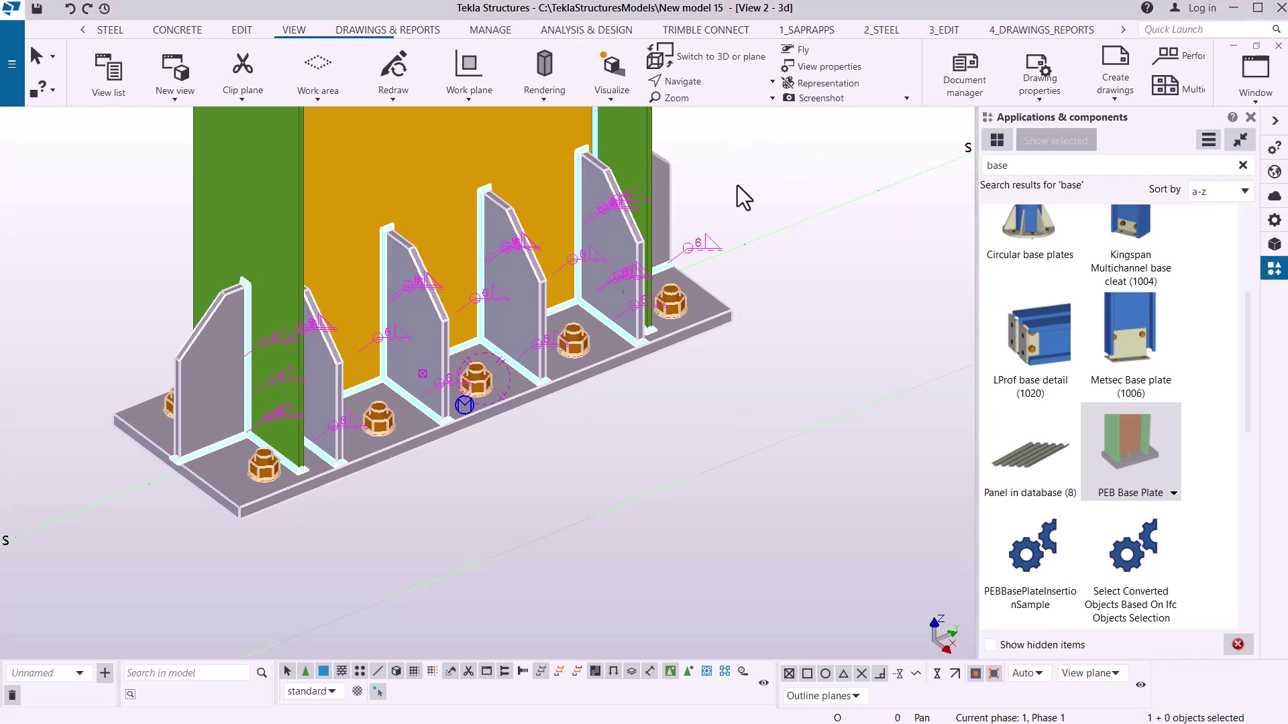
Step: Add a PEB base plate to the second gable column on grid line S, next to the finished one
scroll(331, 403, "down", 5)
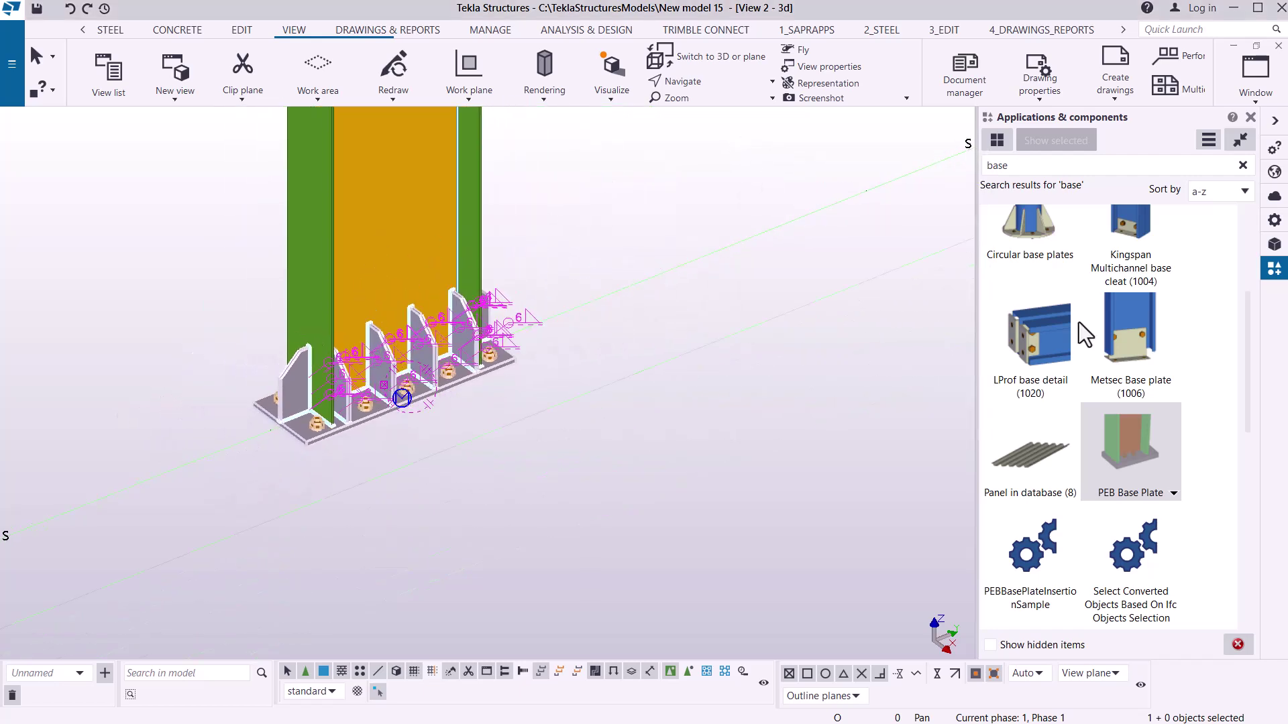
scroll(202, 405, "down", 5)
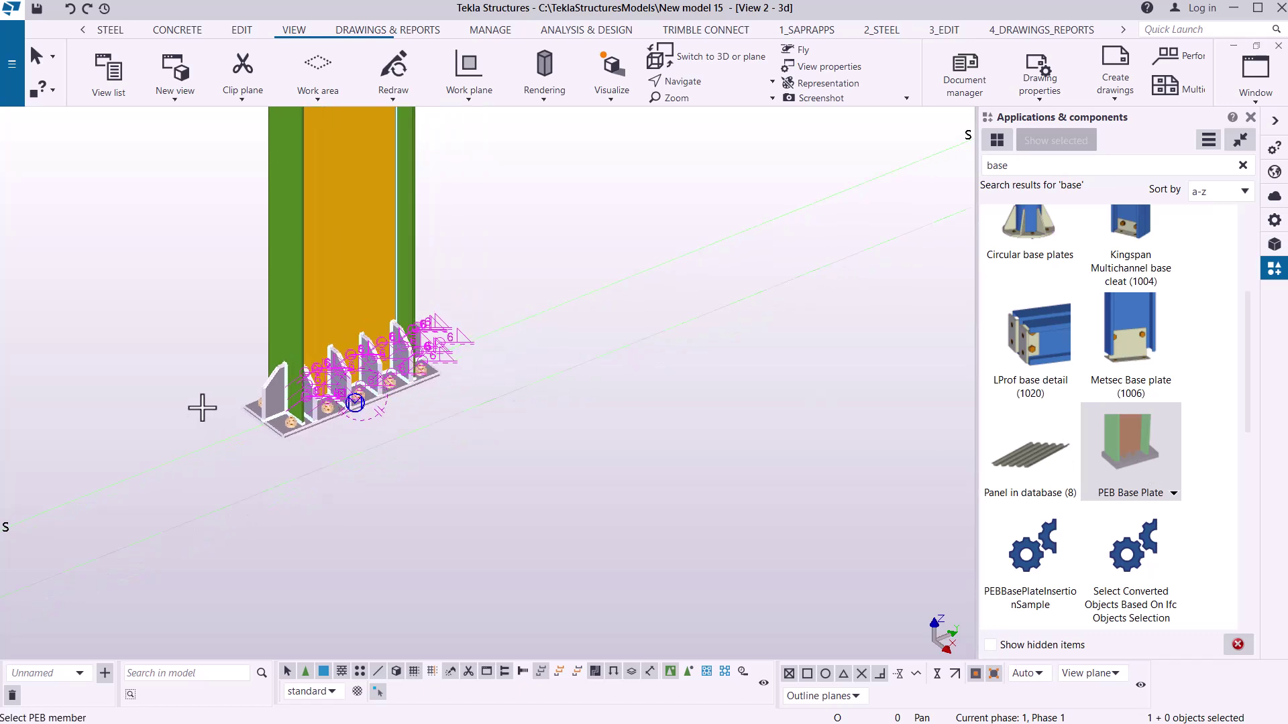
scroll(670, 196, "up", 4)
scroll(671, 196, "up", 1)
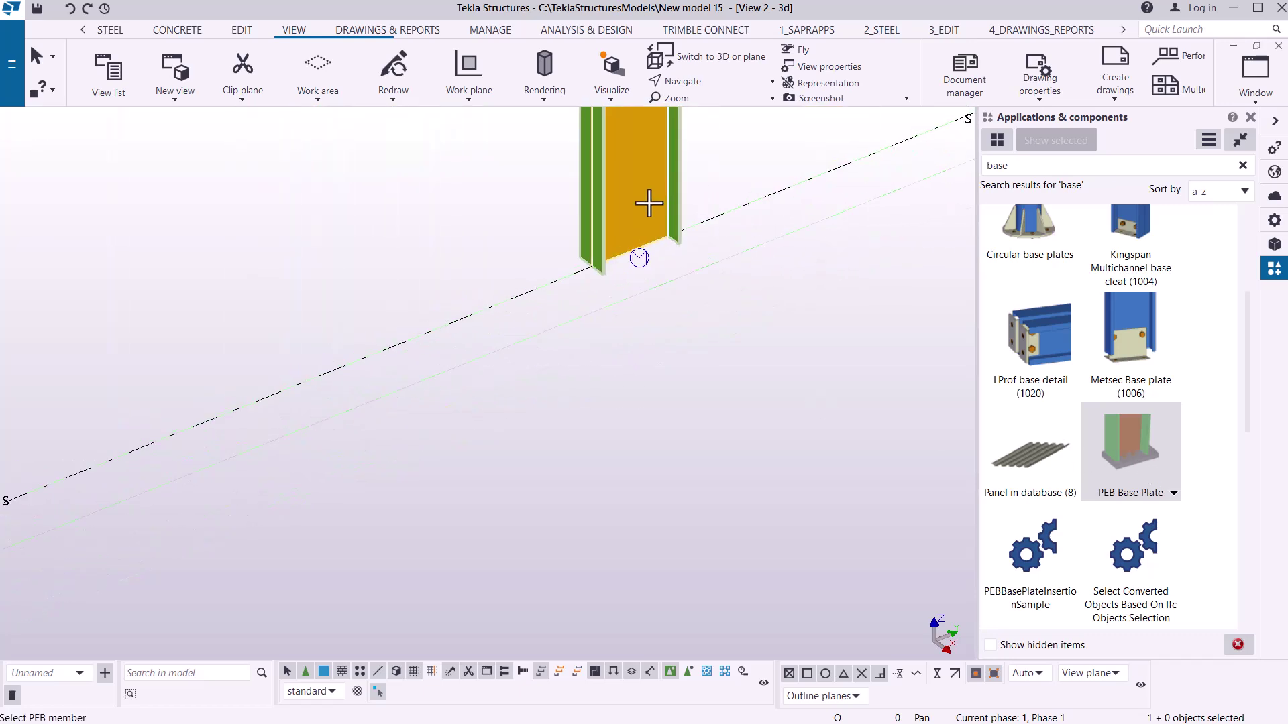
left_click(654, 208)
left_click(638, 255)
Step: Add a PEB base plate to the gable column where grid lines S and 2 meet
scroll(349, 399, "down", 4)
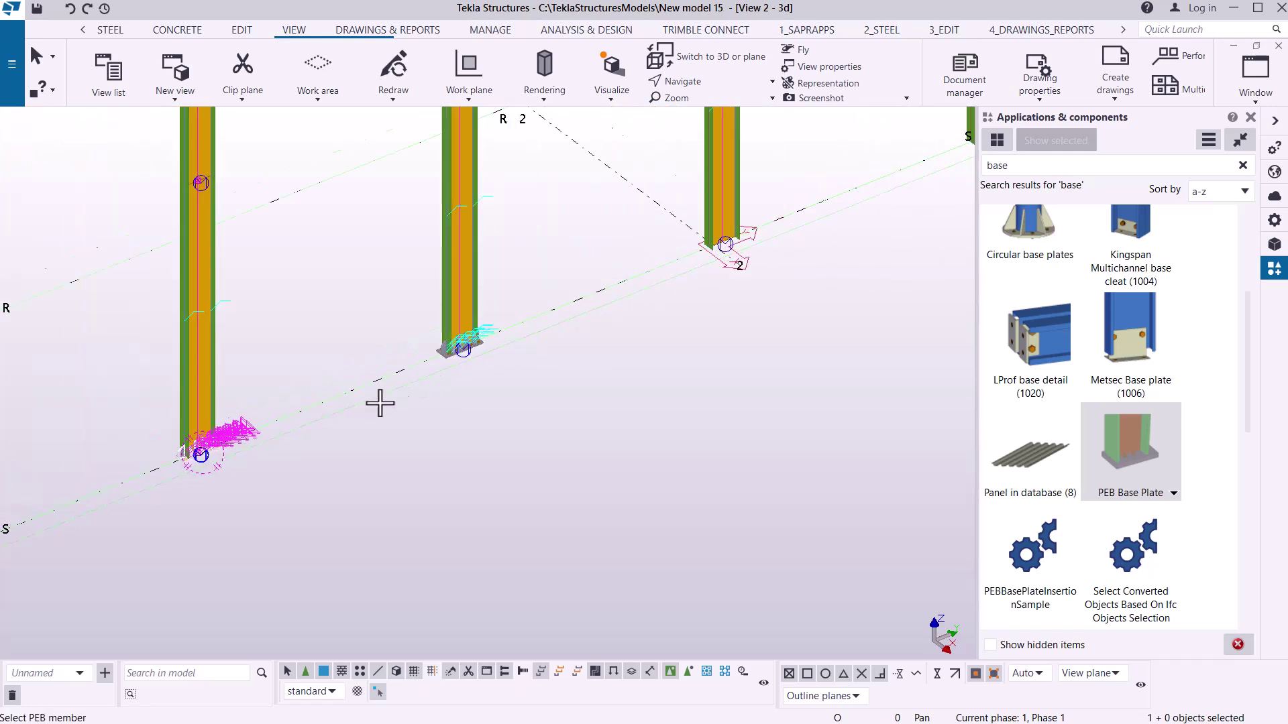
scroll(747, 222, "up", 5)
left_click(667, 253)
left_click(660, 272)
Step: Add a PEB base plate to the first grid line S gable column between grid lines 2 and 3
scroll(409, 387, "down", 3)
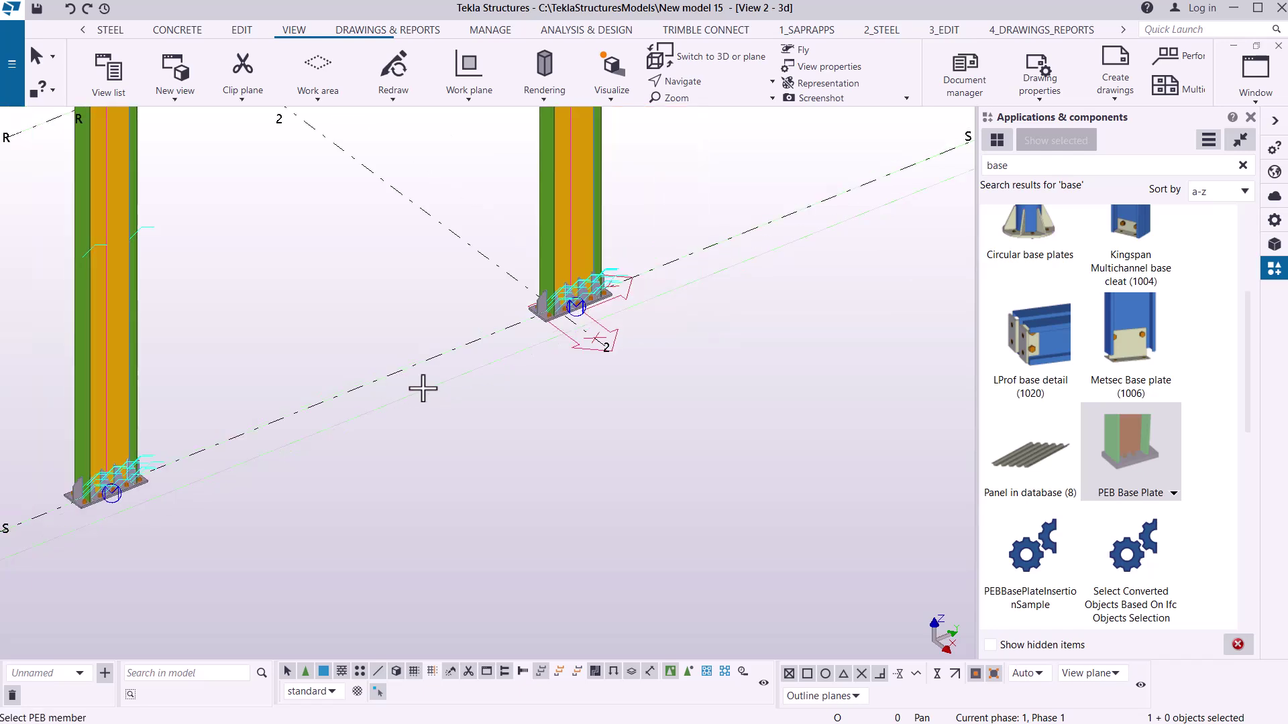
scroll(409, 388, "down", 2)
scroll(690, 236, "up", 5)
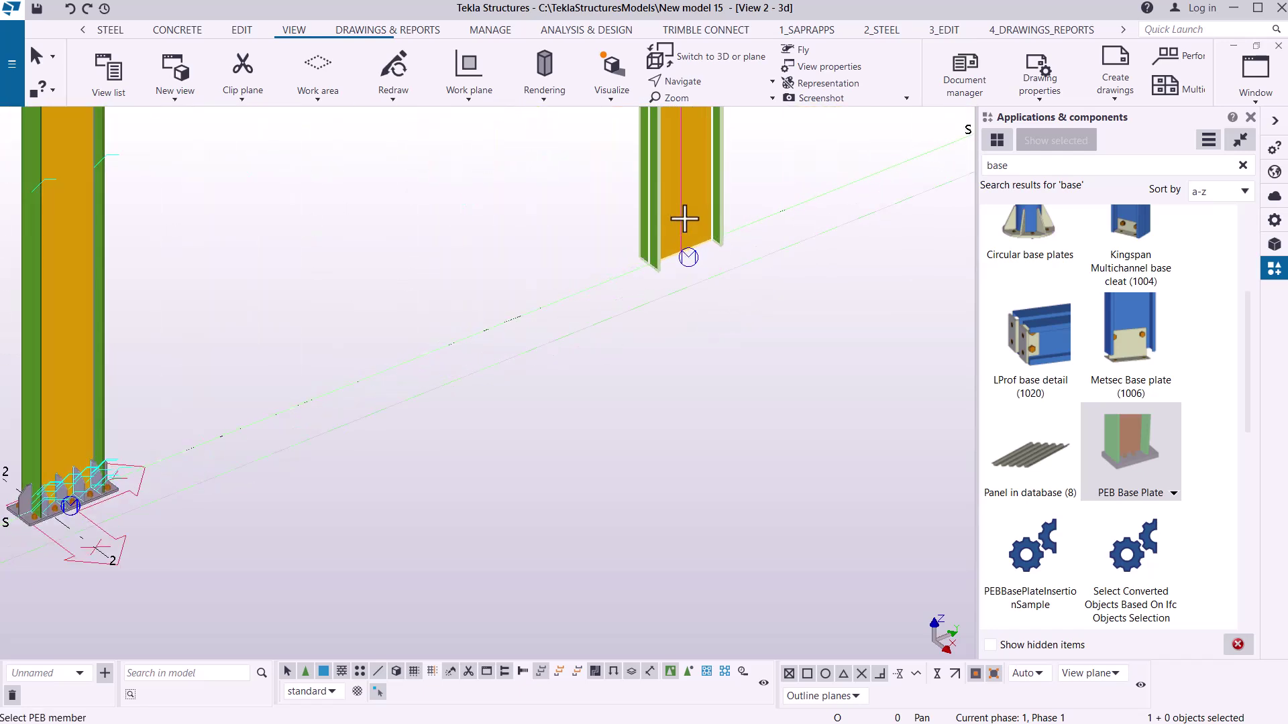
left_click(682, 220)
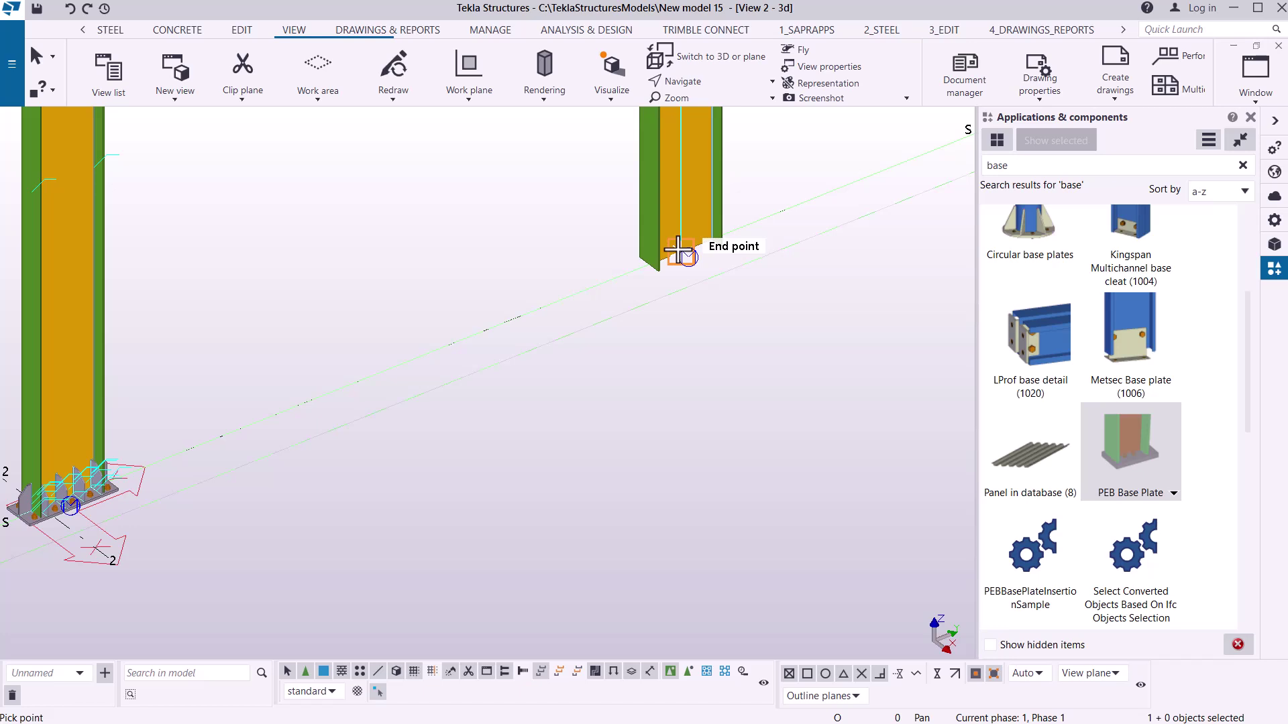
left_click(679, 250)
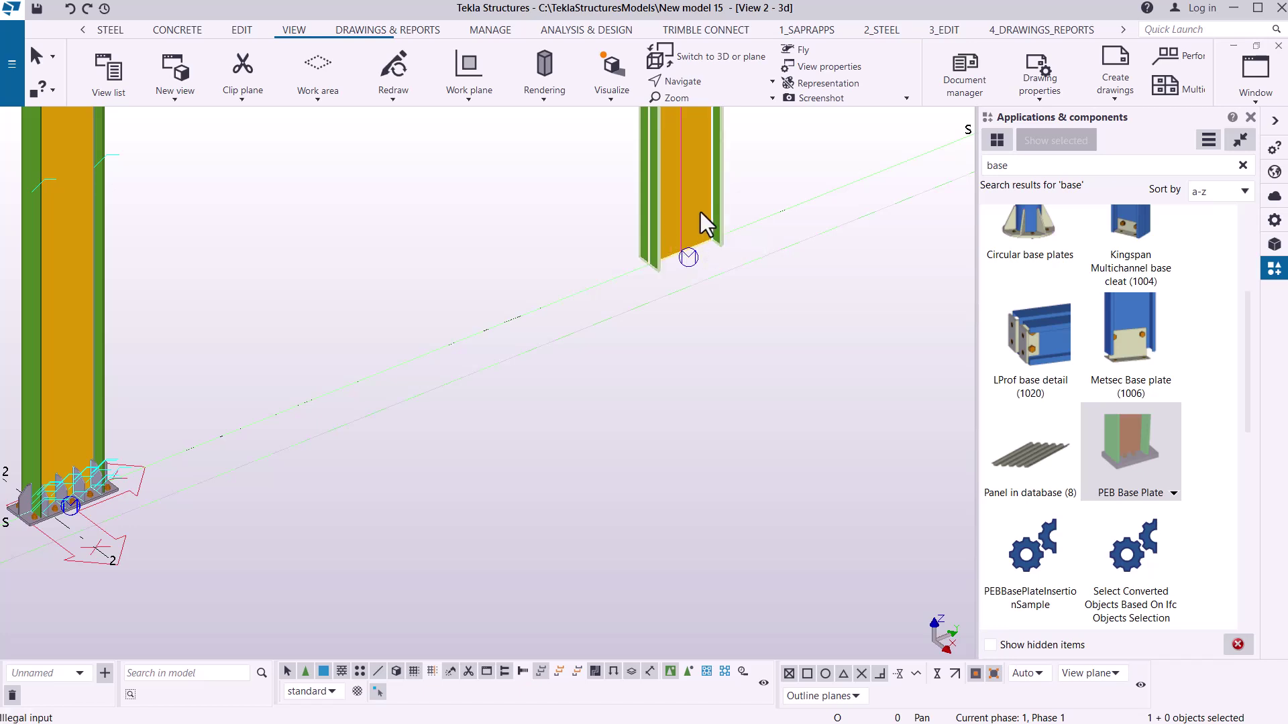
left_click(1143, 451)
left_click(685, 257)
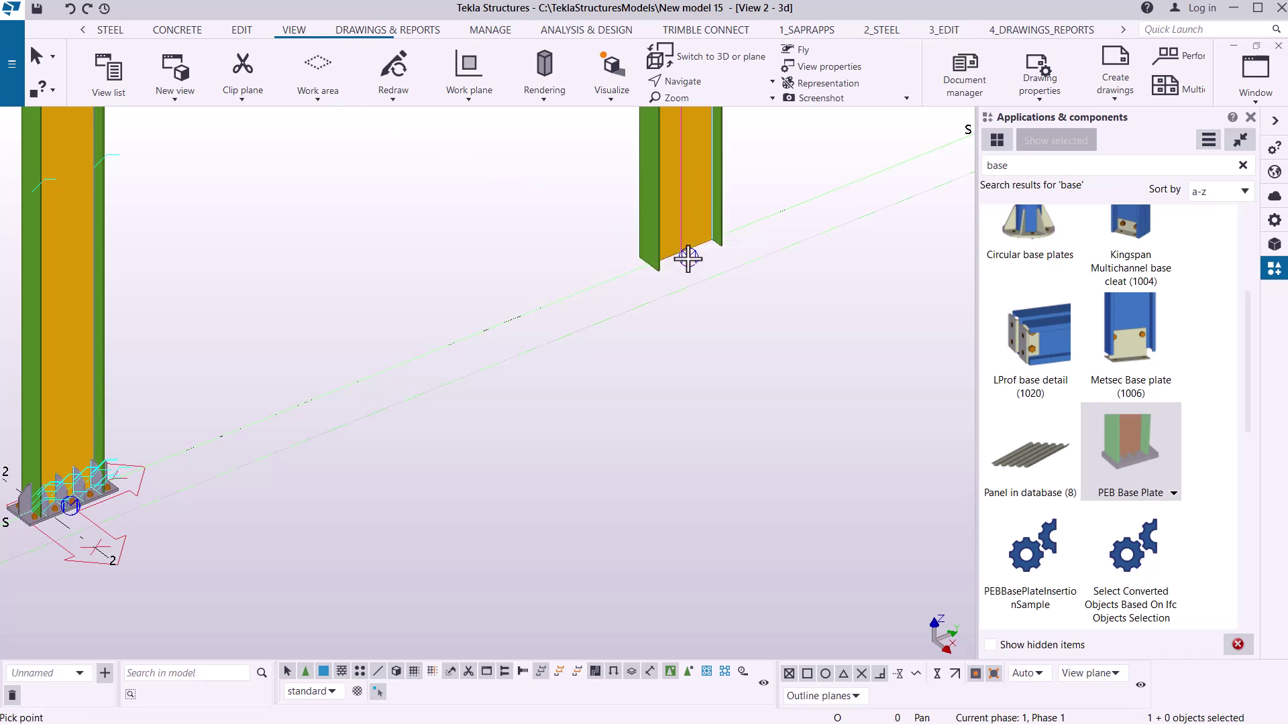
scroll(681, 252, "up", 3)
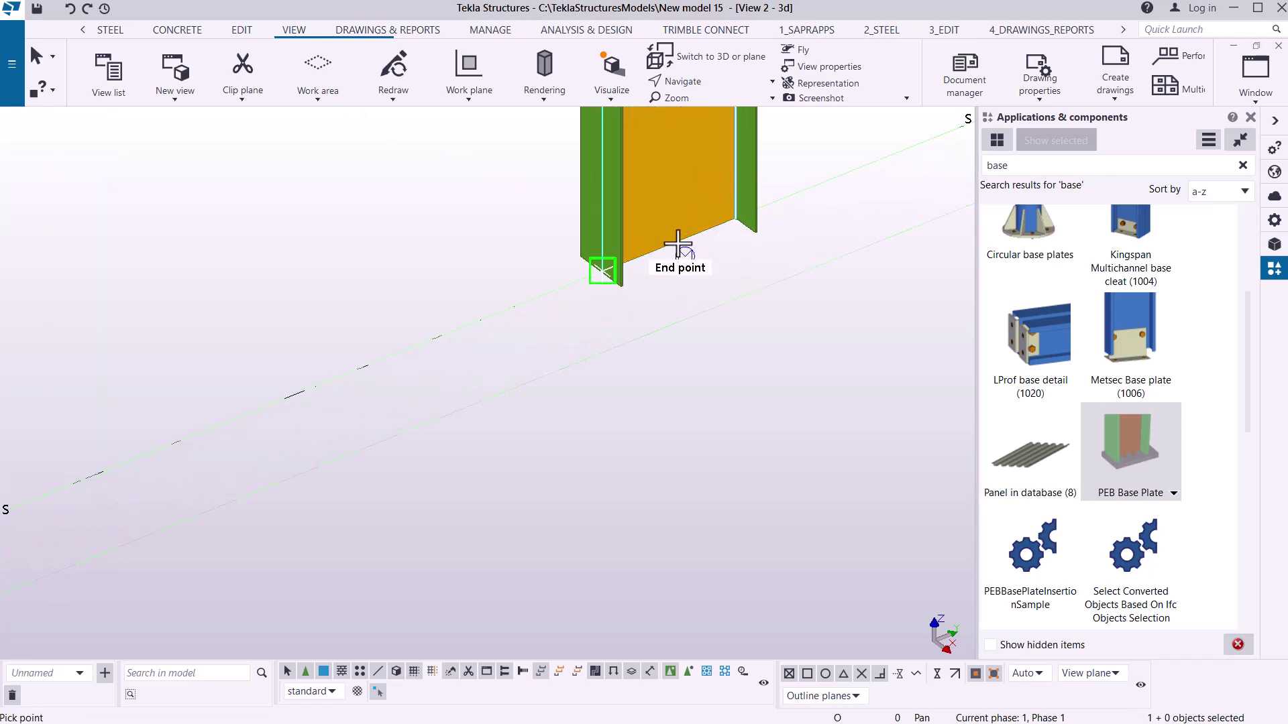
left_click(669, 245)
Step: Add a PEB base plate to the last grid line S gable column before grid line 3
scroll(480, 362, "down", 2)
scroll(477, 352, "down", 2)
scroll(733, 207, "up", 4)
left_click(717, 191)
left_click(697, 266)
Step: Add a PEB base plate to the gable column nearest grid line 3 on the opposite end wall, grid line A
scroll(489, 344, "down", 4)
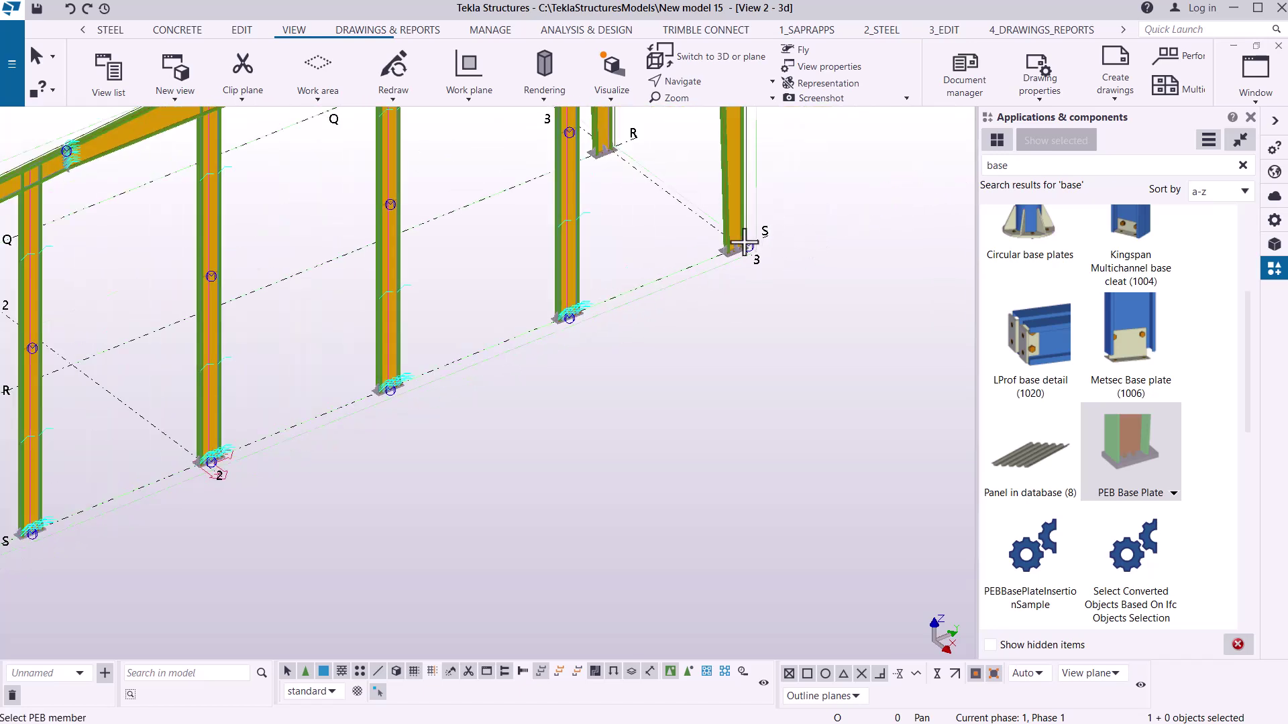
scroll(776, 245, "up", 2)
scroll(538, 356, "down", 3)
scroll(612, 287, "up", 6)
scroll(641, 288, "down", 6)
scroll(703, 350, "down", 8)
scroll(533, 149, "up", 10)
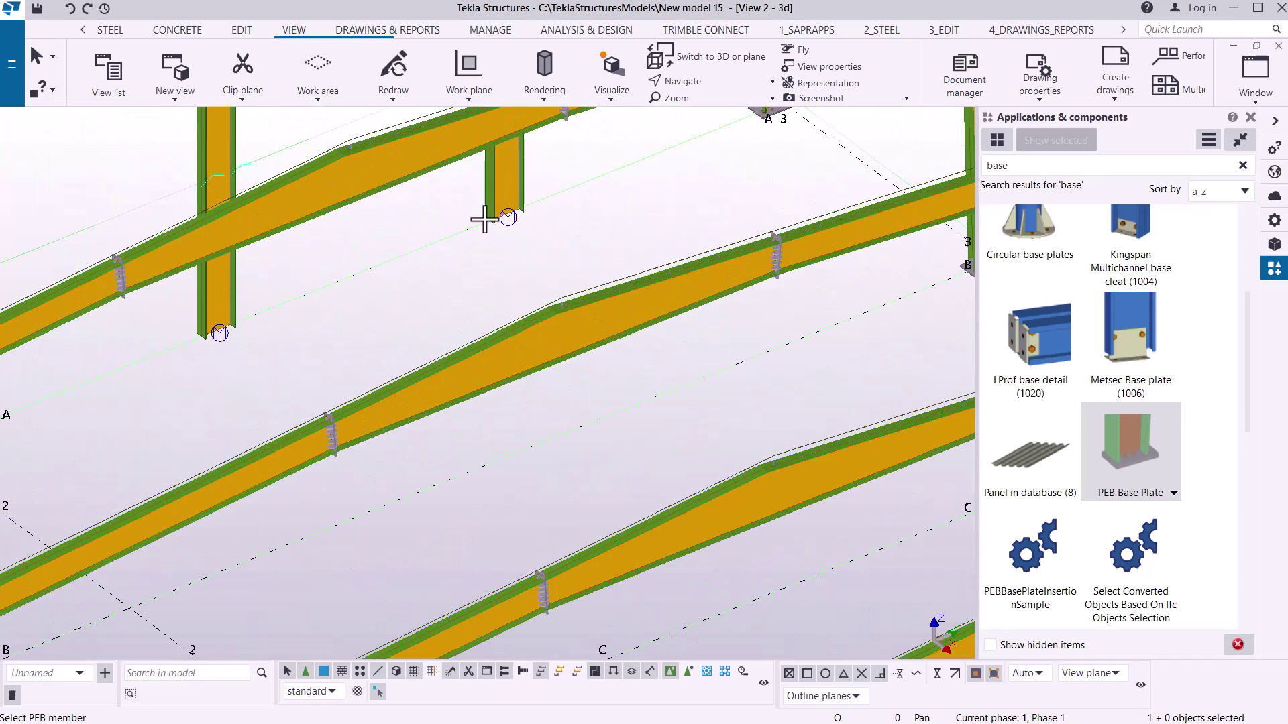
scroll(484, 219, "up", 5)
left_click(528, 204)
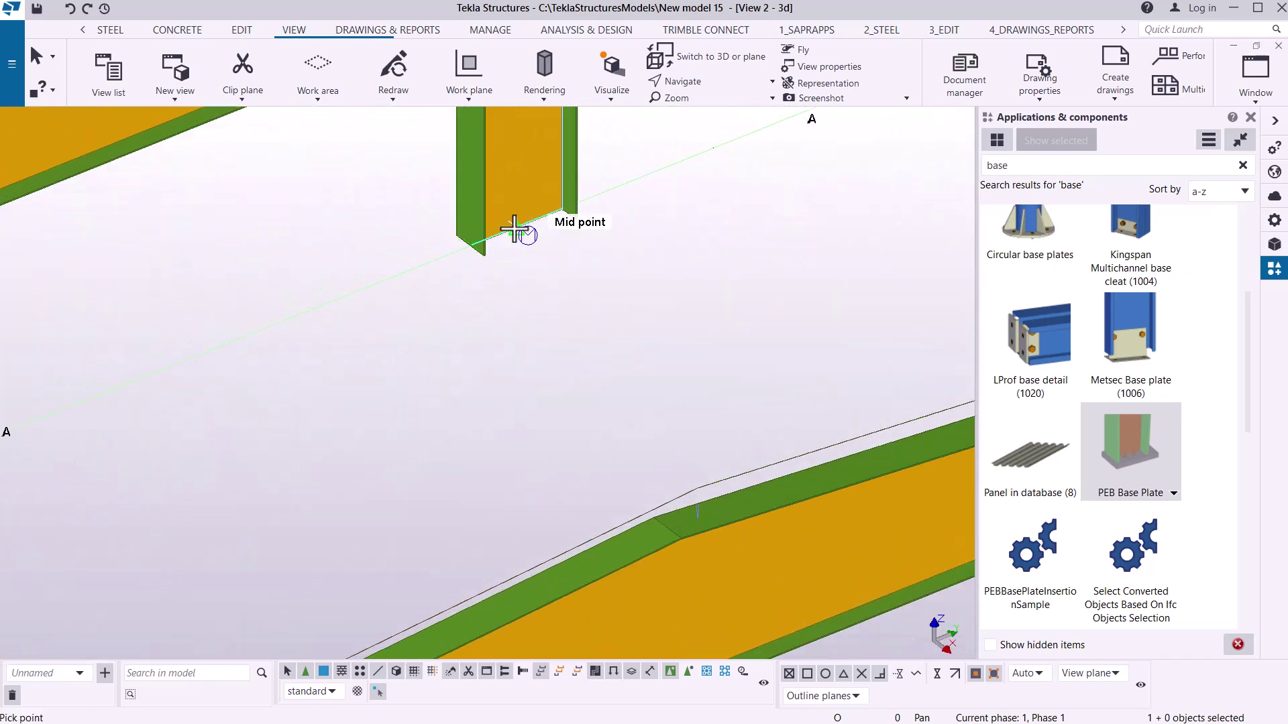
left_click(515, 228)
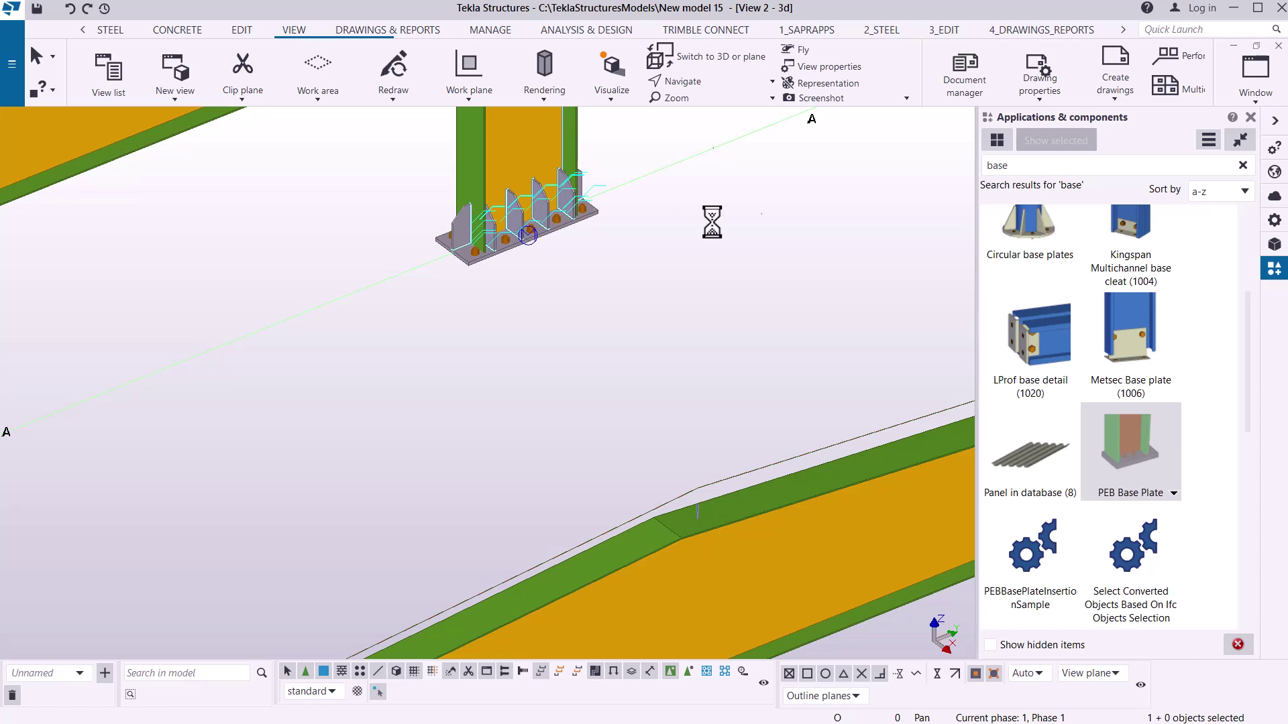
Step: Add a PEB base plate to the neighbouring grid line A gable column, on the side towards grid line 2
scroll(762, 190, "down", 6)
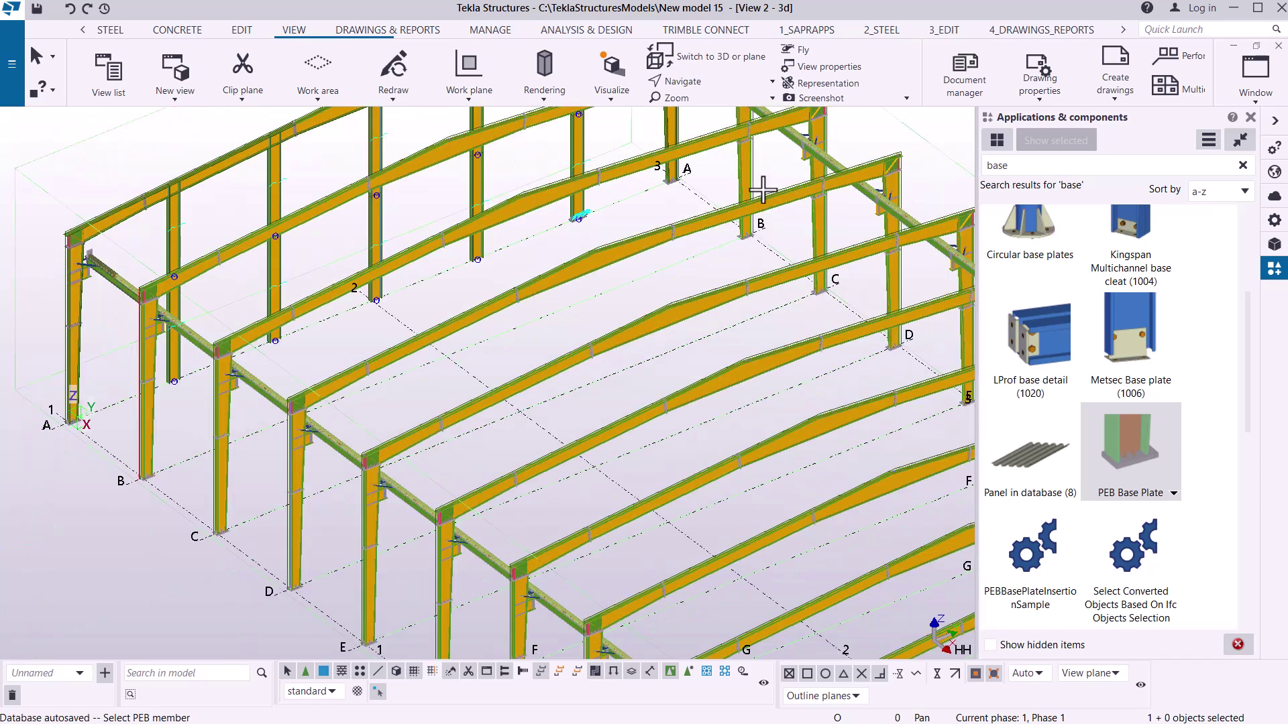
scroll(515, 234, "up", 4)
scroll(515, 234, "up", 5)
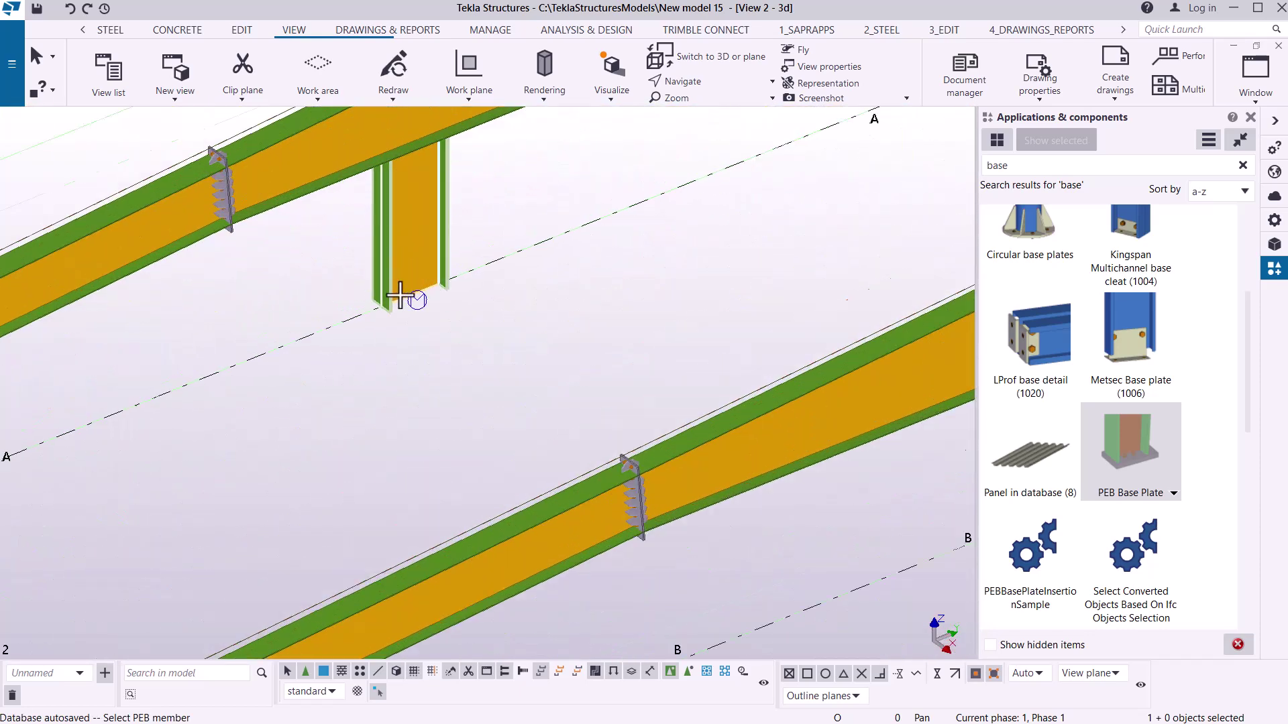
left_click(423, 296)
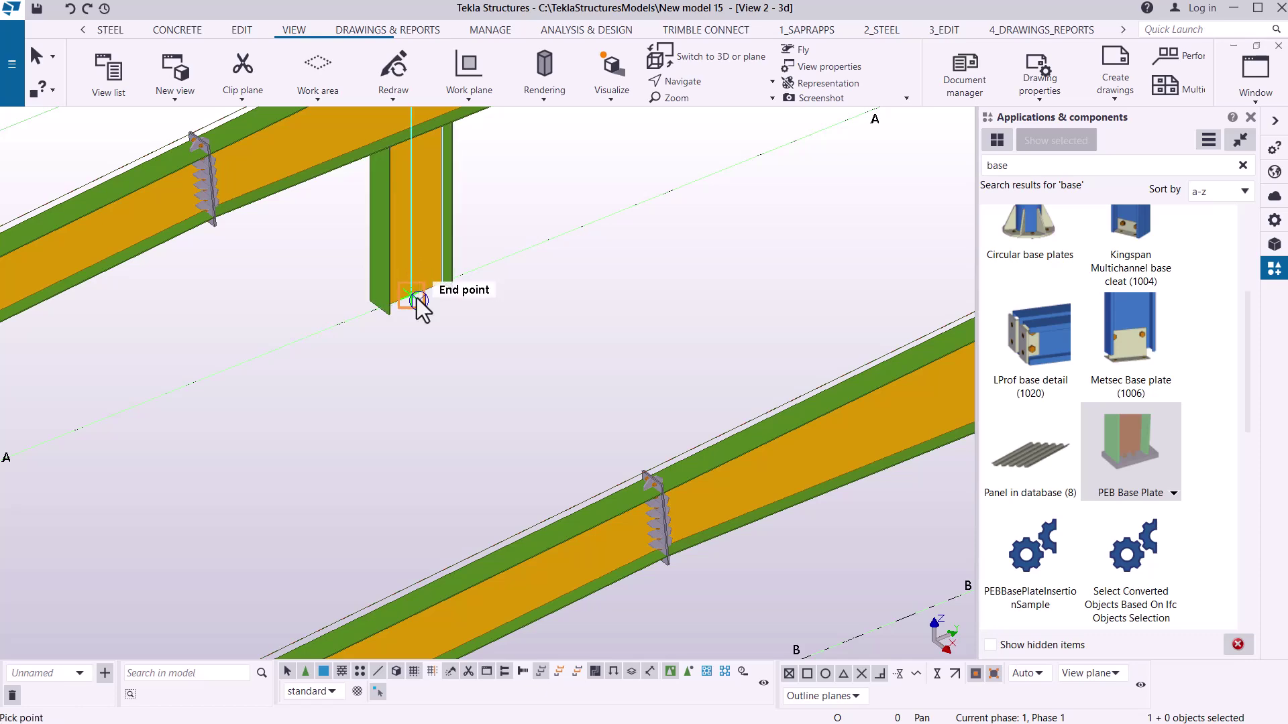
left_click(417, 298)
scroll(768, 161, "down", 5)
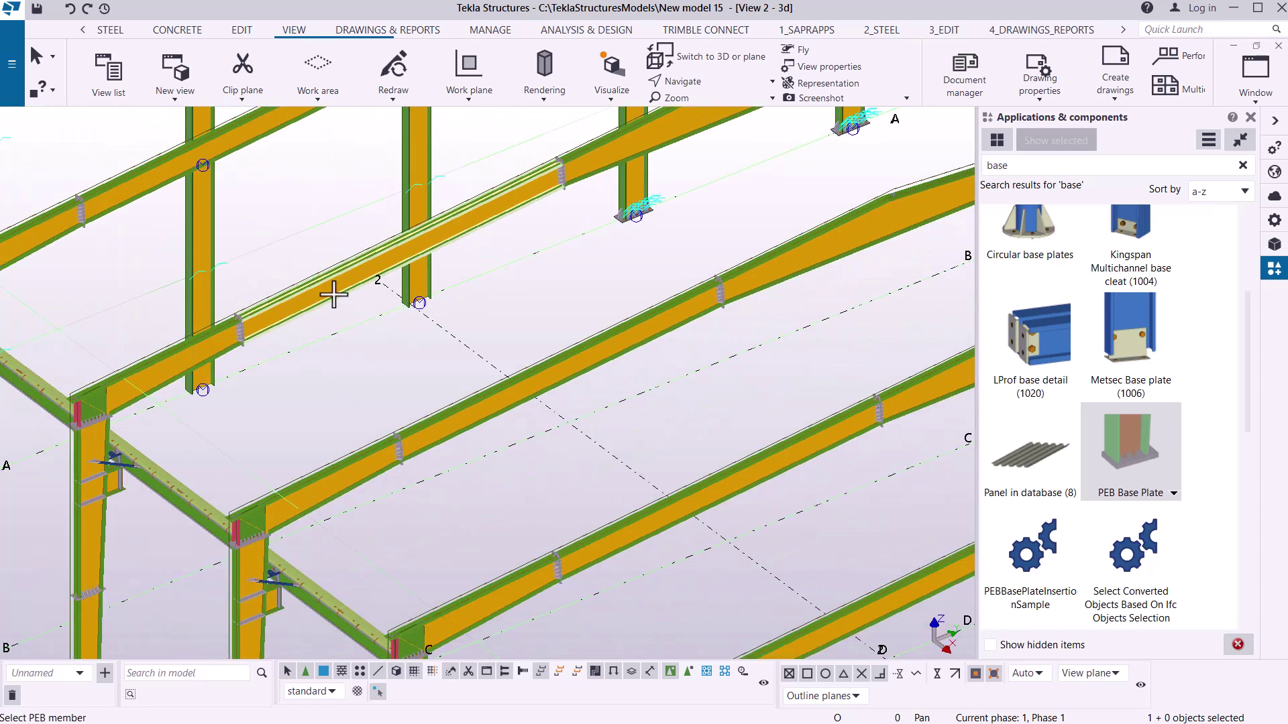
Step: Add a PEB base plate to the grid line A gable column at grid line 2
scroll(483, 288, "up", 6)
scroll(483, 289, "up", 4)
left_click(473, 318)
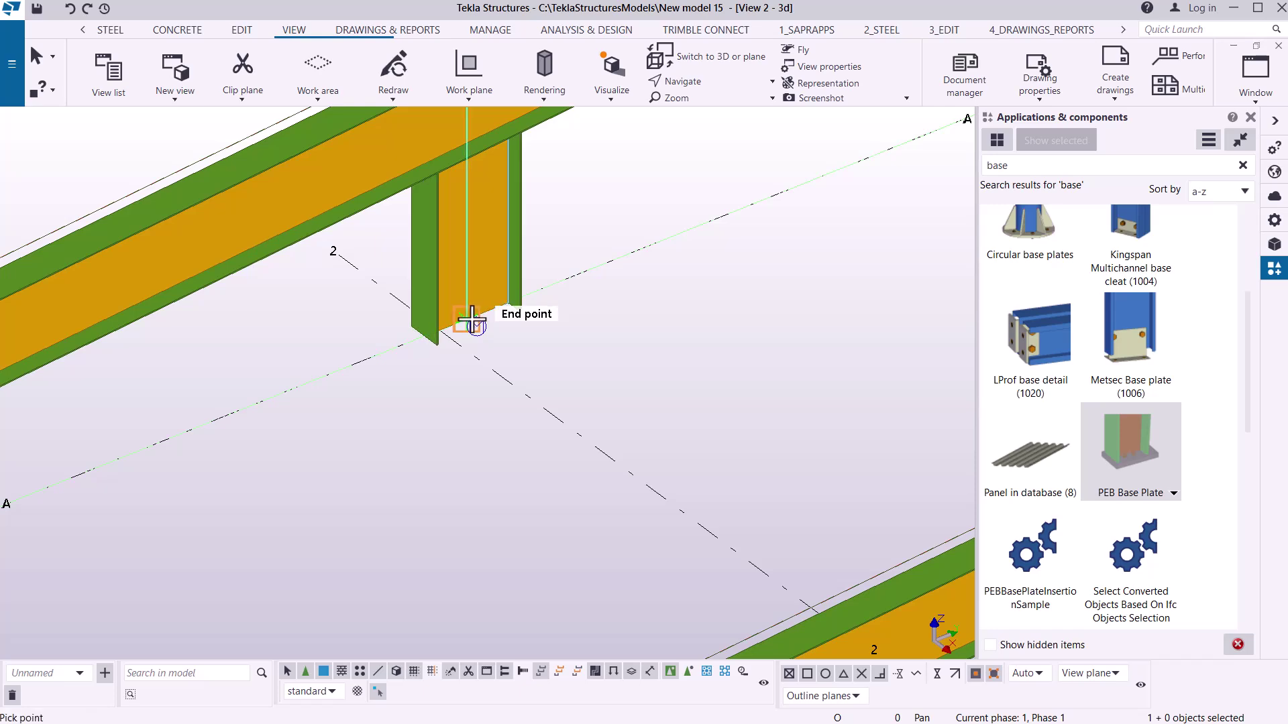
left_click(472, 321)
scroll(690, 245, "down", 5)
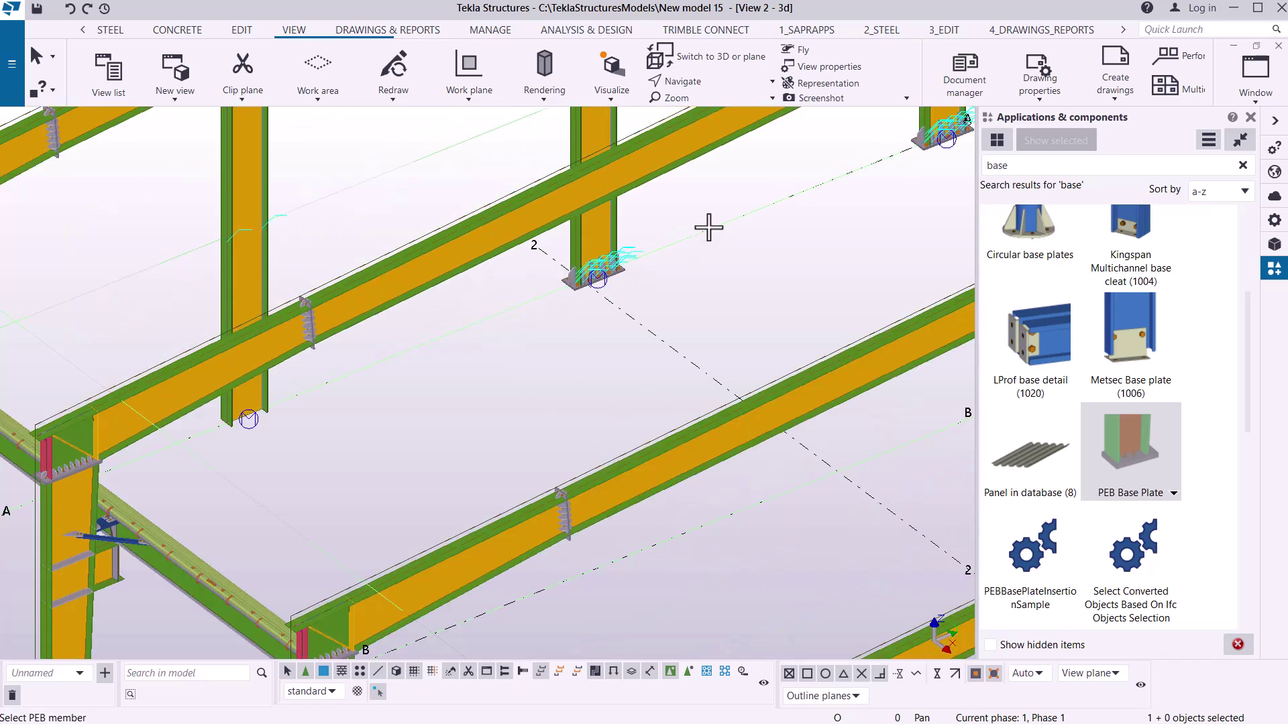
Step: Add a PEB base plate to the grid line A gable column next to grid line 2, on the side towards grid line 1
scroll(338, 381, "up", 6)
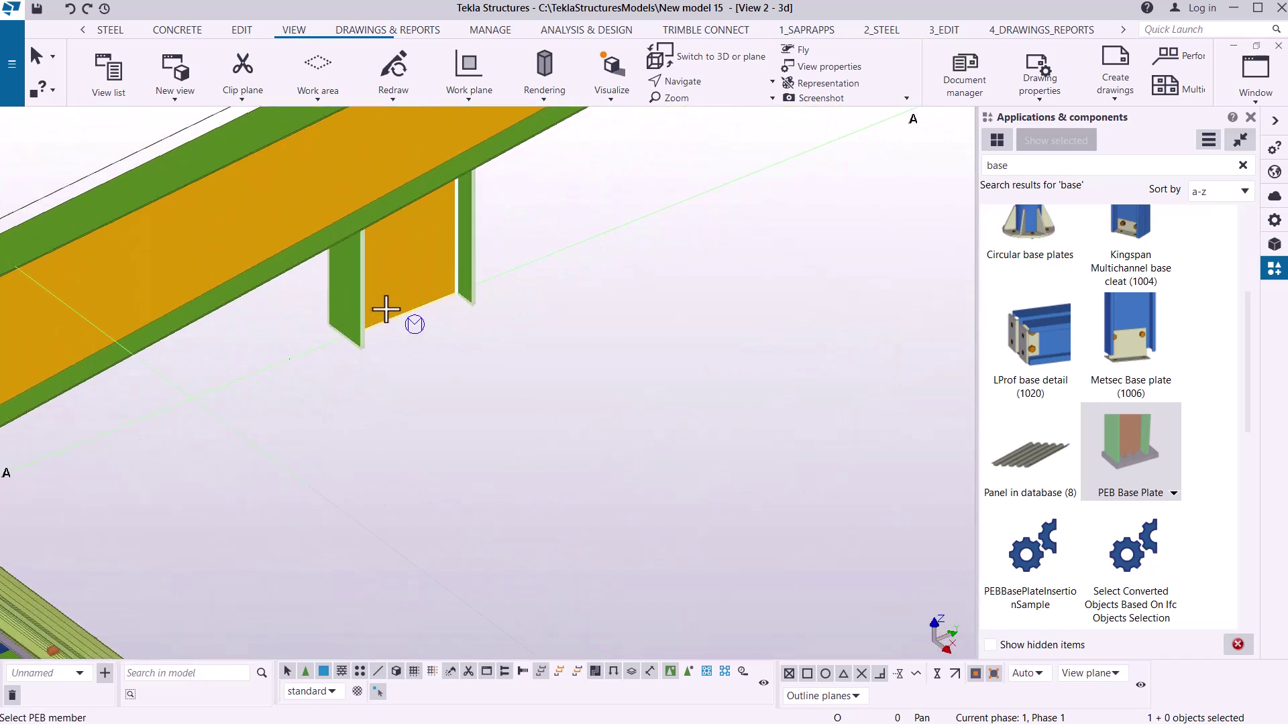
left_click(420, 294)
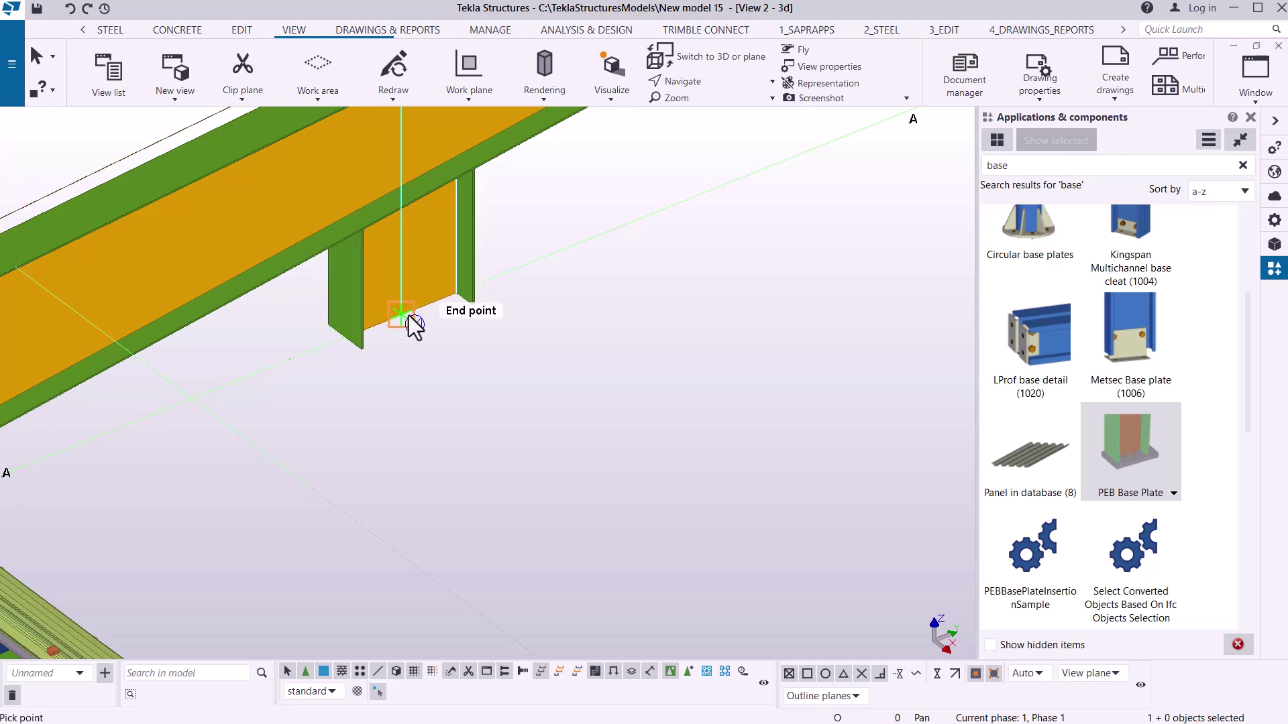
left_click(410, 325)
scroll(698, 216, "down", 5)
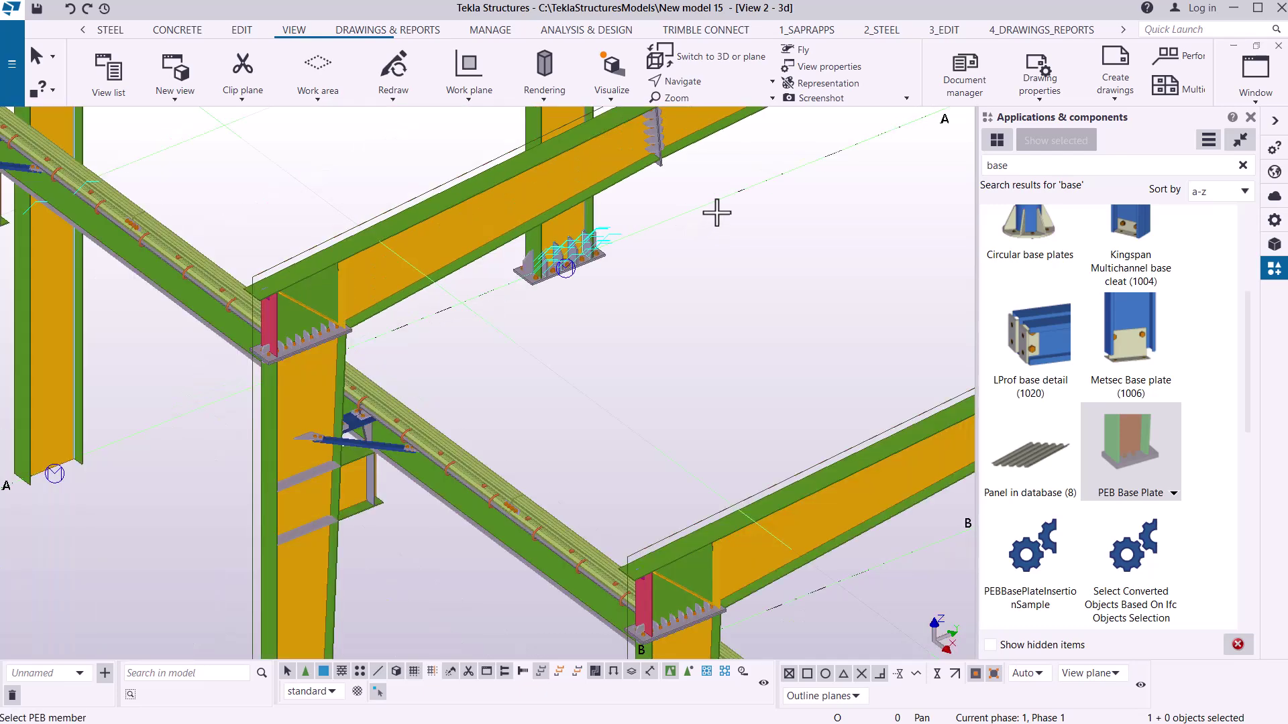
Step: Add a PEB base plate to the grid line A gable column nearest grid line 1 and end the placement command
scroll(322, 365, "up", 5)
left_click(340, 376)
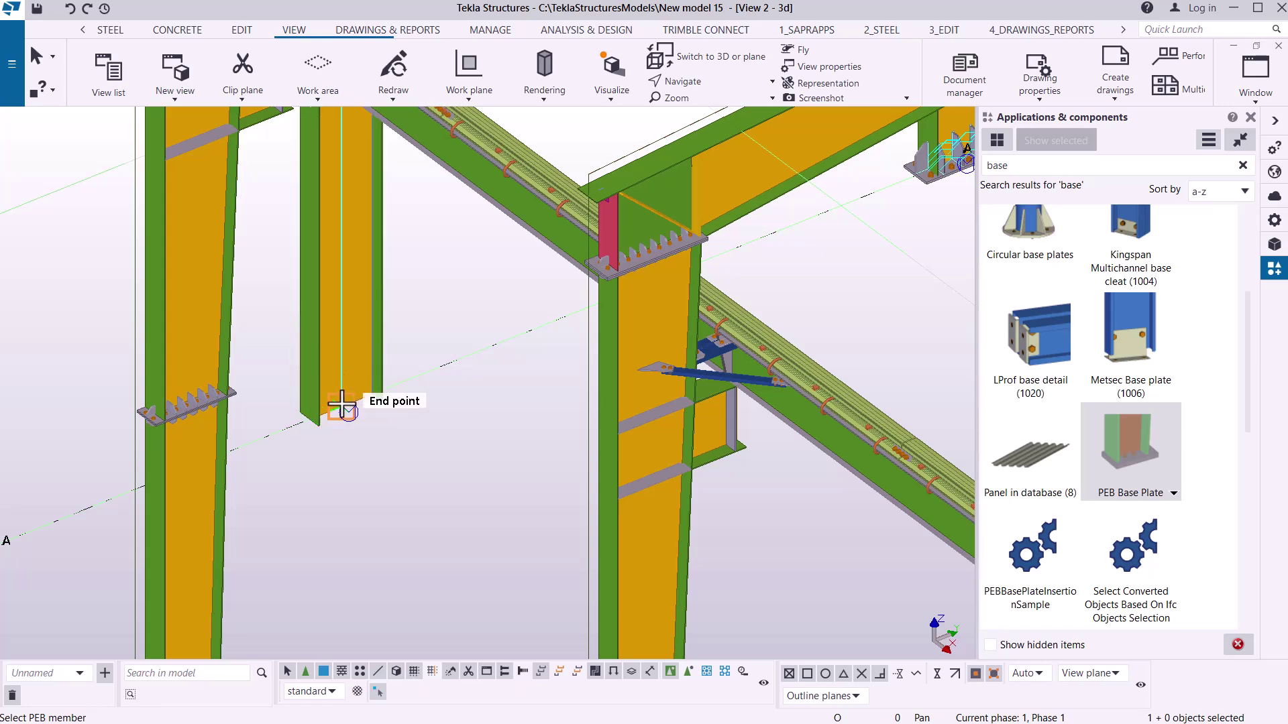
left_click(342, 405)
scroll(342, 405, "down", 5)
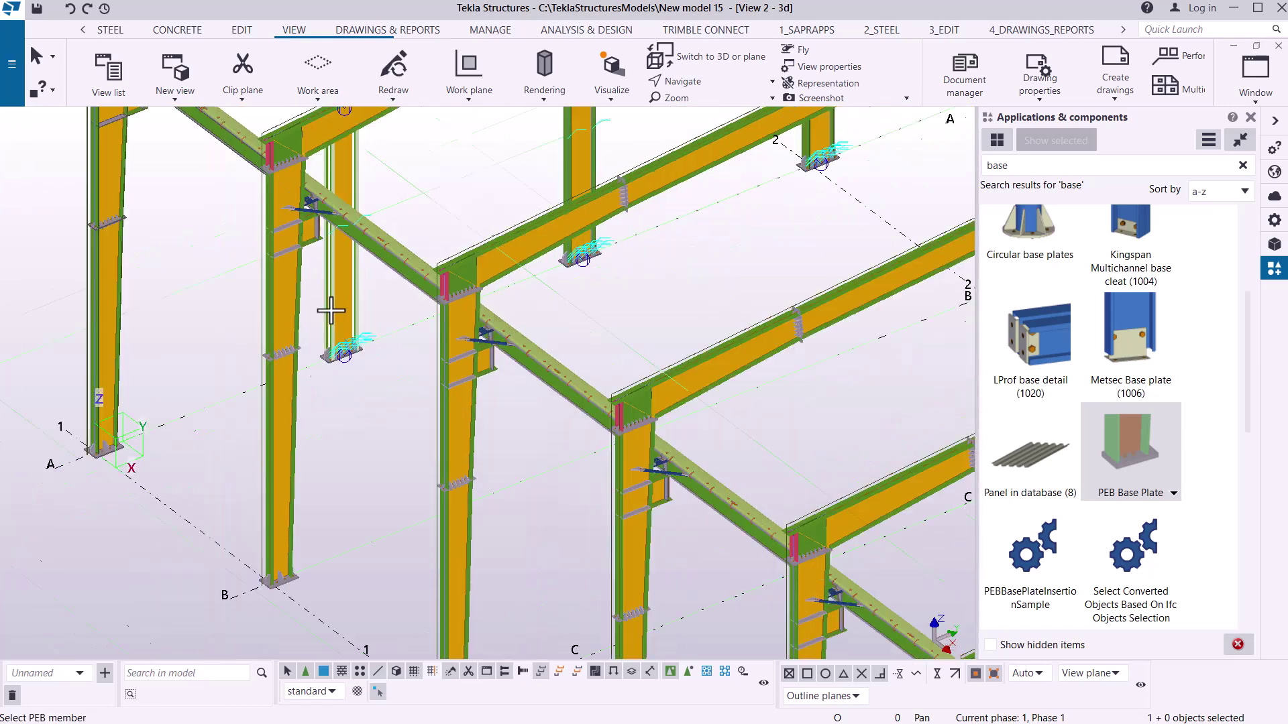
scroll(222, 310, "down", 2)
right_click(382, 227)
key("Escape")
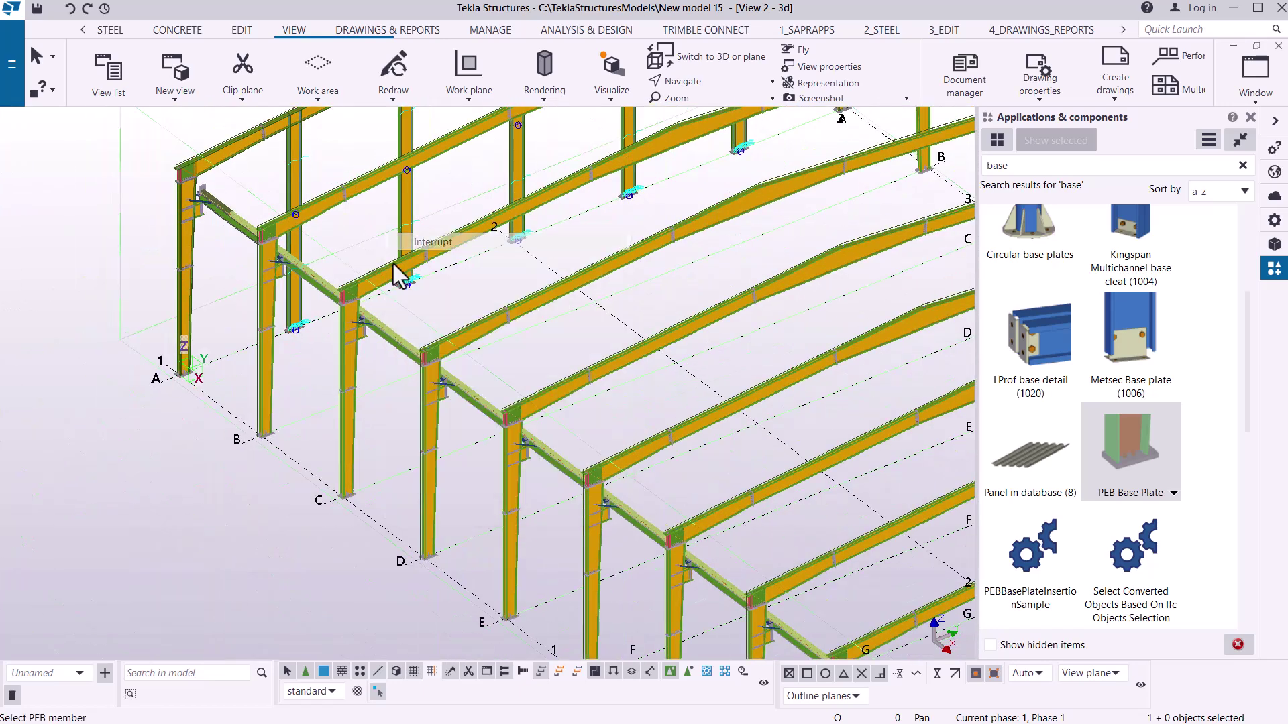
Step: Examine the whole frame and the base plates of the gable columns on the grid line S end wall
scroll(266, 347, "down", 3)
scroll(267, 347, "down", 5)
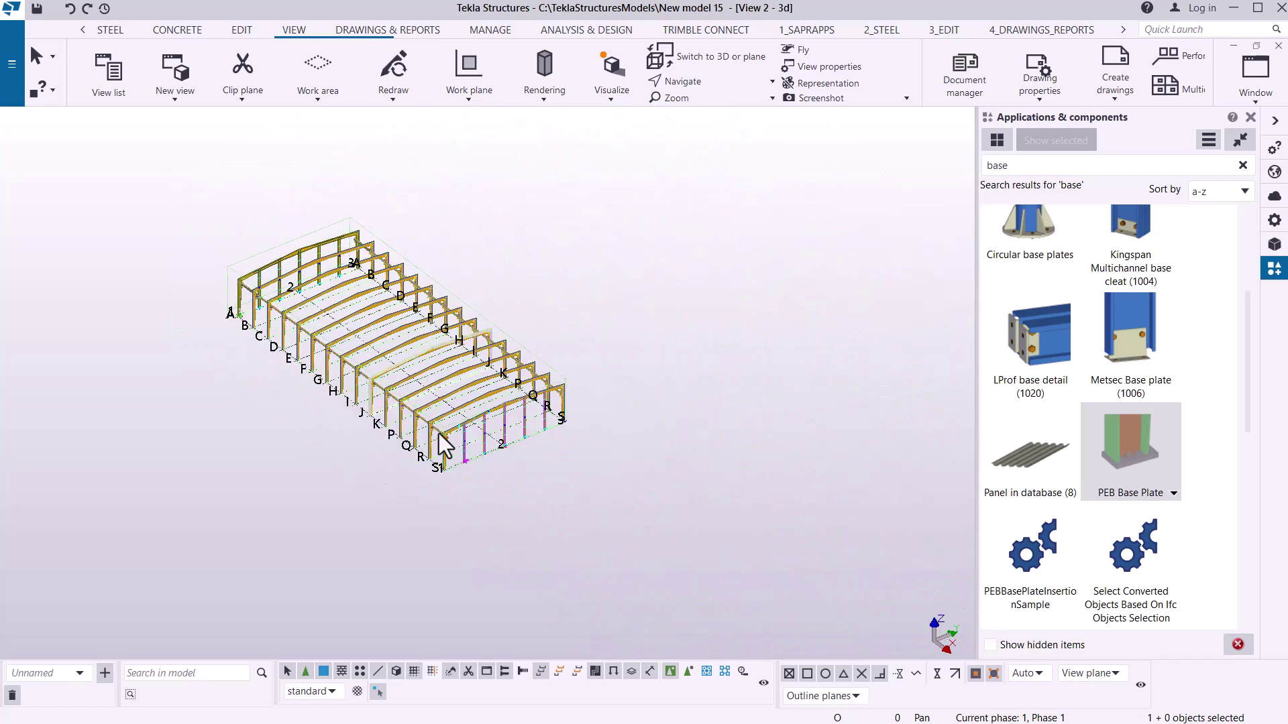
scroll(472, 457, "up", 10)
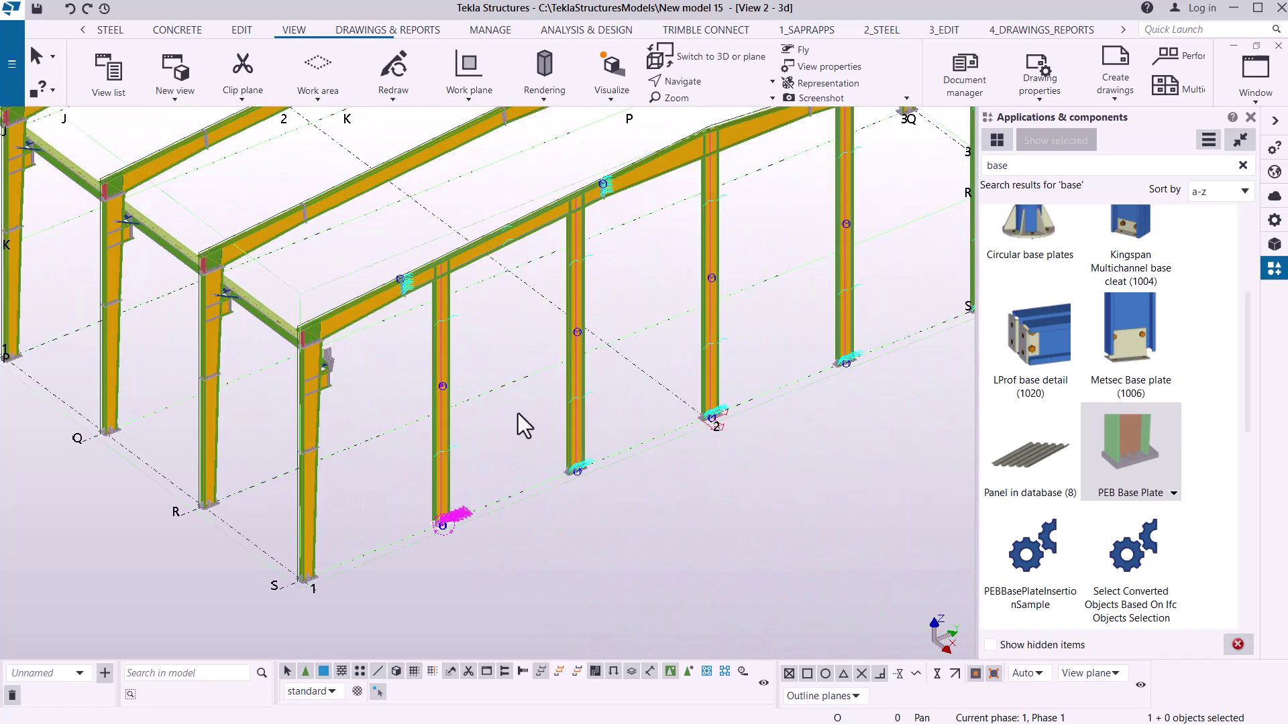
scroll(432, 397, "down", 3)
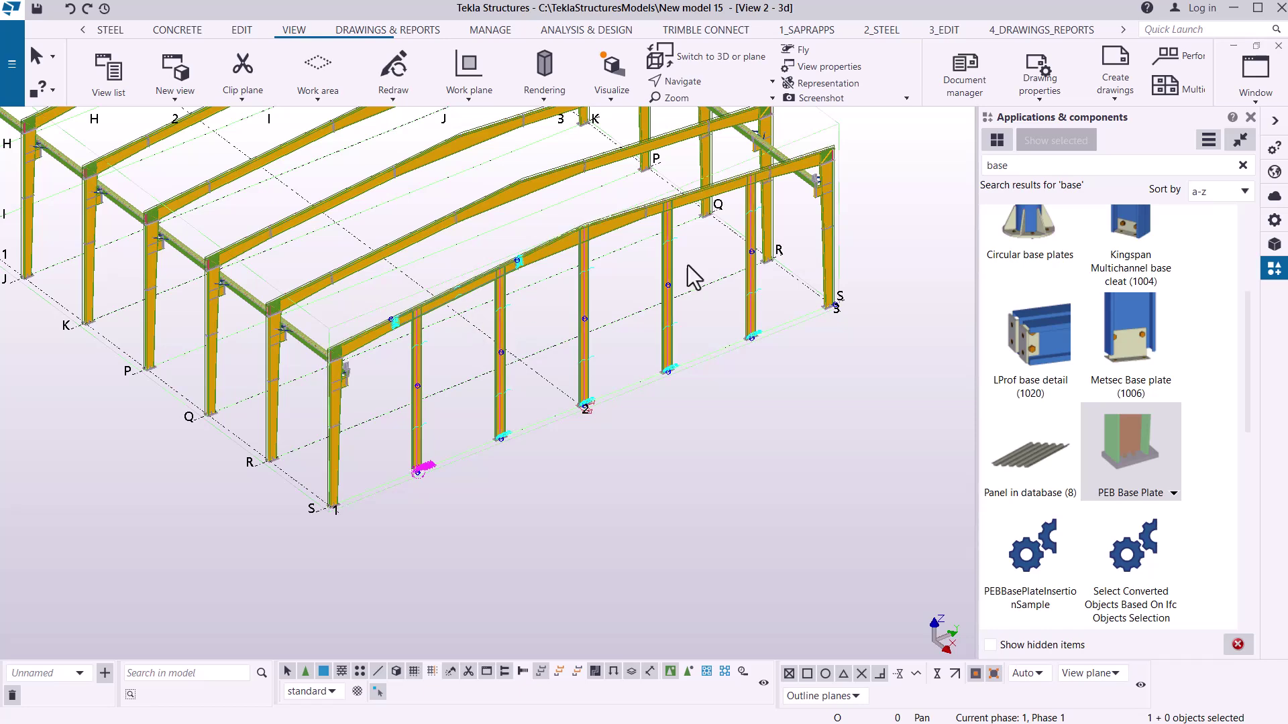
scroll(767, 180, "up", 4)
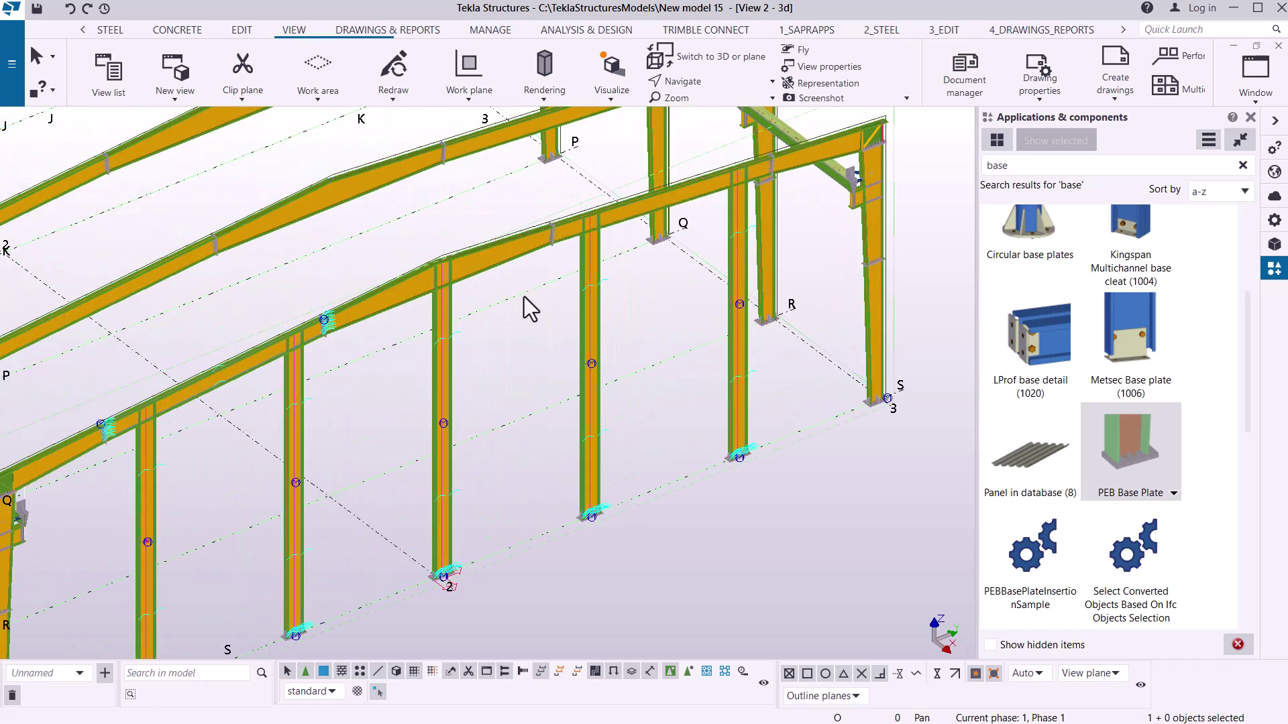